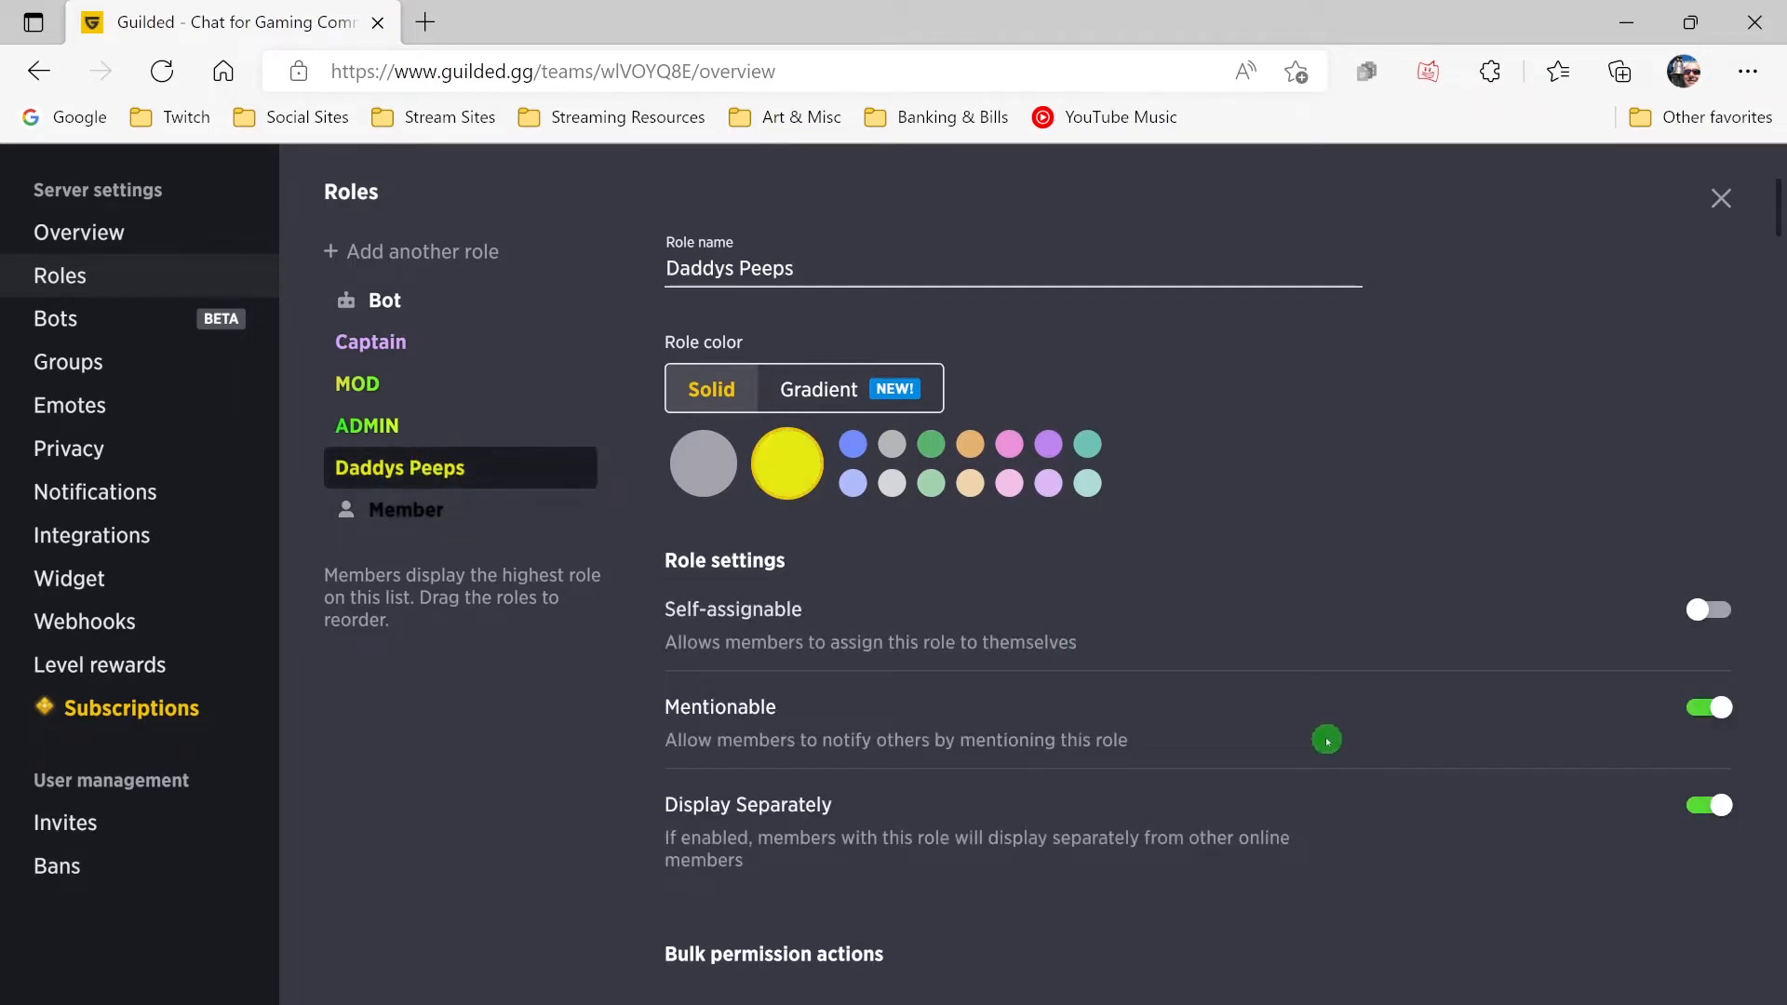
# - Allow the Daddys Peeps role to view announcements, leaving its general and recruitment permissions as they are
pyautogui.scroll(-1, 1314, 741)
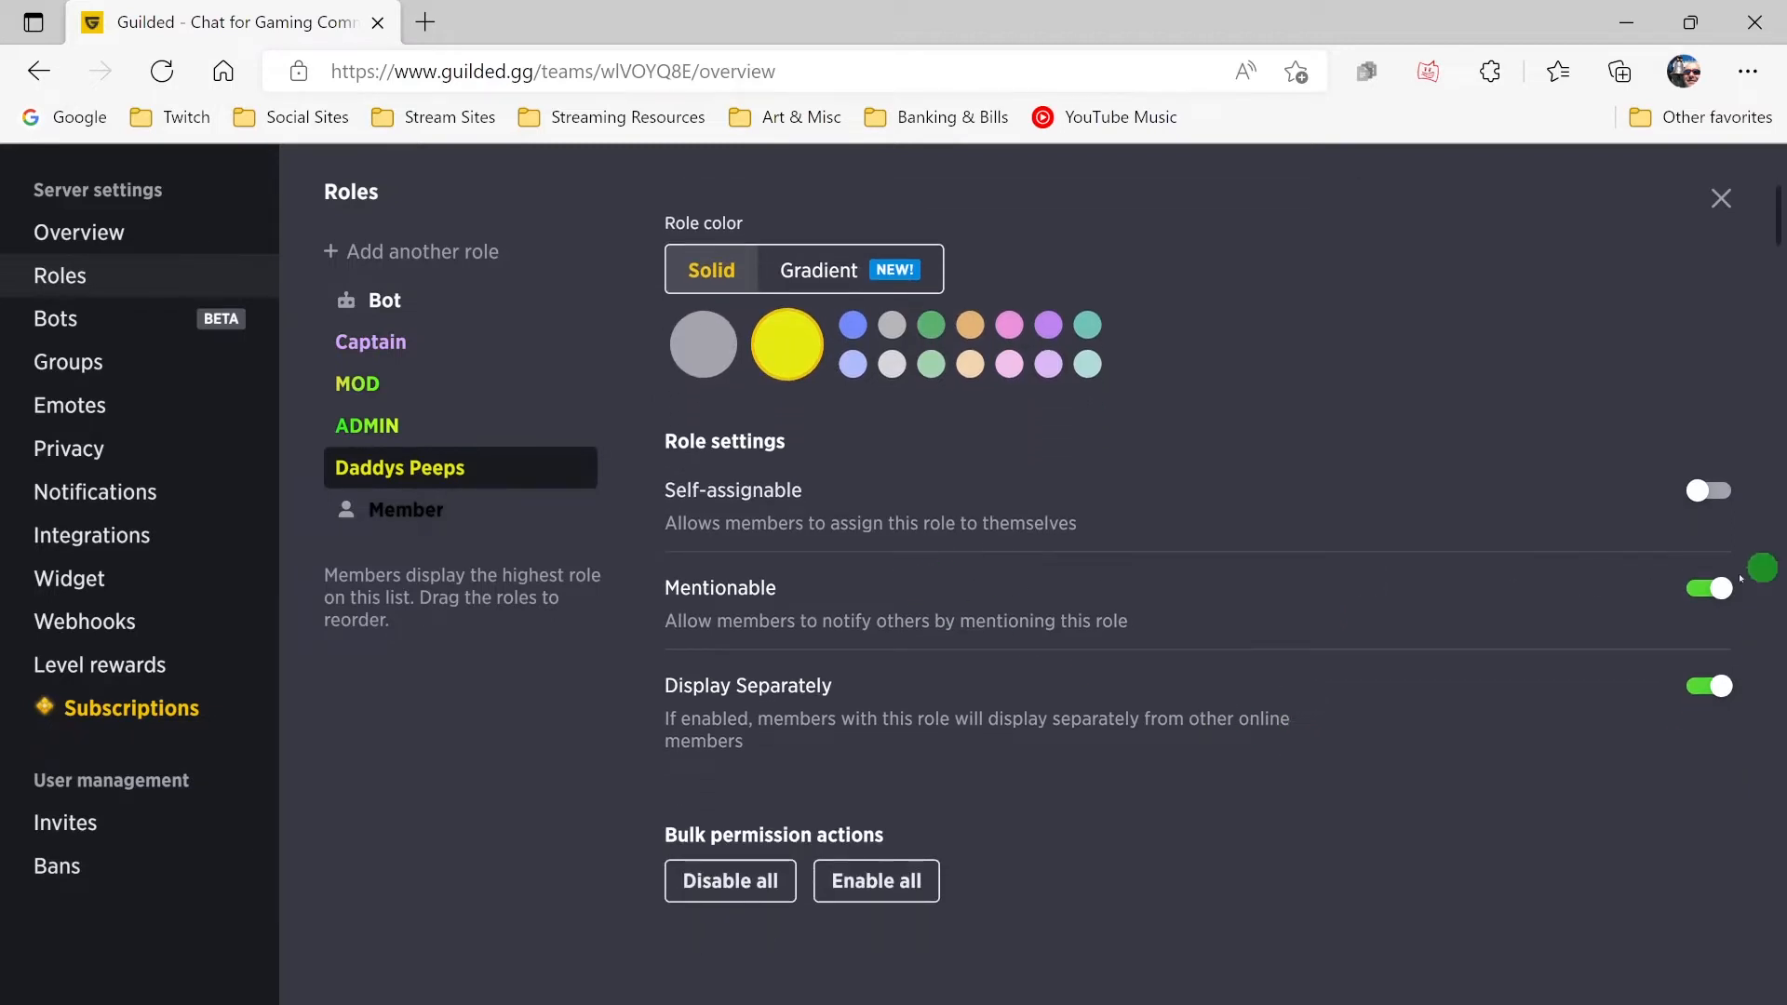
pyautogui.scroll(-1, 1321, 721)
pyautogui.scroll(-5, 1303, 722)
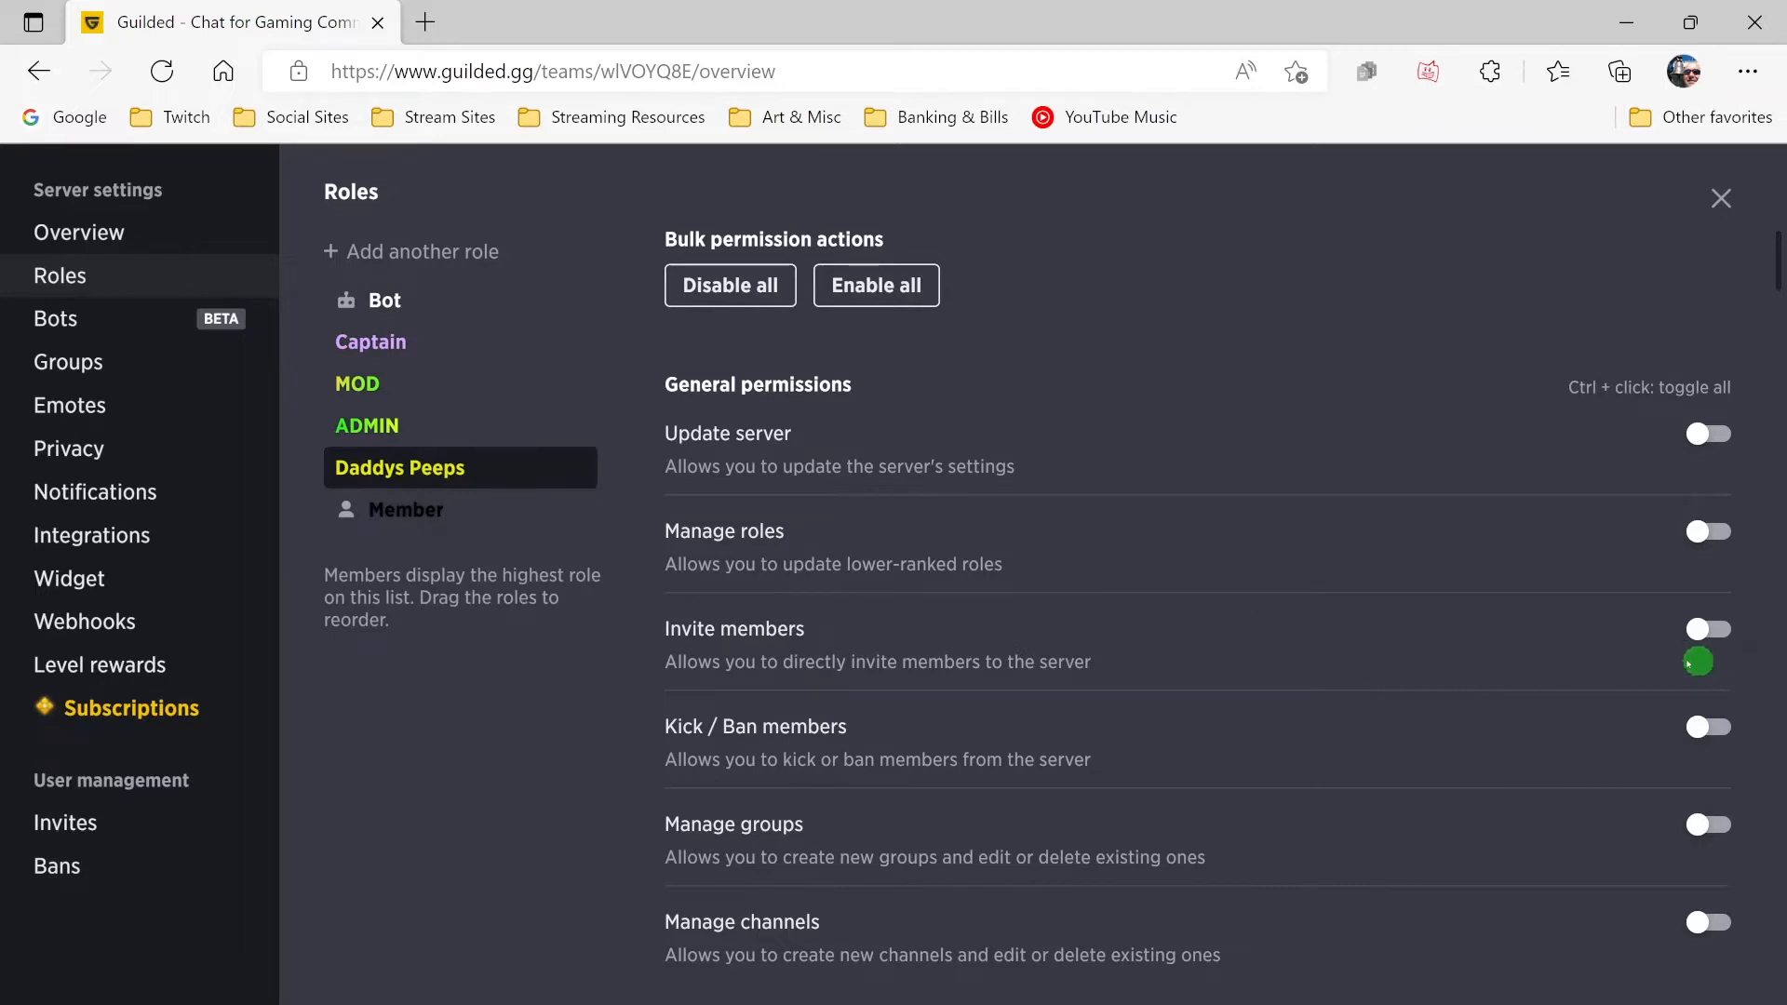
pyautogui.scroll(-3, 1355, 668)
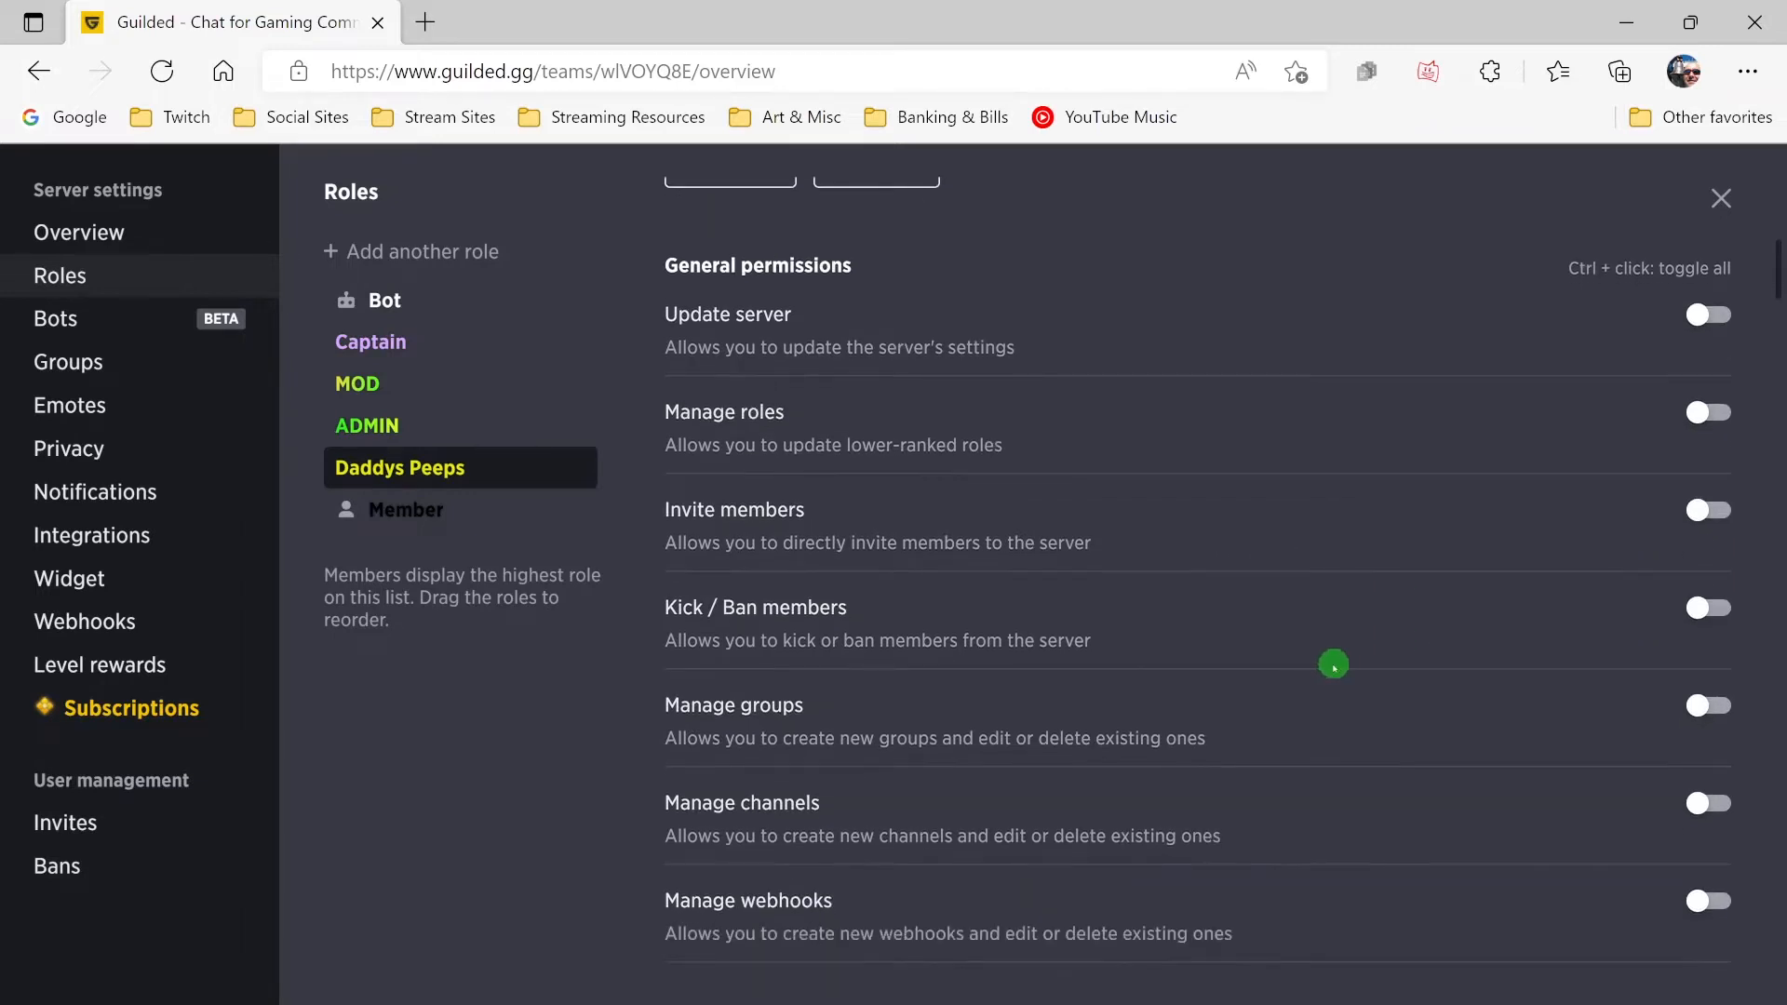
pyautogui.scroll(-4, 1262, 707)
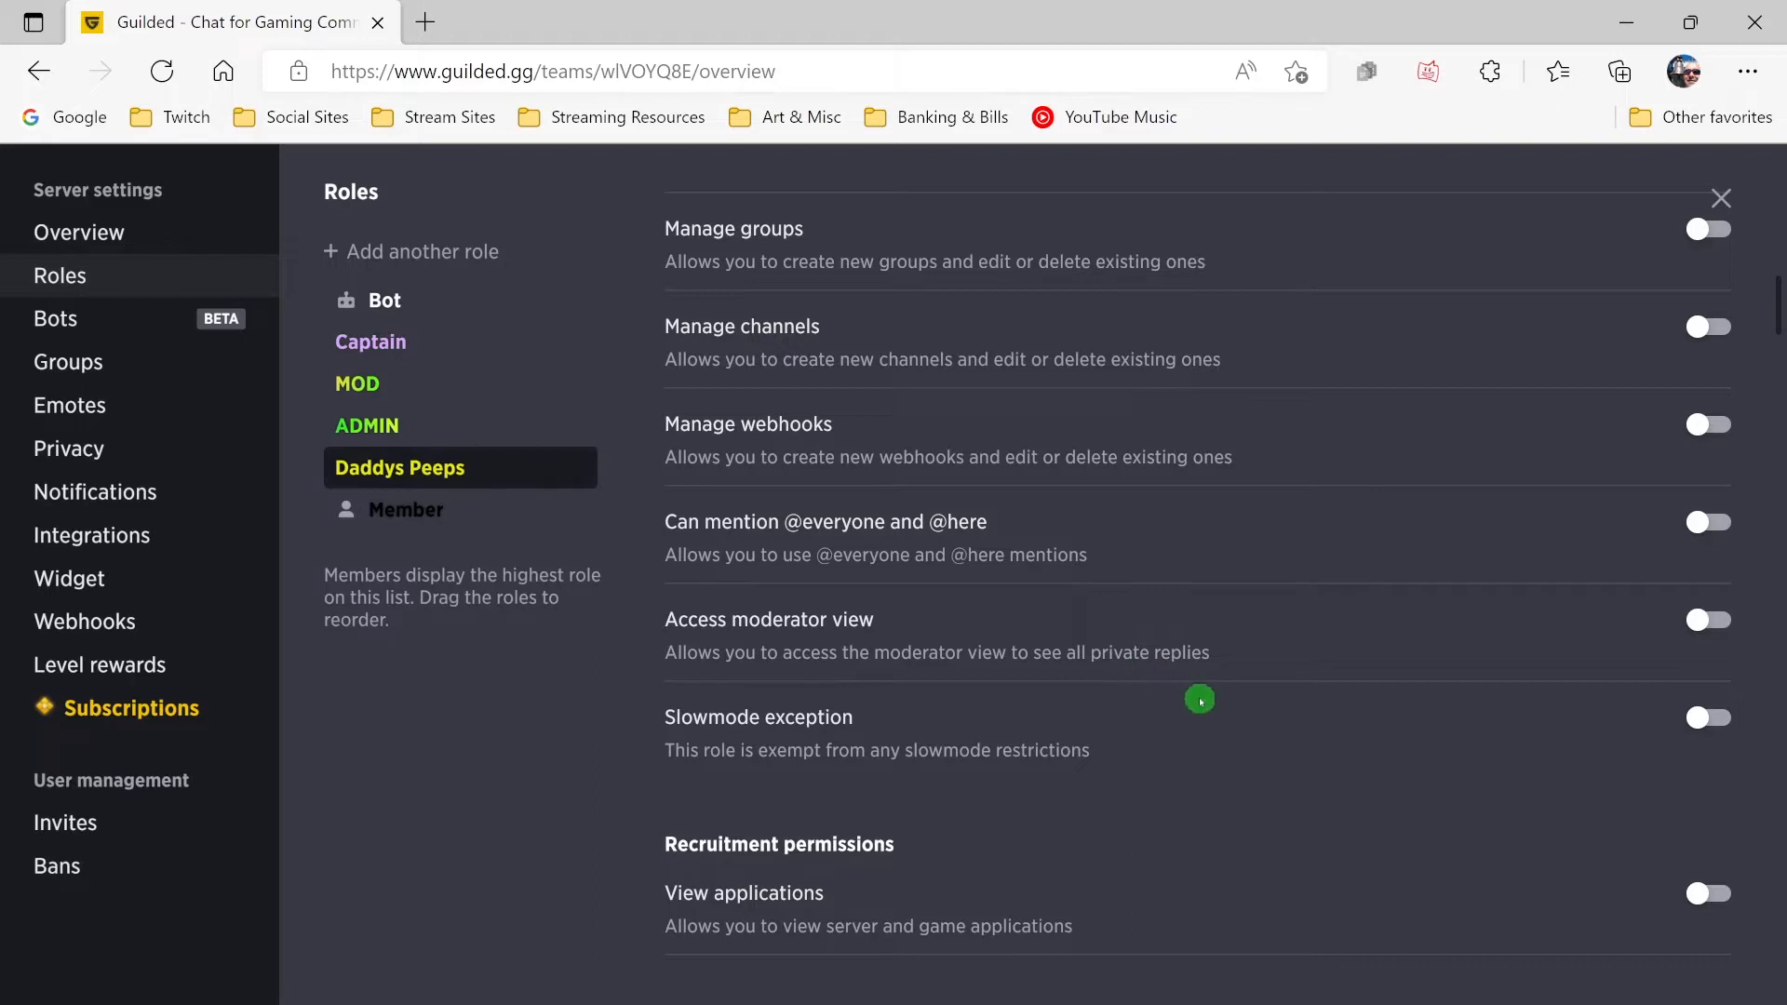
pyautogui.scroll(-3, 1188, 744)
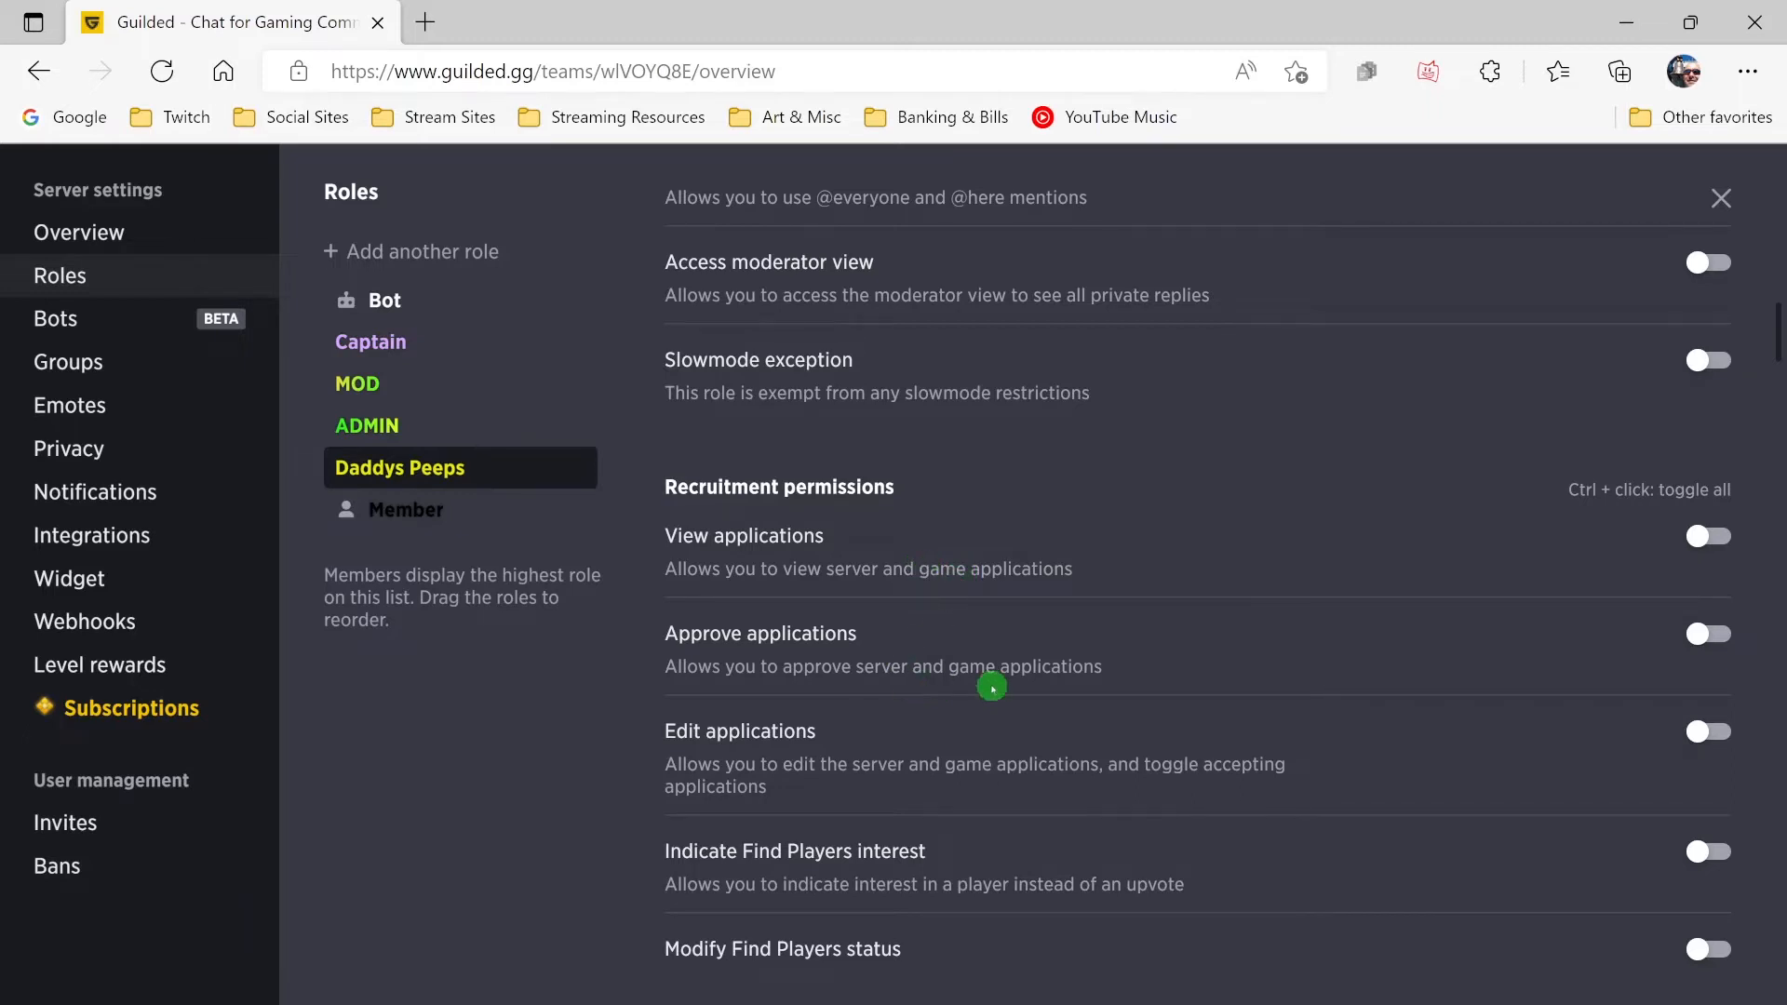
pyautogui.scroll(-2, 1070, 750)
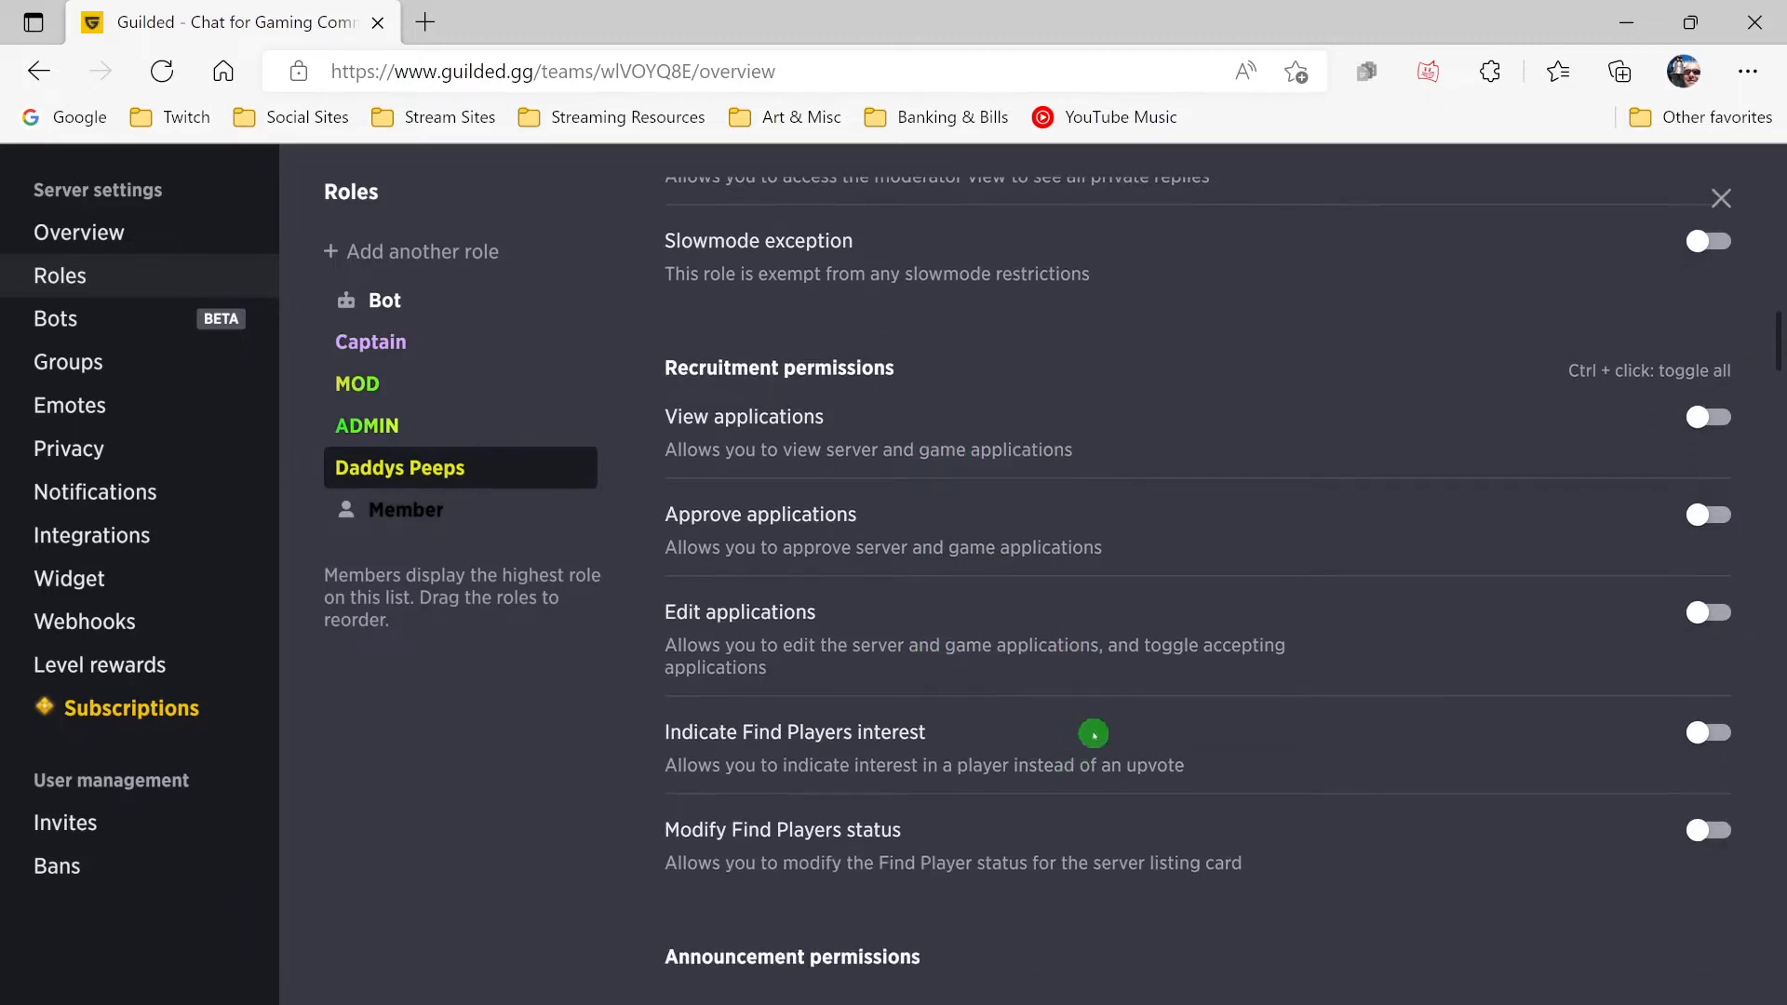
pyautogui.scroll(-3, 1087, 748)
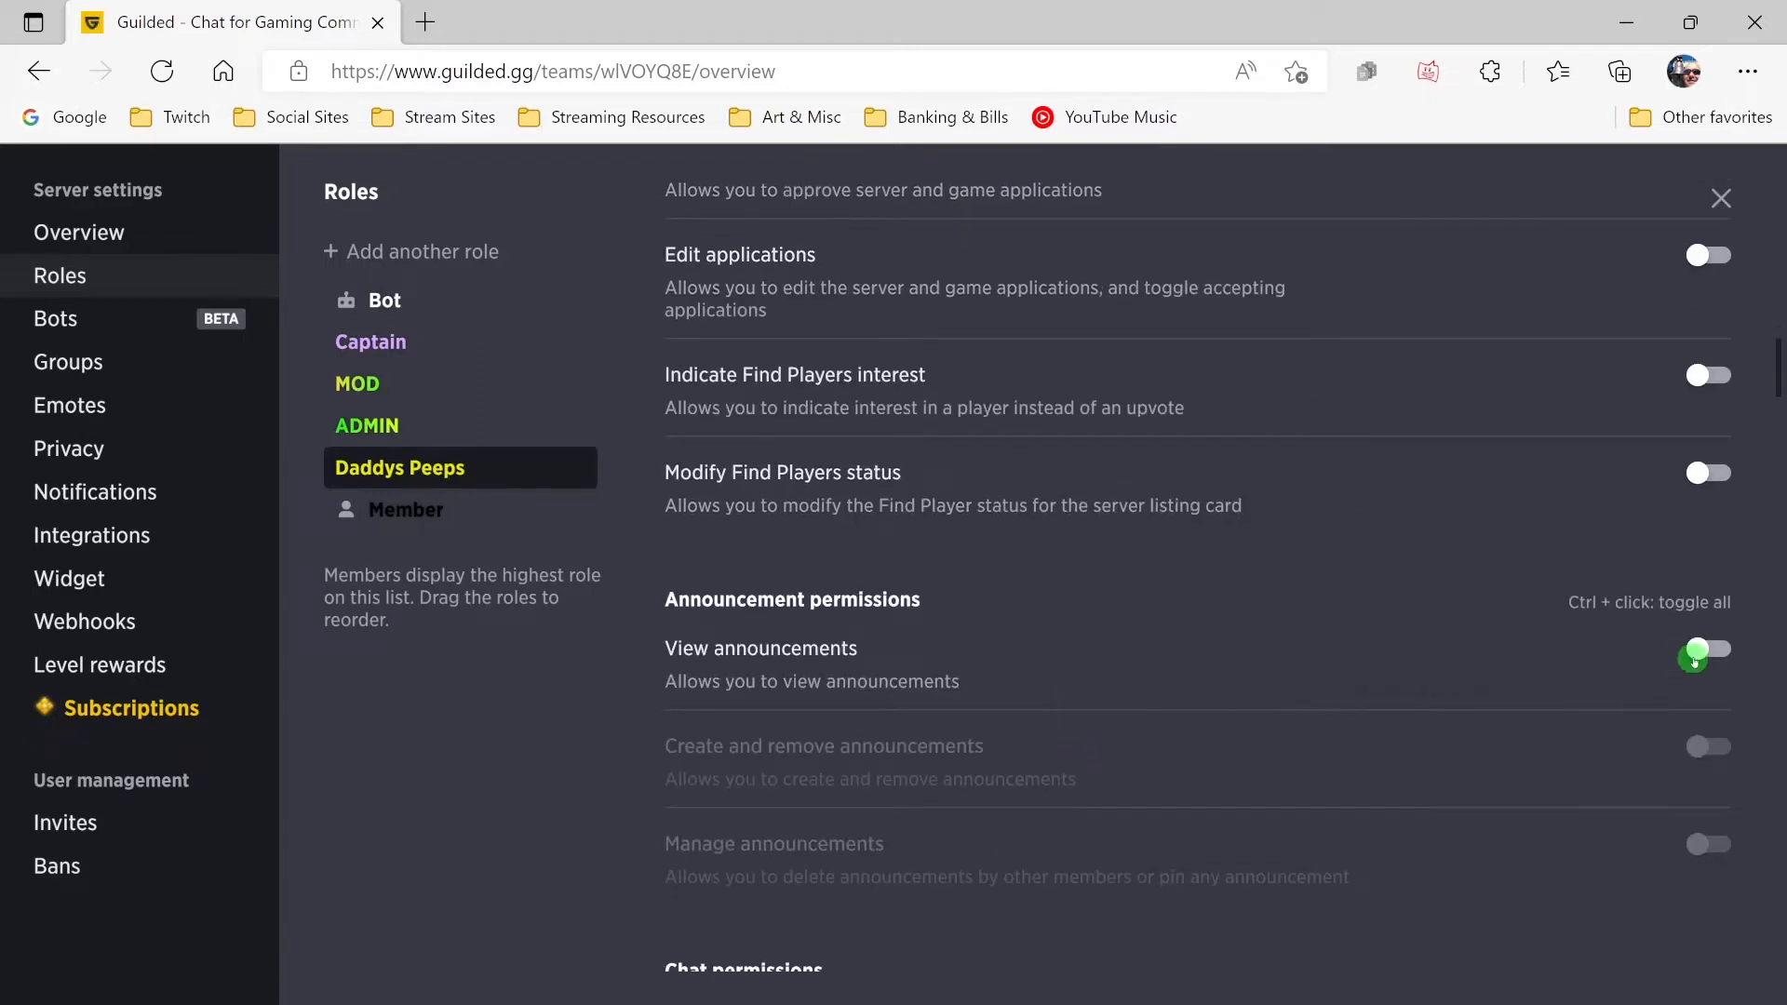
pyautogui.click(1698, 651)
# - Enable the role's chat permissions for reading, sending, uploading media, creating threads, sending messages in threads and sending private messages
pyautogui.scroll(-1, 1503, 658)
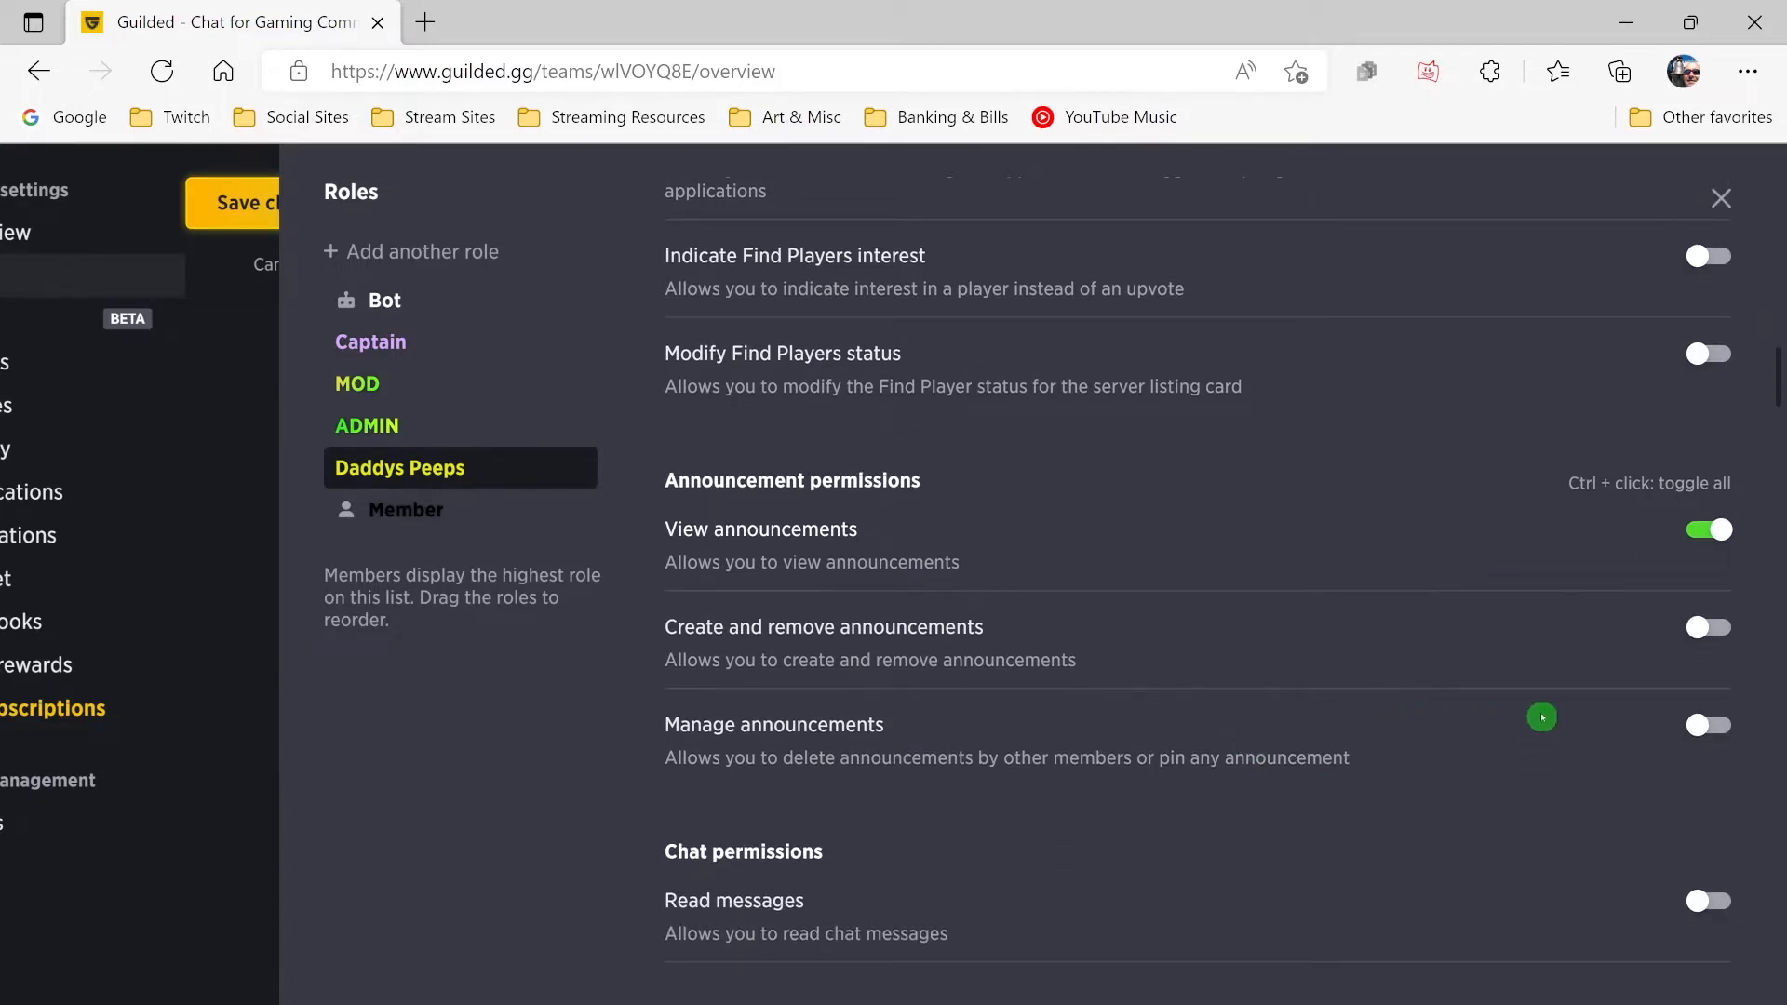
pyautogui.scroll(-1, 1489, 697)
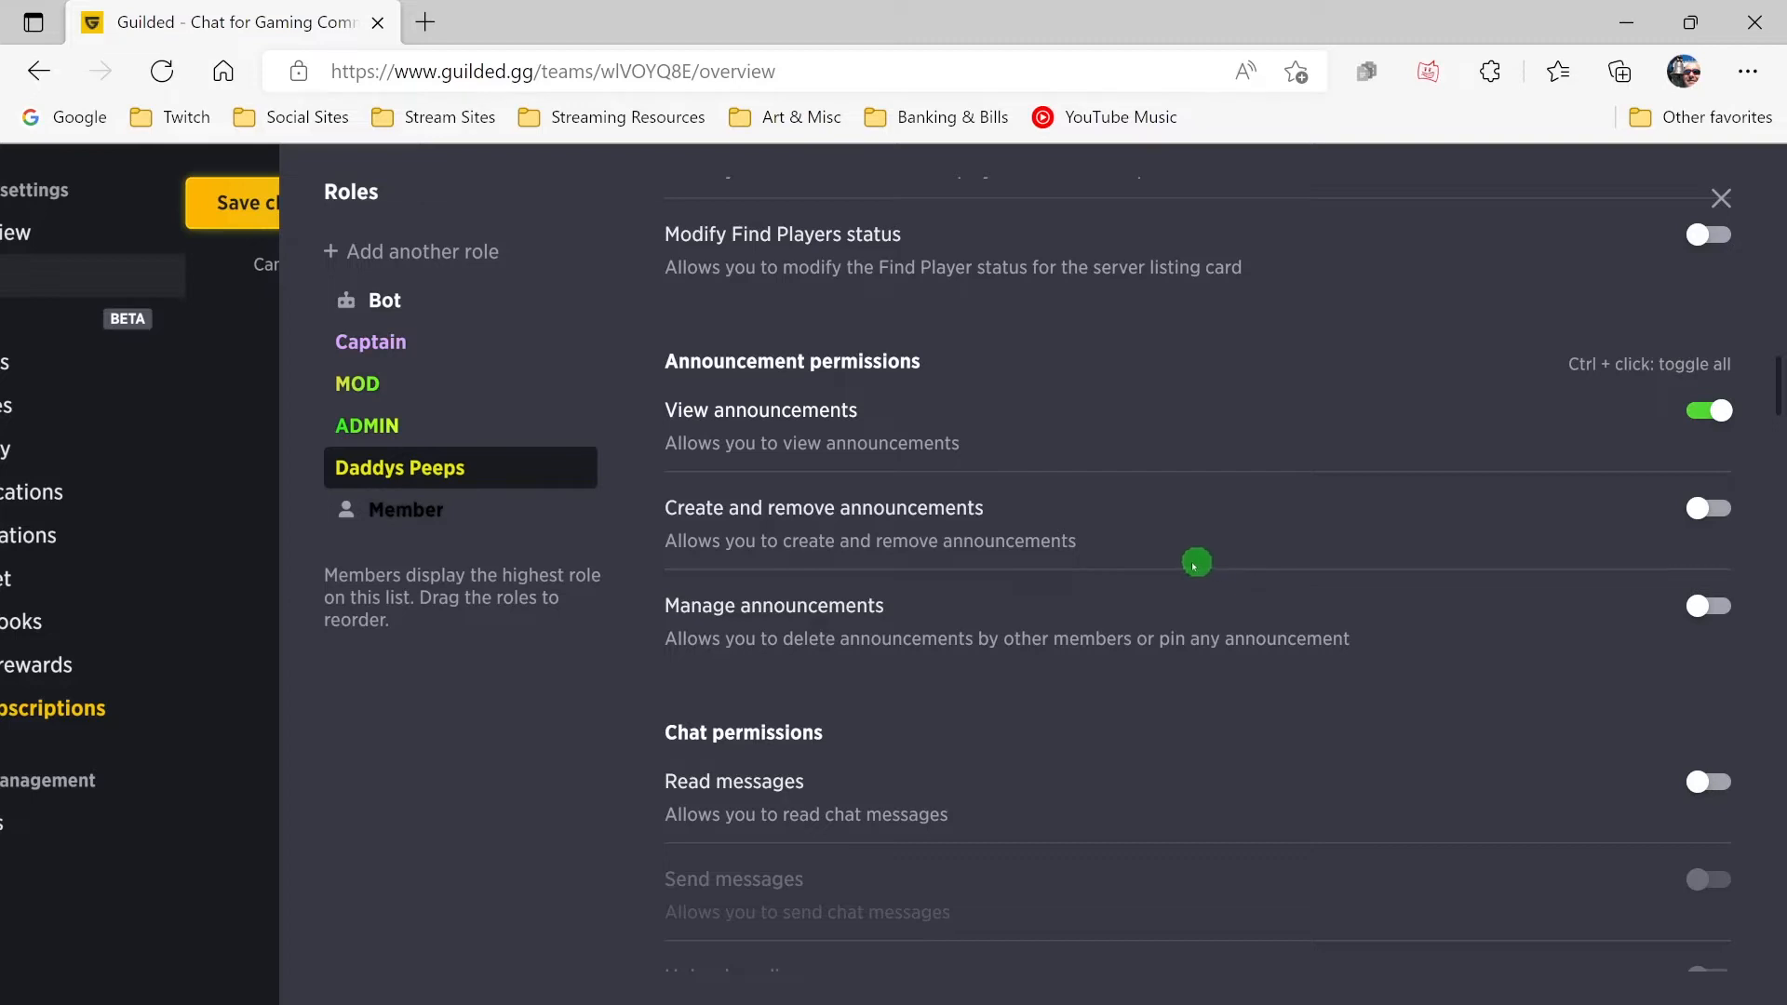
pyautogui.scroll(-1, 1145, 669)
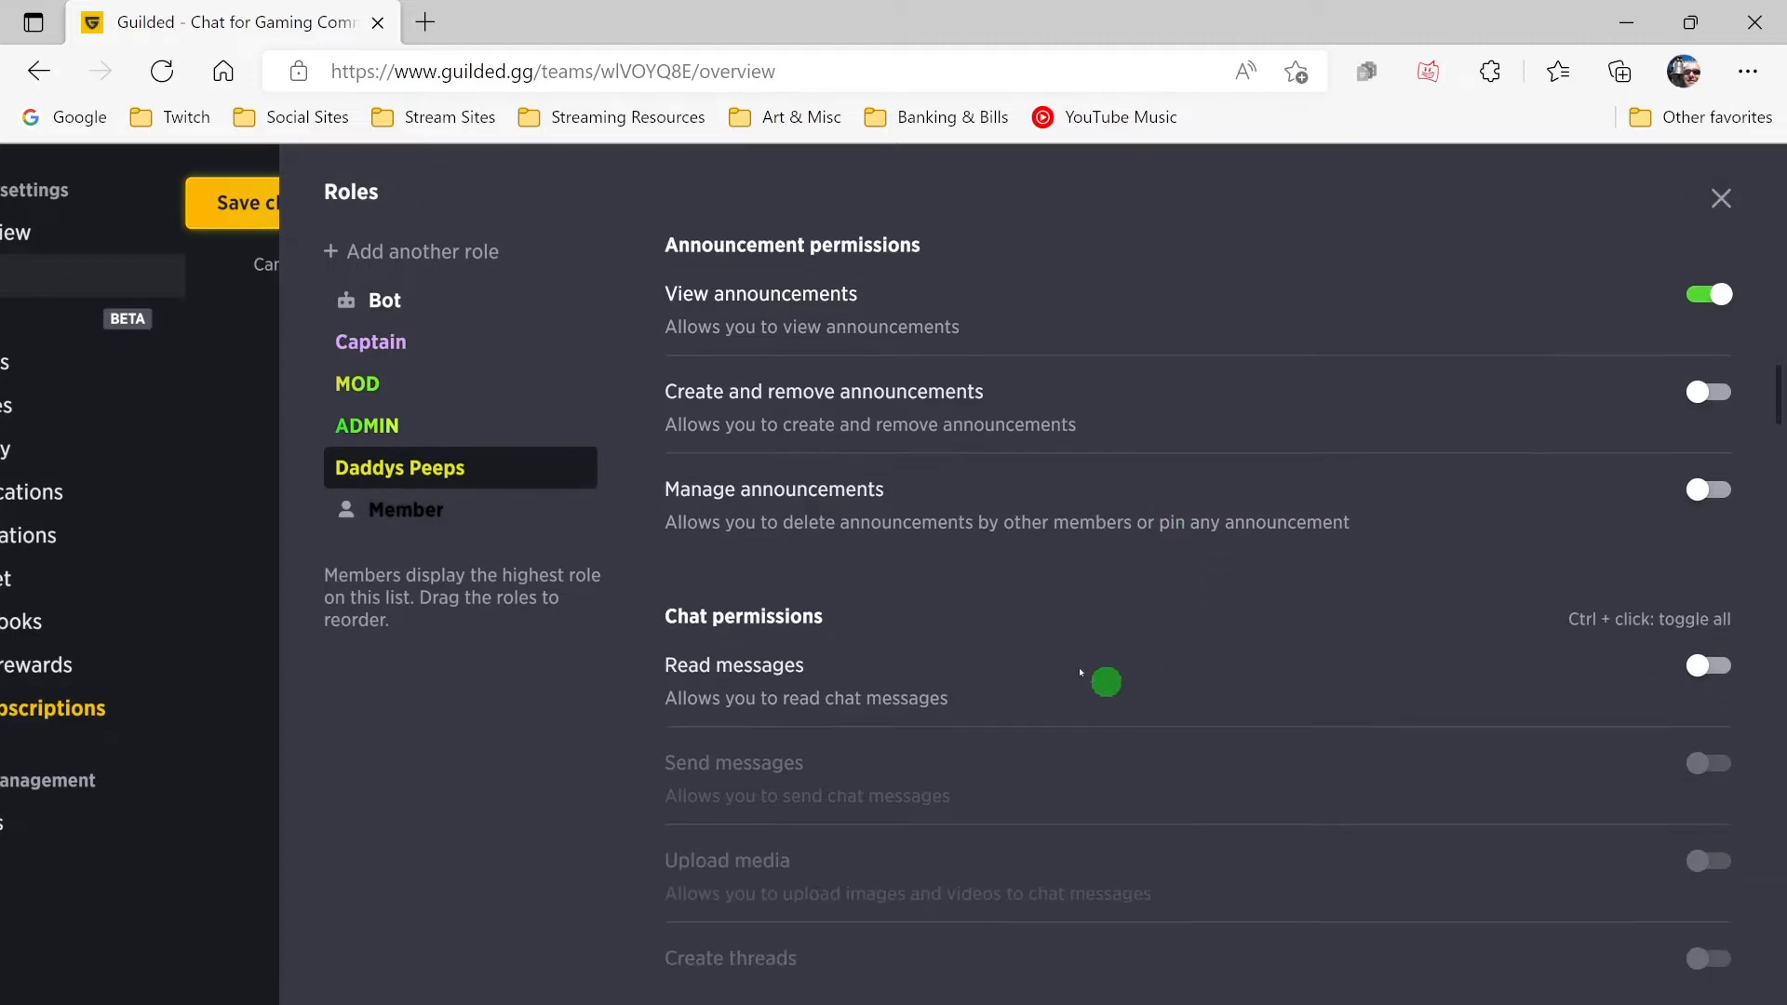
pyautogui.click(1718, 676)
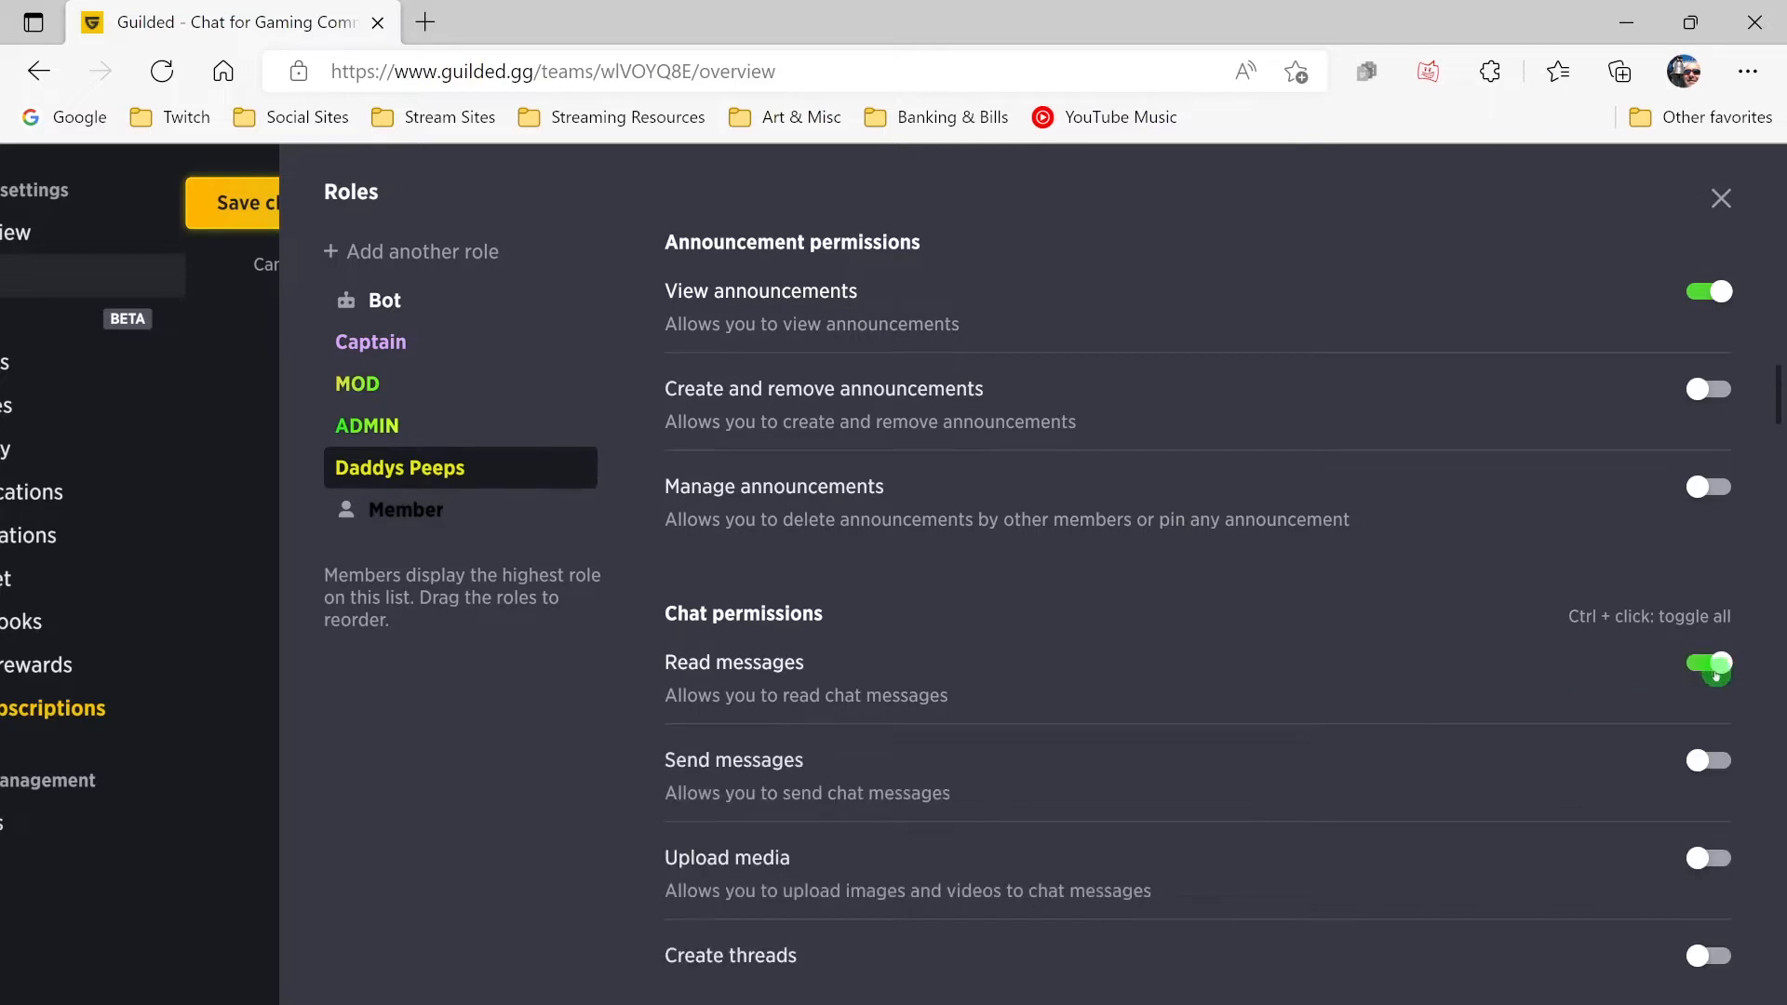
pyautogui.scroll(-2, 1477, 684)
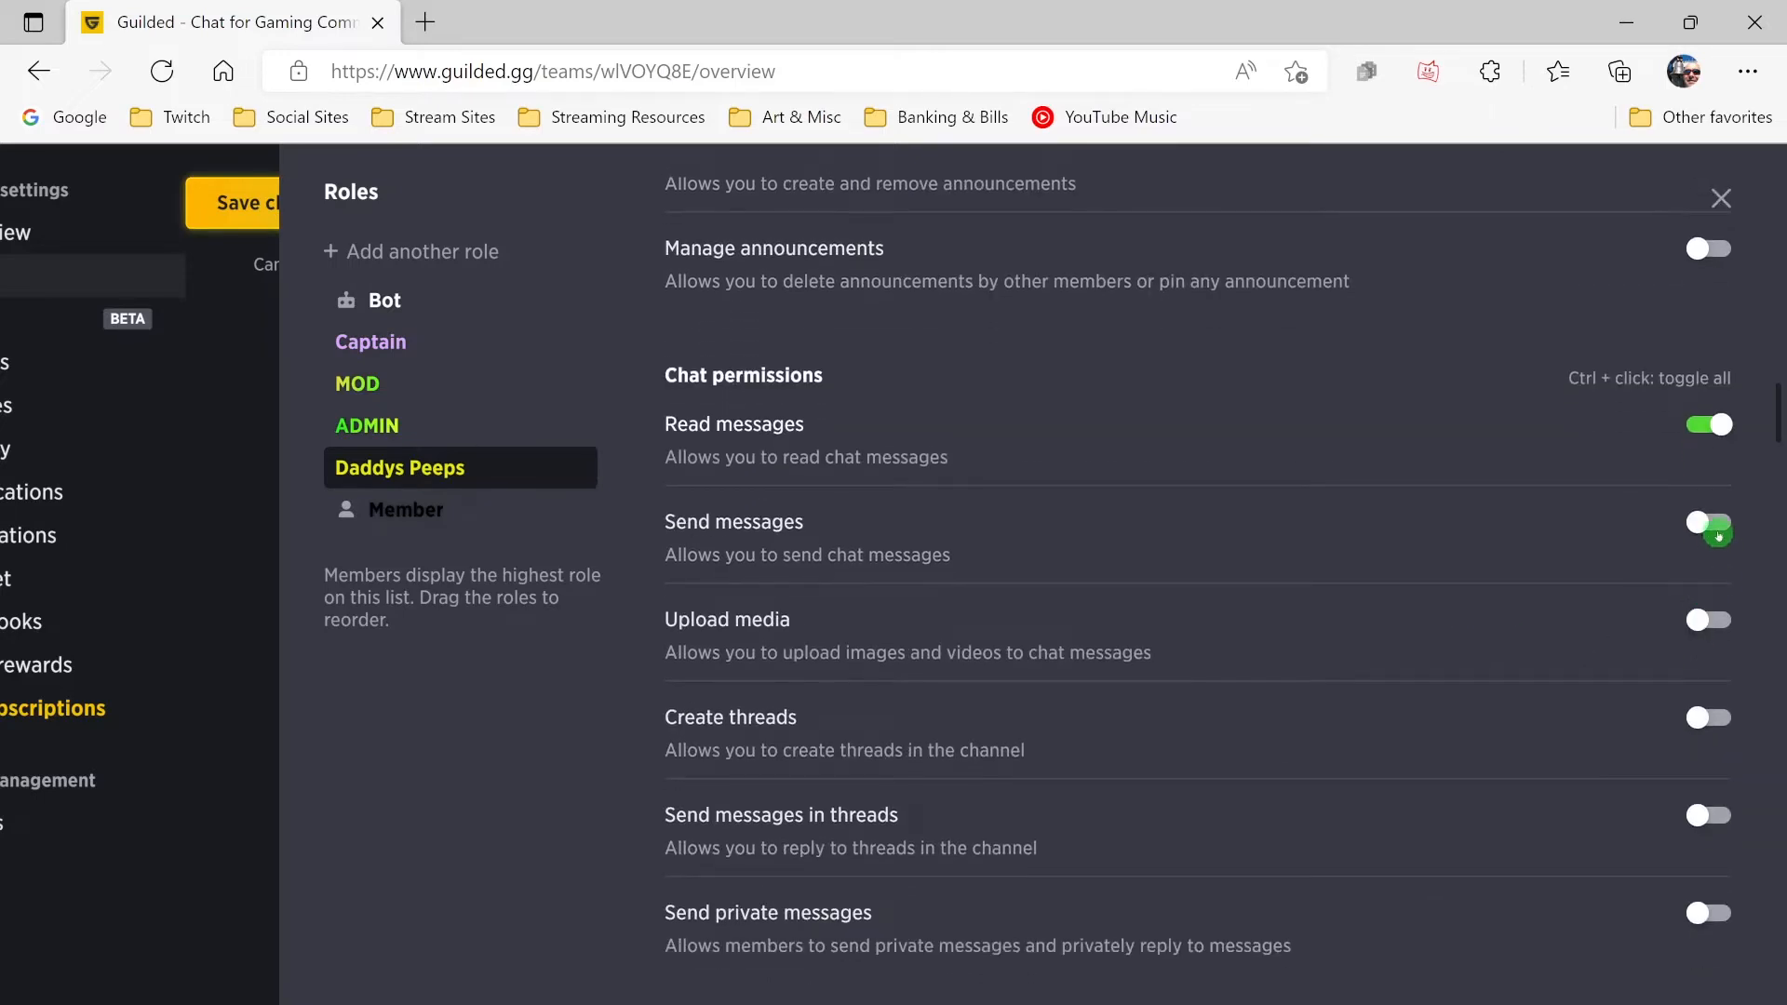
pyautogui.click(1712, 636)
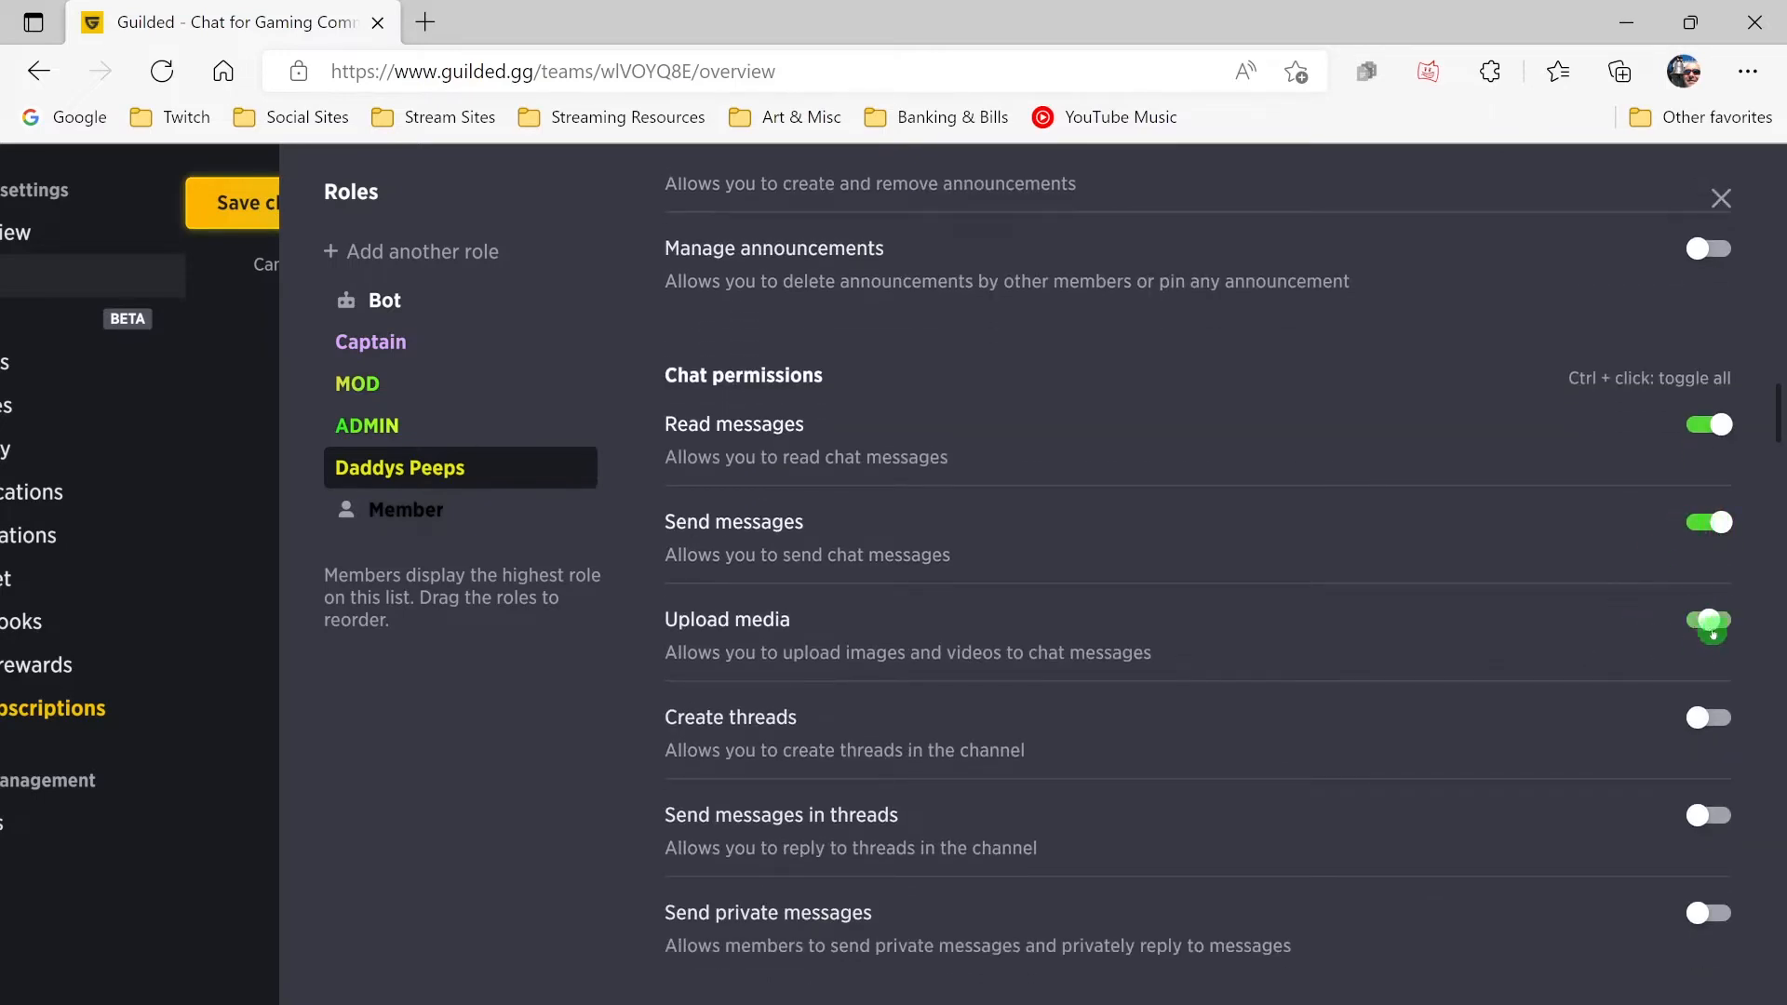
pyautogui.click(1715, 724)
pyautogui.scroll(-1, 1703, 721)
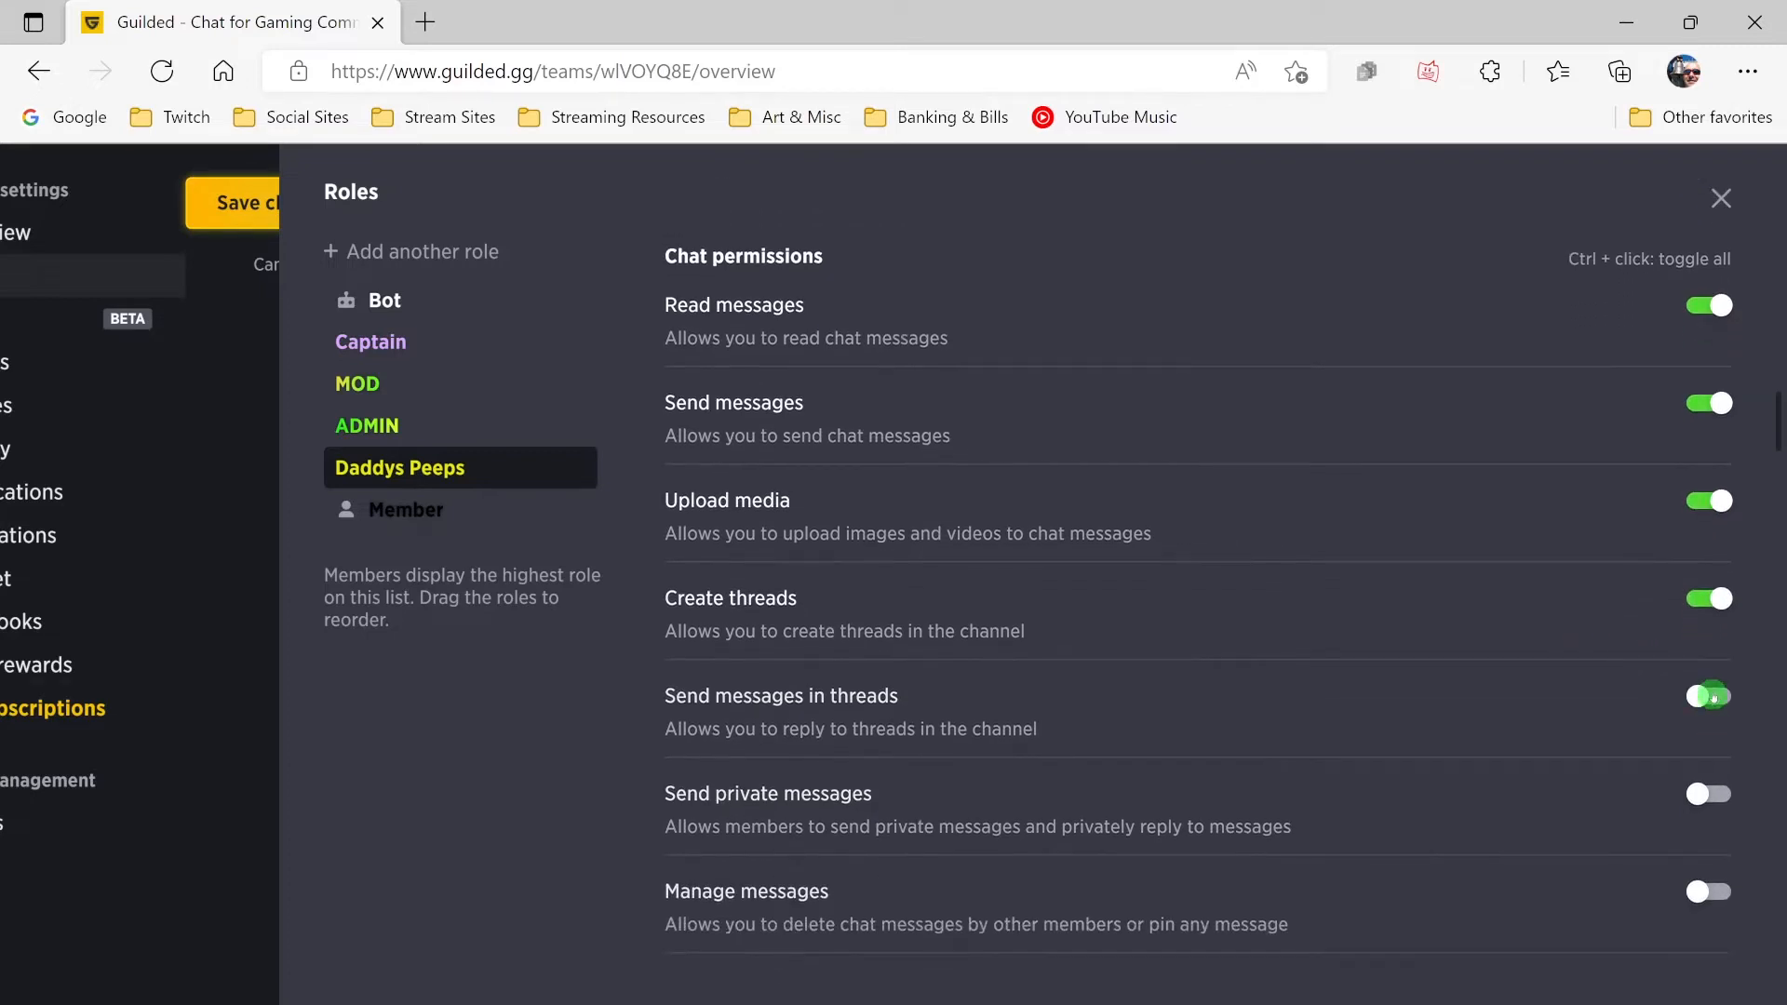
pyautogui.click(1713, 802)
# - Enable the View events and Create events calendar permissions for the Daddys Peeps role
pyautogui.scroll(-2, 1535, 749)
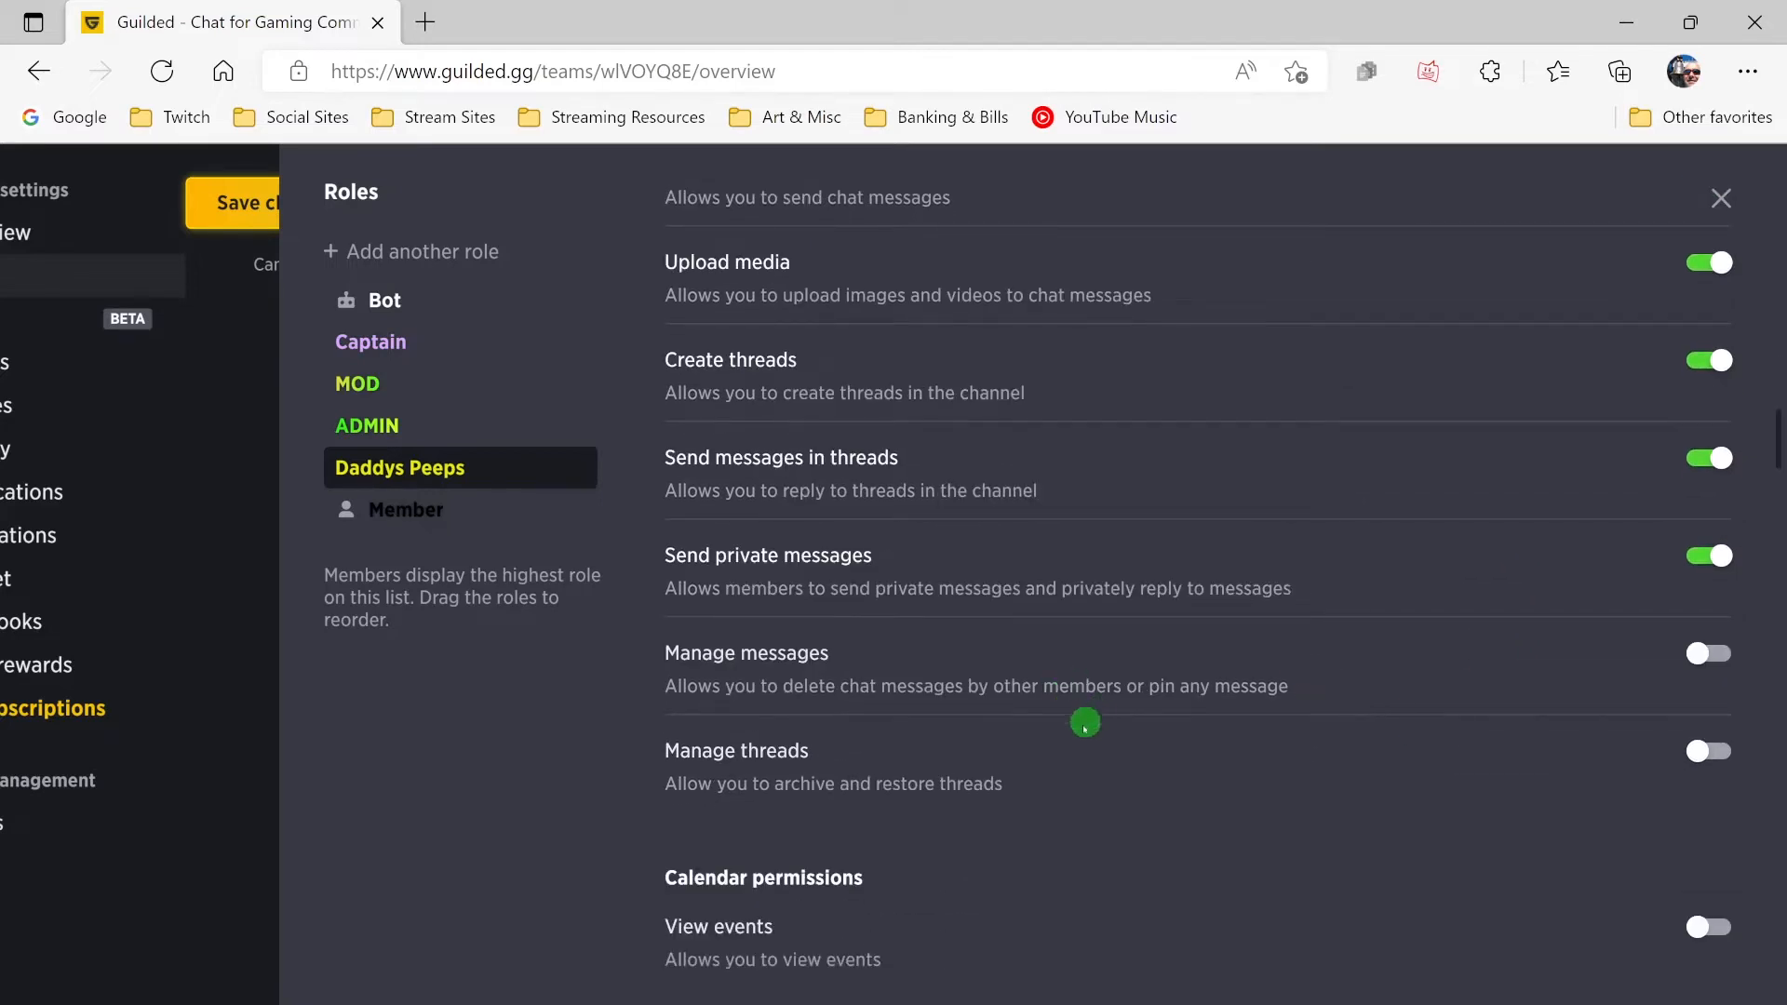
pyautogui.scroll(-3, 1133, 763)
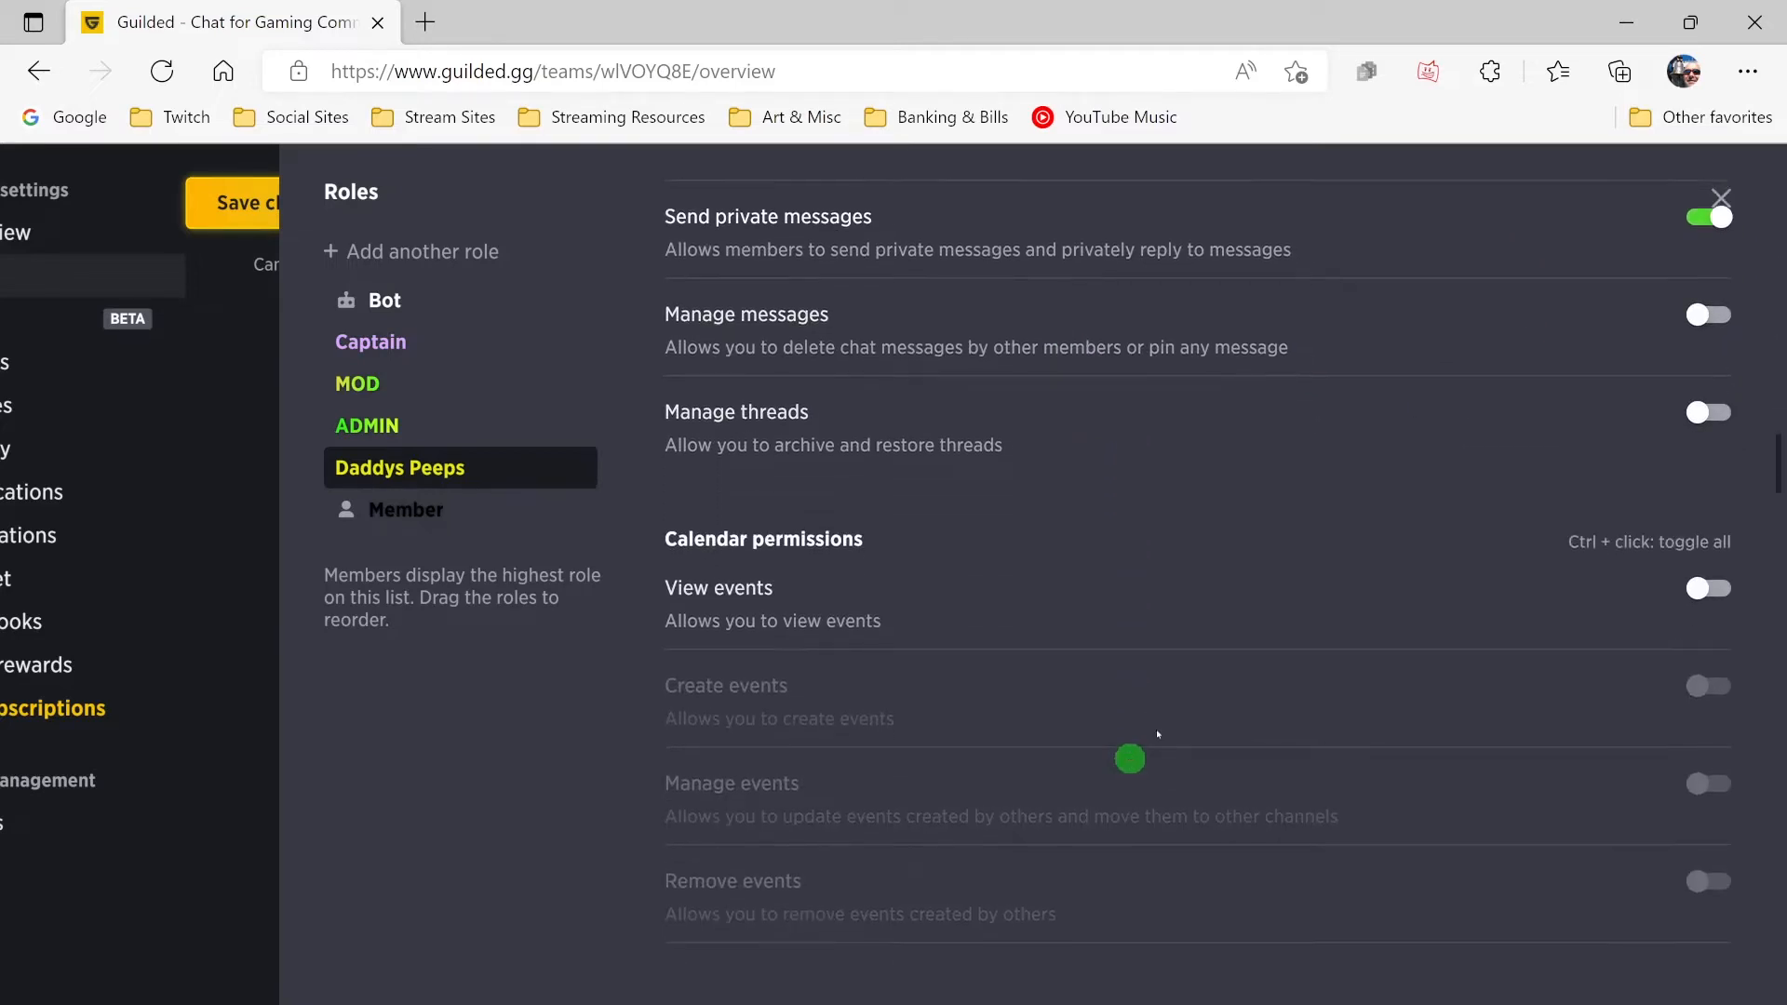
pyautogui.click(1722, 573)
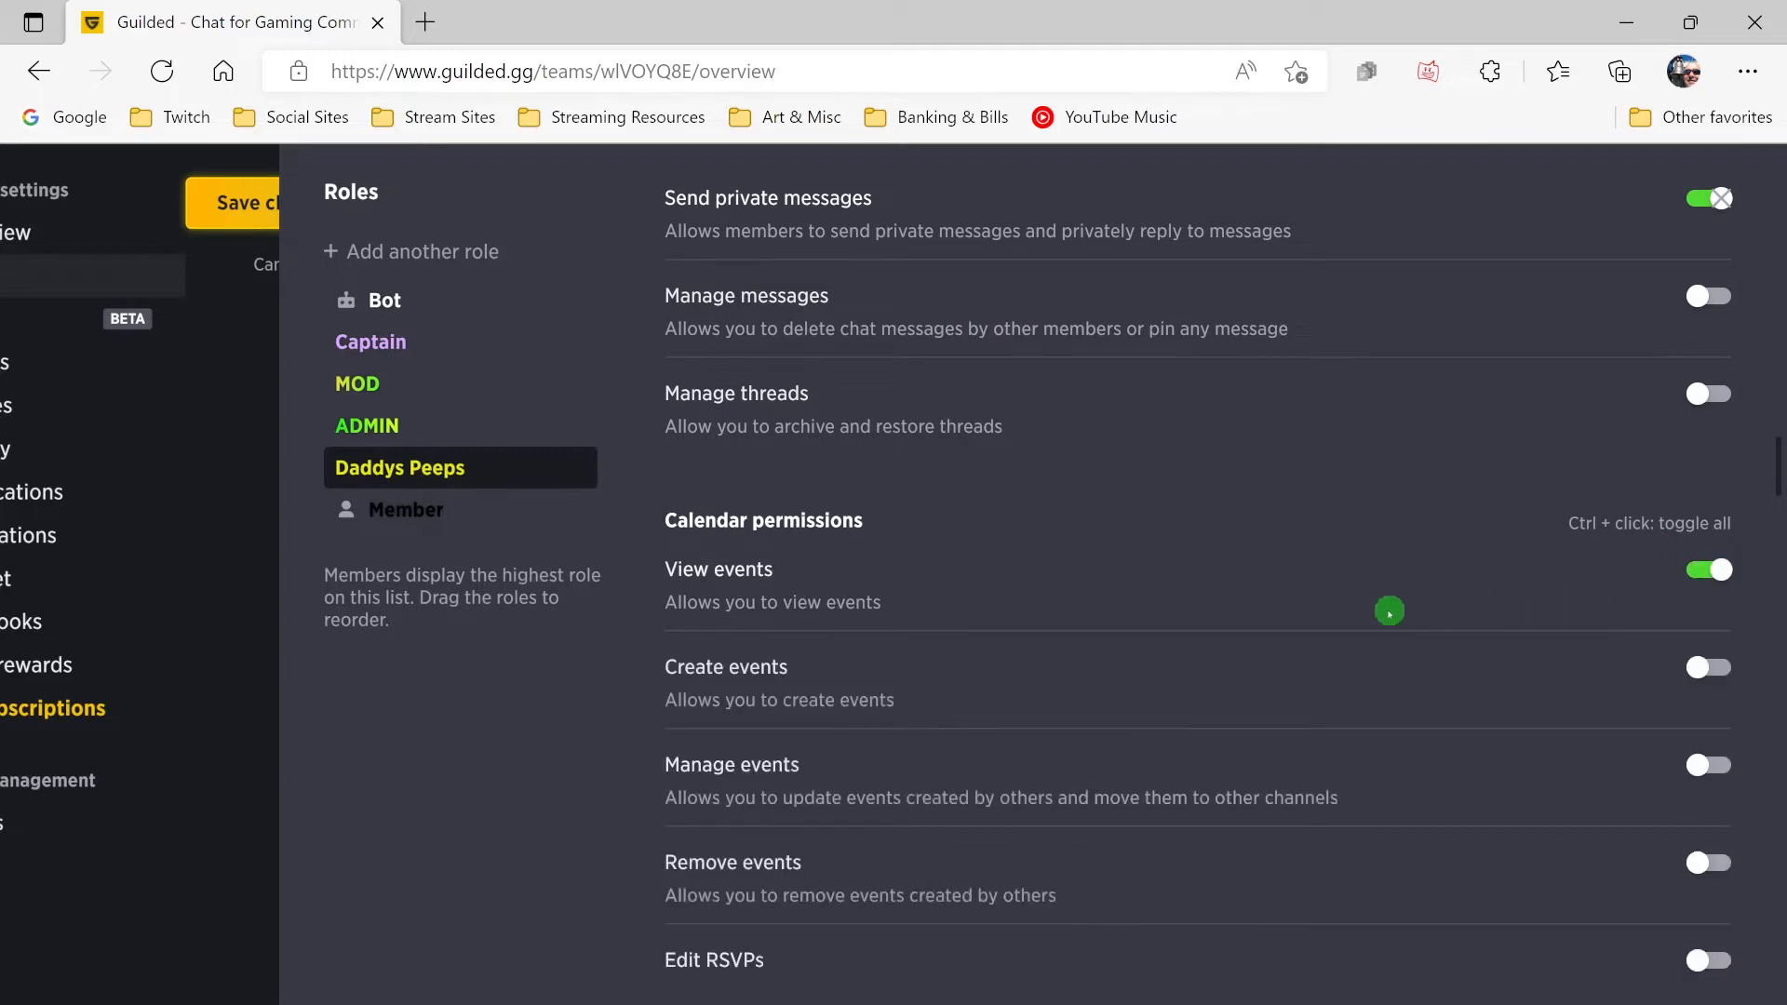
pyautogui.scroll(-1, 1387, 633)
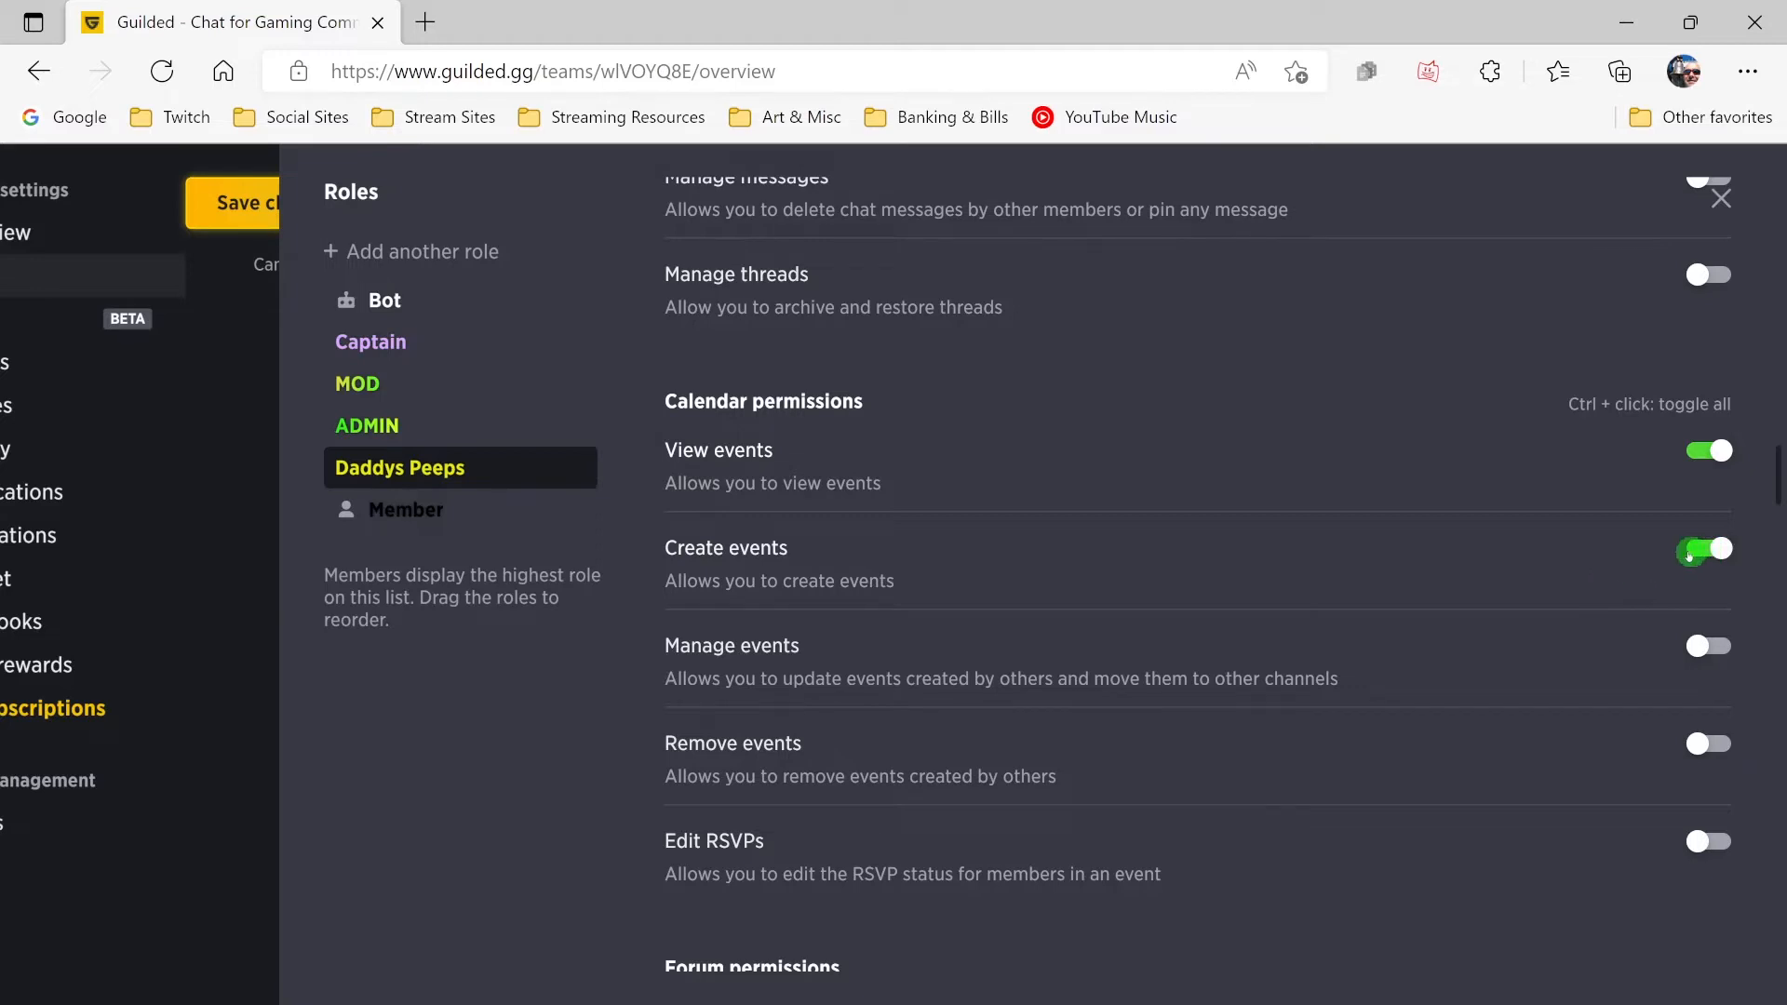
# - Enable the Read forums, Create forum topics and Create topic replies permissions for the role
pyautogui.scroll(-1, 1347, 648)
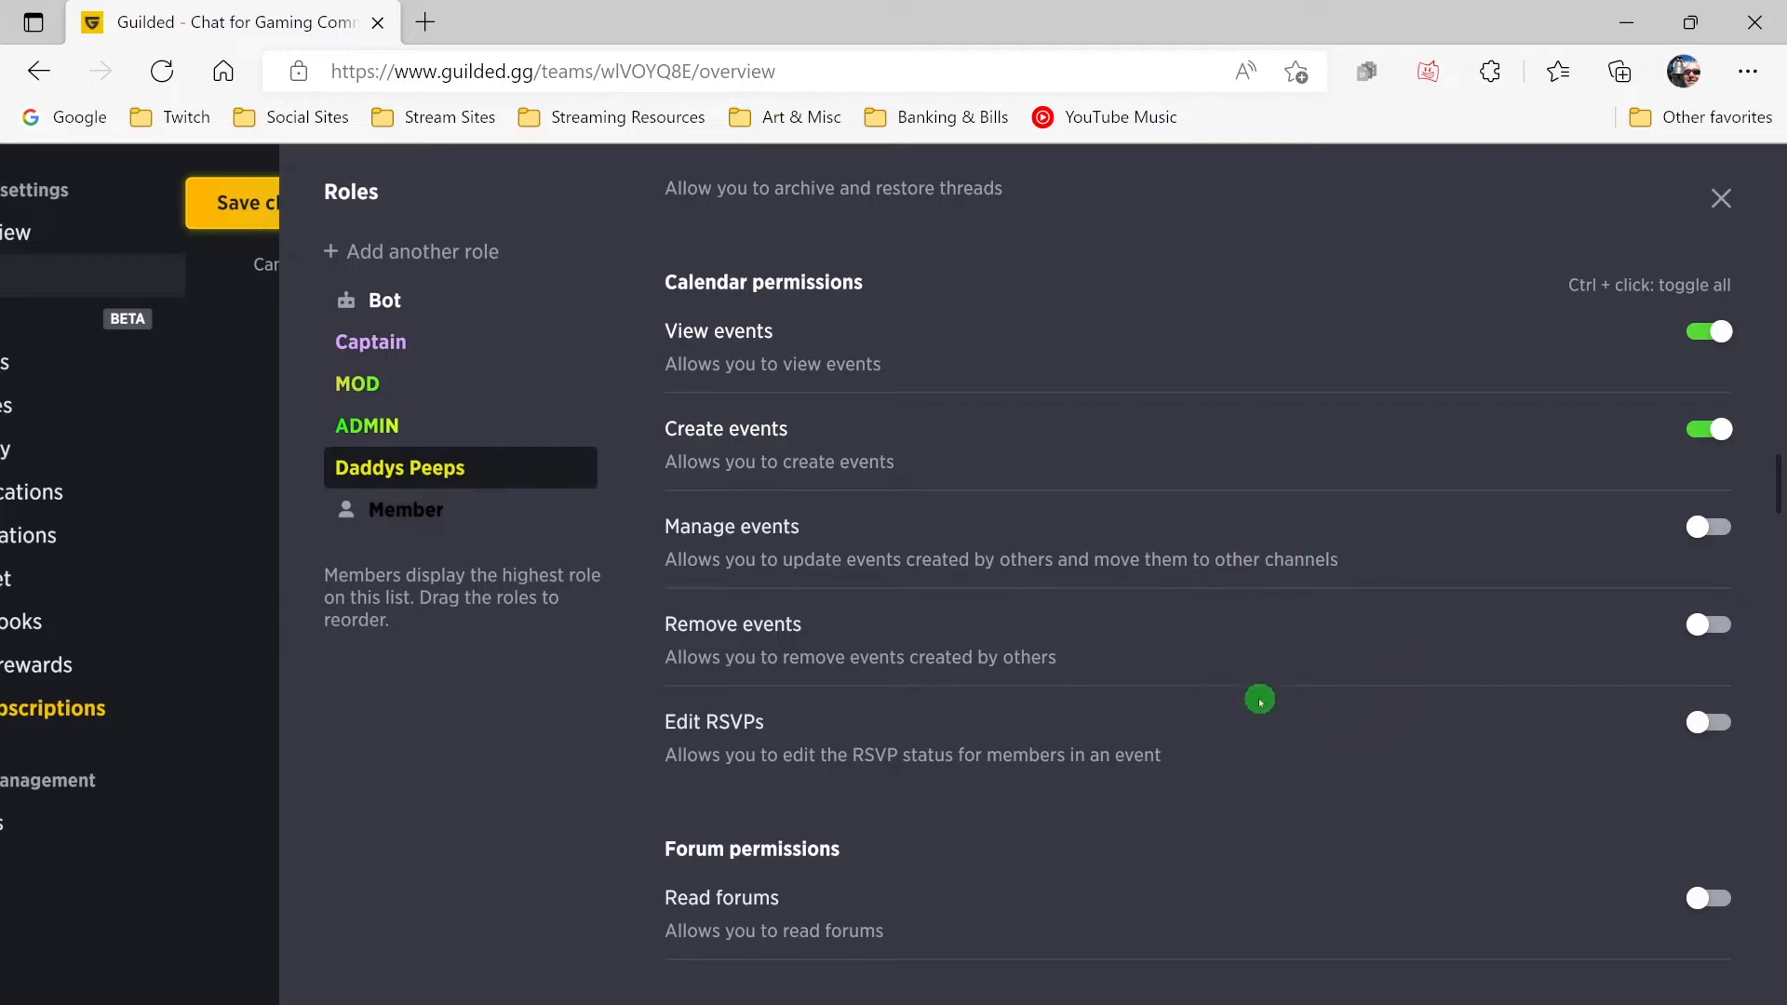
pyautogui.scroll(-4, 1259, 696)
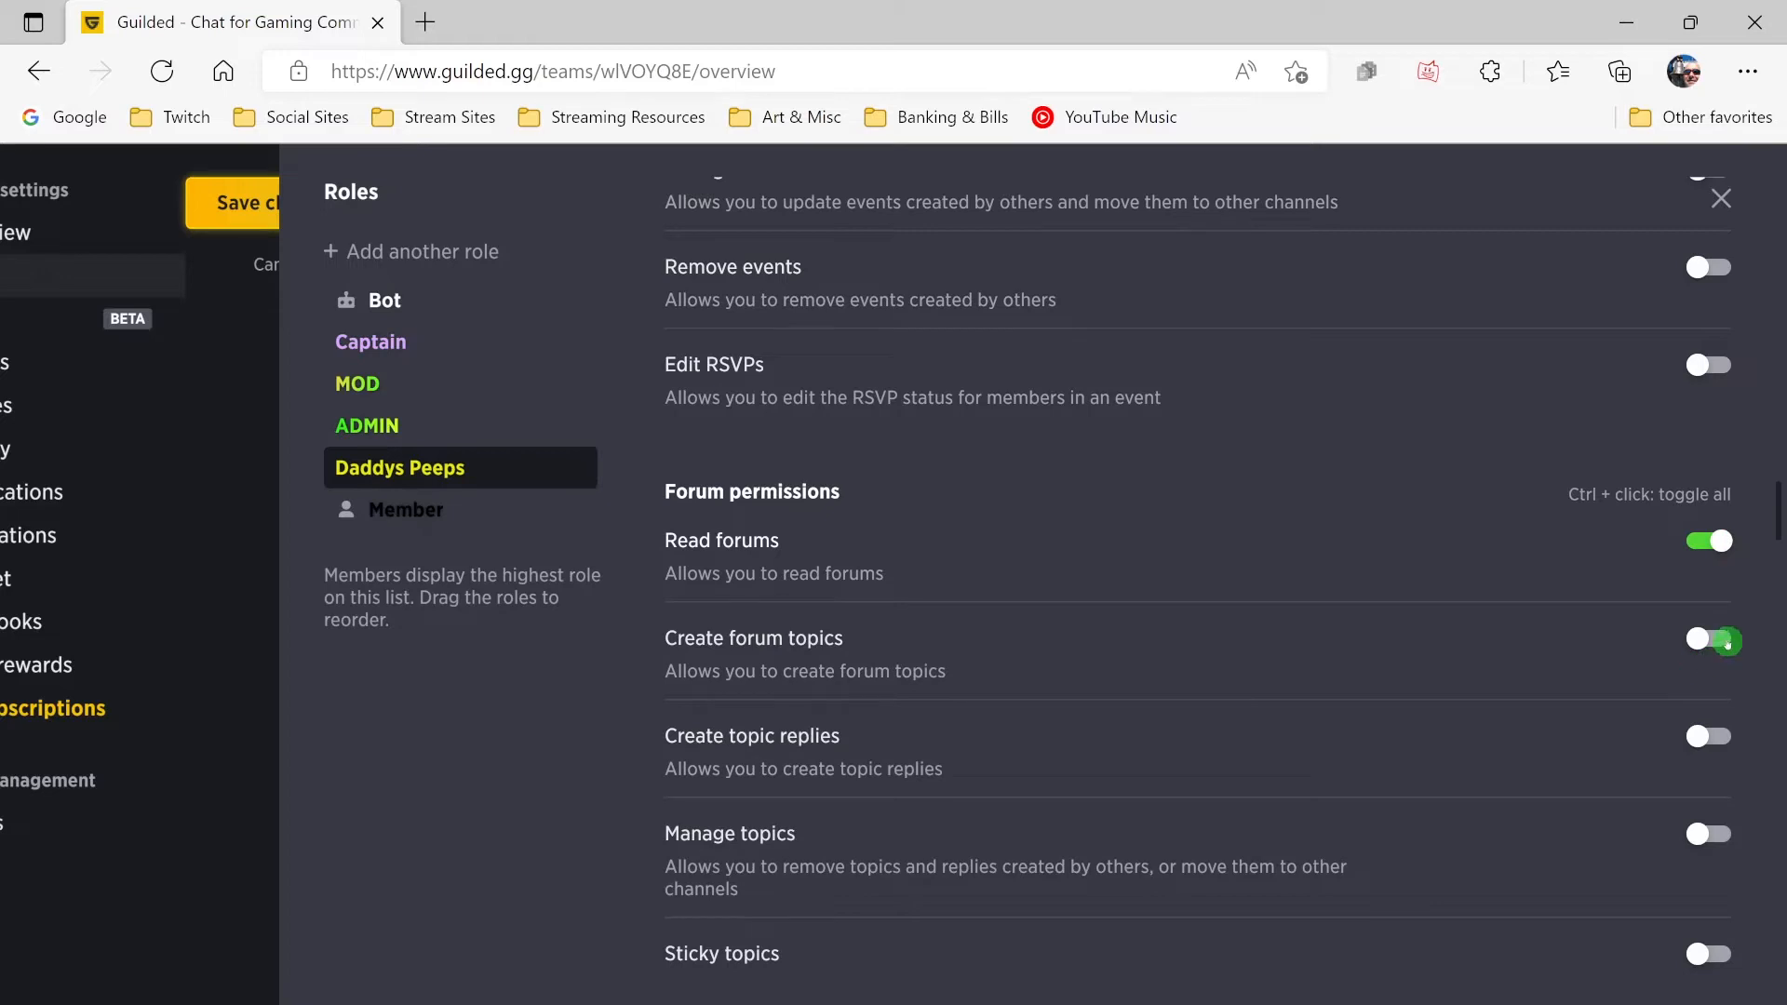
pyautogui.click(1715, 739)
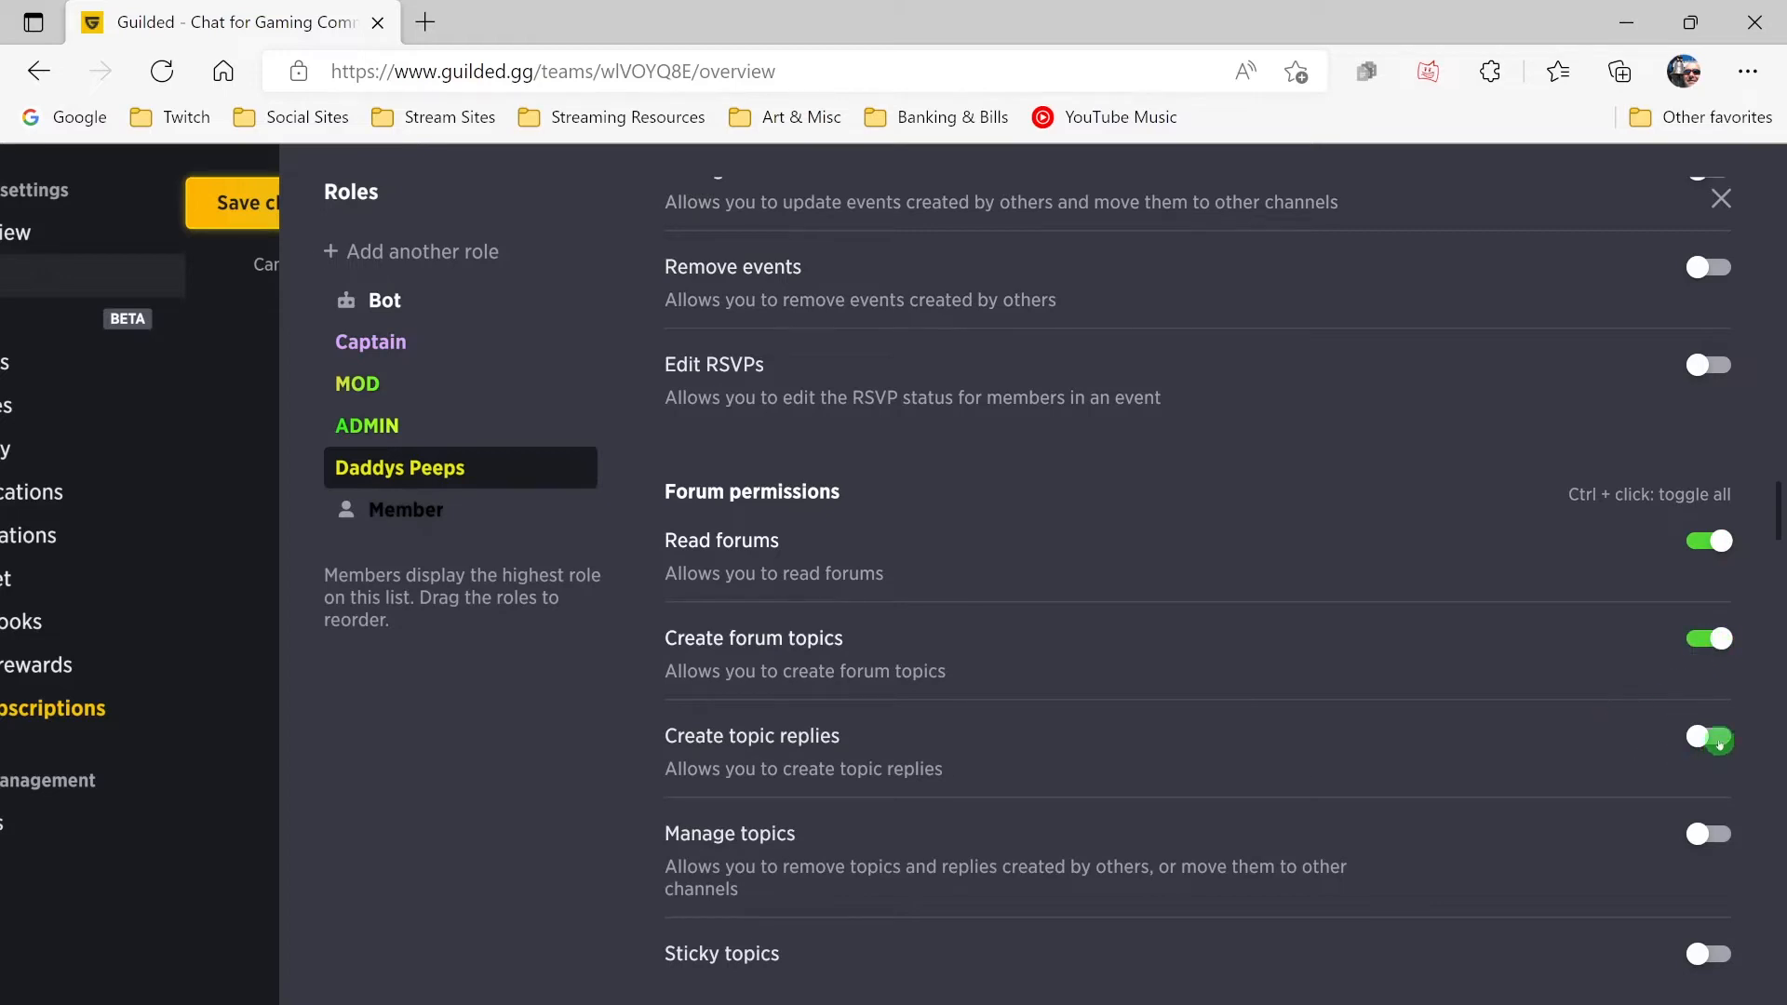
# - Enable the View docs and Create docs permissions for the Daddys Peeps role
pyautogui.scroll(-3, 1466, 730)
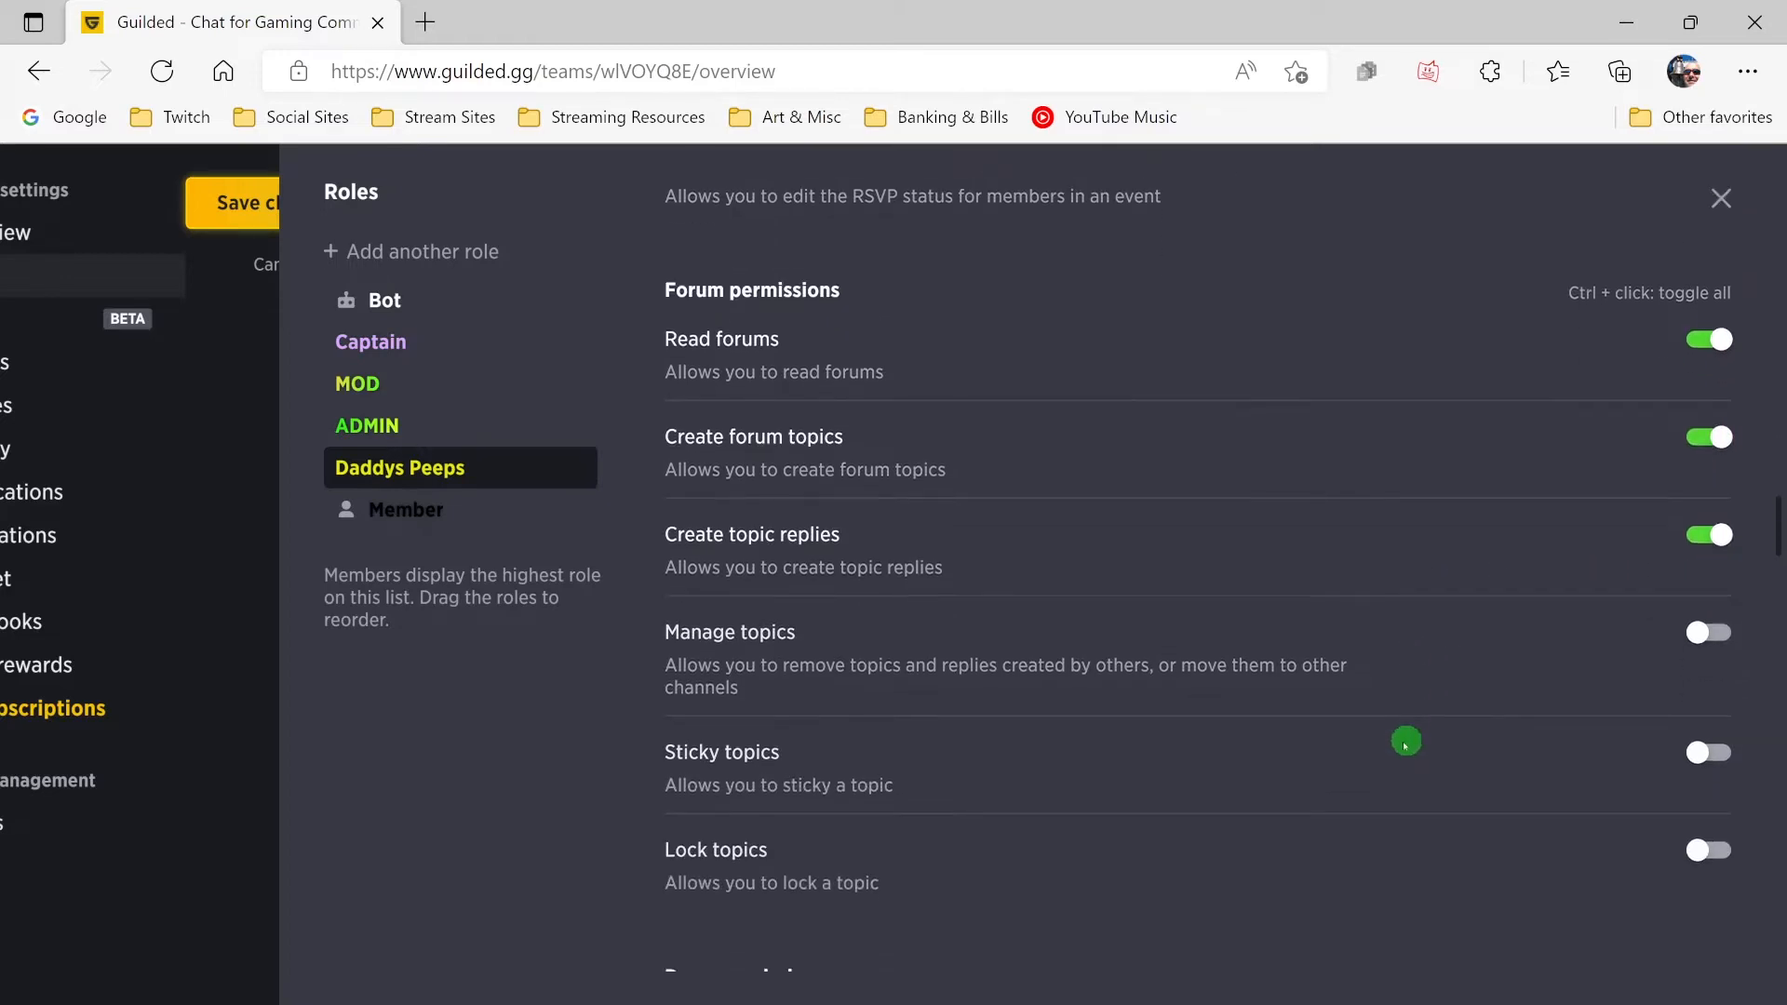
pyautogui.scroll(-2, 1335, 814)
pyautogui.scroll(-4, 1331, 811)
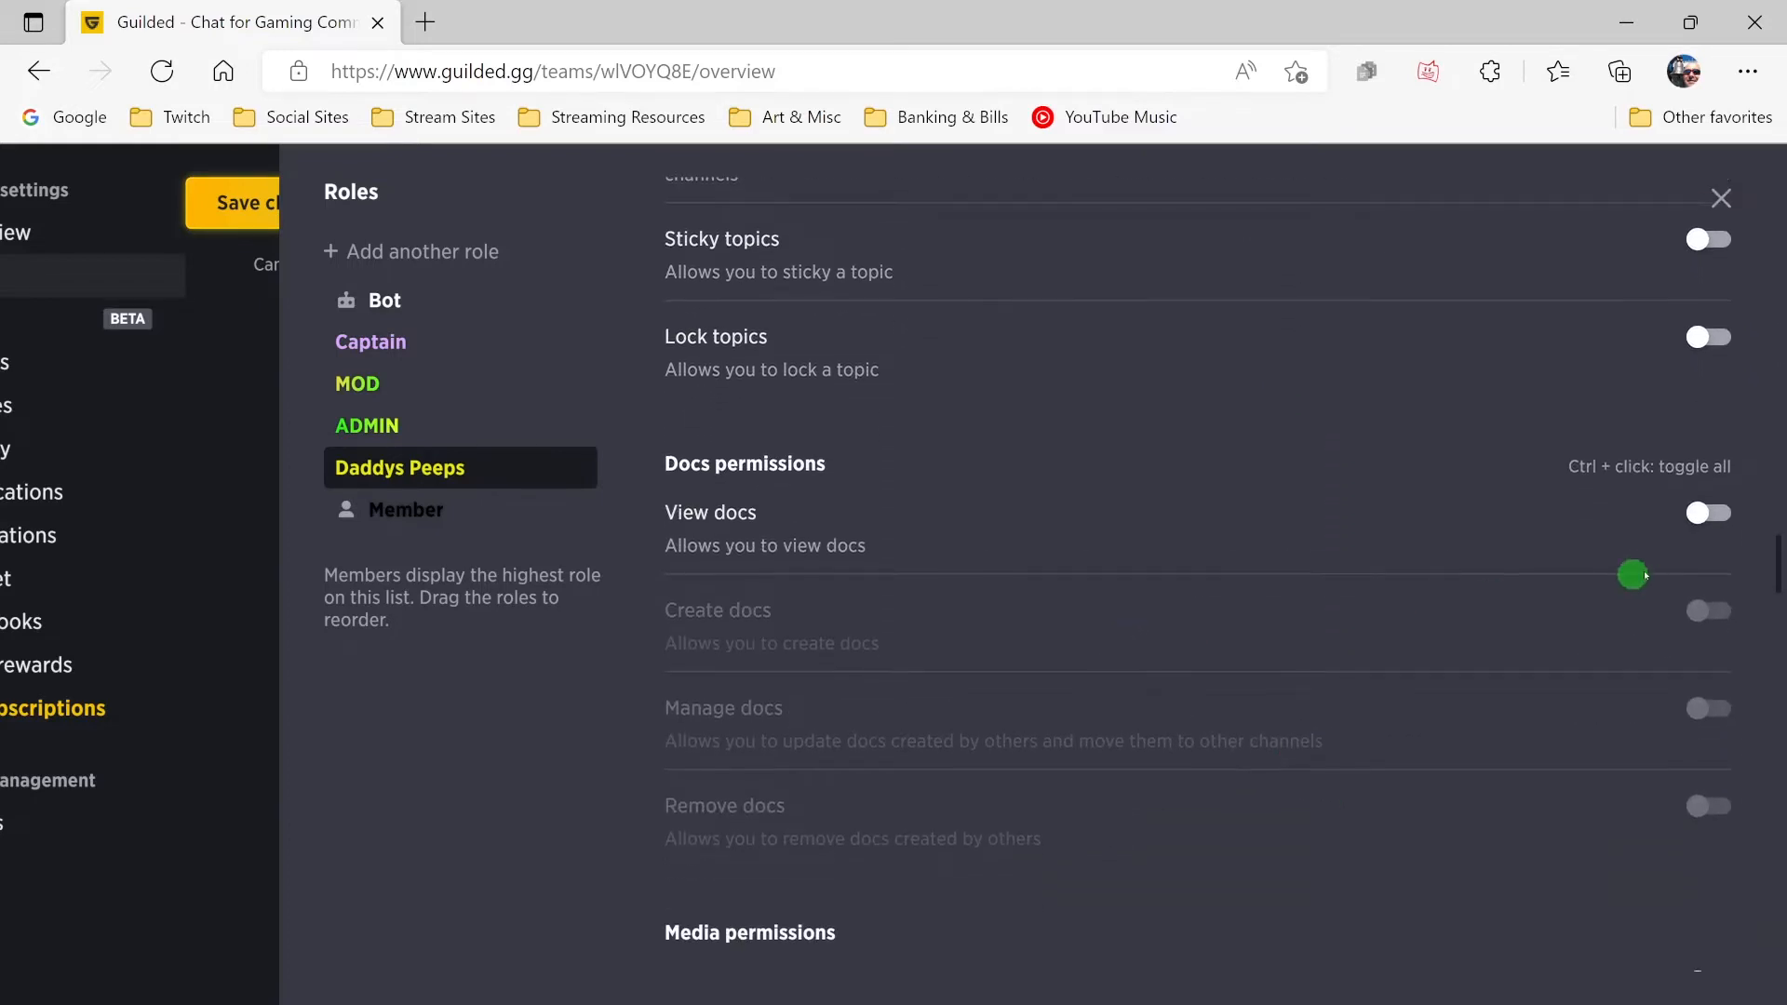
pyautogui.click(1714, 515)
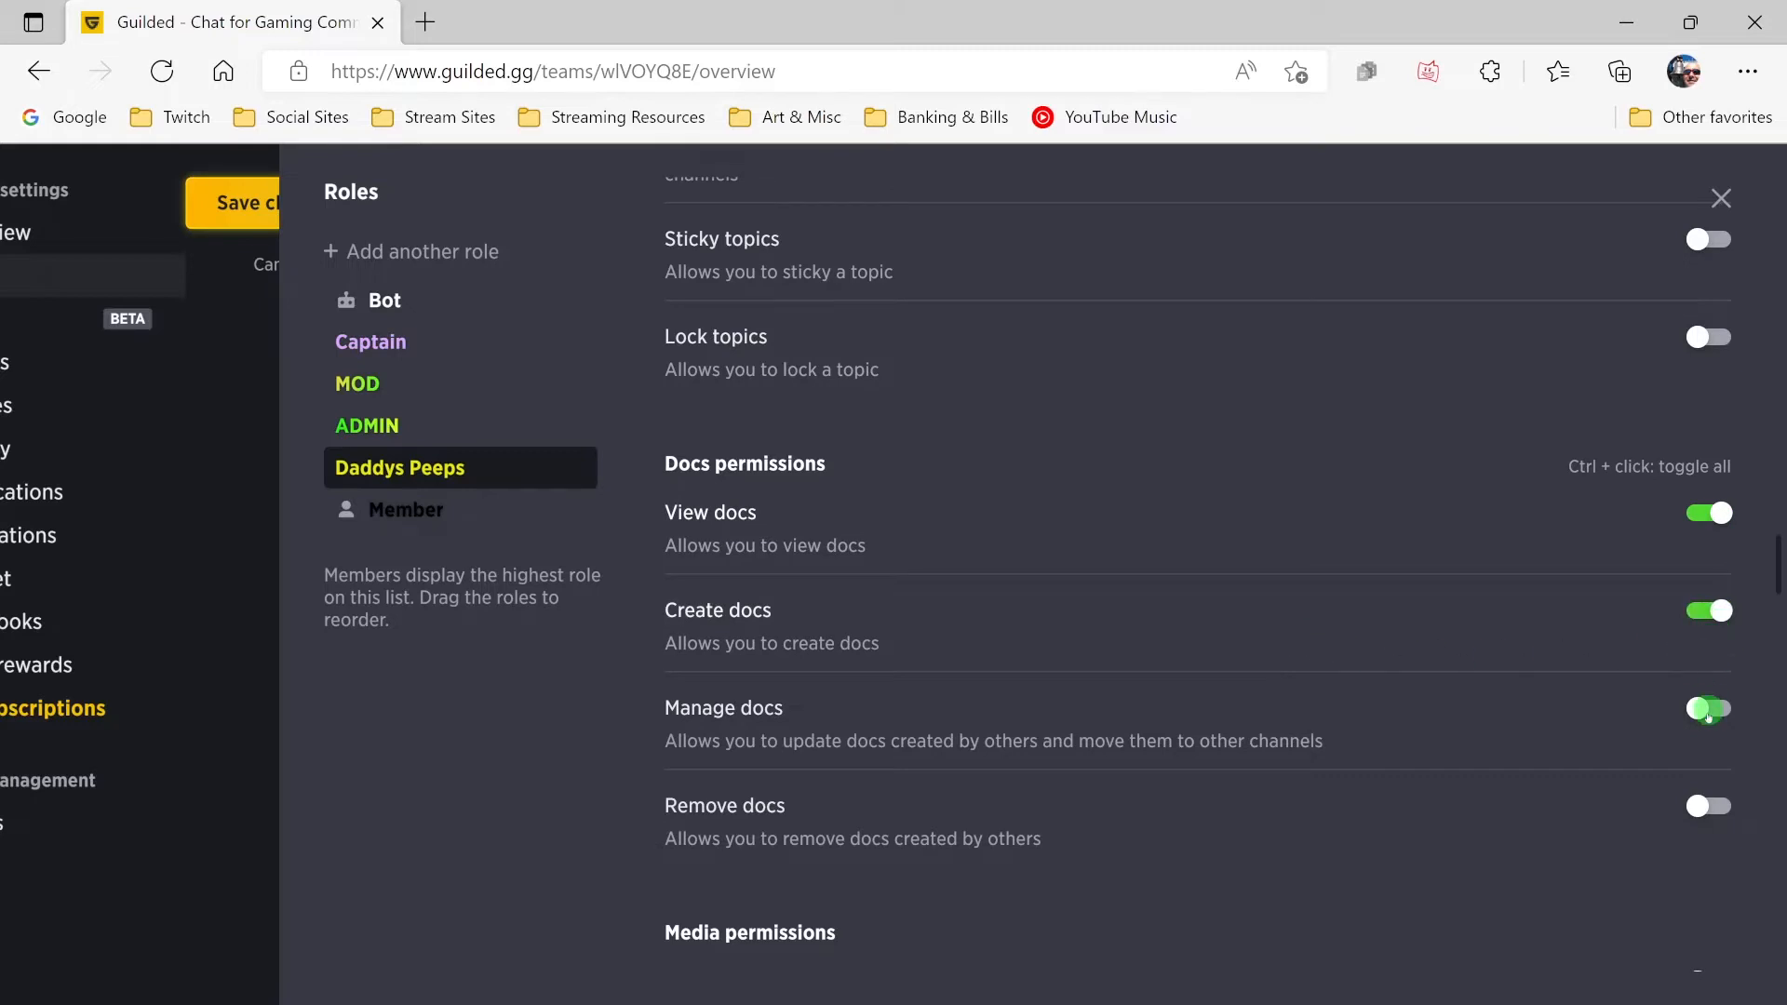
# - Enable the See media and Create media permissions for the Daddys Peeps role
pyautogui.scroll(-2, 1437, 771)
pyautogui.scroll(-2, 1423, 771)
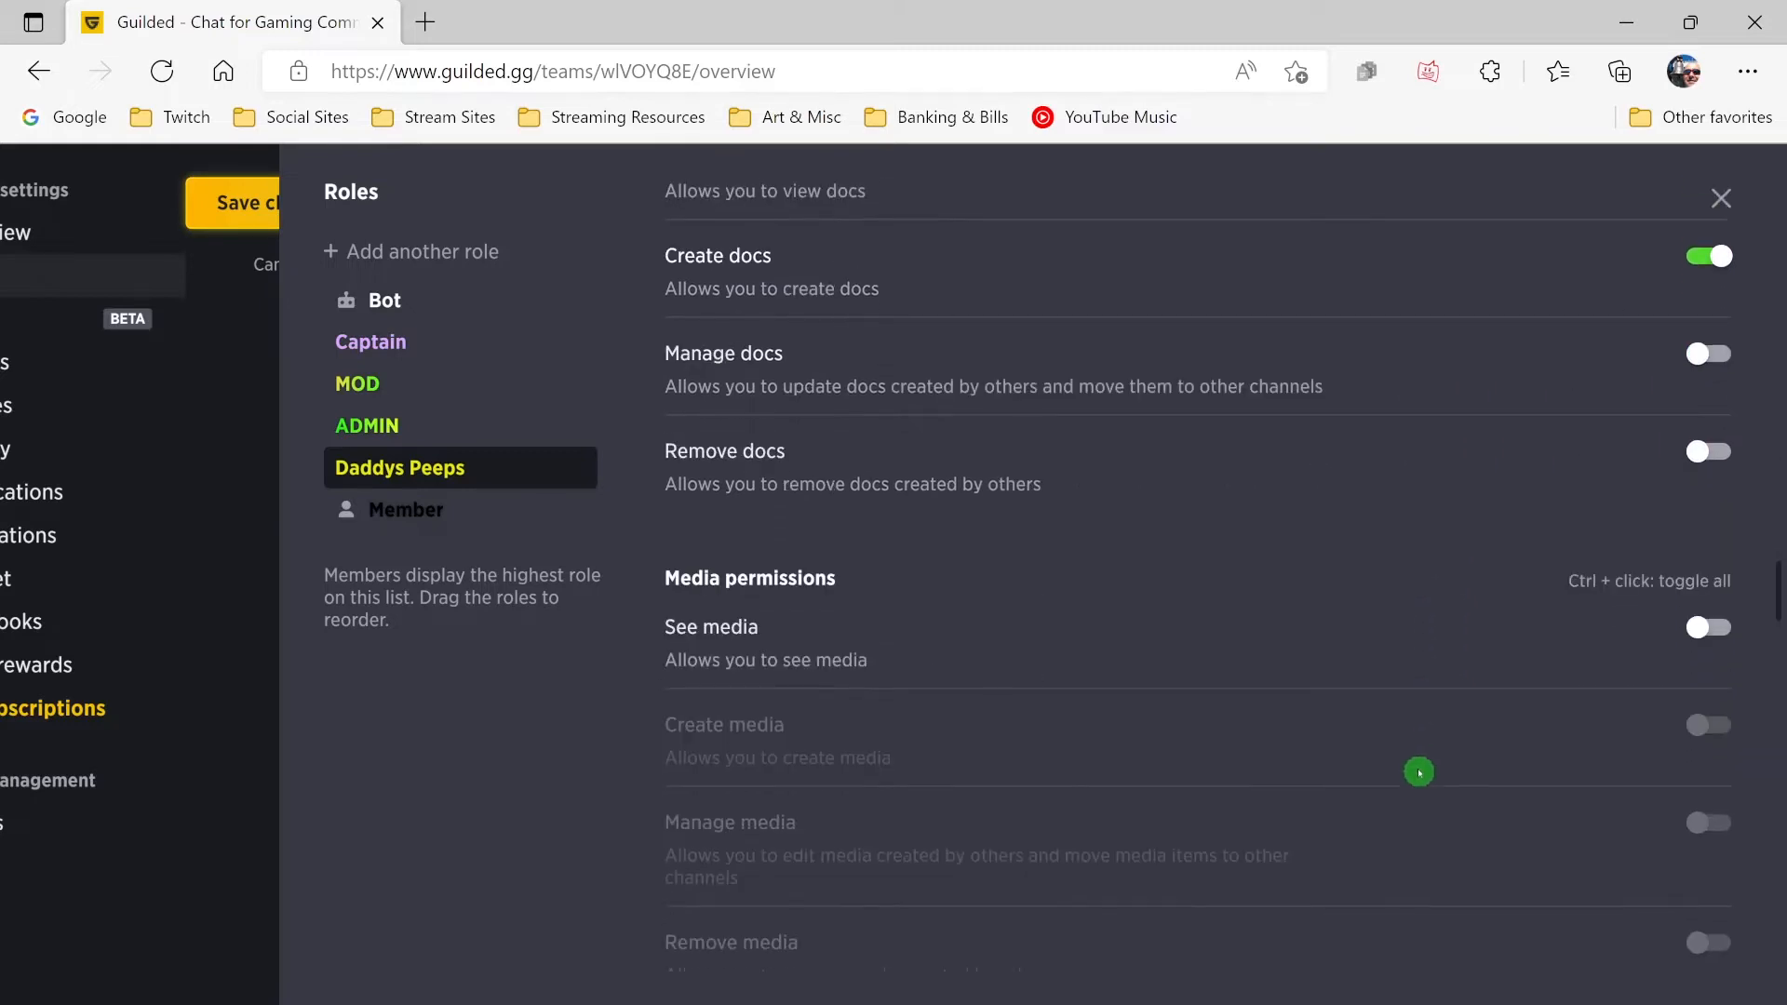
pyautogui.click(1710, 634)
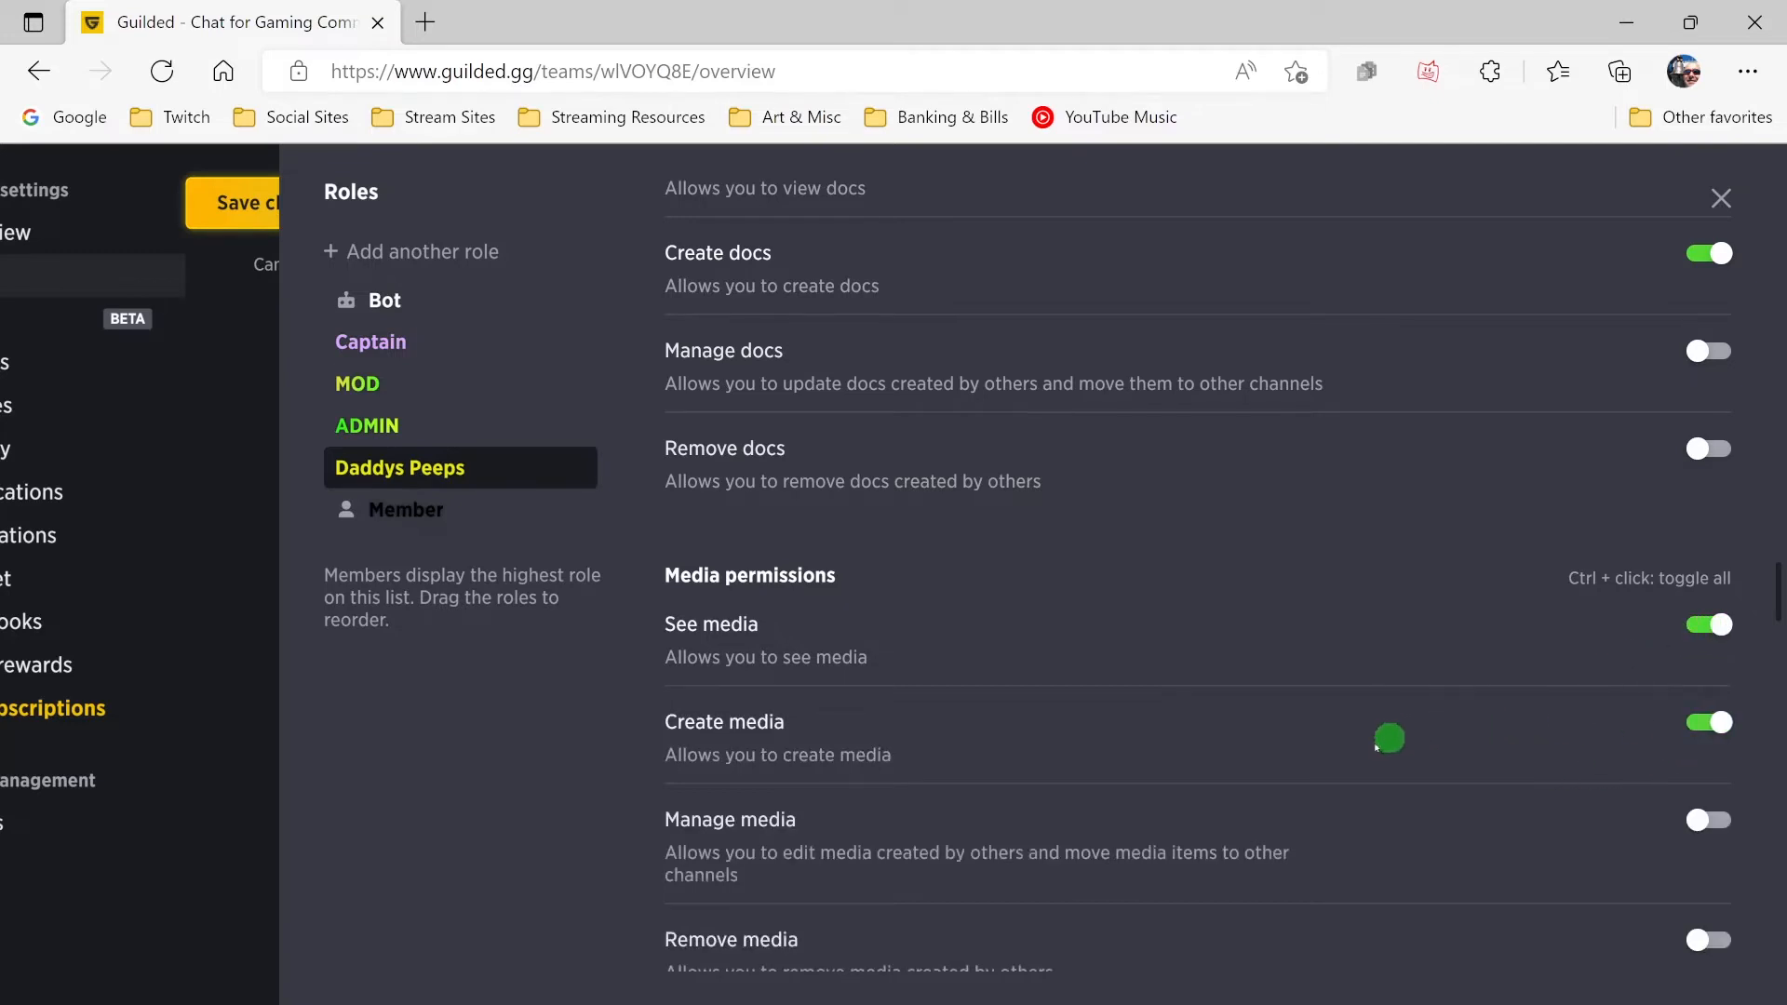
# - Enable the Hear voice and Add voice permissions so the role can listen and talk in voice chat
pyautogui.scroll(-3, 1356, 750)
pyautogui.scroll(-2, 1356, 755)
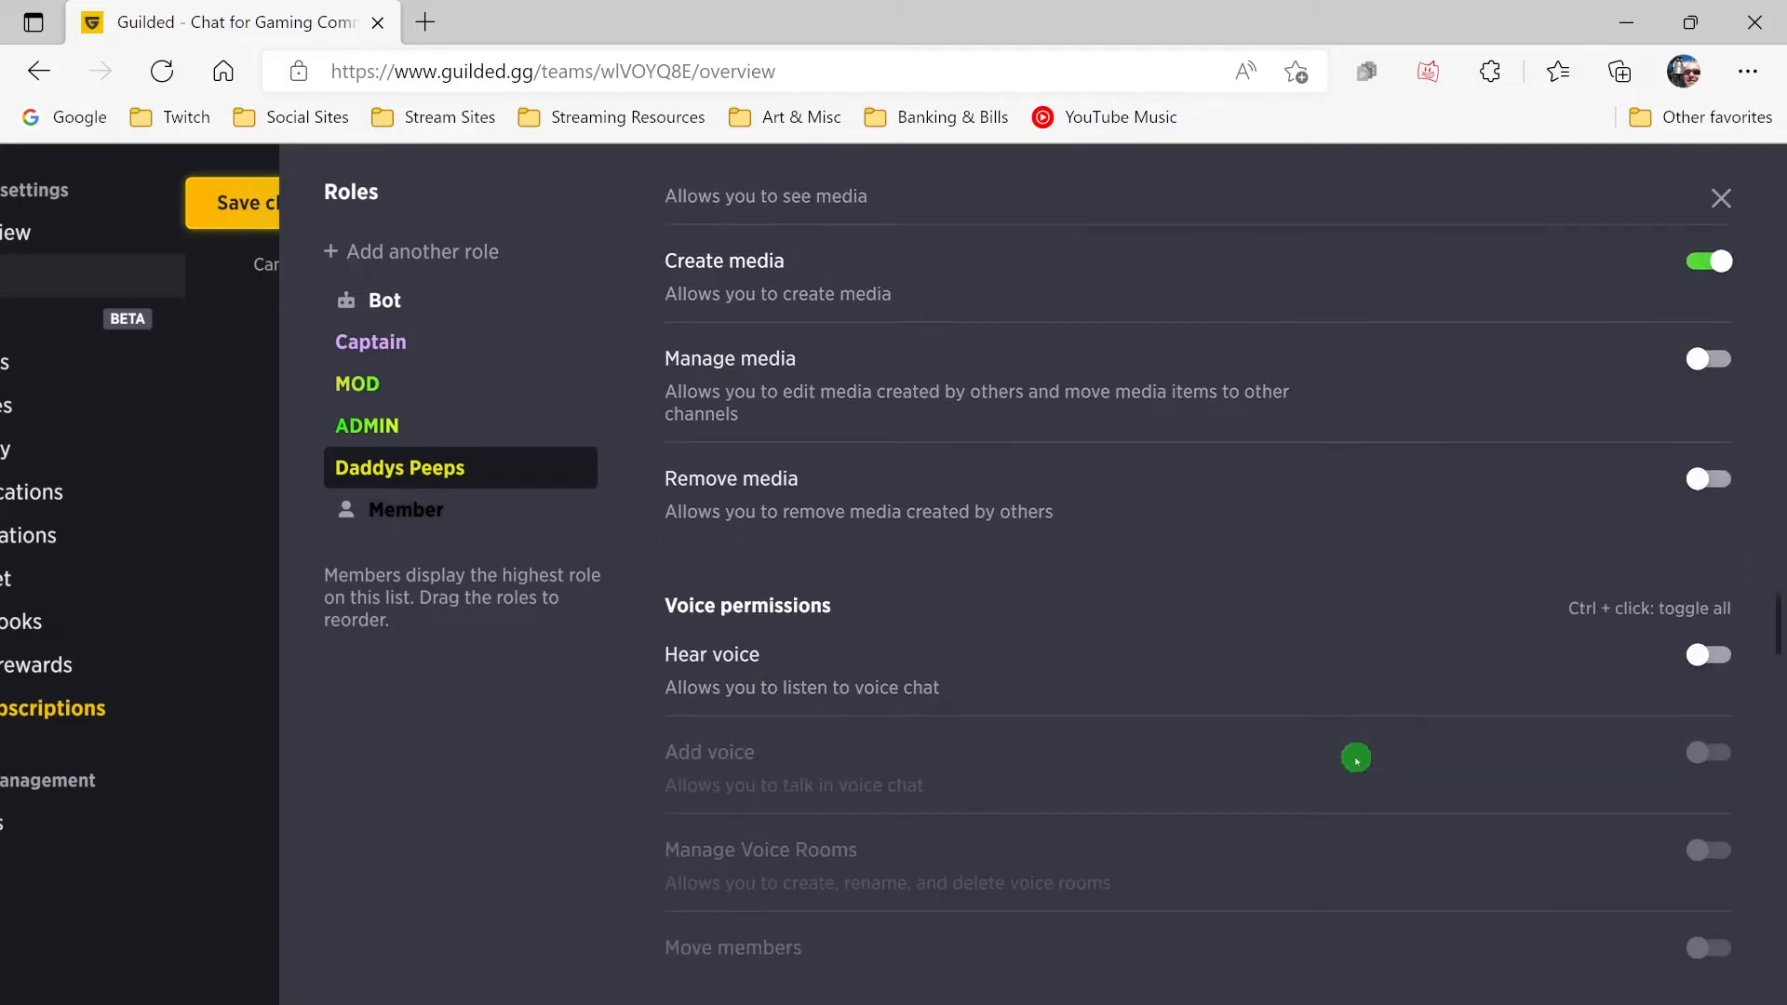
pyautogui.click(1720, 642)
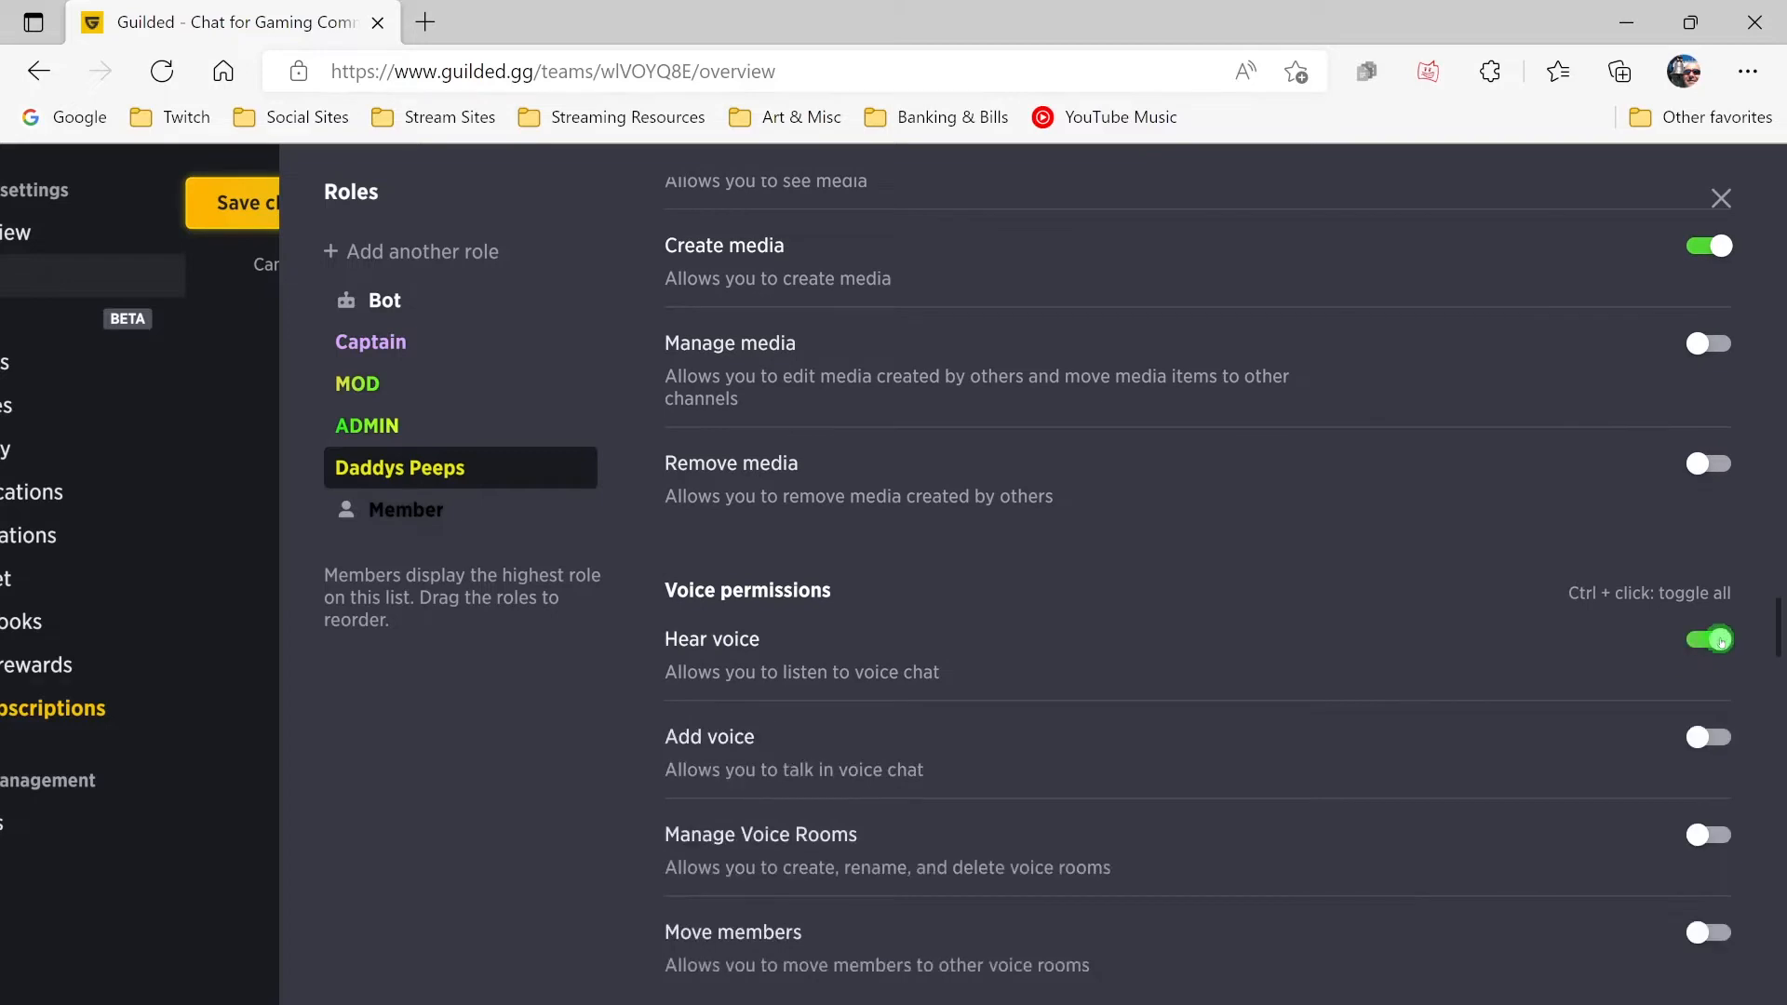
pyautogui.click(1709, 737)
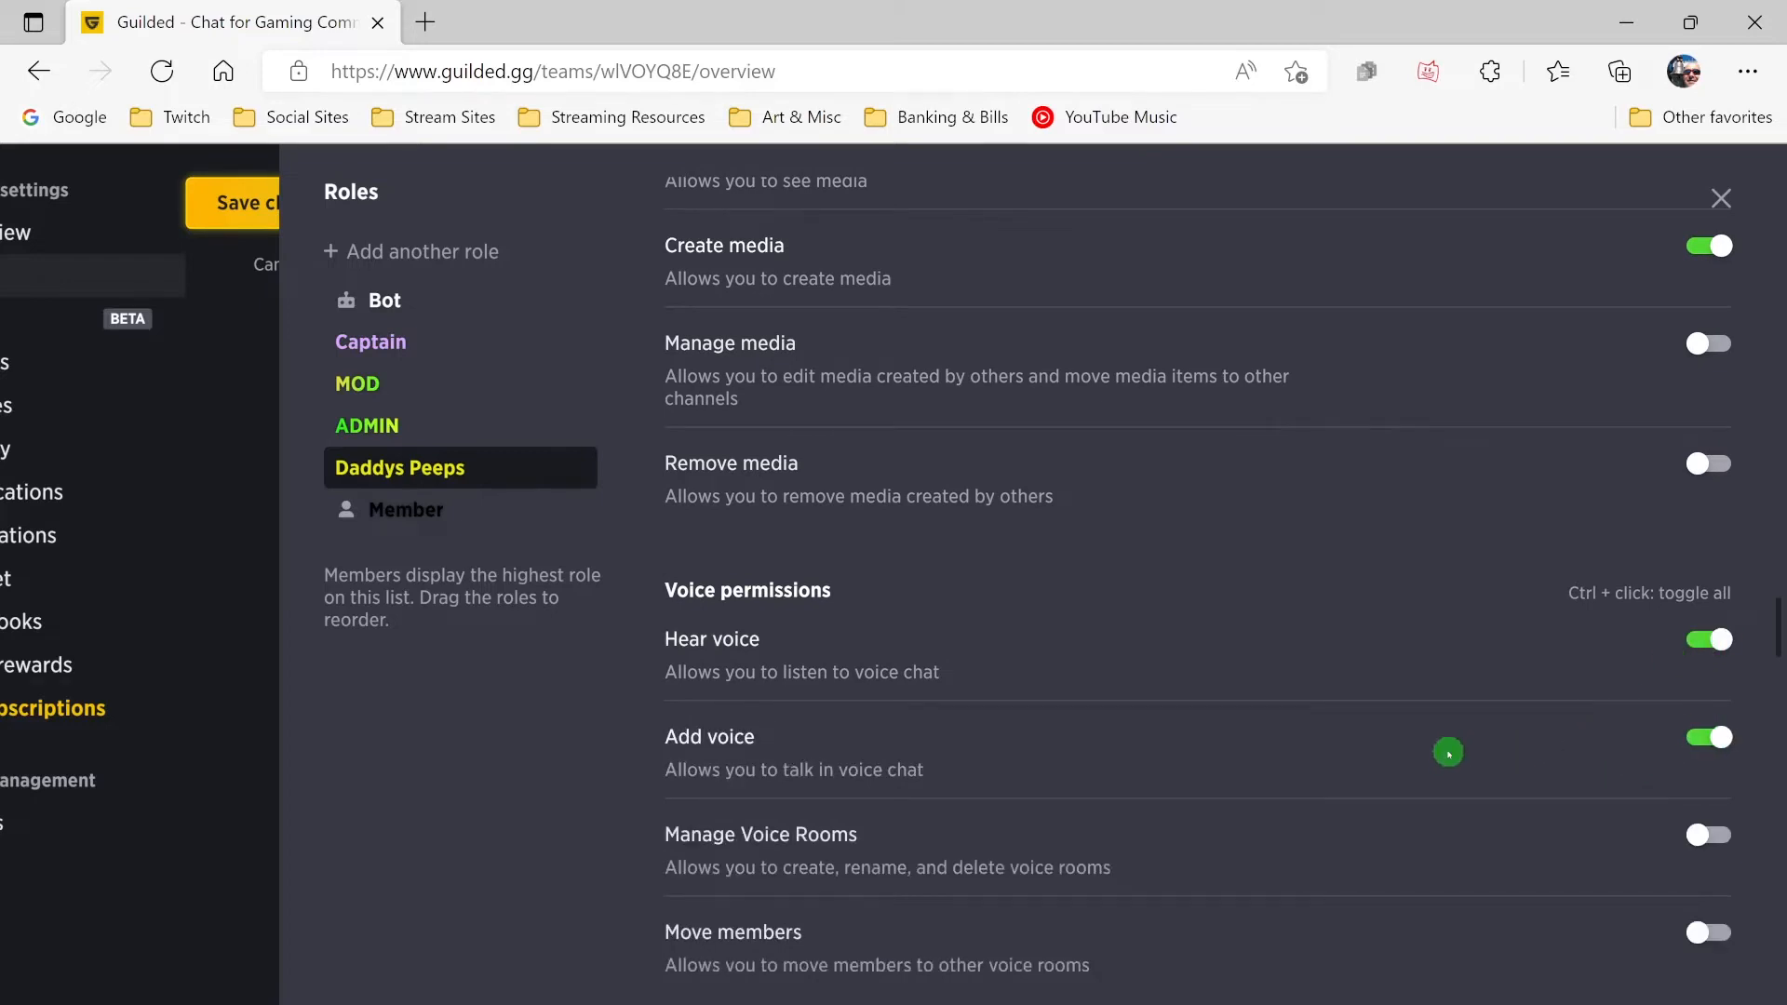
# - Enable the Use voice activity permission among the role's voice permissions
pyautogui.scroll(-3, 1443, 745)
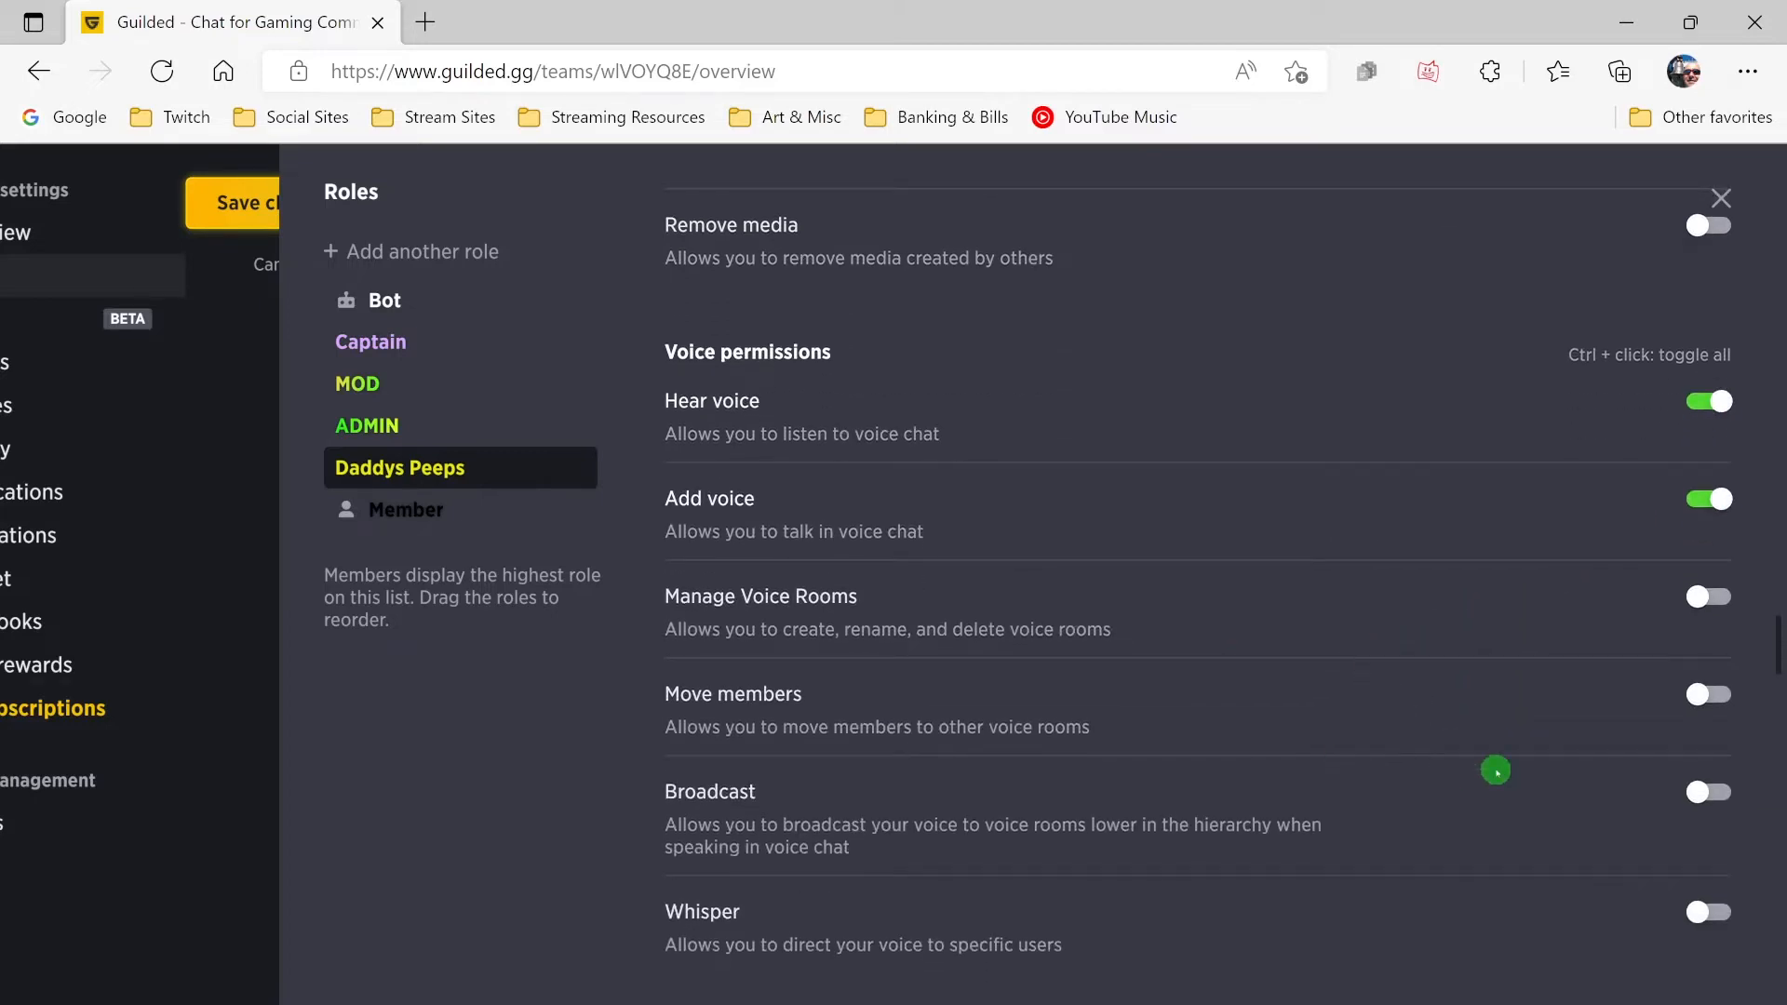
pyautogui.scroll(-1, 1496, 837)
pyautogui.scroll(-1, 1495, 837)
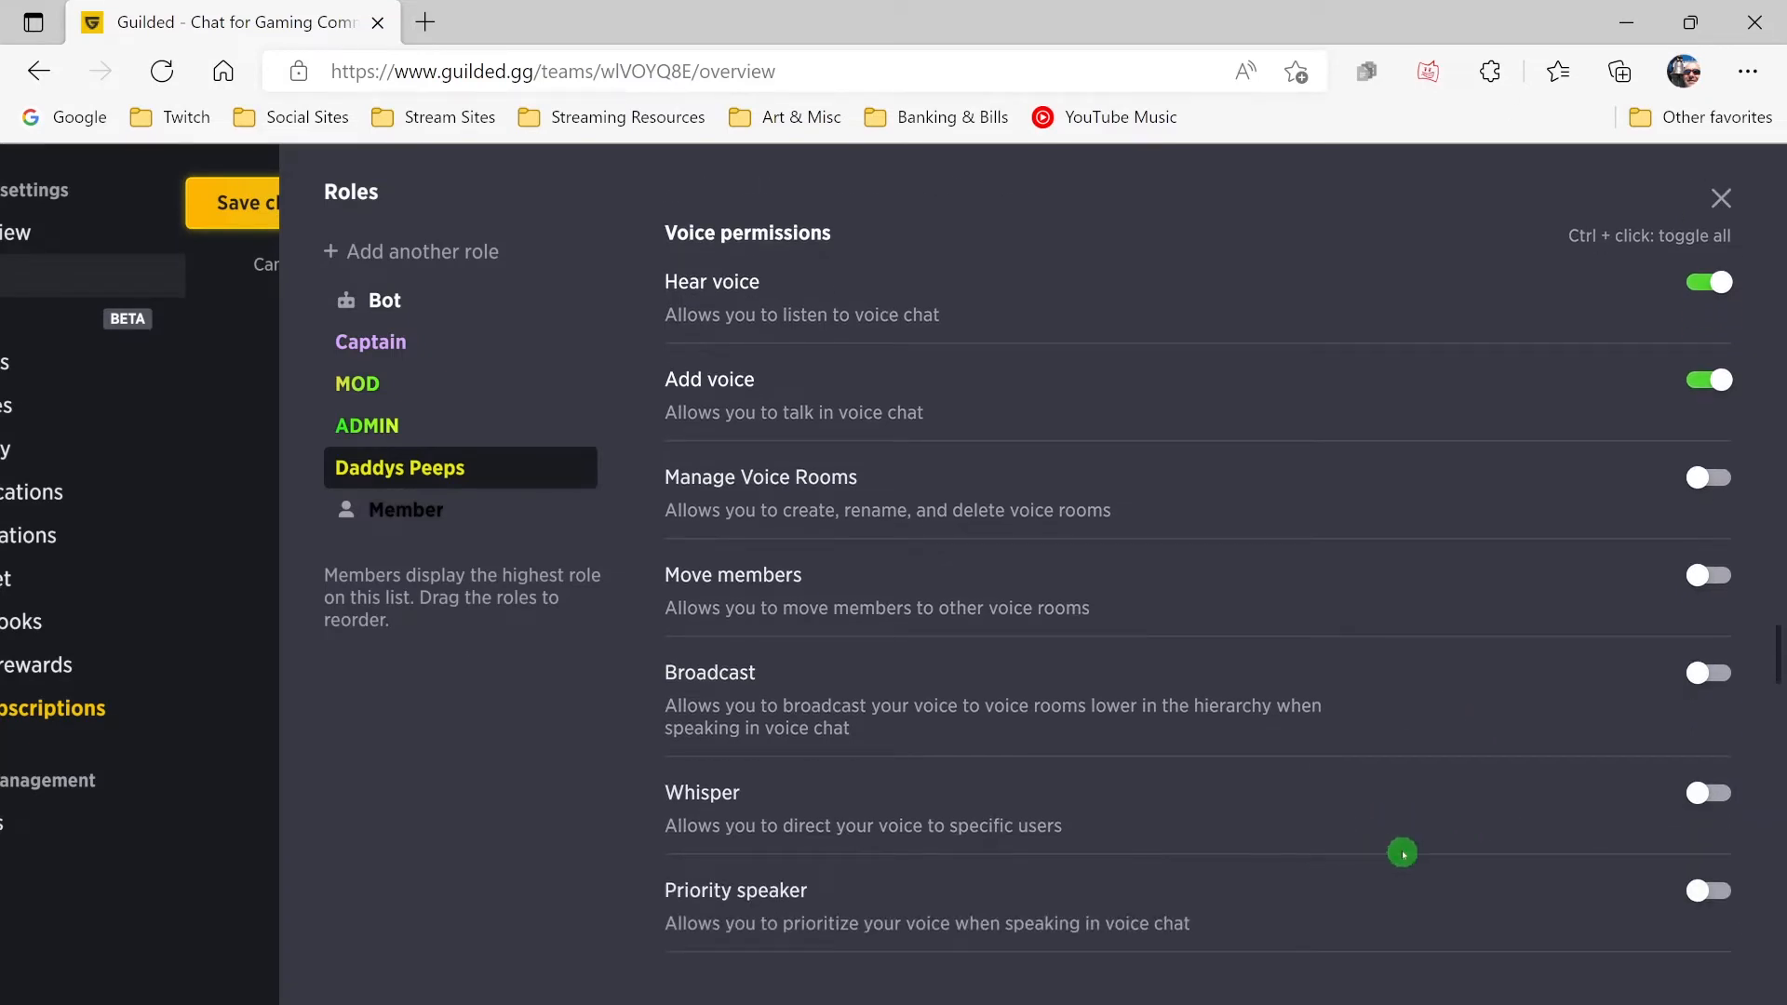
pyautogui.scroll(-1, 1403, 853)
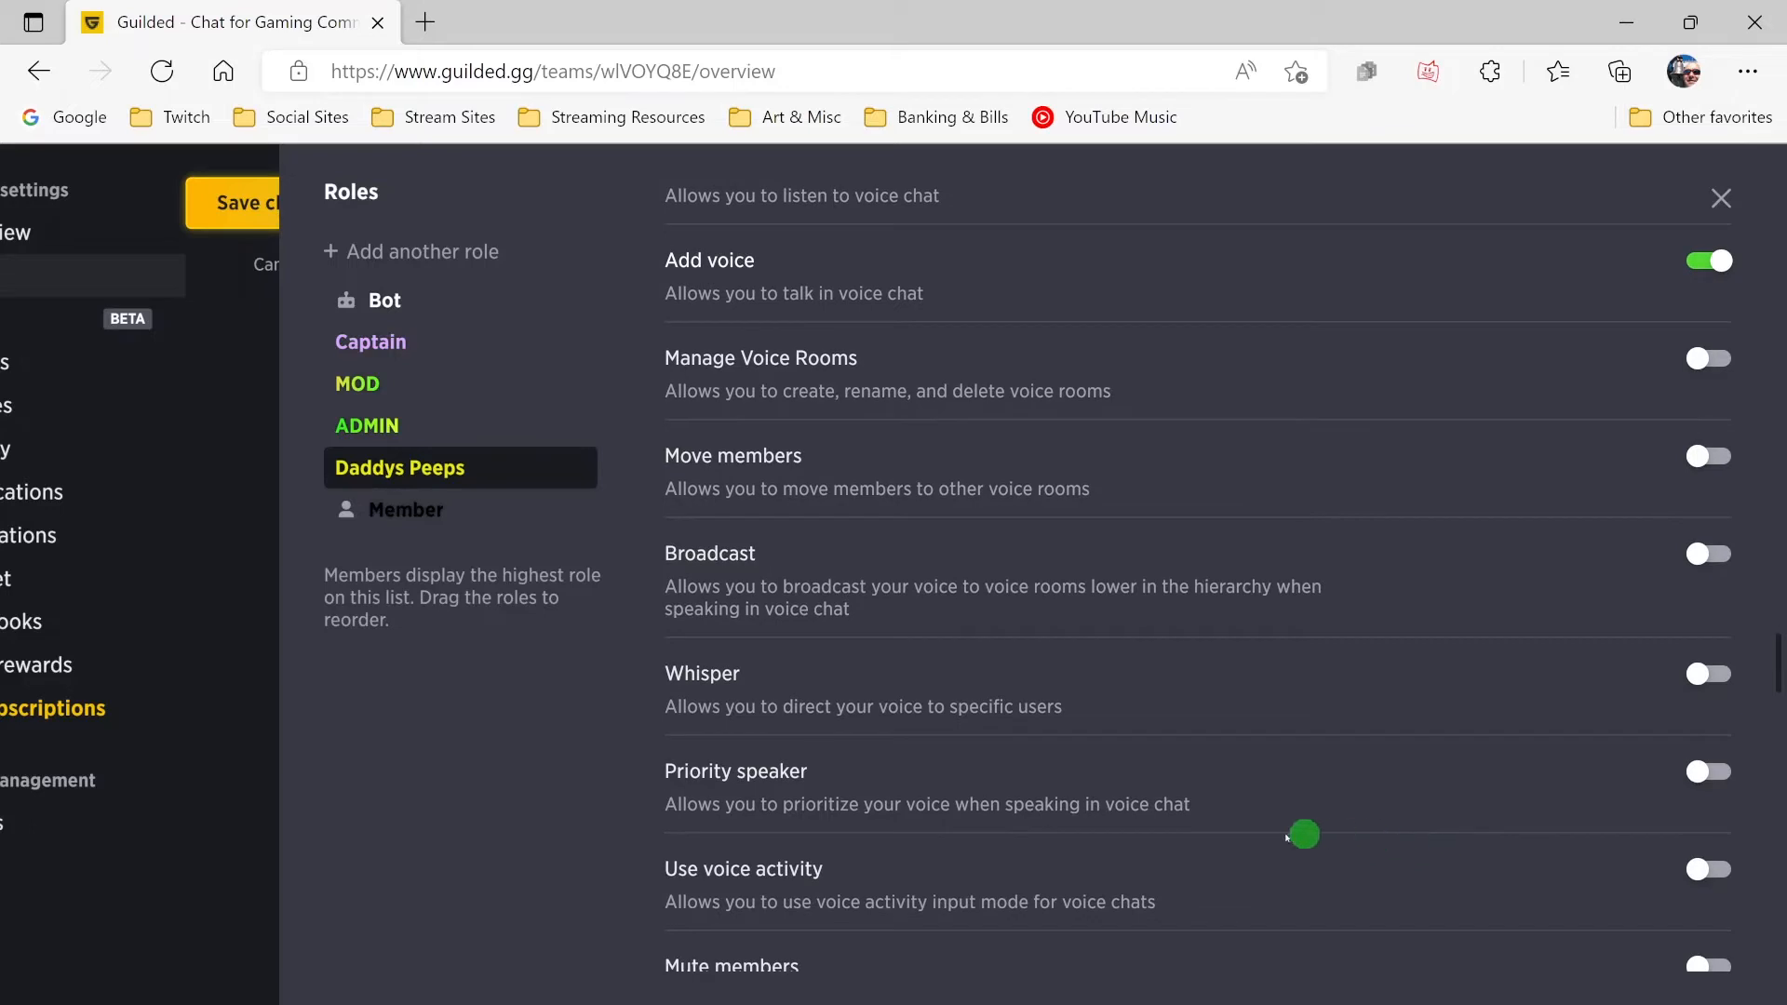
pyautogui.scroll(-1, 1337, 836)
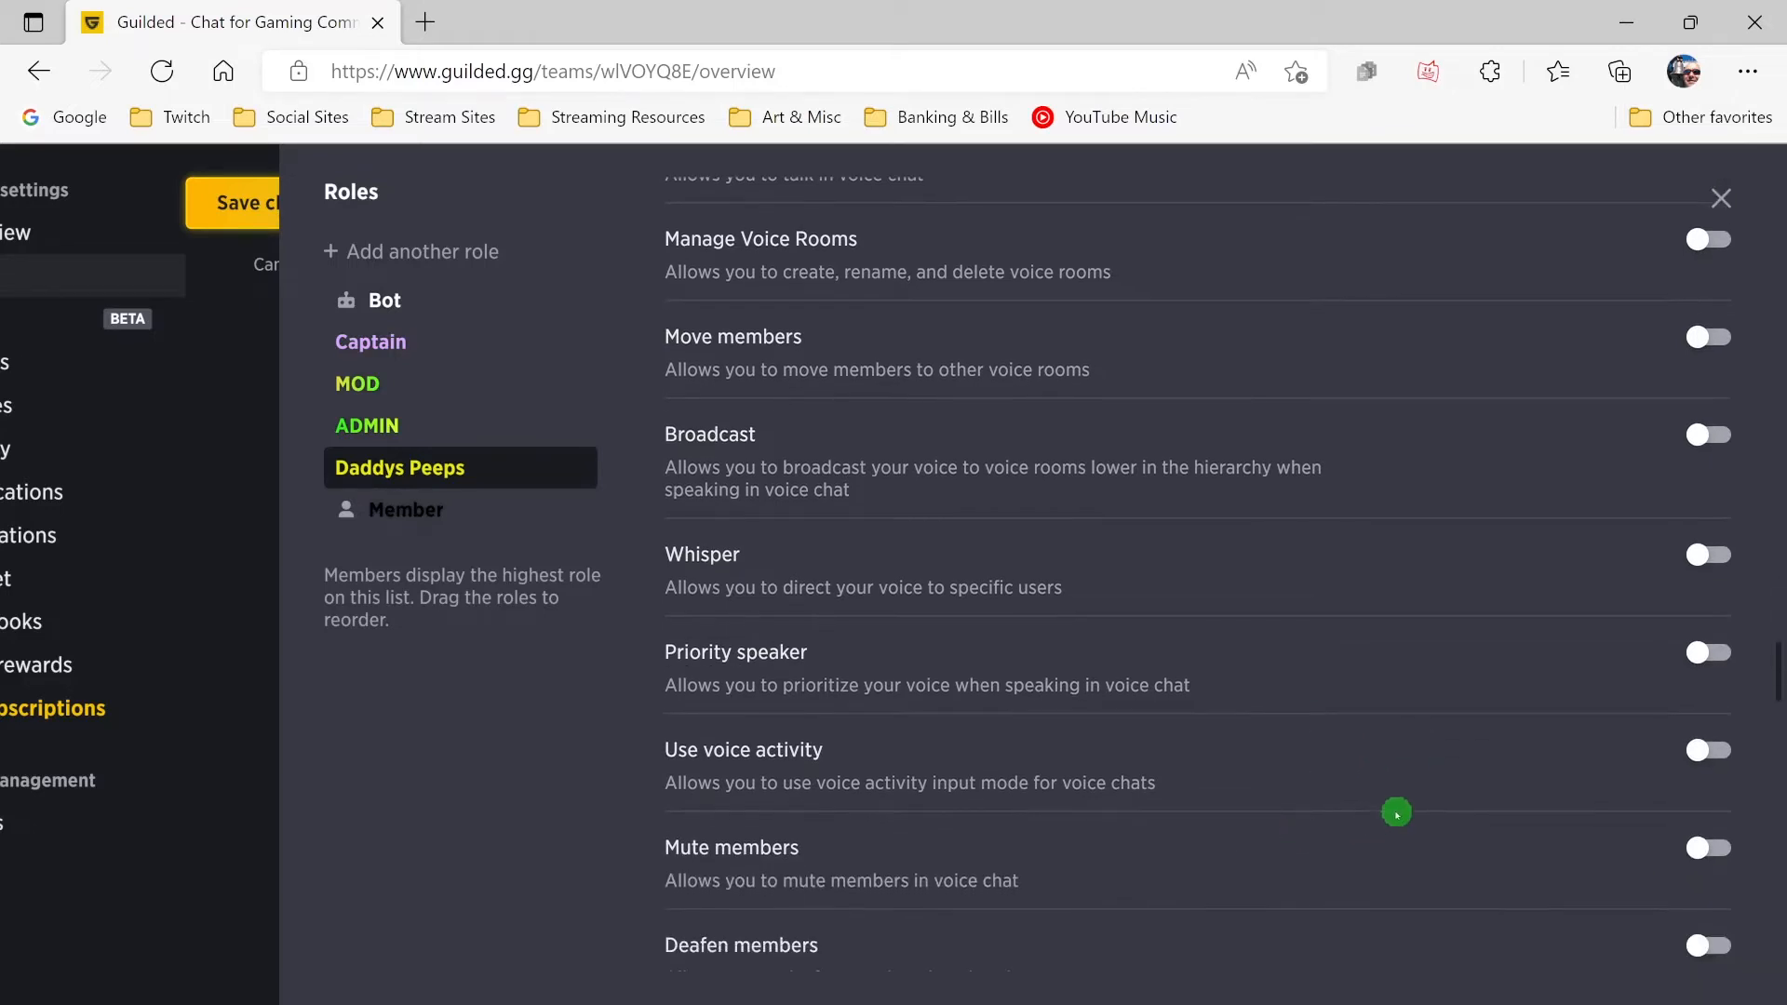
pyautogui.click(1717, 754)
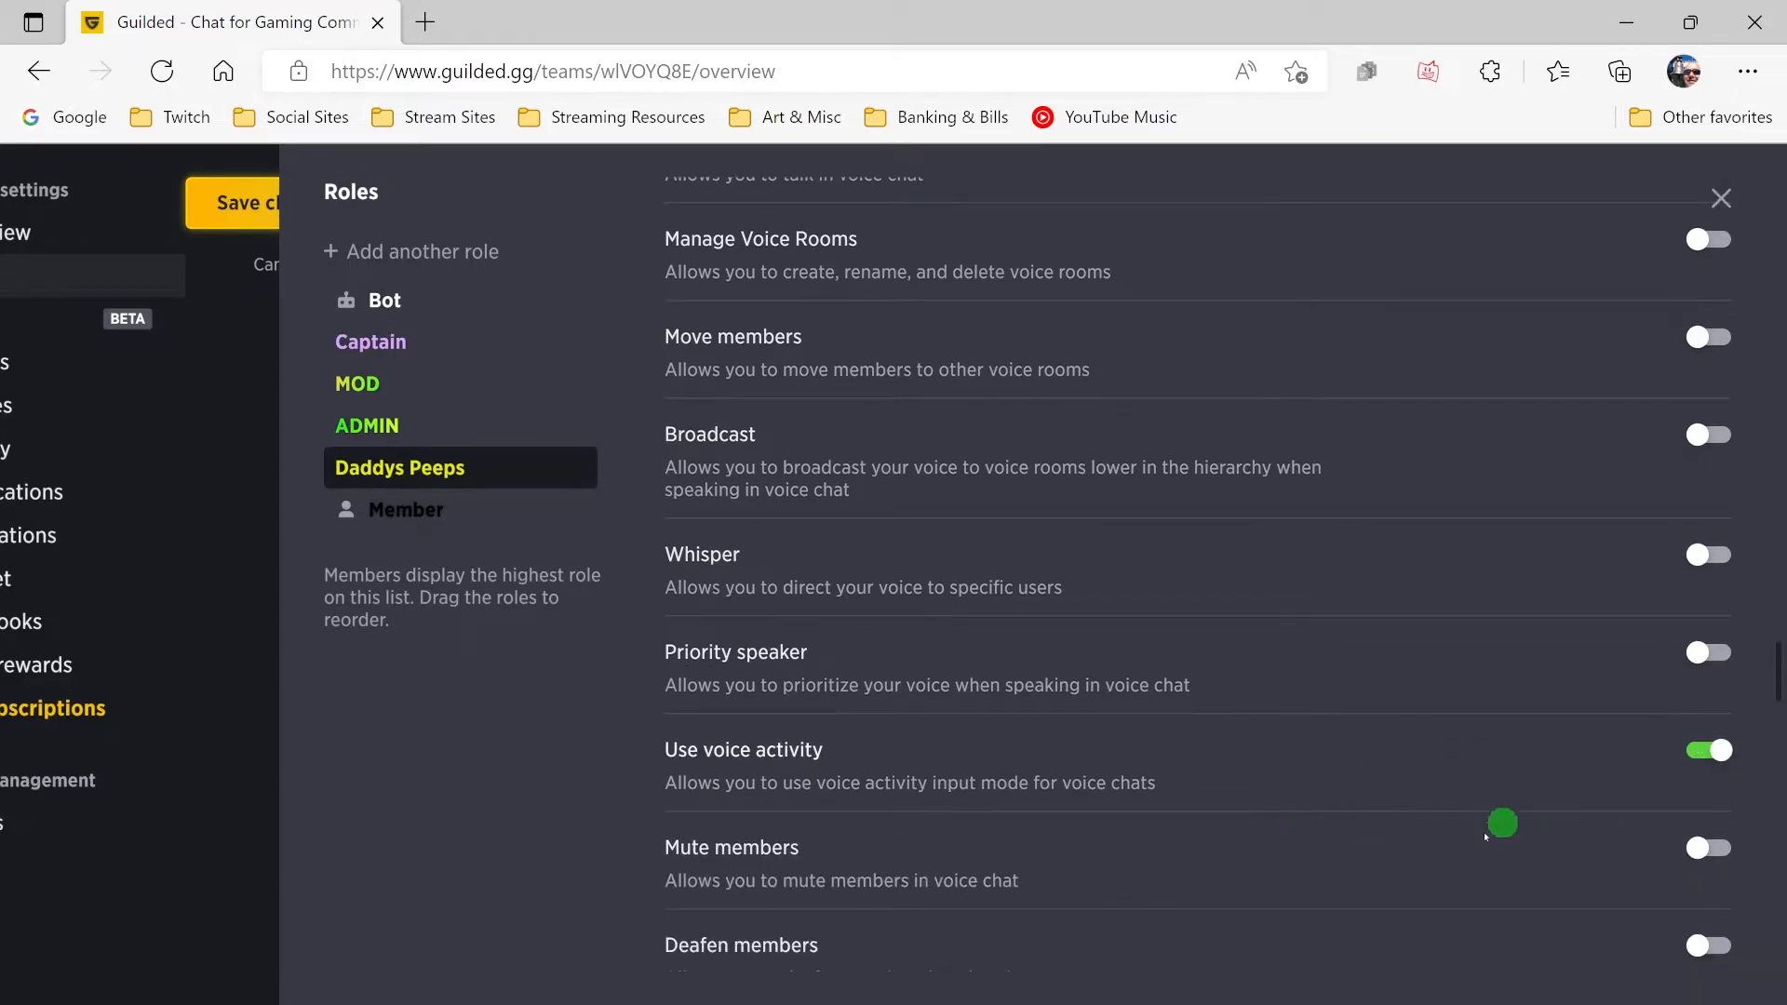
pyautogui.scroll(-1, 1484, 851)
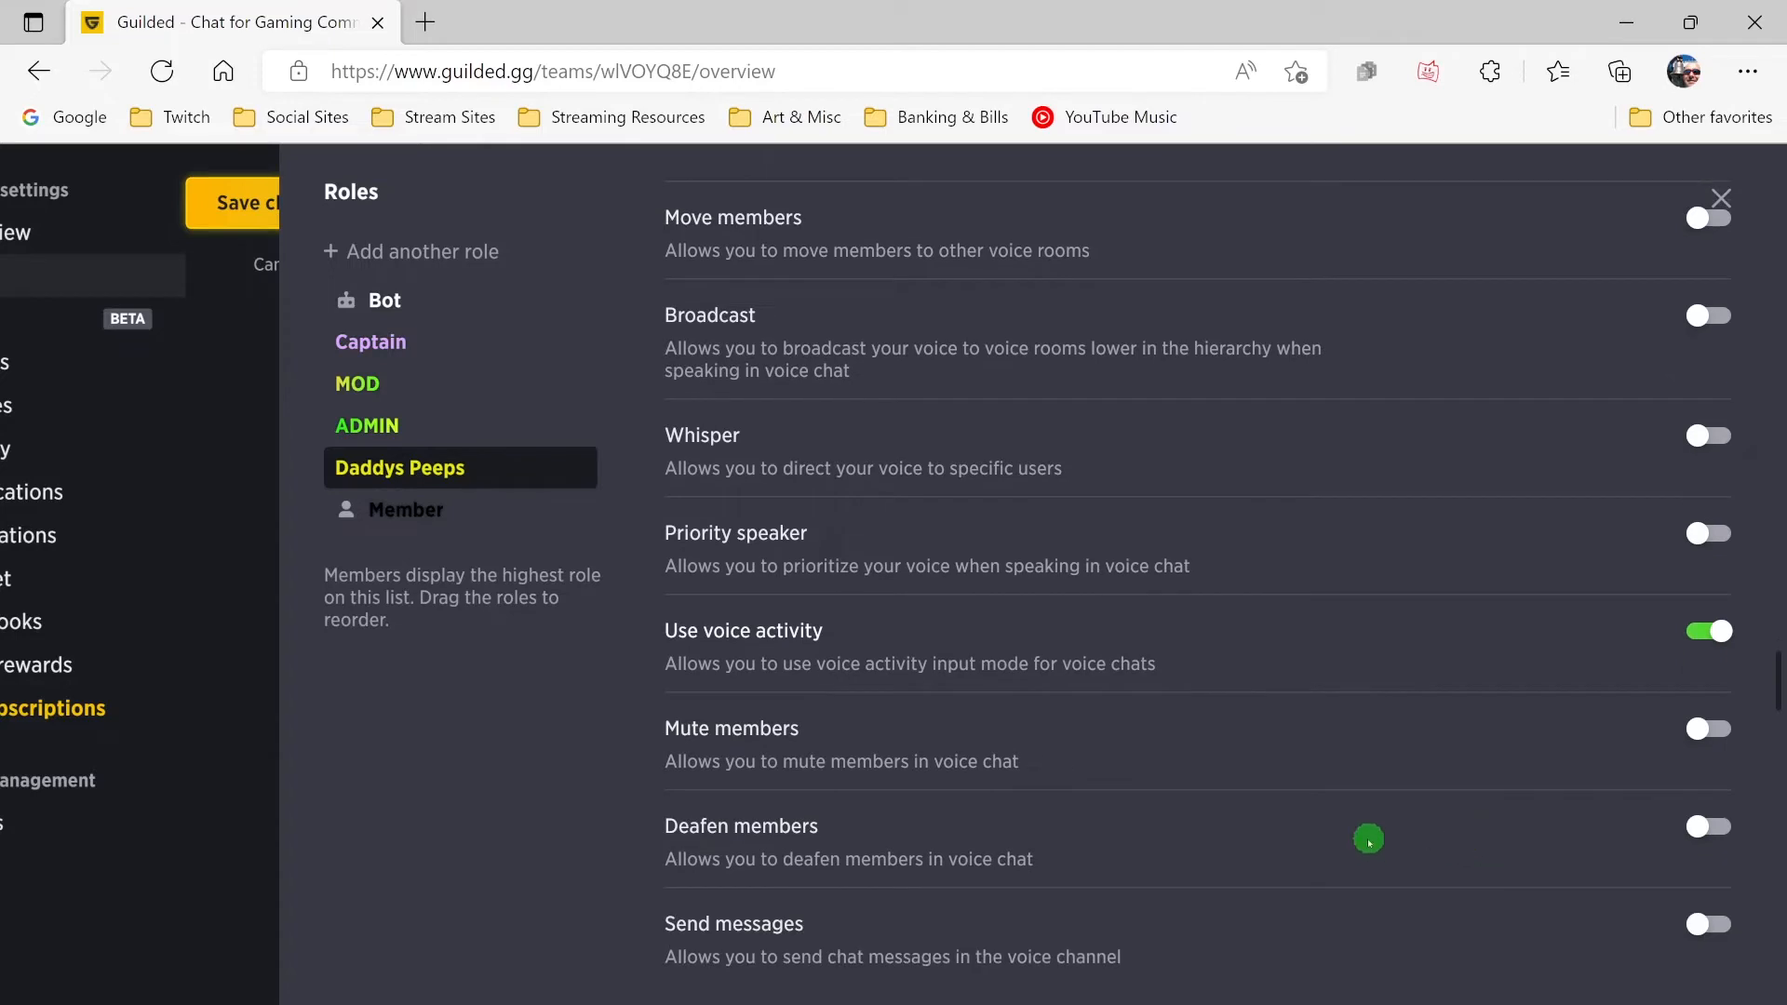
# - Enable the voice Send messages permission and the Change Nickname permission for the Daddys Peeps role
pyautogui.scroll(-1, 1412, 866)
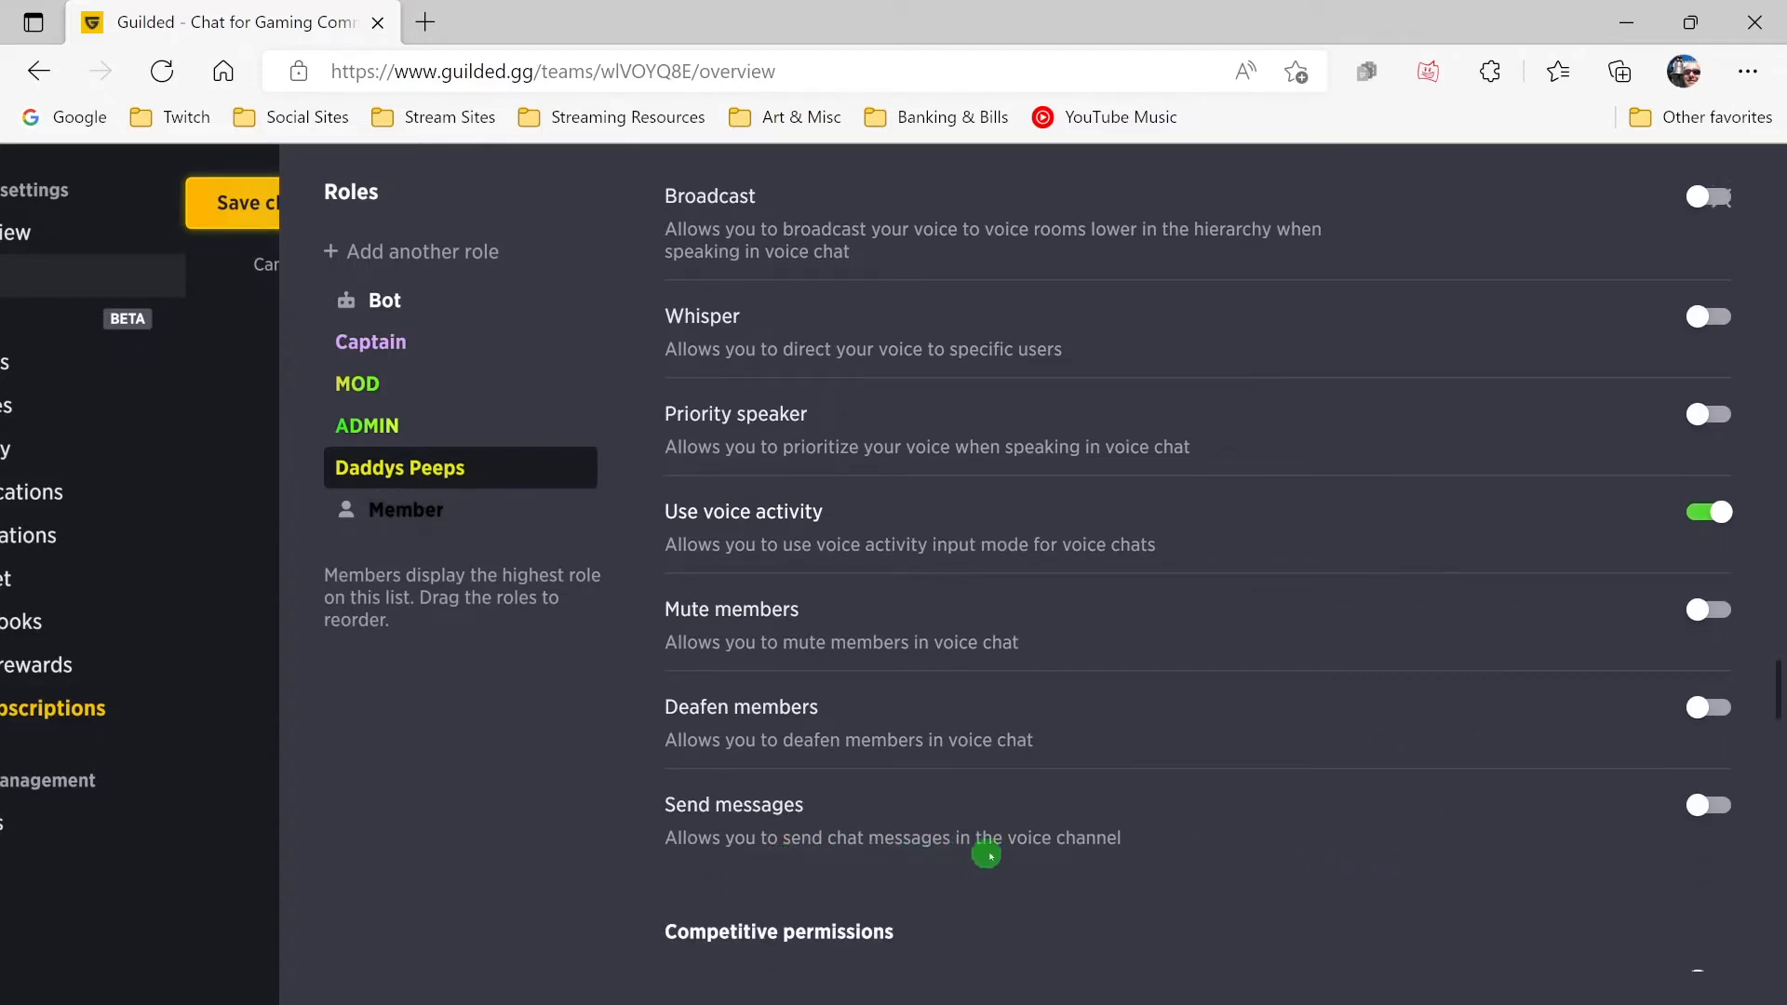
pyautogui.click(1705, 810)
pyautogui.scroll(-2, 1341, 812)
pyautogui.scroll(-1, 1341, 809)
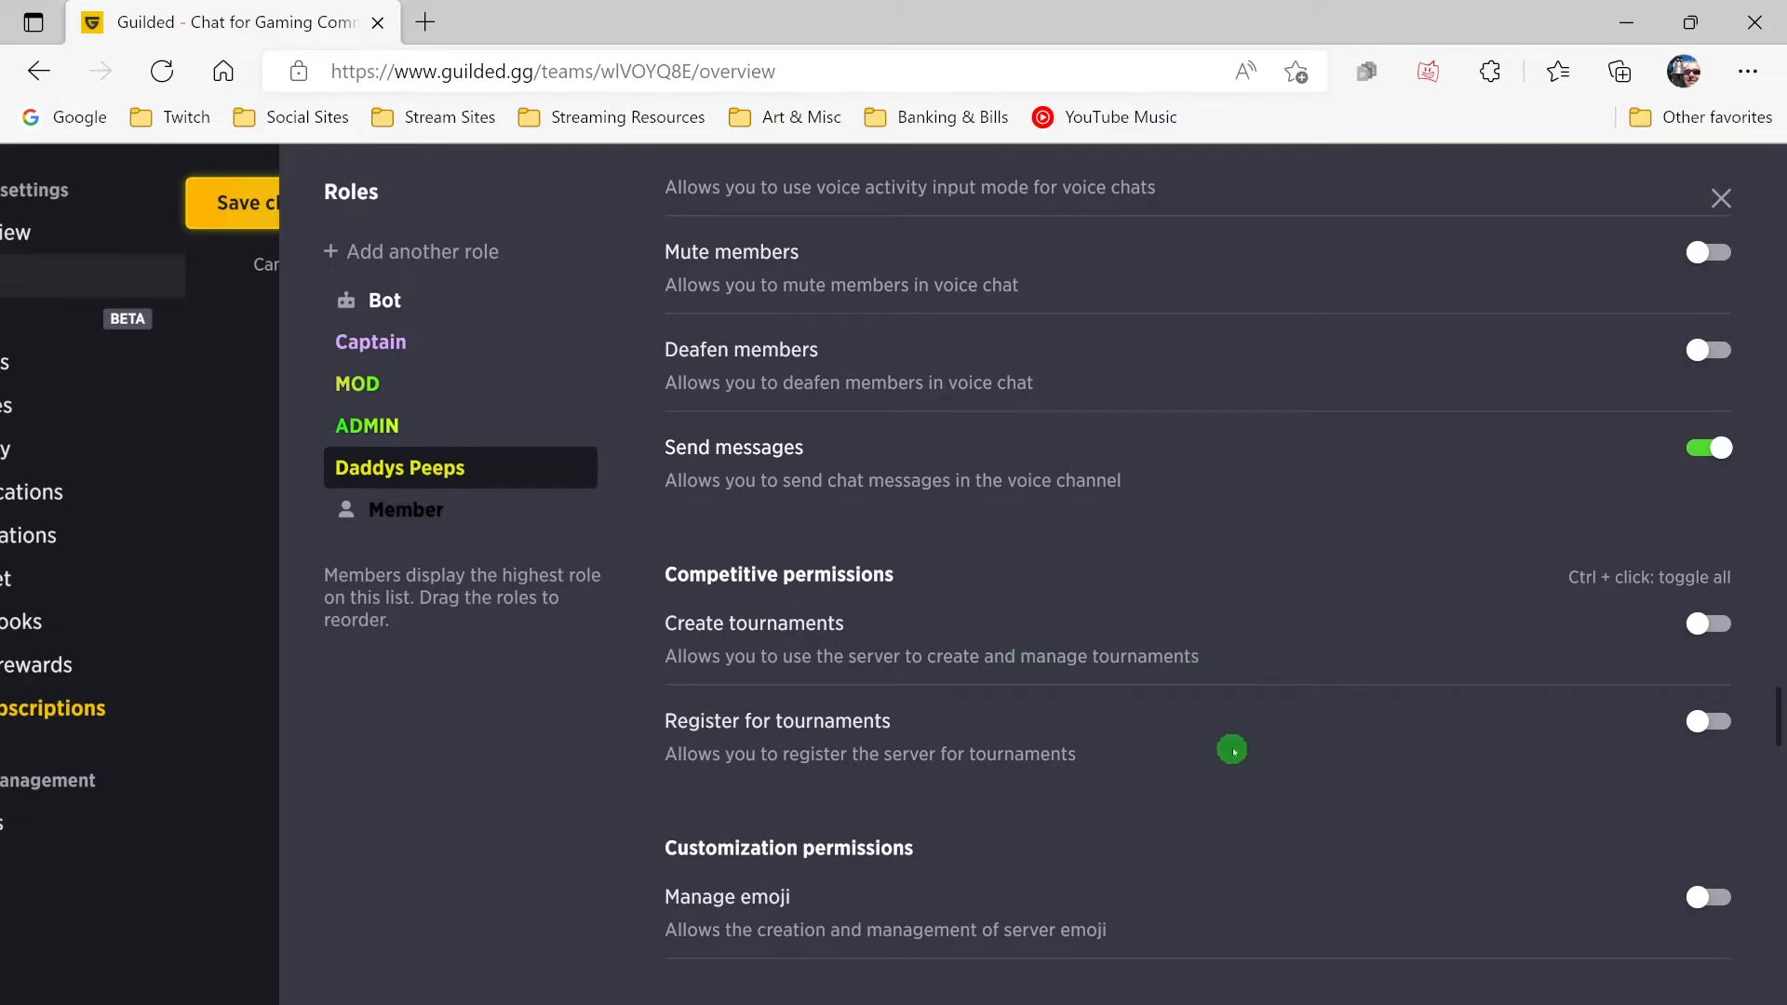
pyautogui.scroll(-1, 1222, 756)
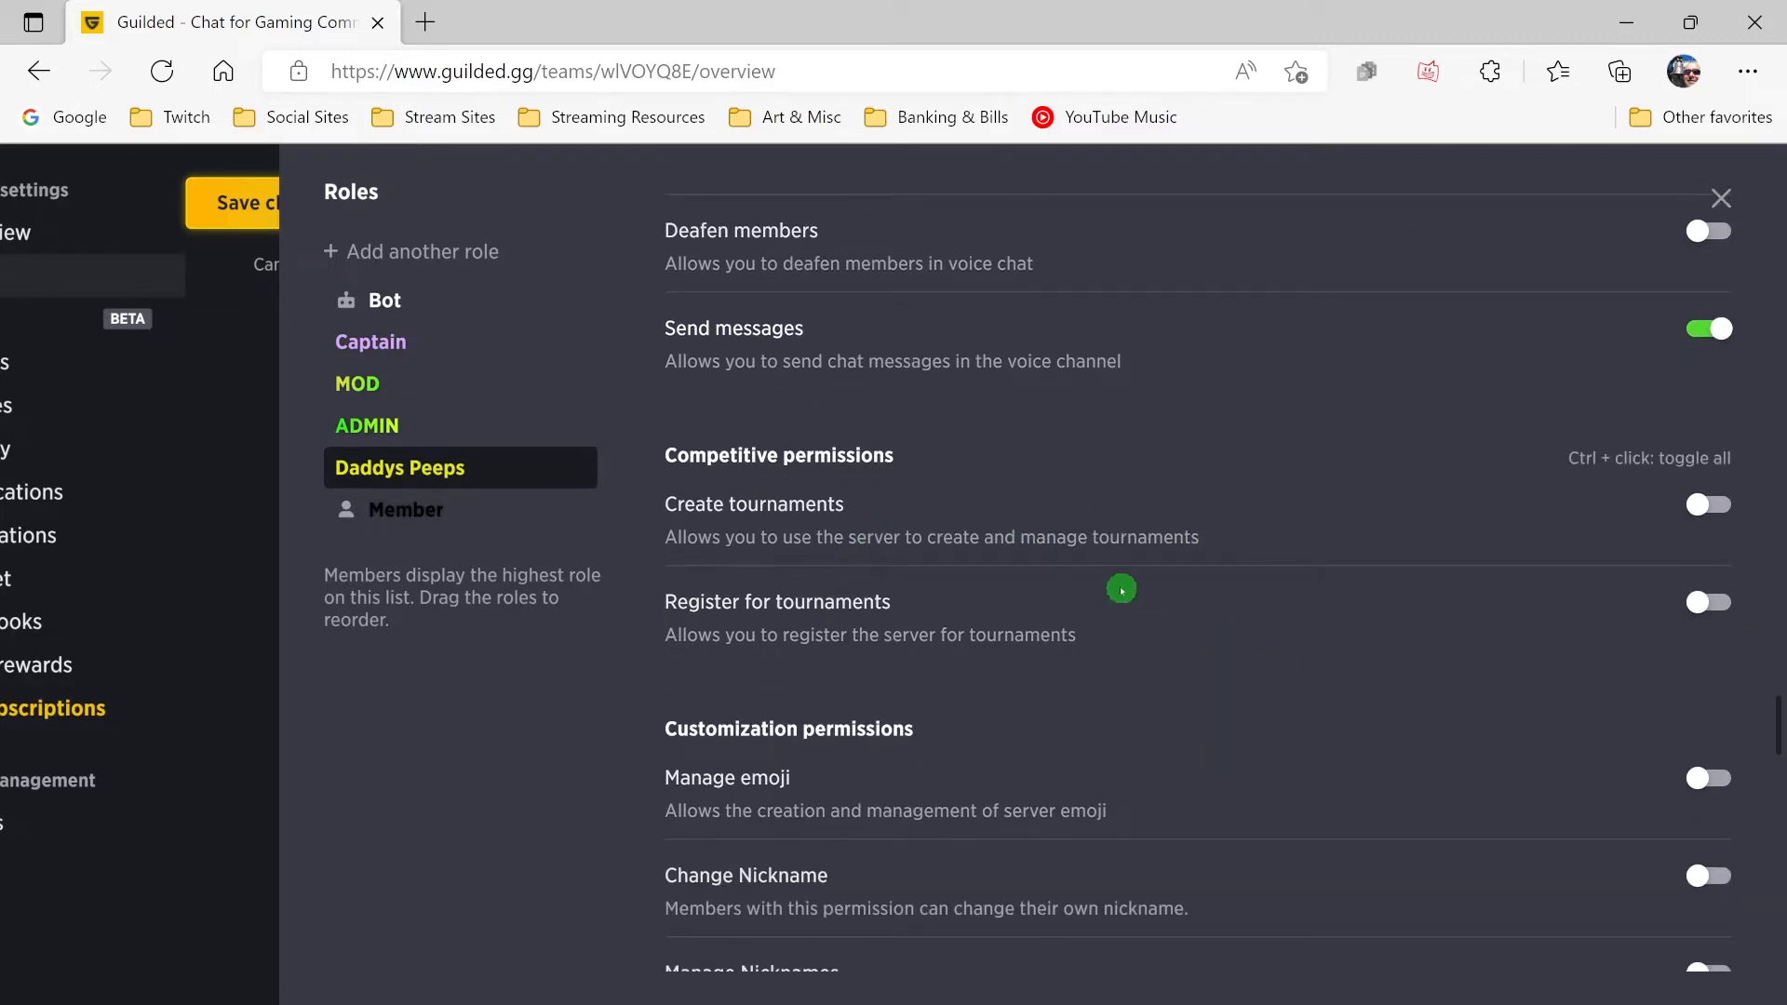
pyautogui.scroll(-1, 1228, 747)
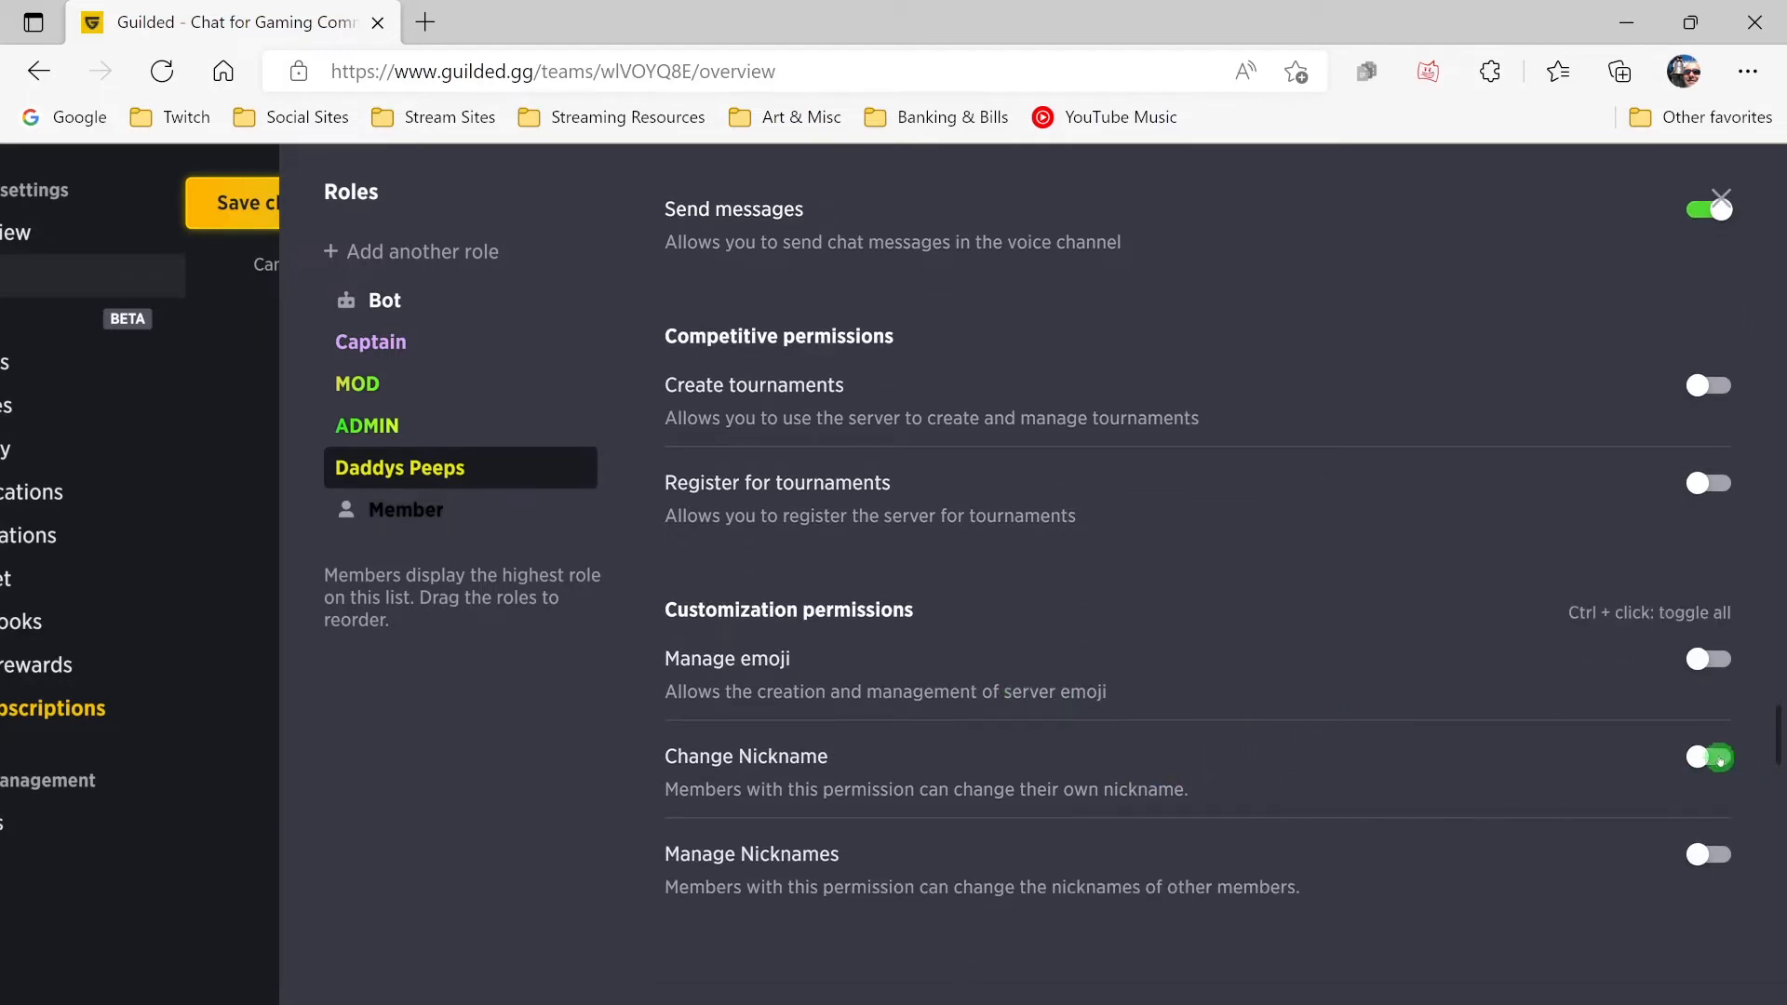
# - Enable the Form responses and Poll results permissions for the Daddys Peeps role
pyautogui.scroll(-1, 1268, 769)
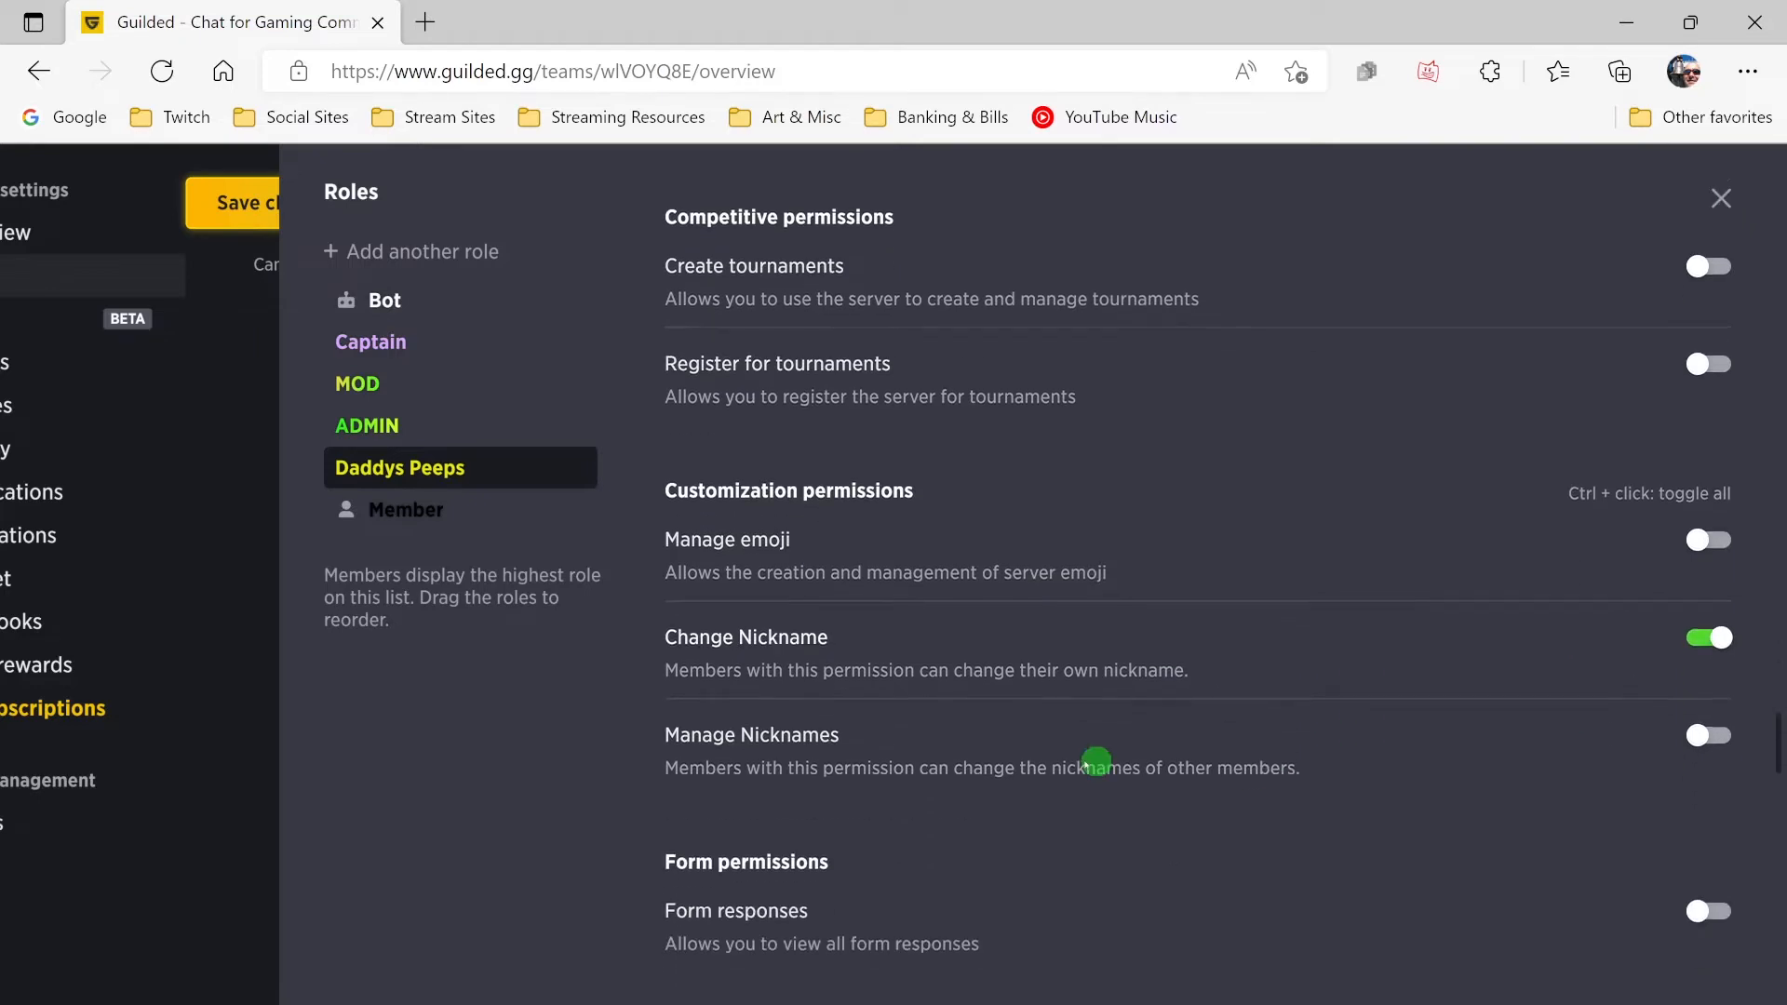
pyautogui.scroll(-2, 1213, 772)
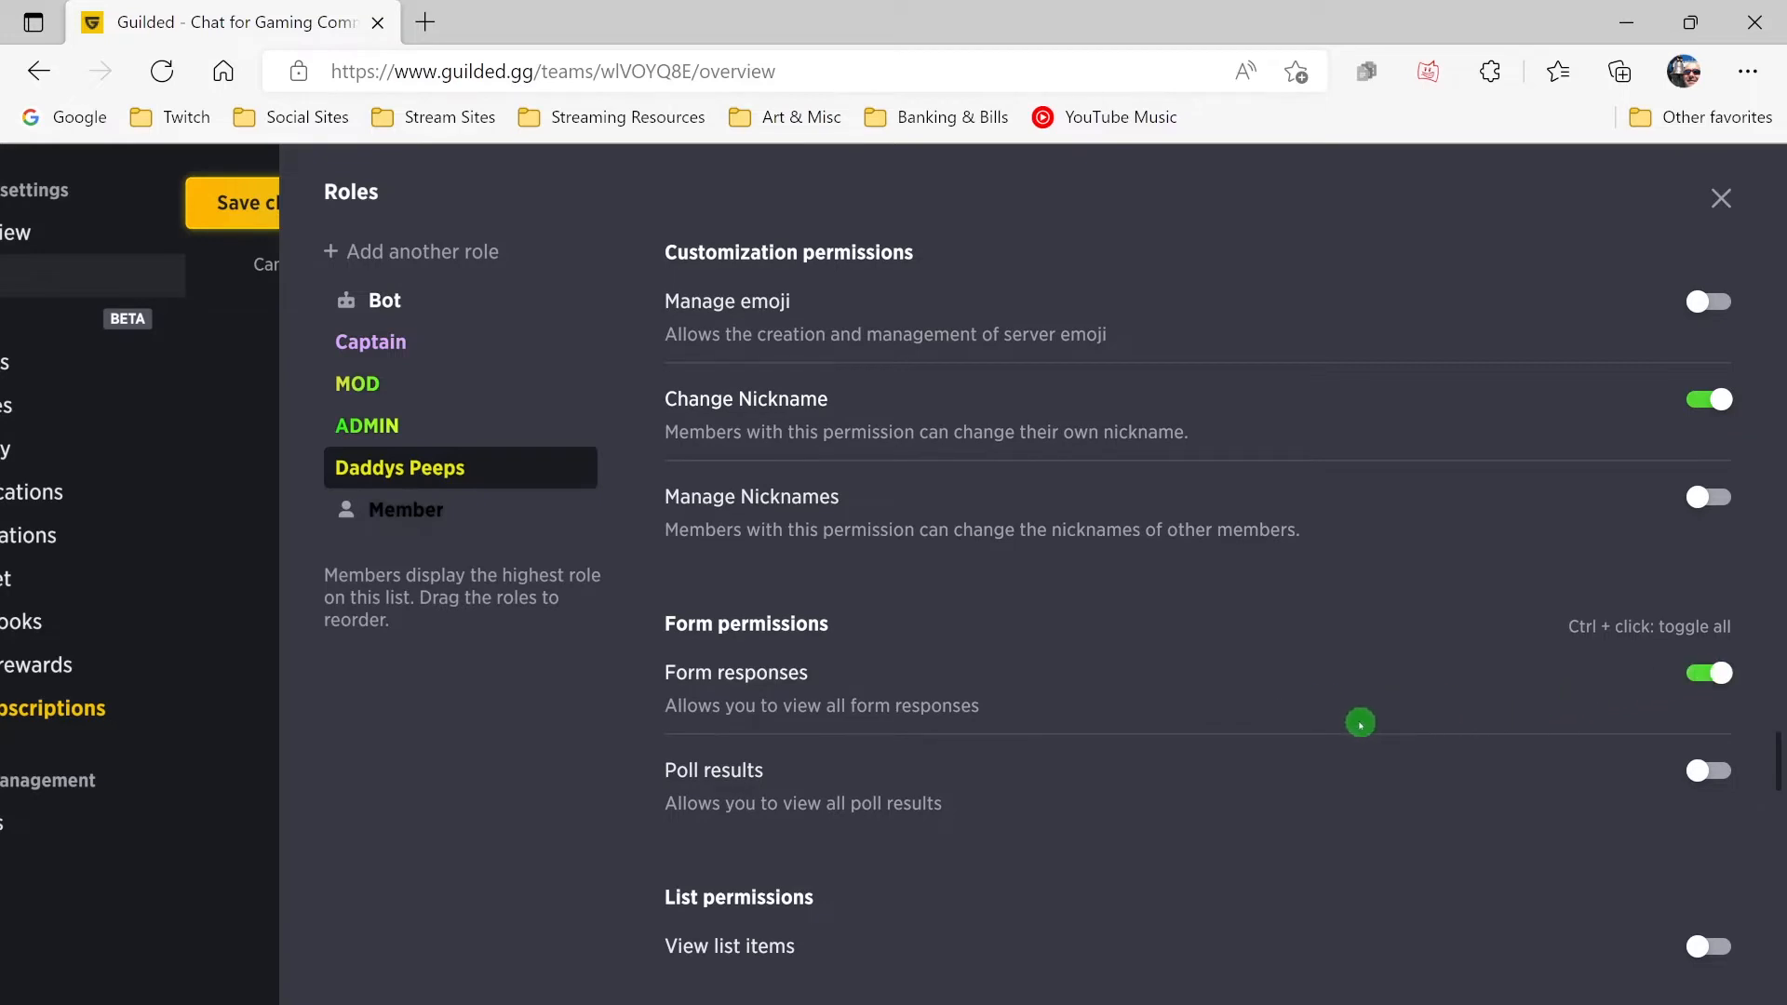
pyautogui.scroll(-1, 1192, 778)
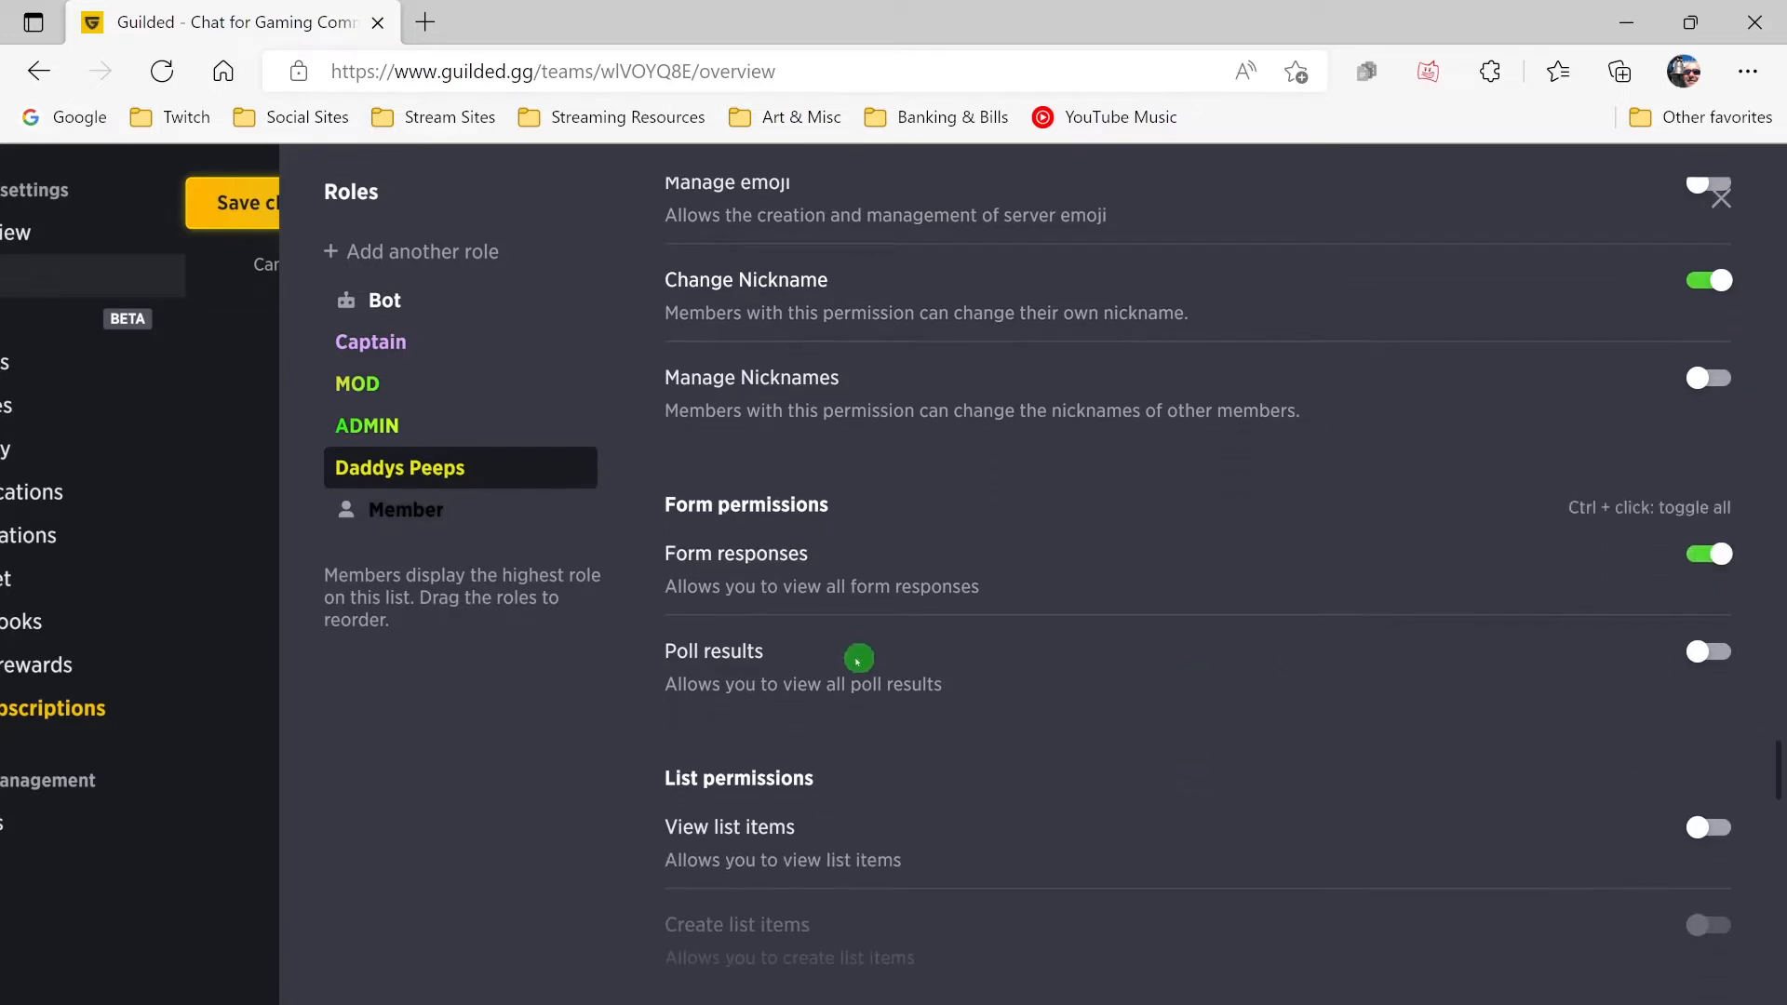
pyautogui.click(1715, 661)
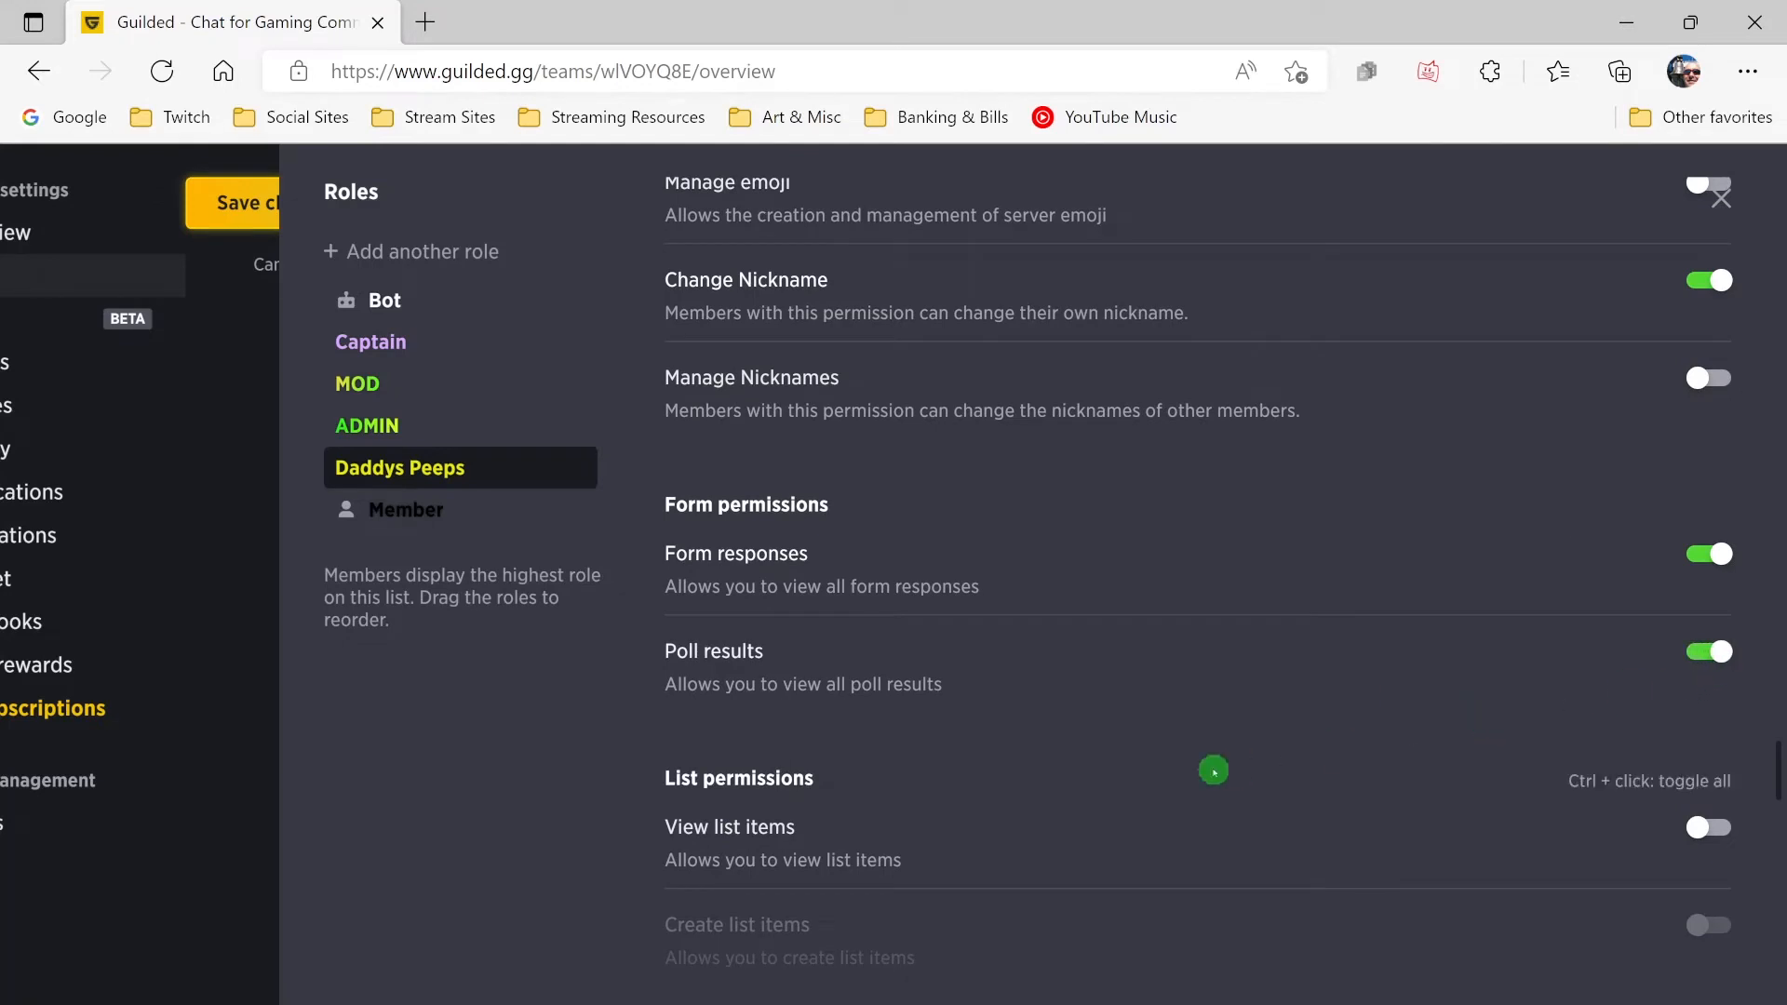
# - Enable the View list items and Create list items permissions for the Daddys Peeps role
pyautogui.scroll(-3, 1167, 744)
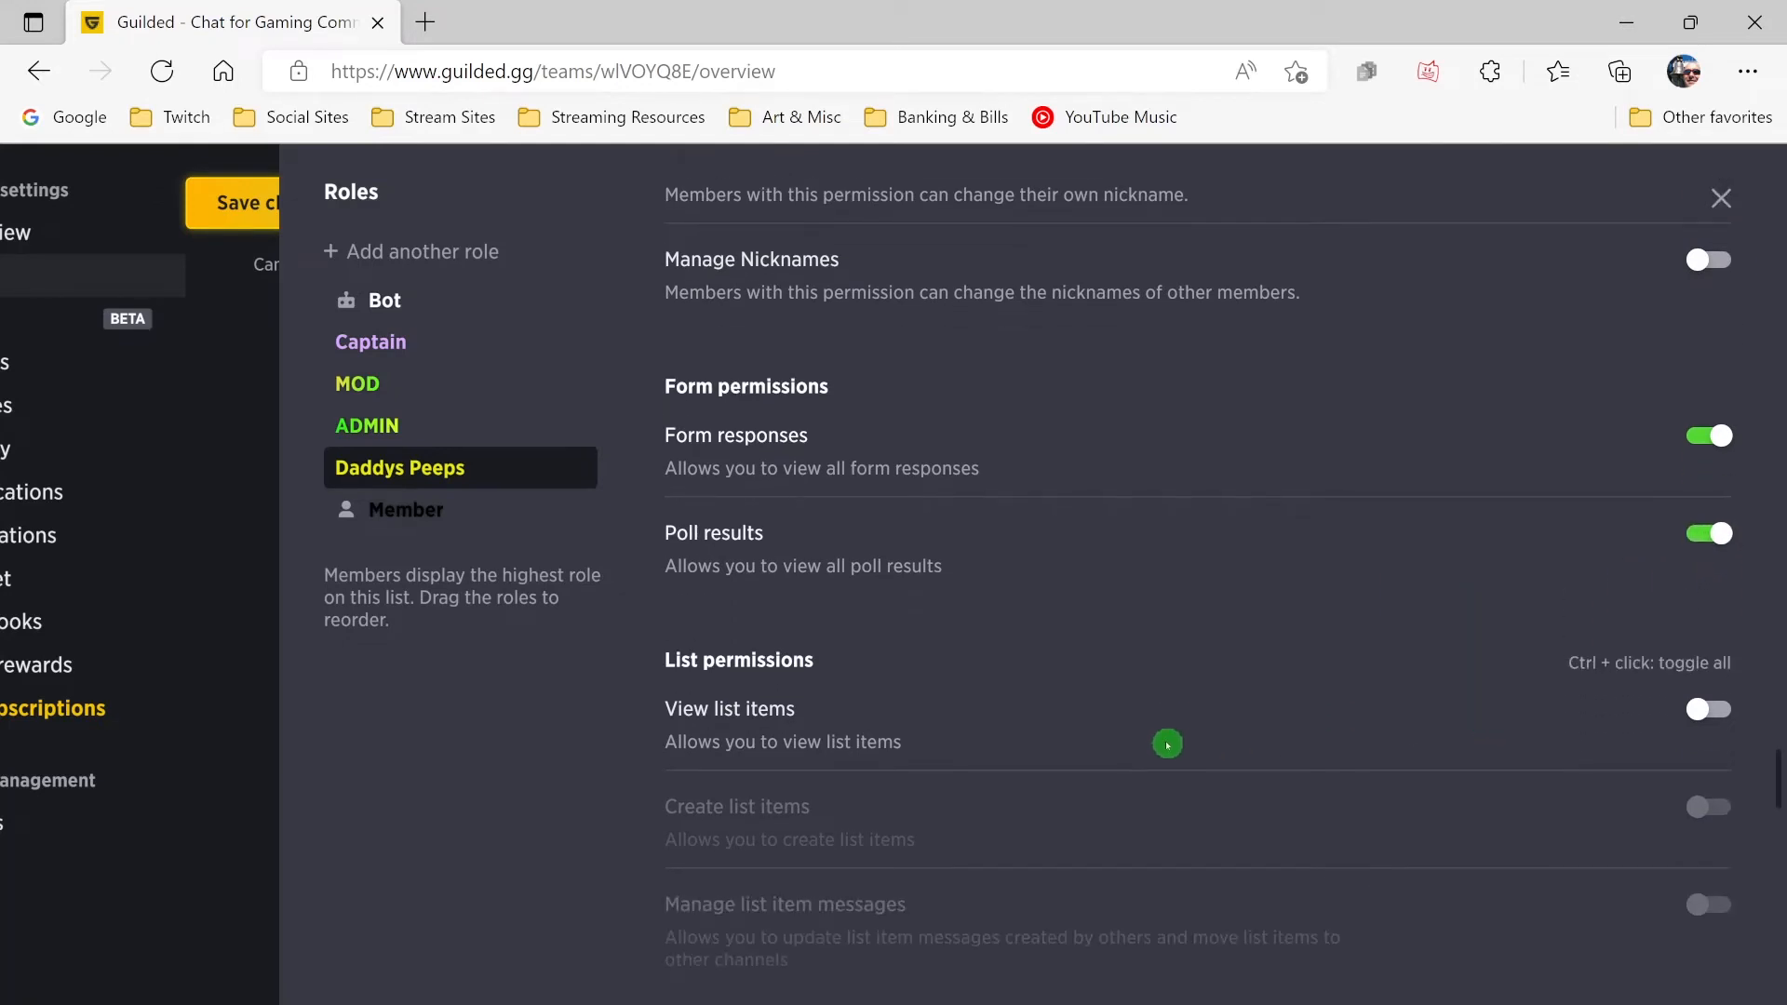
pyautogui.click(1711, 589)
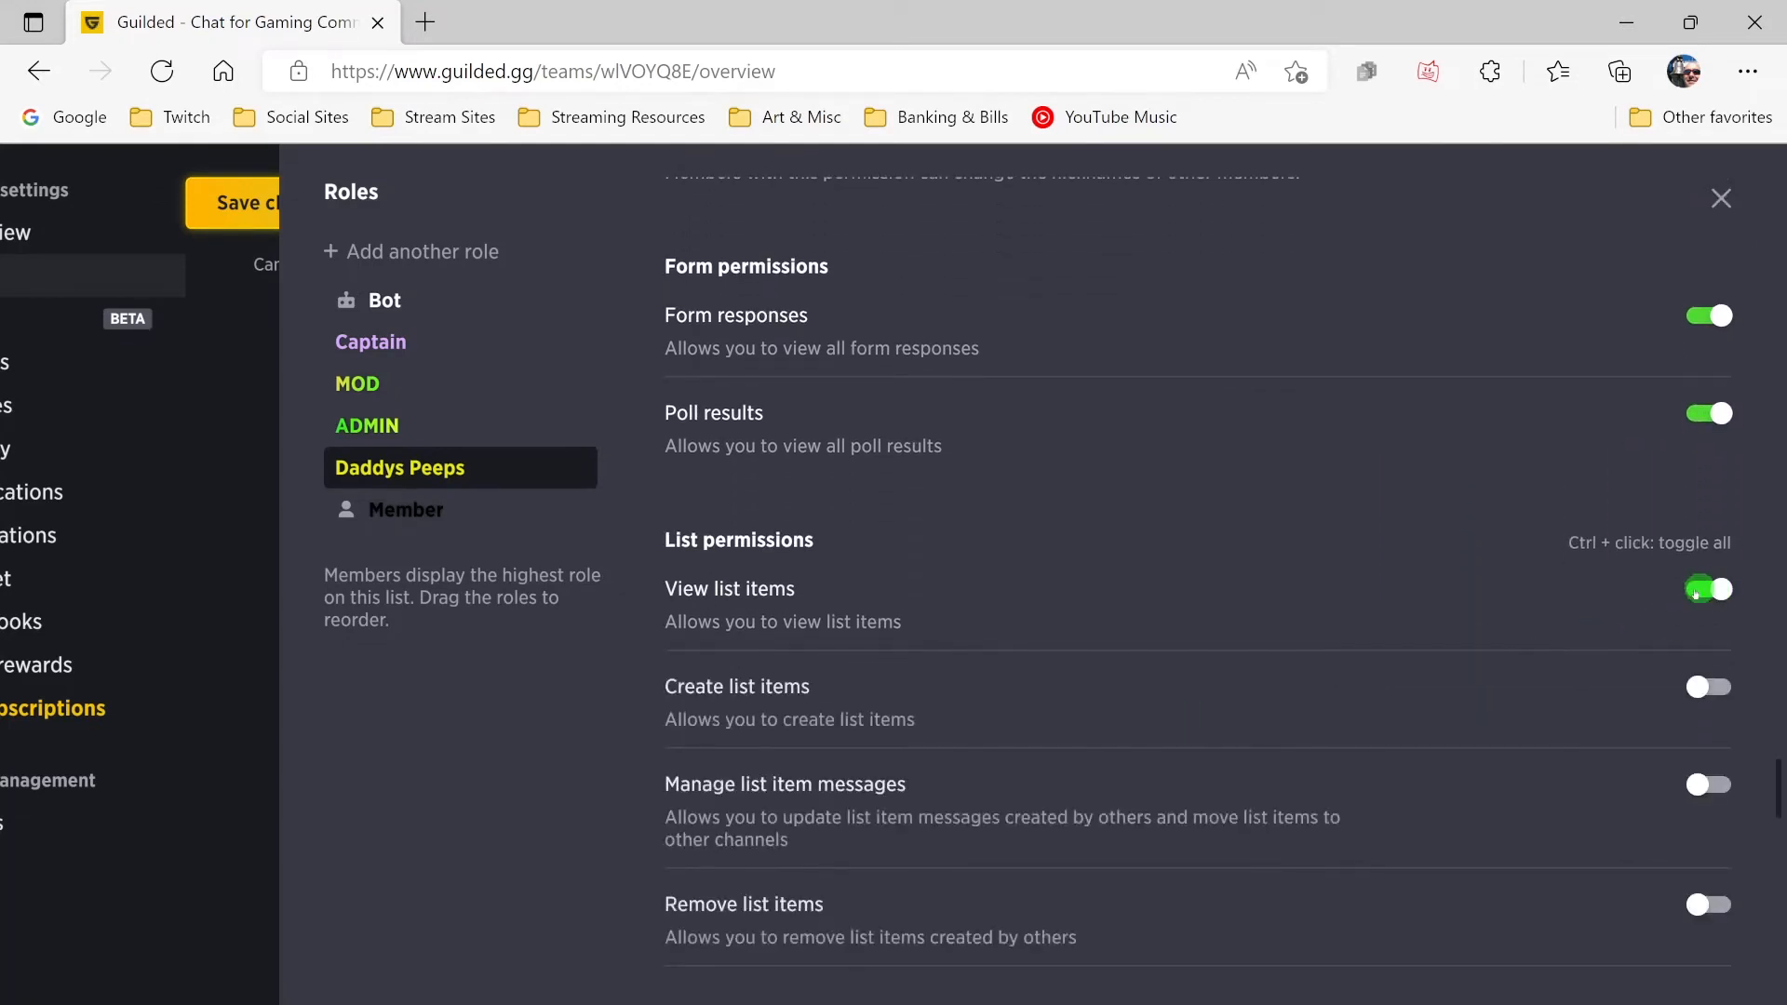
pyautogui.click(1709, 690)
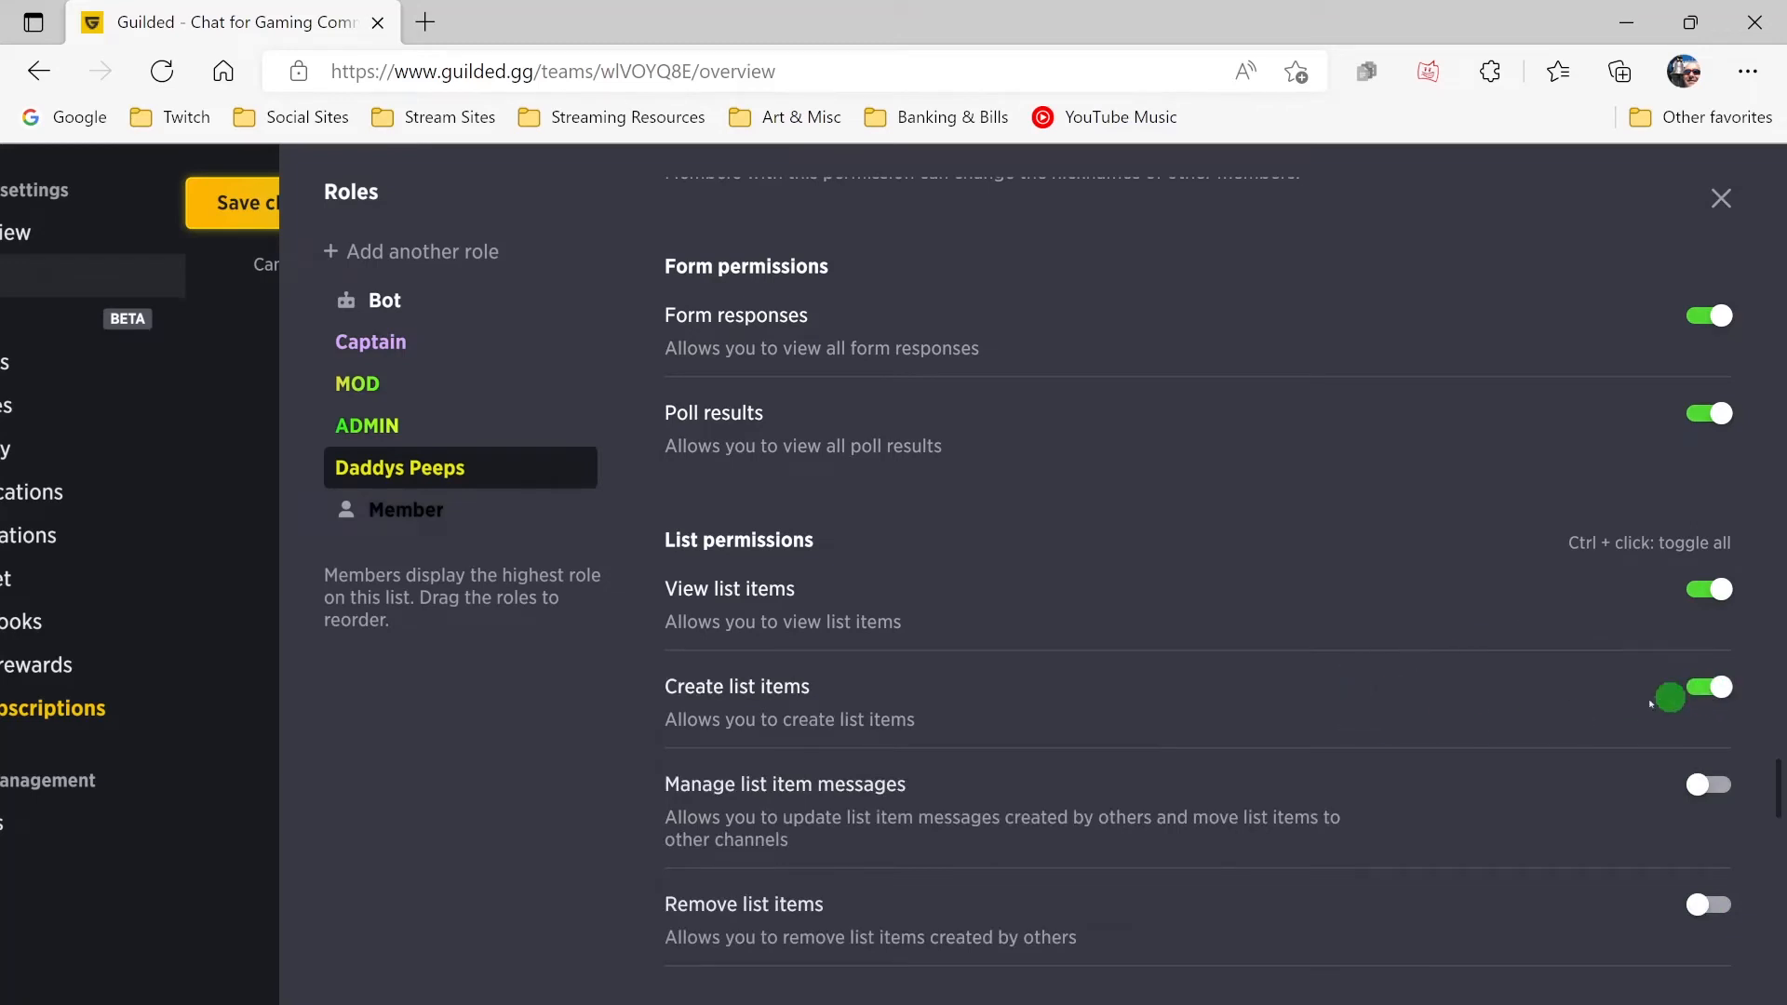
# - Enable the View schedules and Create schedule permissions under the role's scheduling permissions
pyautogui.scroll(-2, 1368, 758)
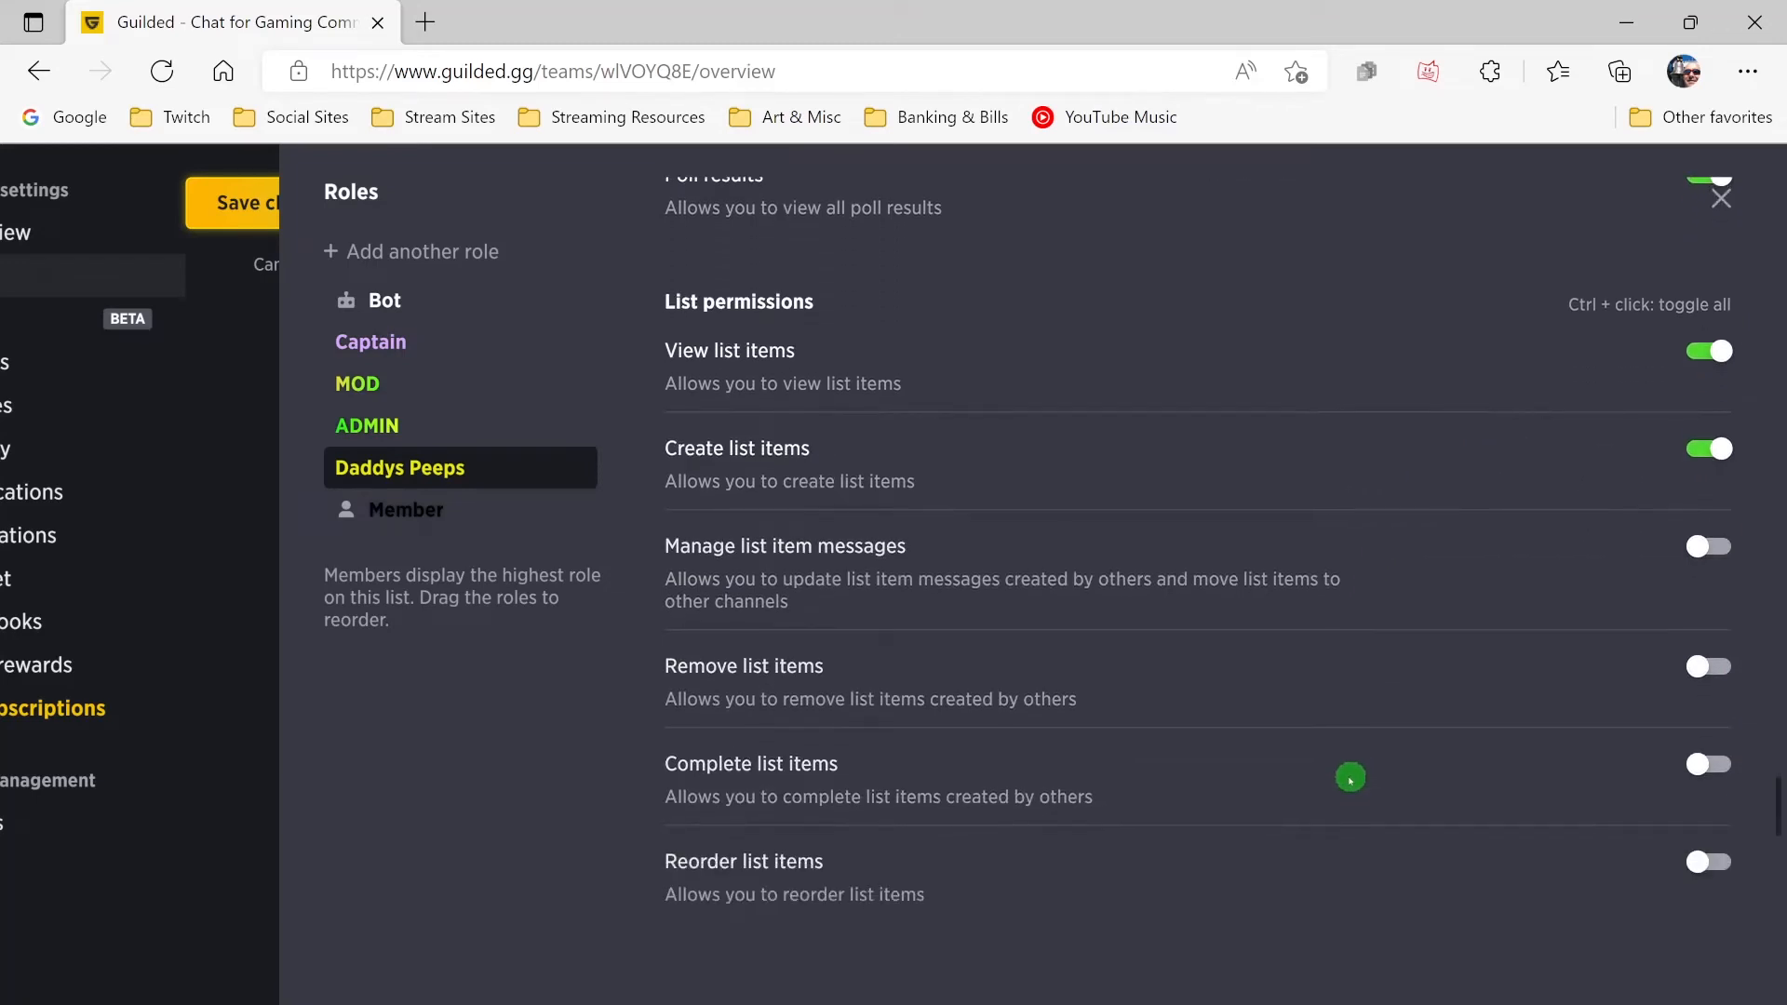
pyautogui.scroll(-1, 1332, 810)
pyautogui.scroll(-2, 1318, 823)
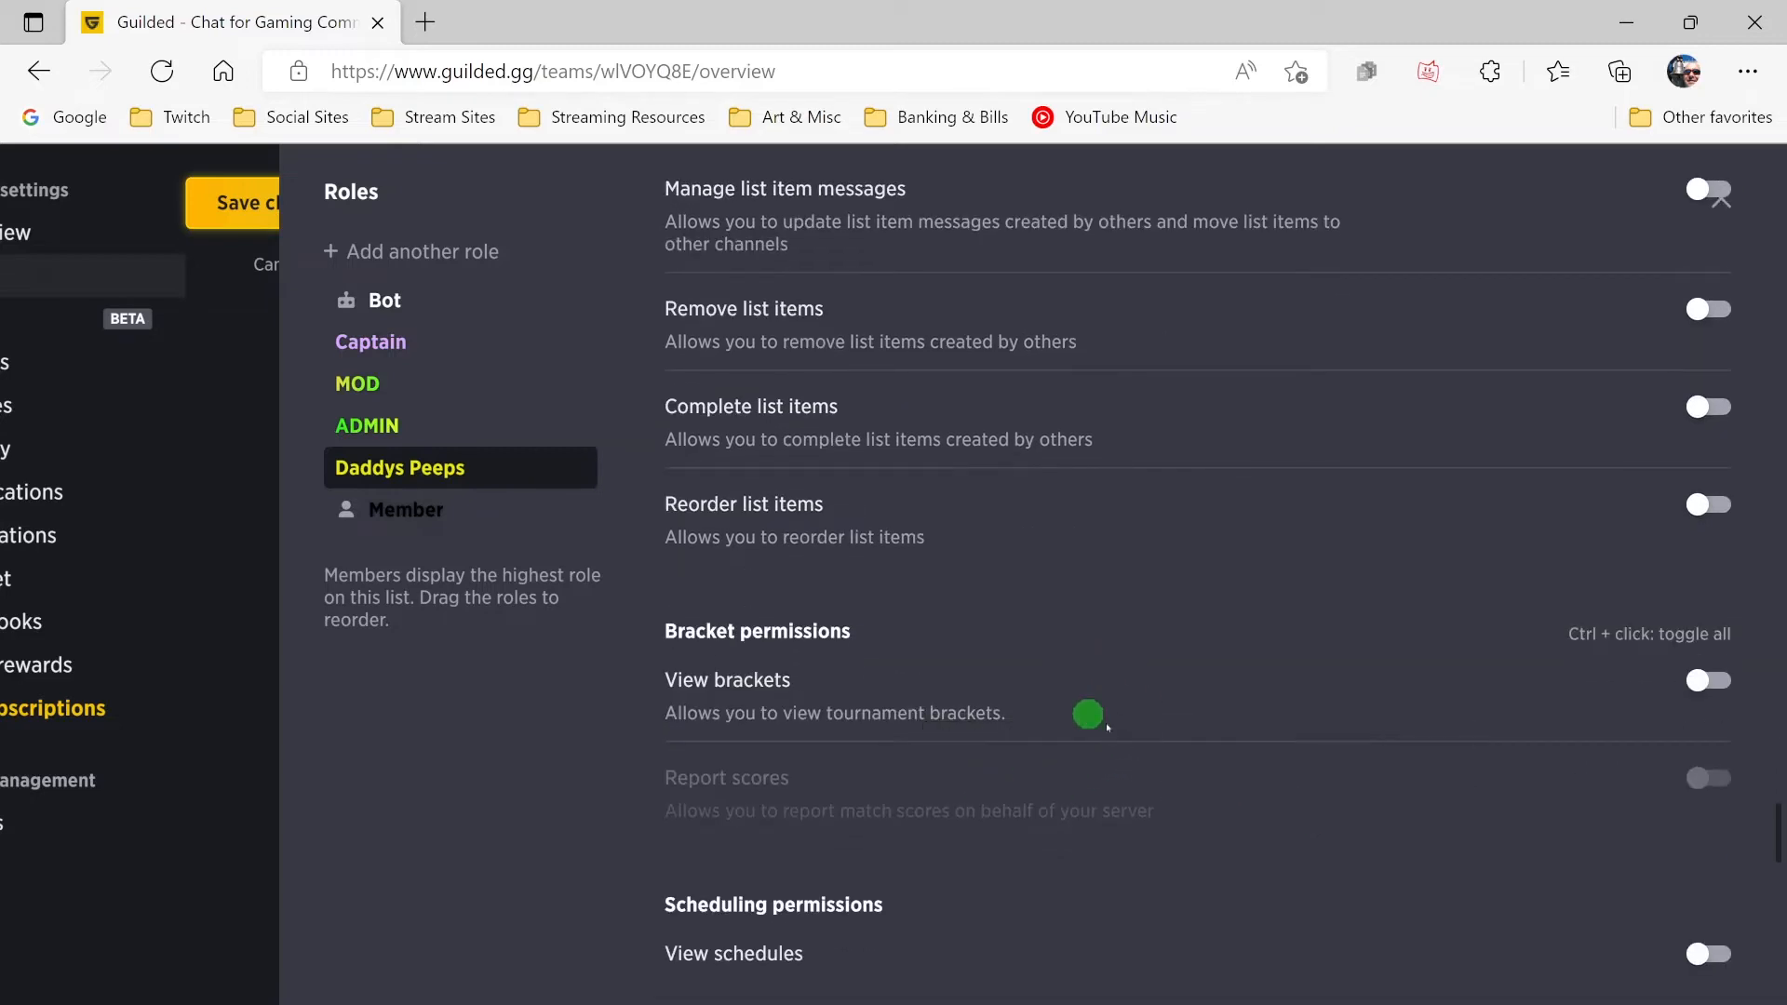
pyautogui.scroll(-2, 1116, 735)
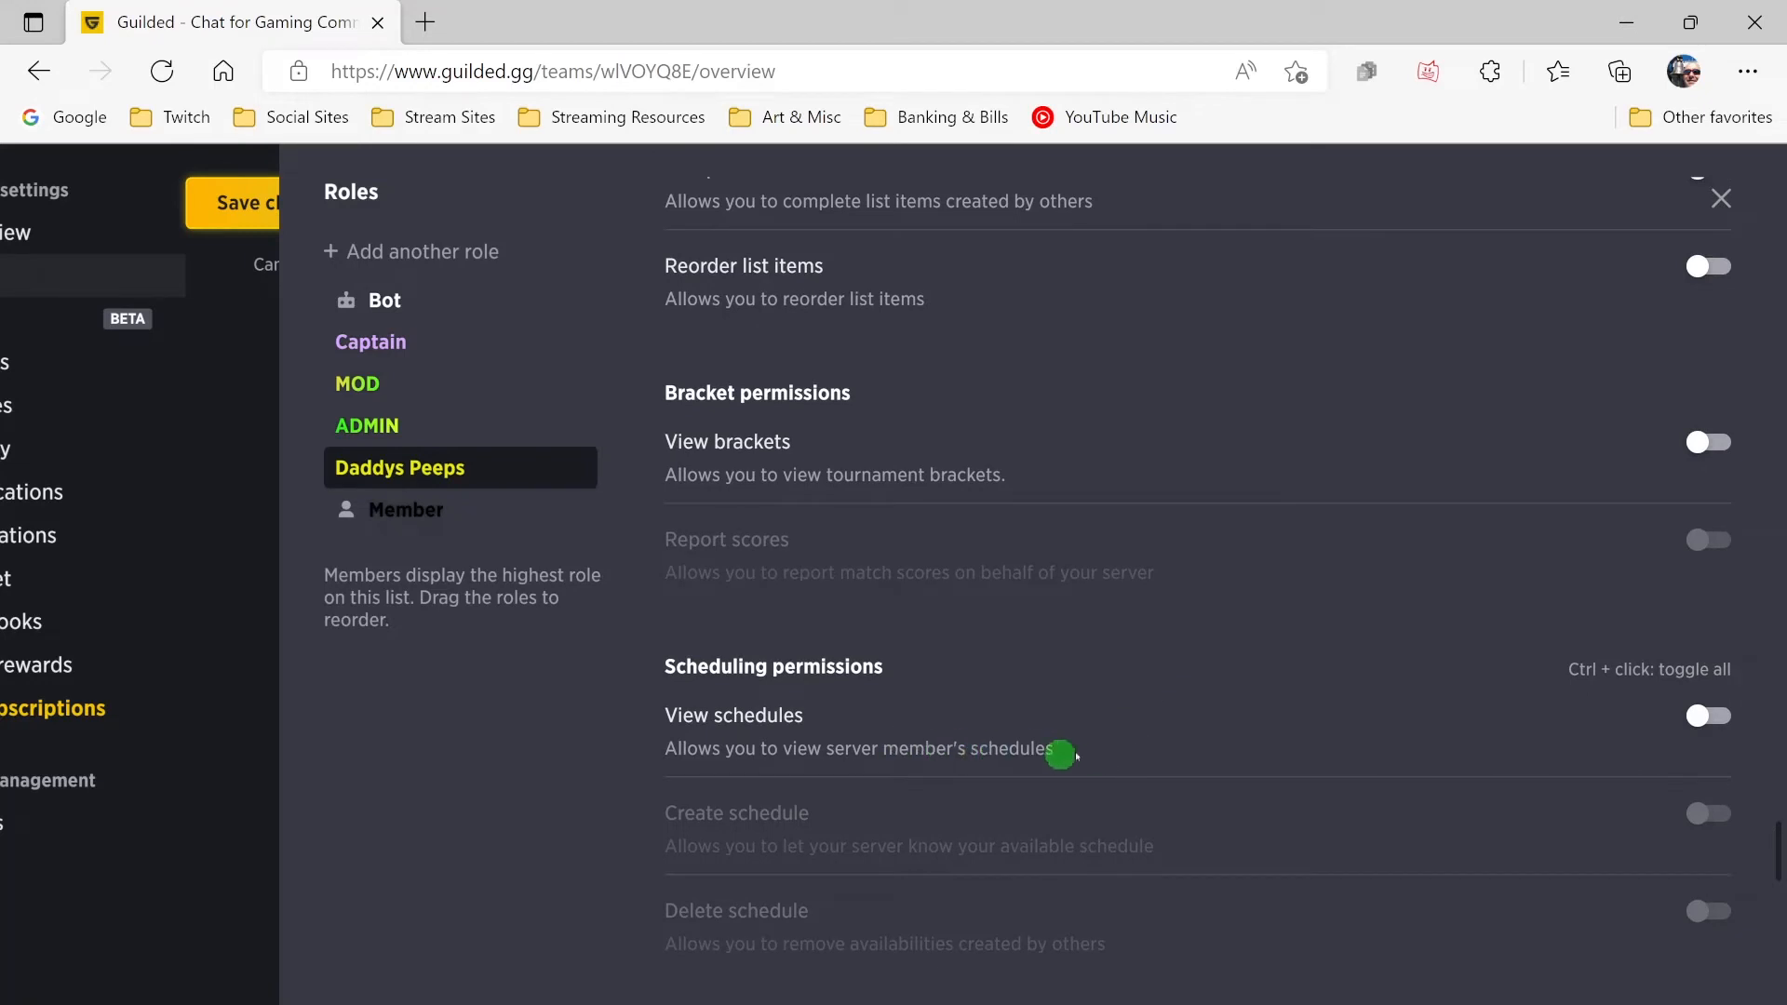
pyautogui.scroll(-3, 1396, 742)
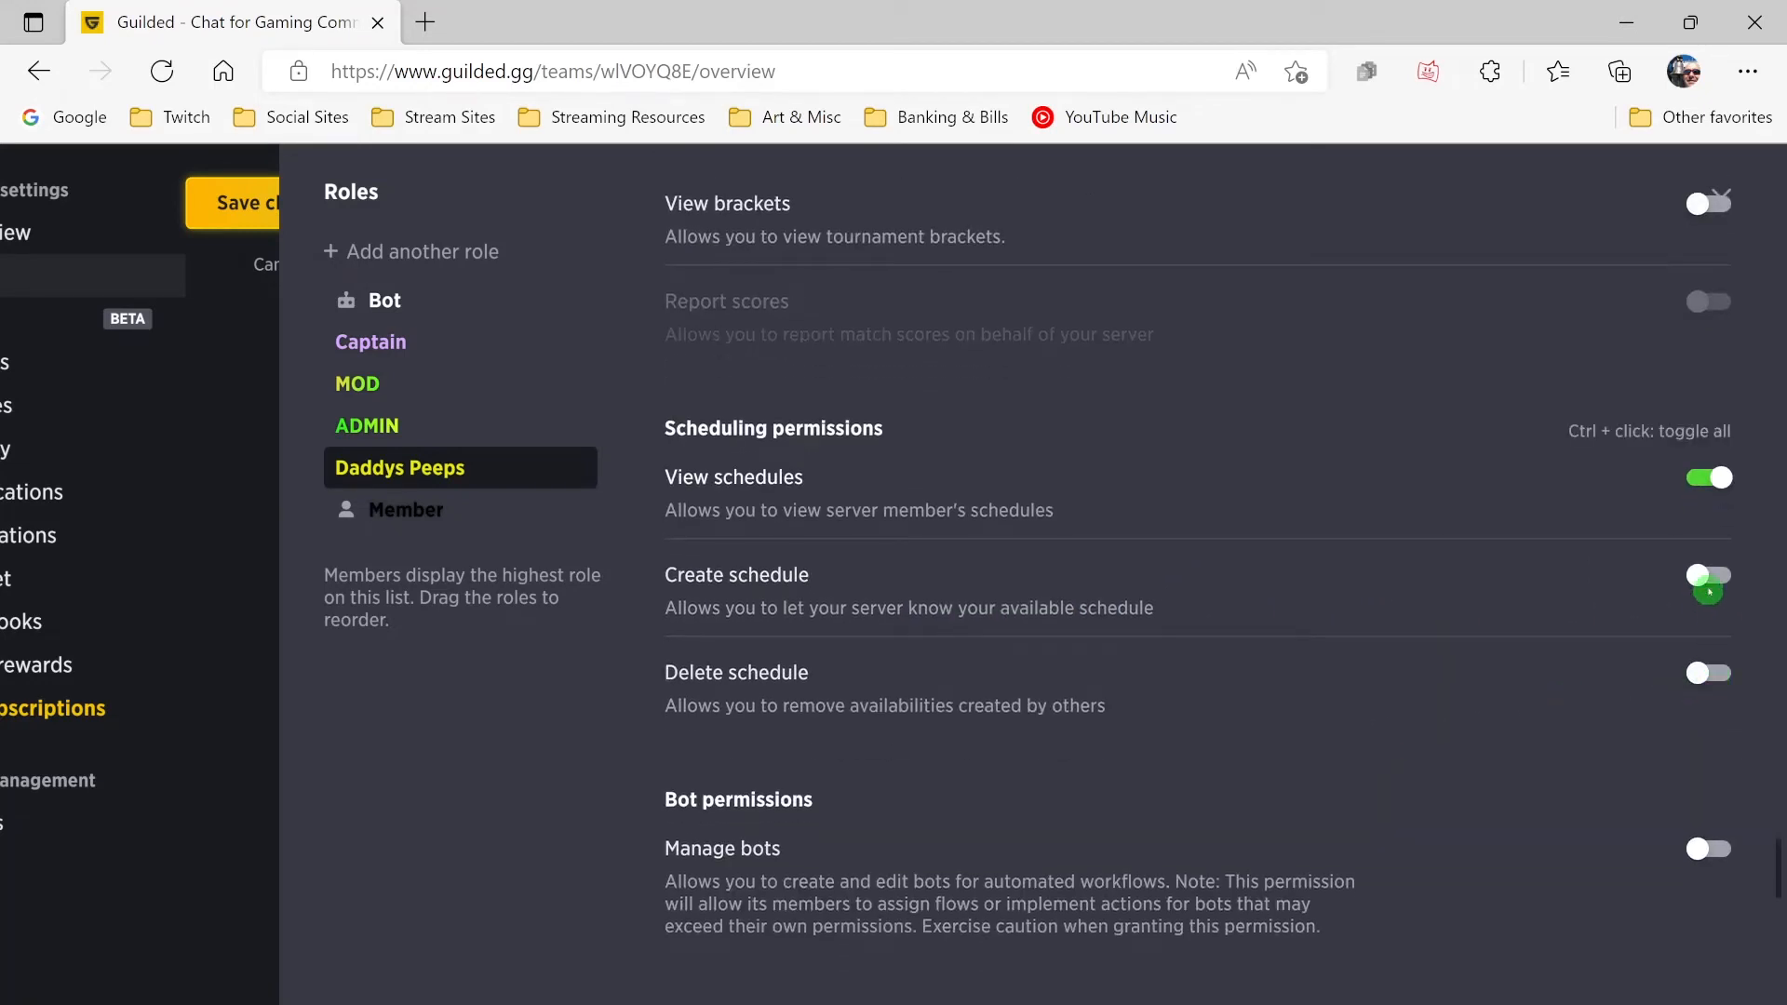
pyautogui.click(1709, 574)
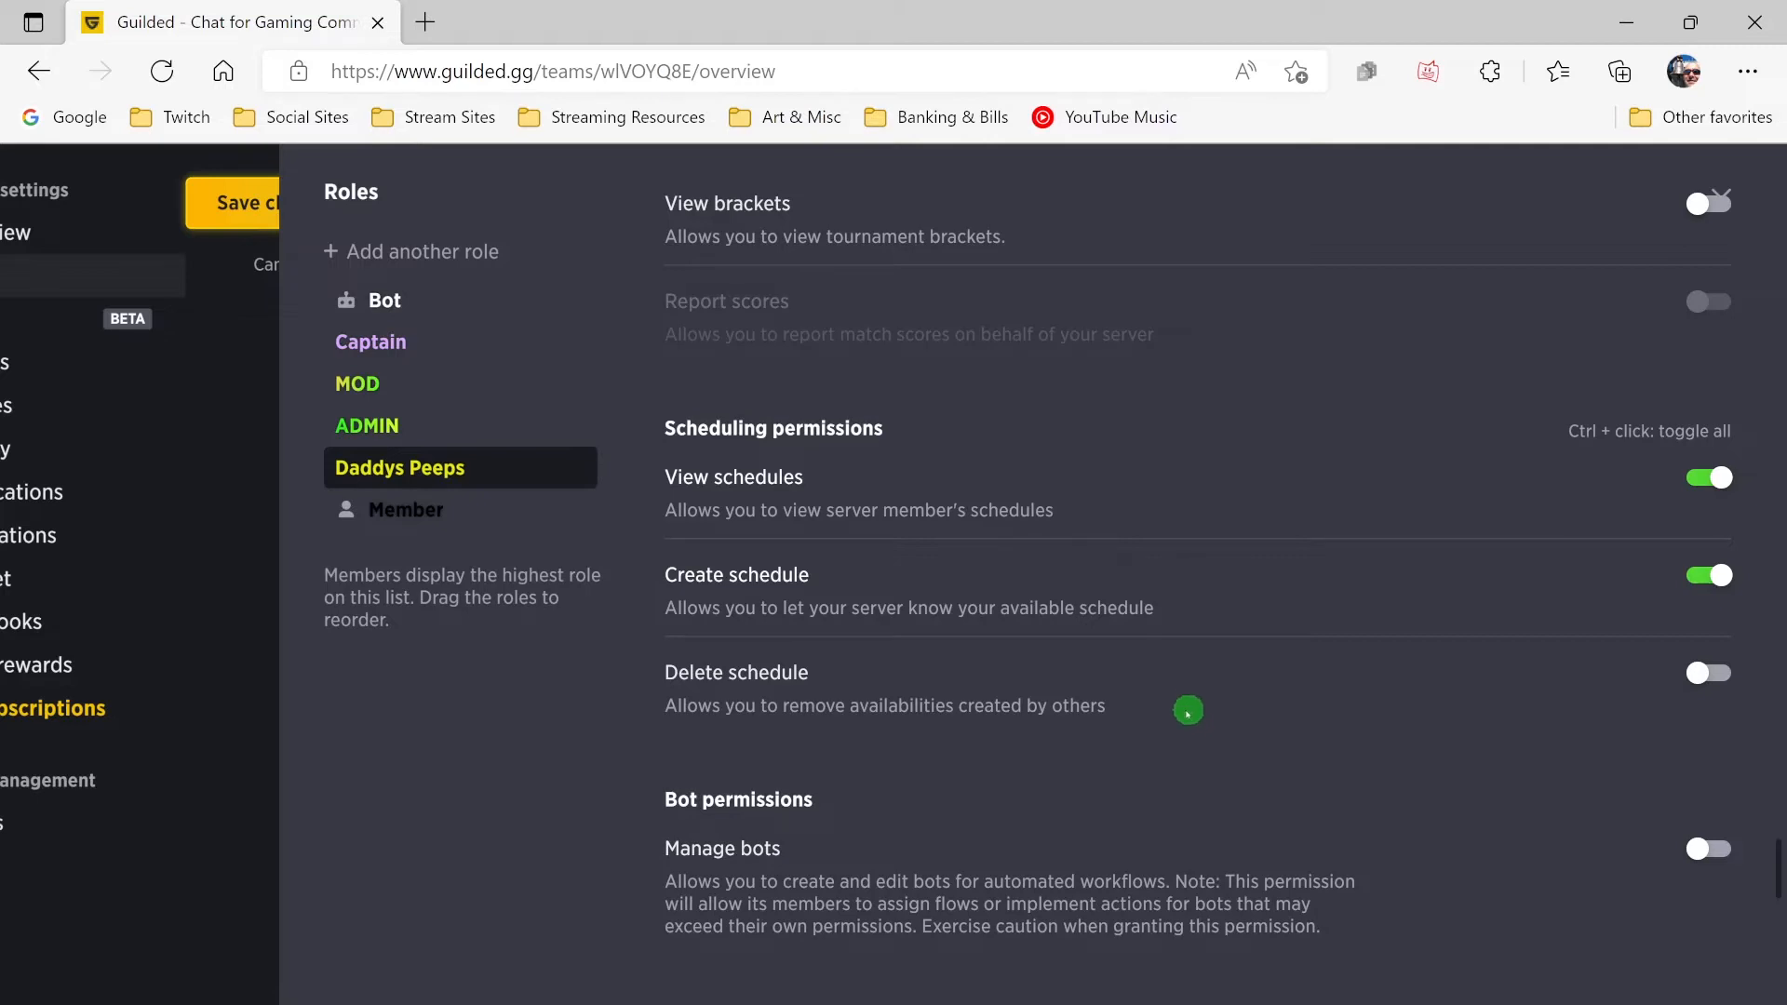
# - Enable the View streams, Join voice and Add stream permissions for the Daddys Peeps role
pyautogui.scroll(-2, 1189, 710)
pyautogui.scroll(-3, 1146, 742)
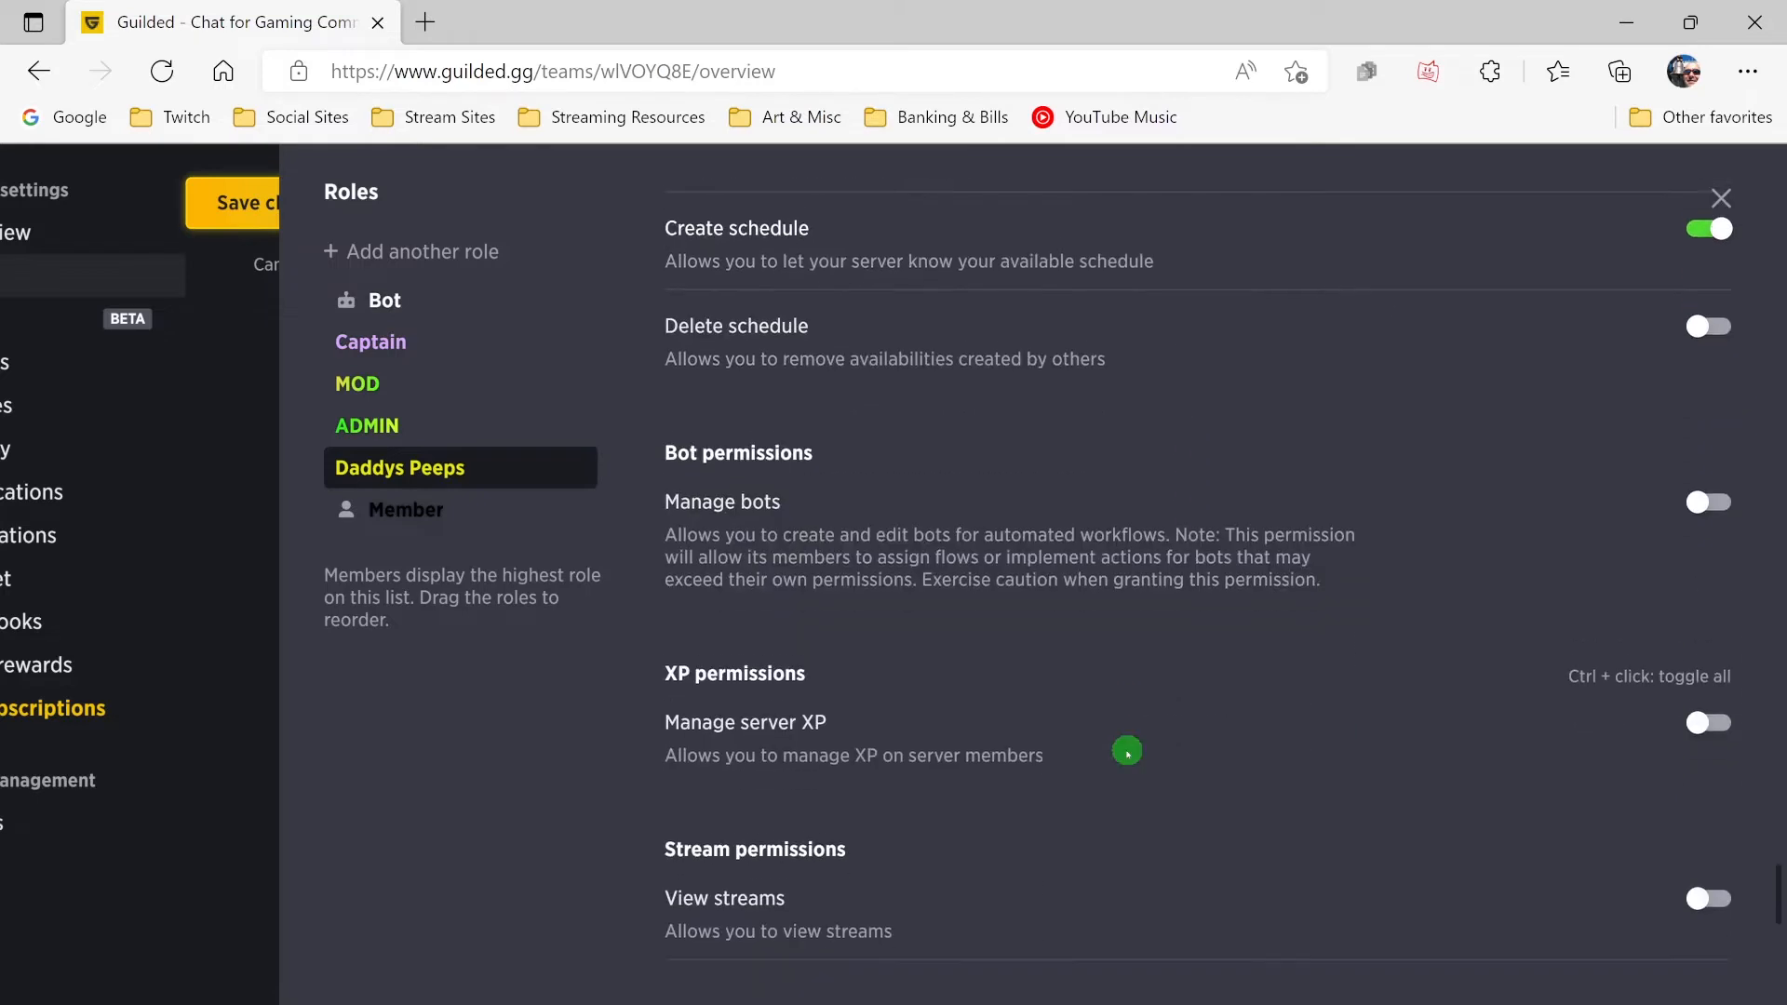
pyautogui.scroll(-2, 1127, 751)
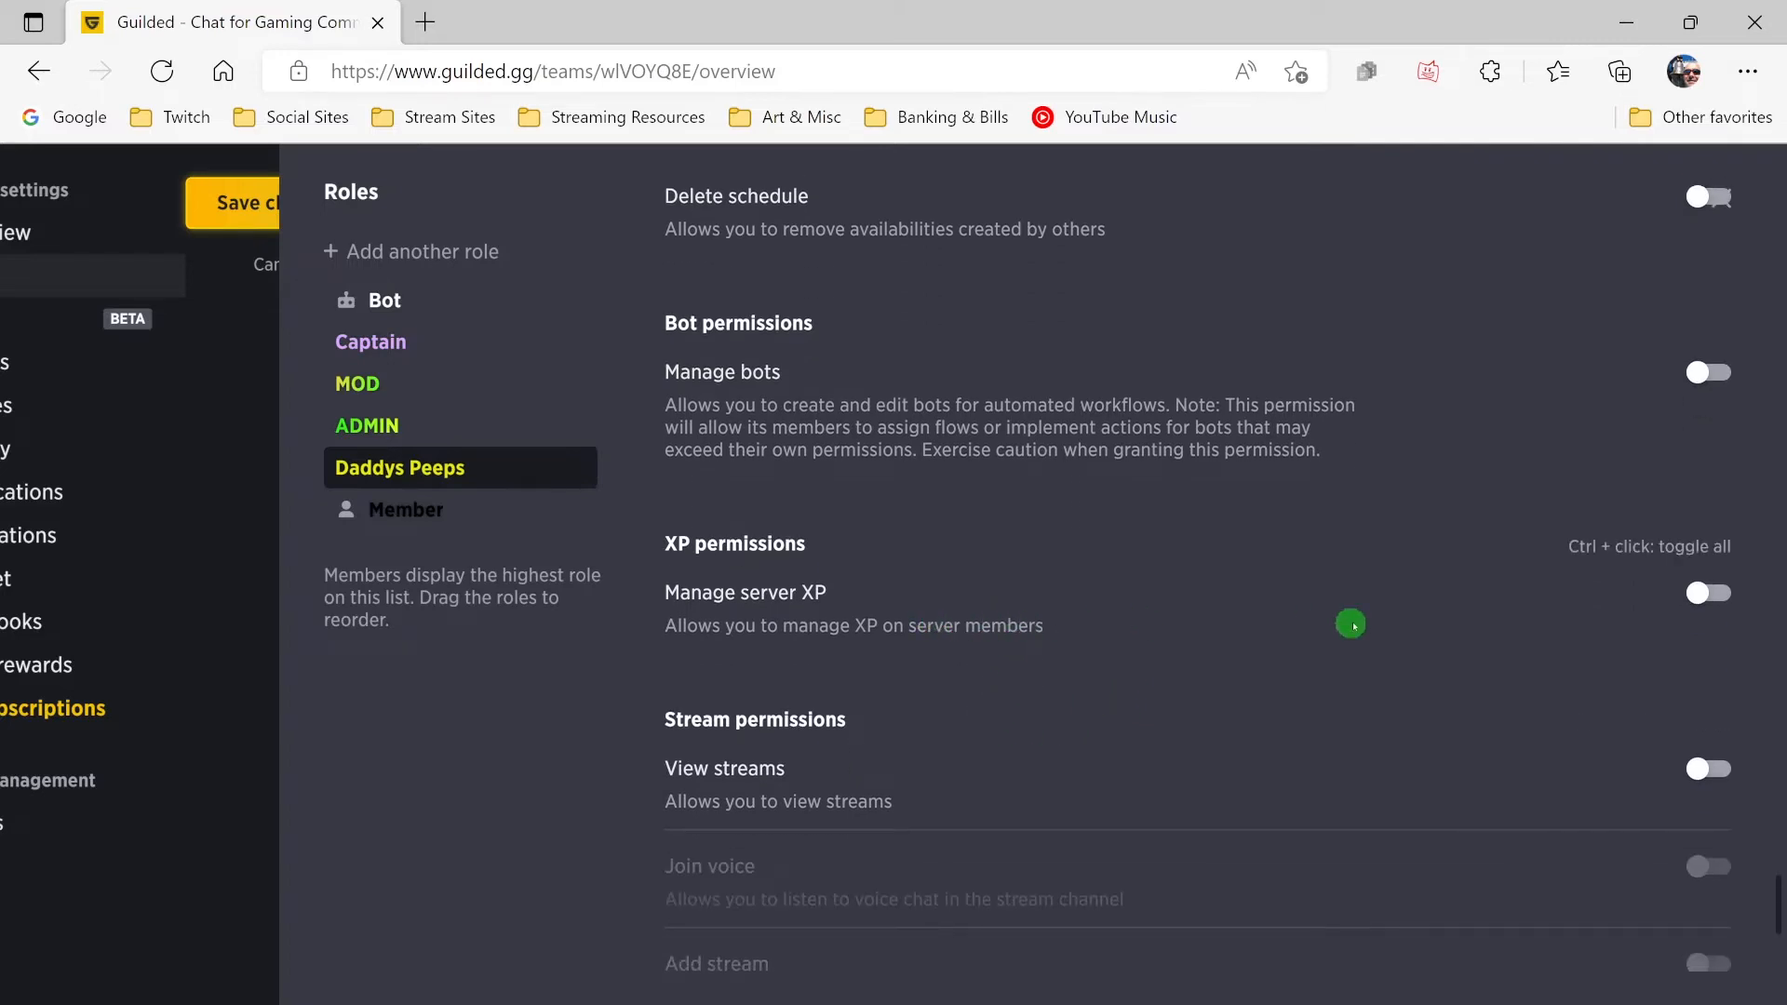
pyautogui.scroll(-2, 1164, 722)
pyautogui.click(1708, 649)
pyautogui.scroll(-1, 1740, 691)
pyautogui.click(1712, 631)
pyautogui.click(1717, 724)
# - Enable the stream permissions Send messages, Add voice and Use voice activity detection, and save the role changes
pyautogui.scroll(-2, 1536, 725)
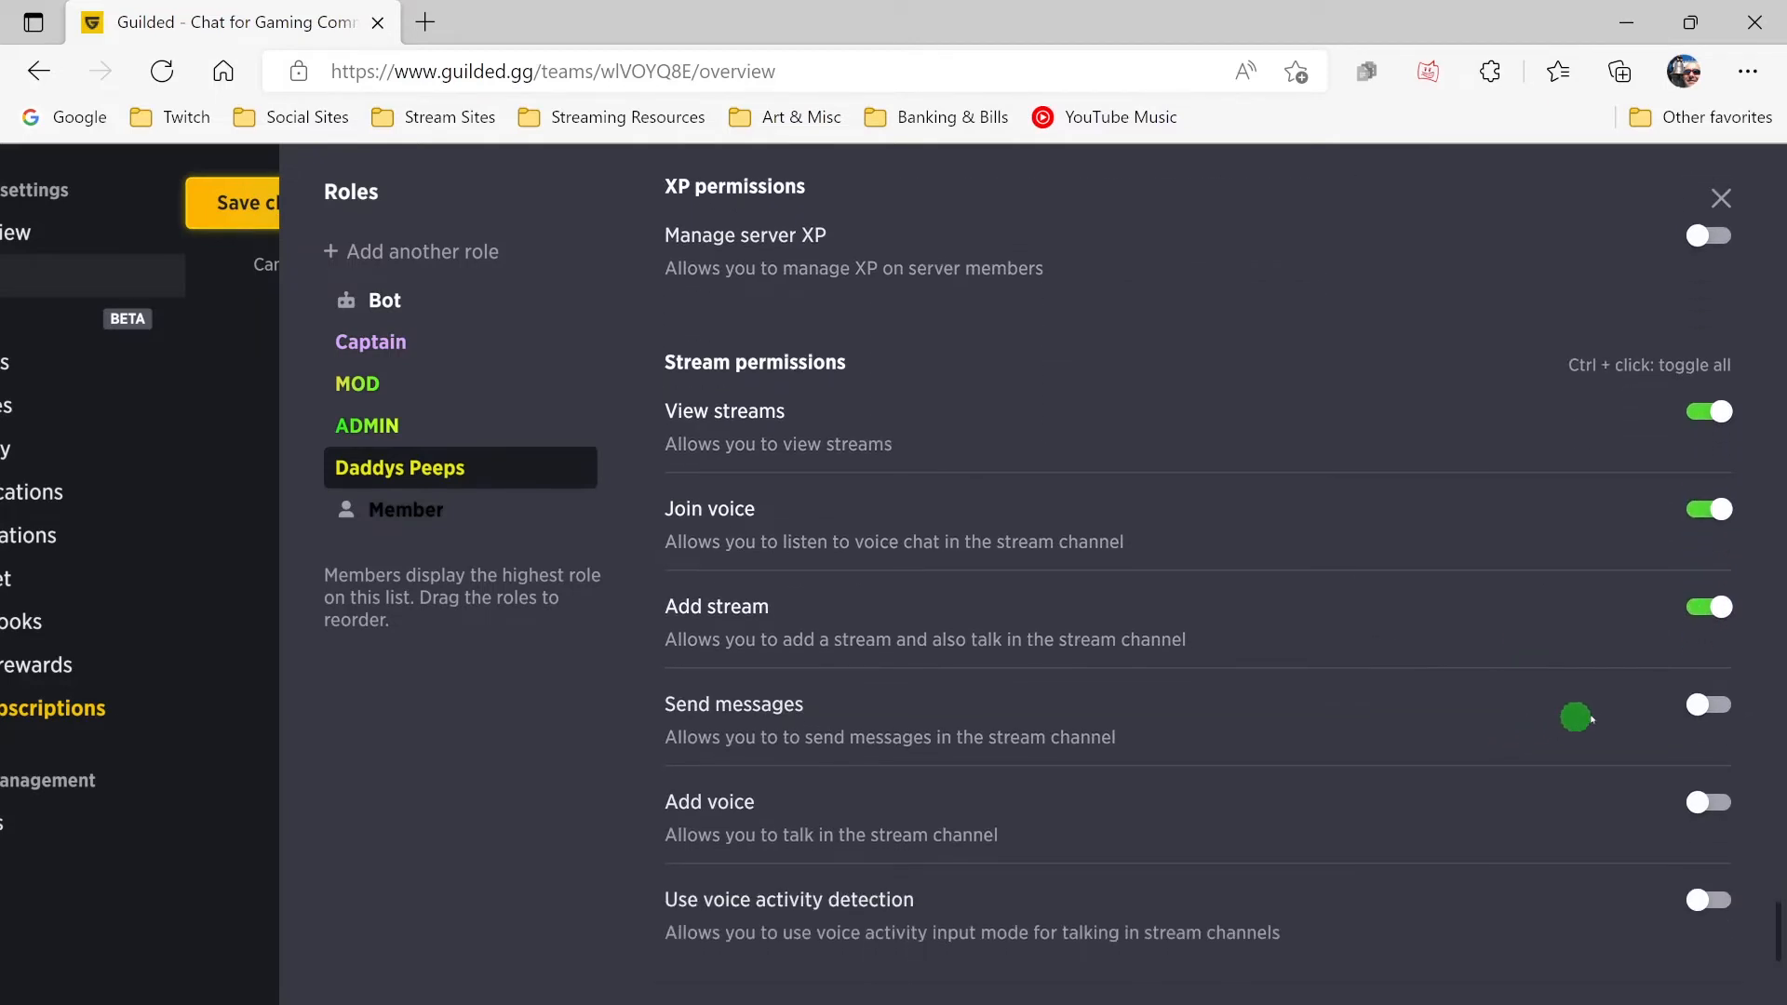
pyautogui.click(1731, 702)
pyautogui.scroll(-2, 1535, 758)
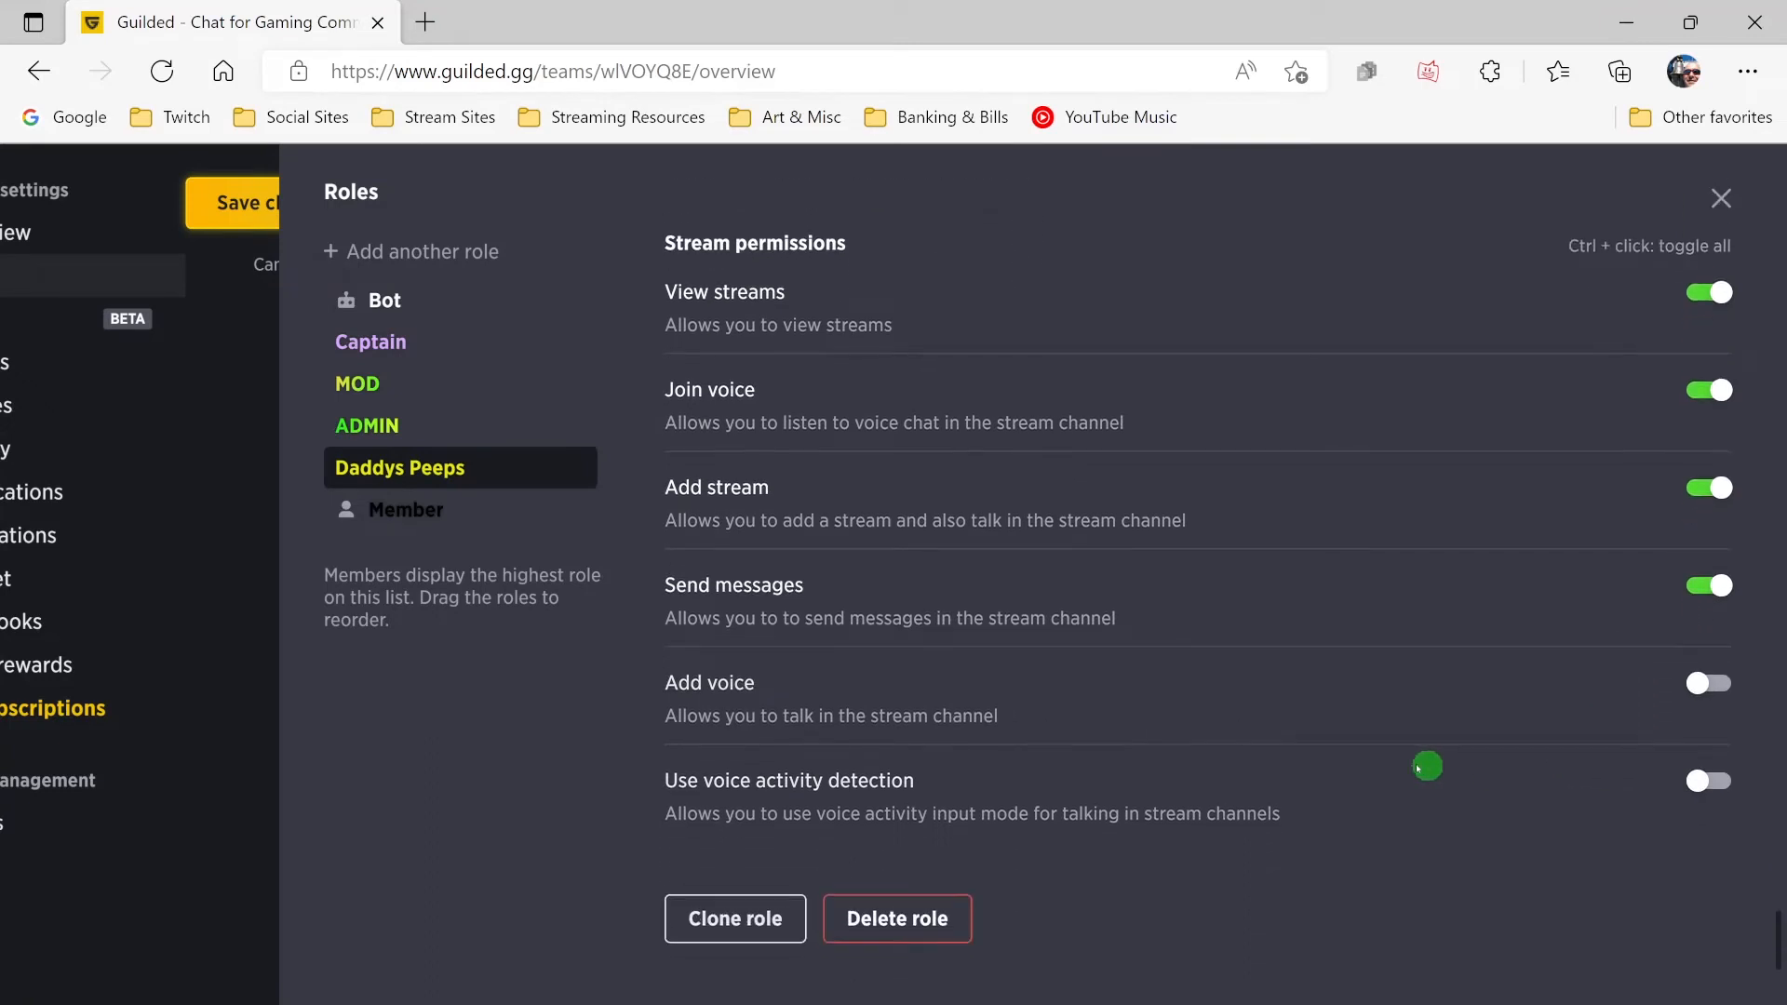
pyautogui.click(1715, 690)
pyautogui.click(1705, 780)
pyautogui.click(238, 216)
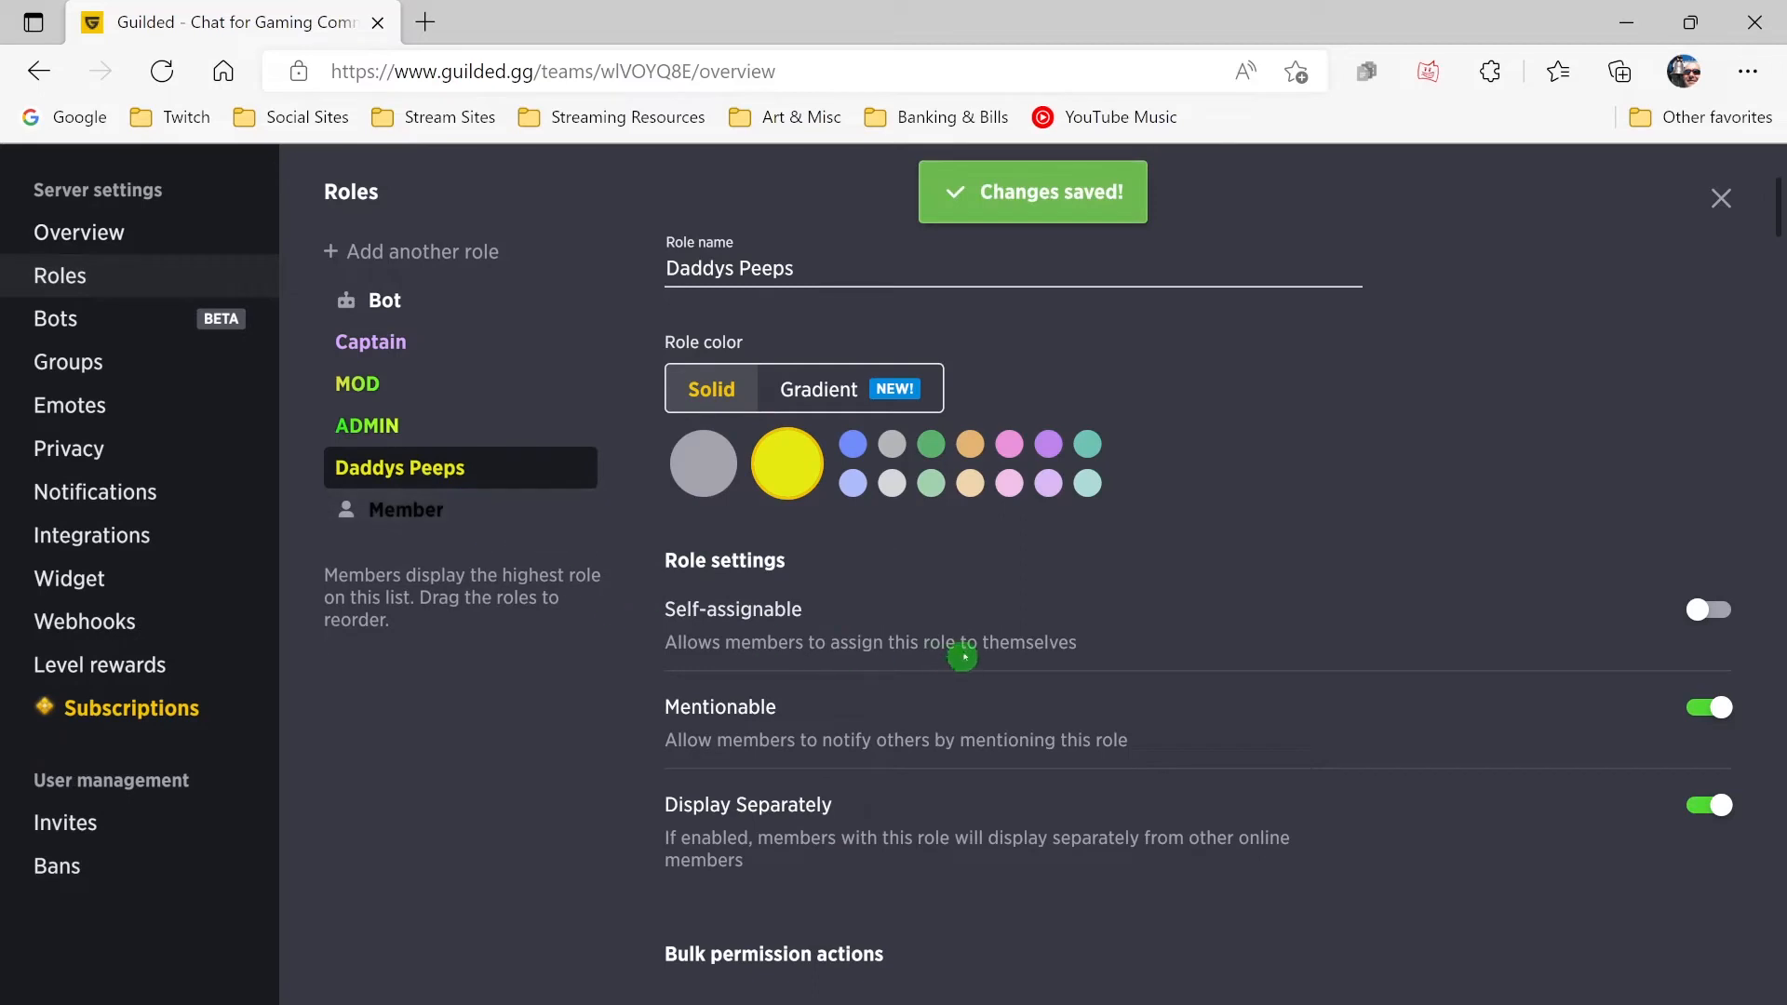
# - Move the ADMIN role above MOD in the role order and open the MOD role's settings
pyautogui.moveTo(454, 427); pyautogui.dragTo(439, 386)
pyautogui.click(432, 428)
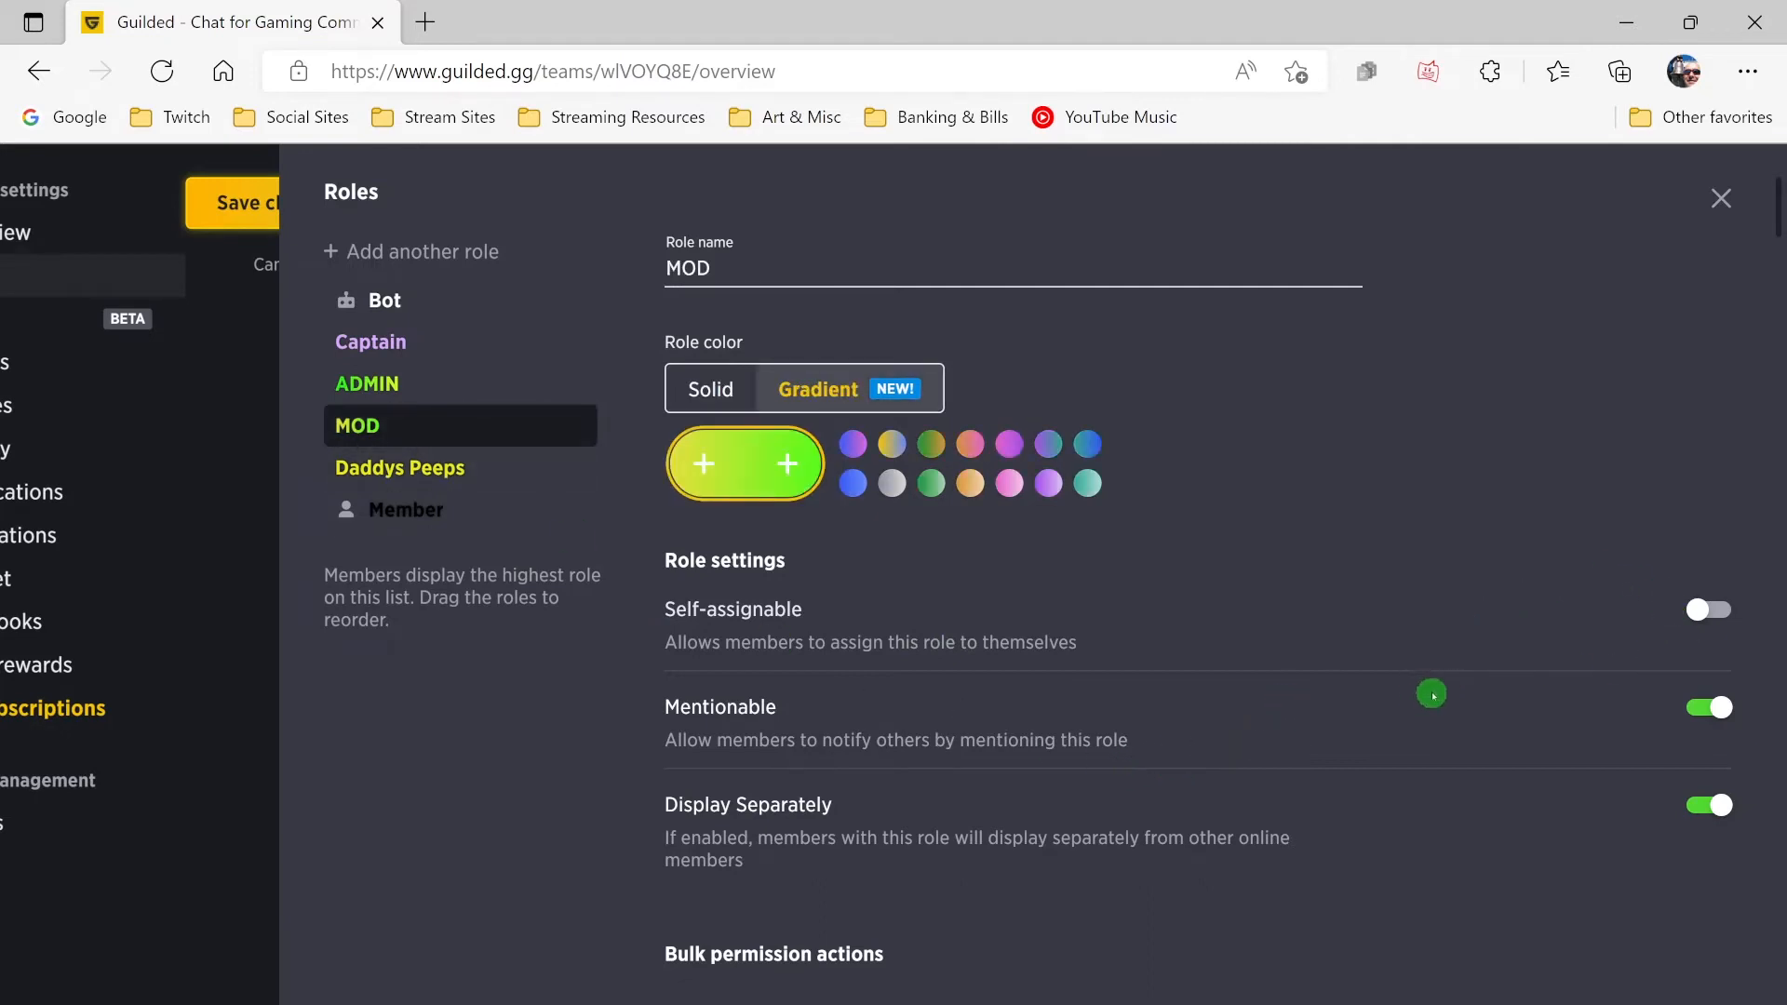
# - Enable the Manage roles and Invite members general permissions for the MOD role
pyautogui.scroll(-4, 1272, 778)
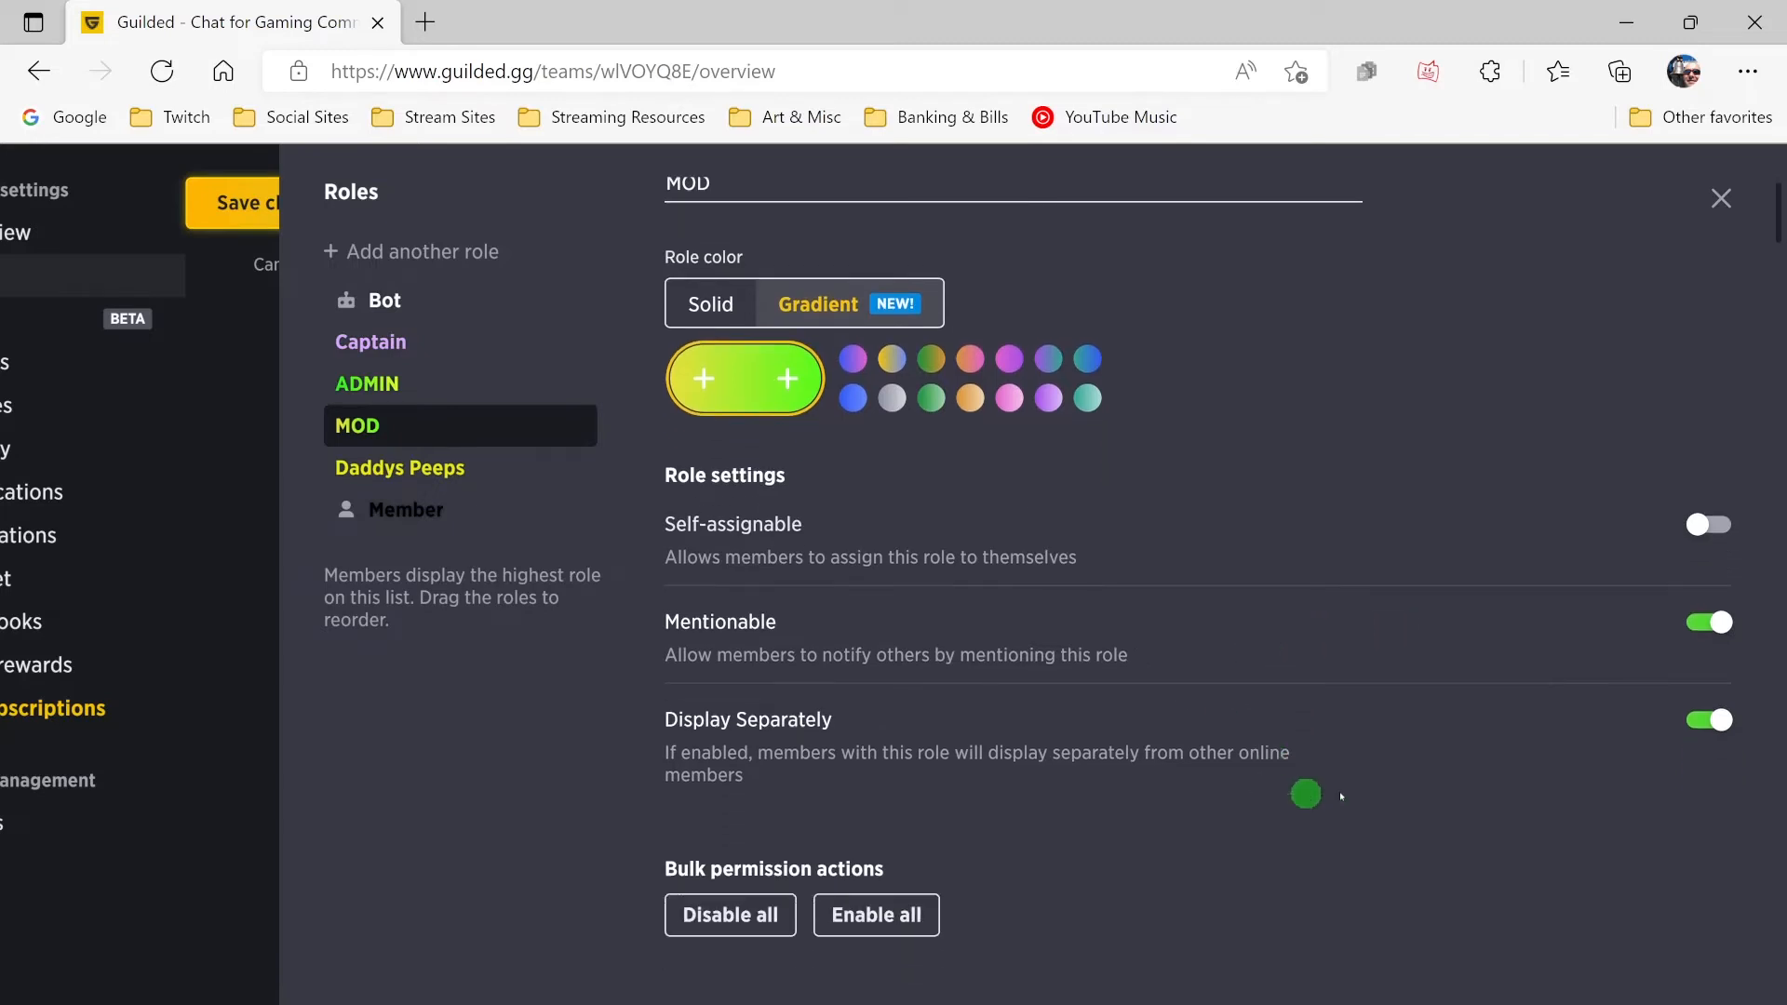
pyautogui.scroll(-2, 1330, 798)
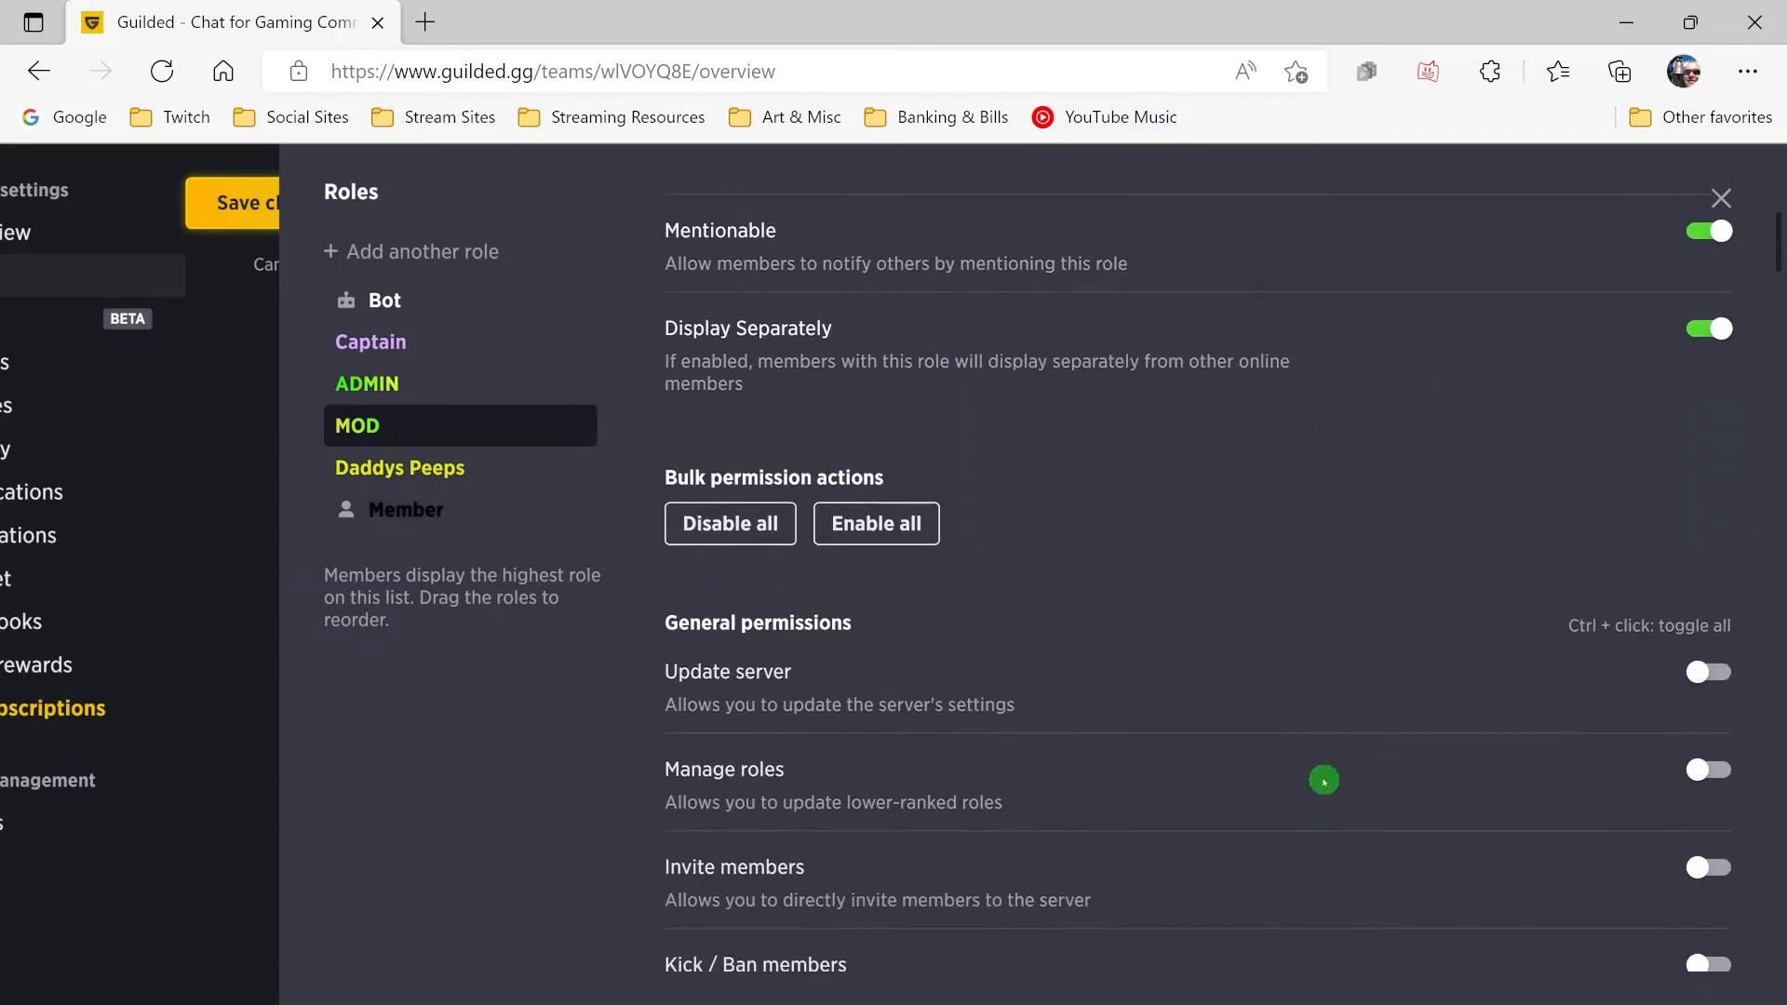
pyautogui.scroll(-1, 1255, 737)
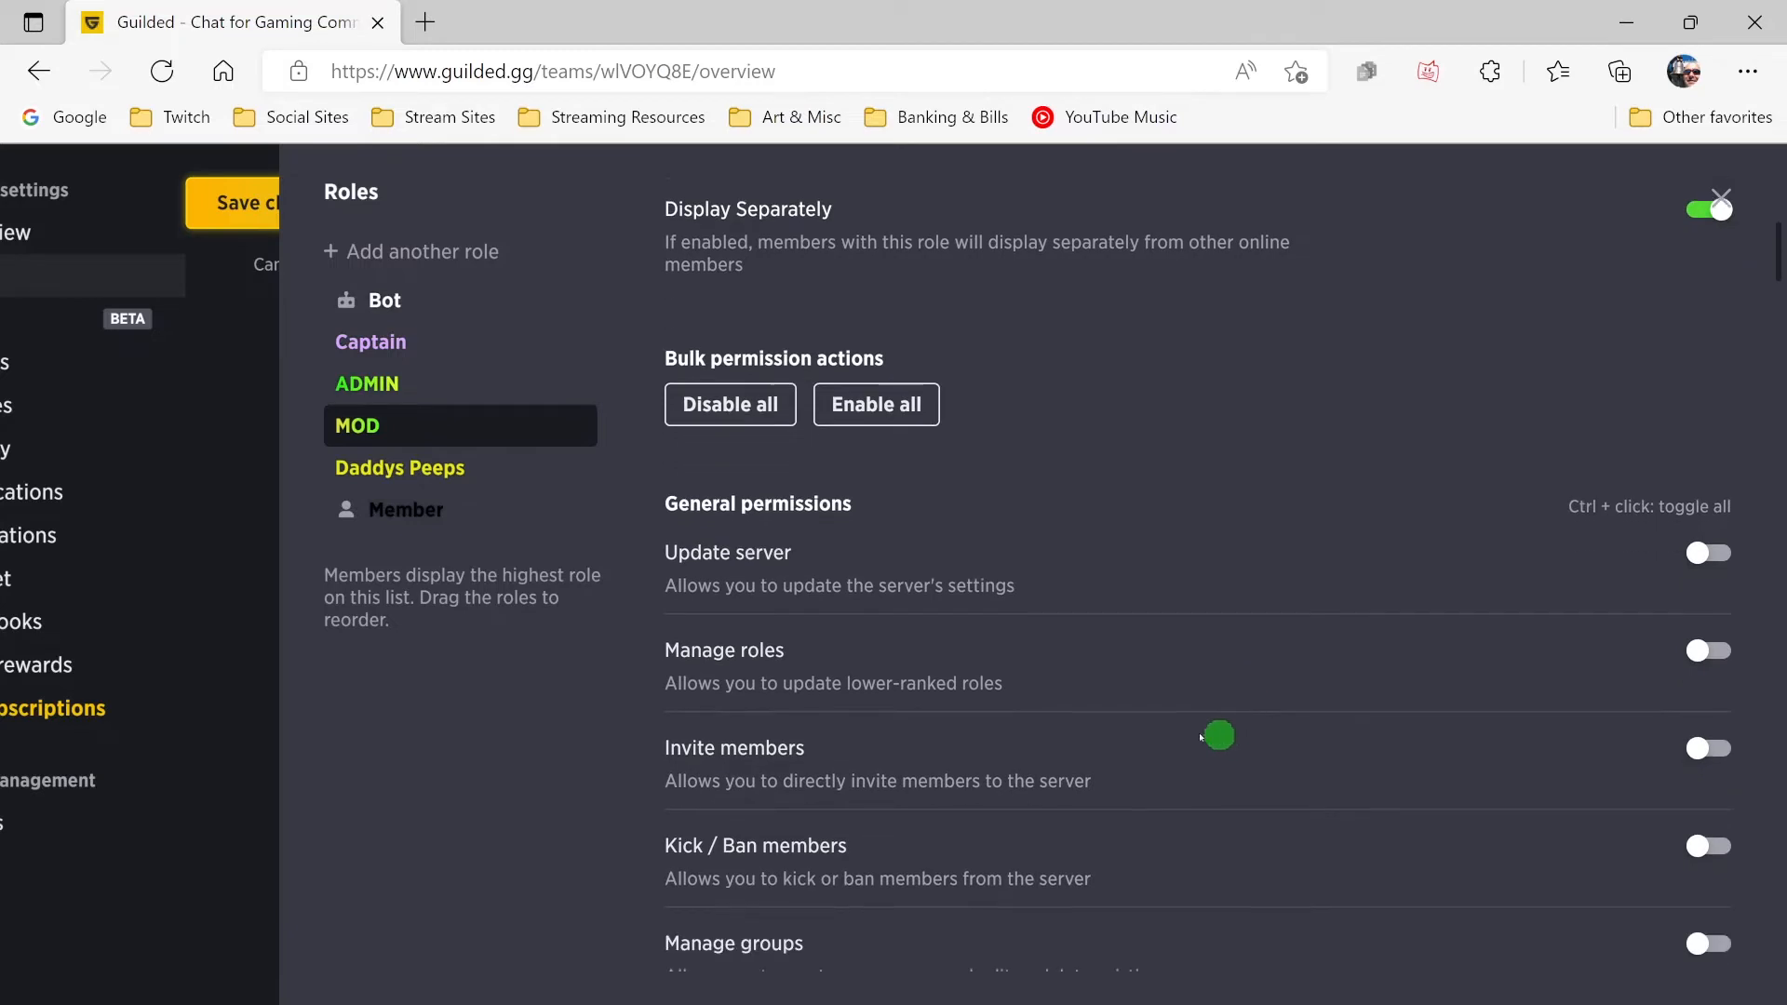
pyautogui.click(1700, 657)
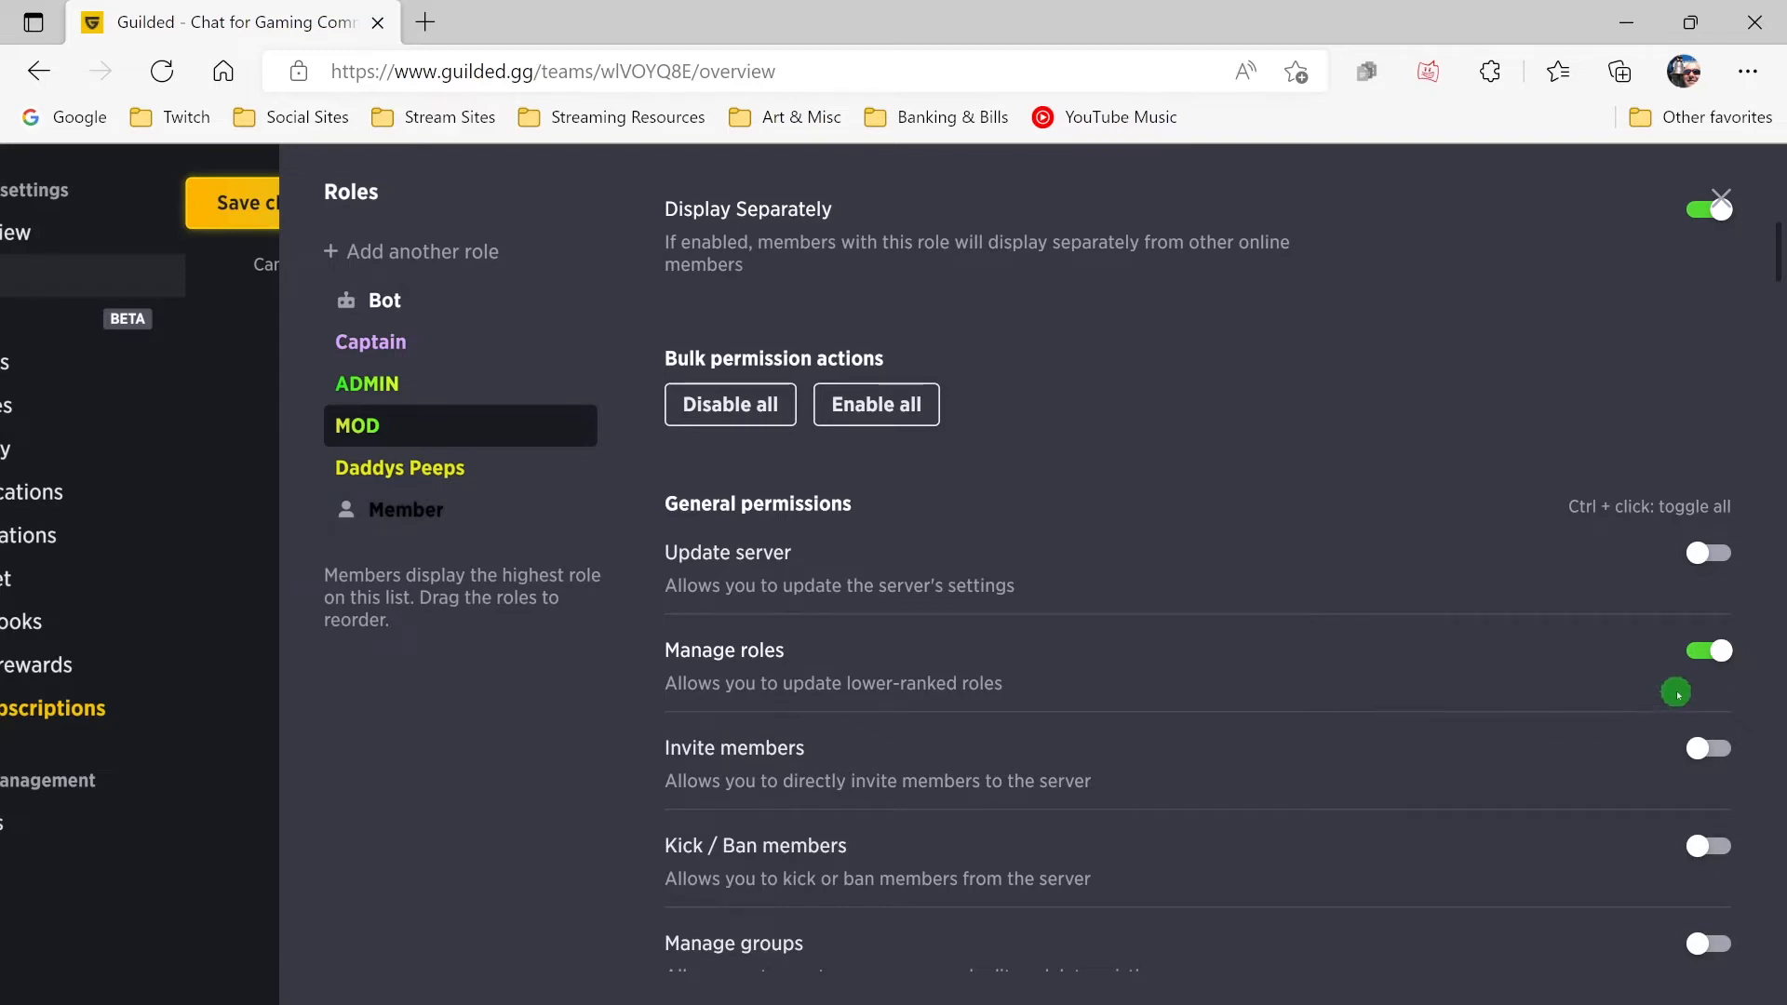
pyautogui.click(1708, 748)
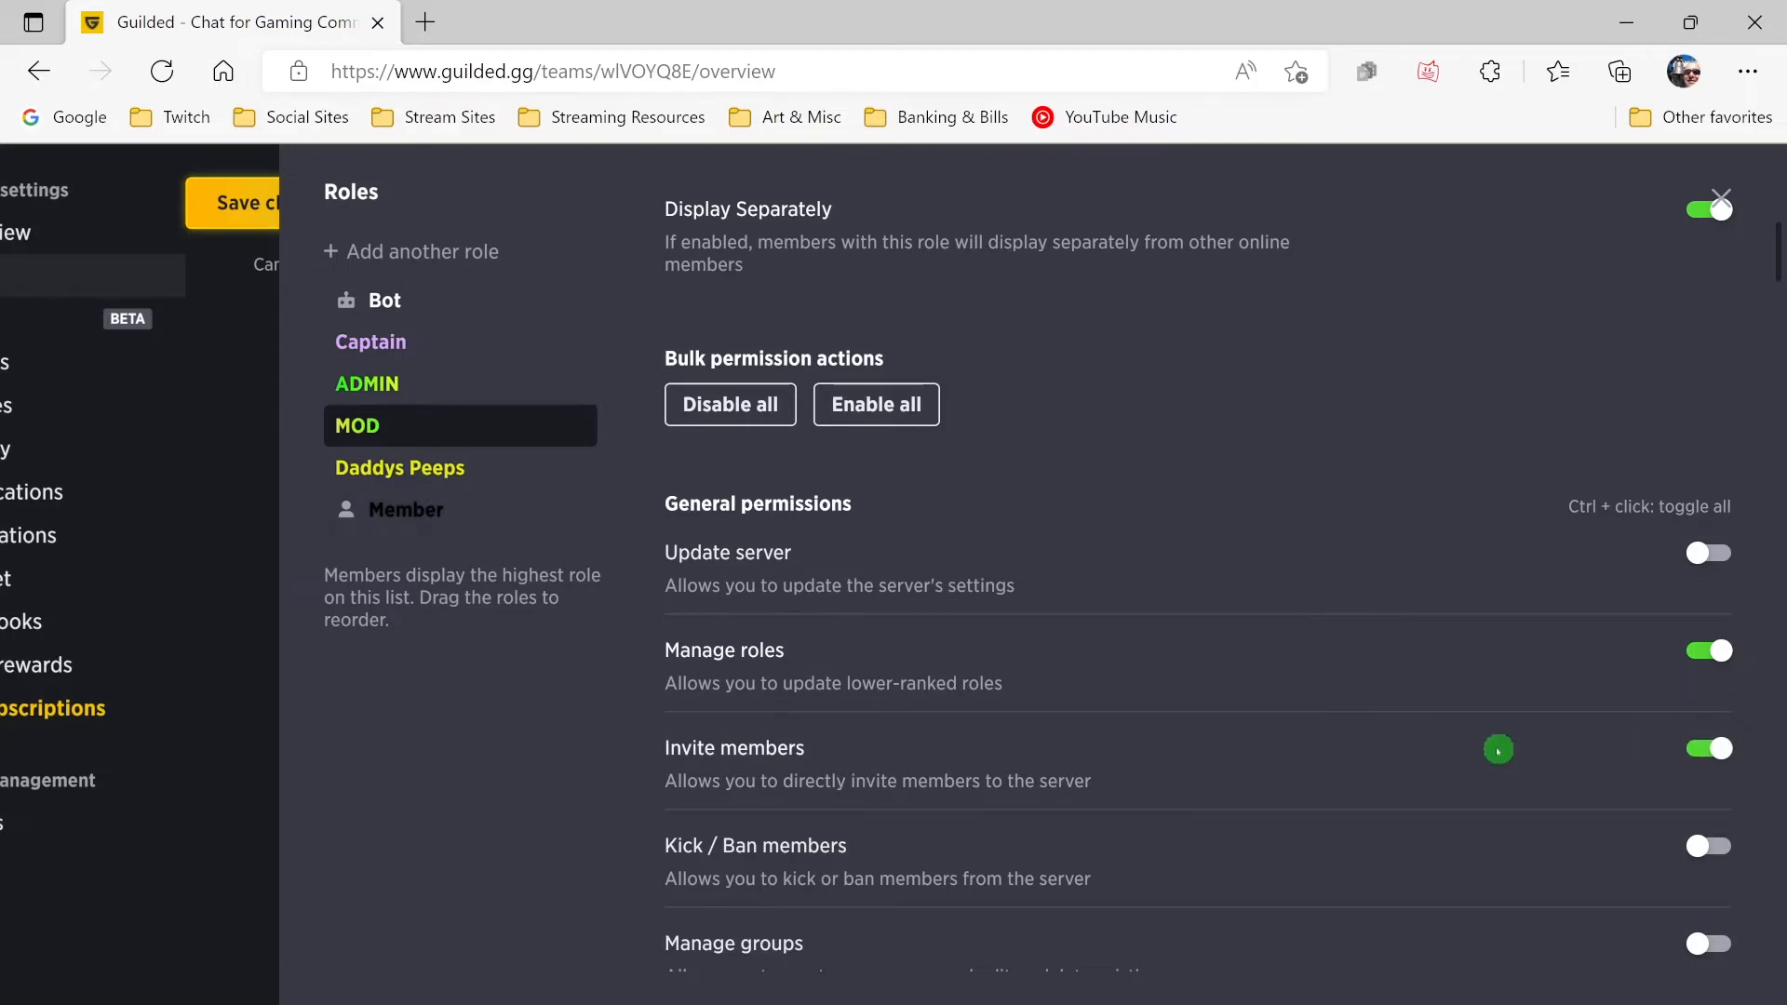
# - Enable the Kick / Ban members and Manage groups permissions for the MOD role
pyautogui.scroll(-1, 1464, 750)
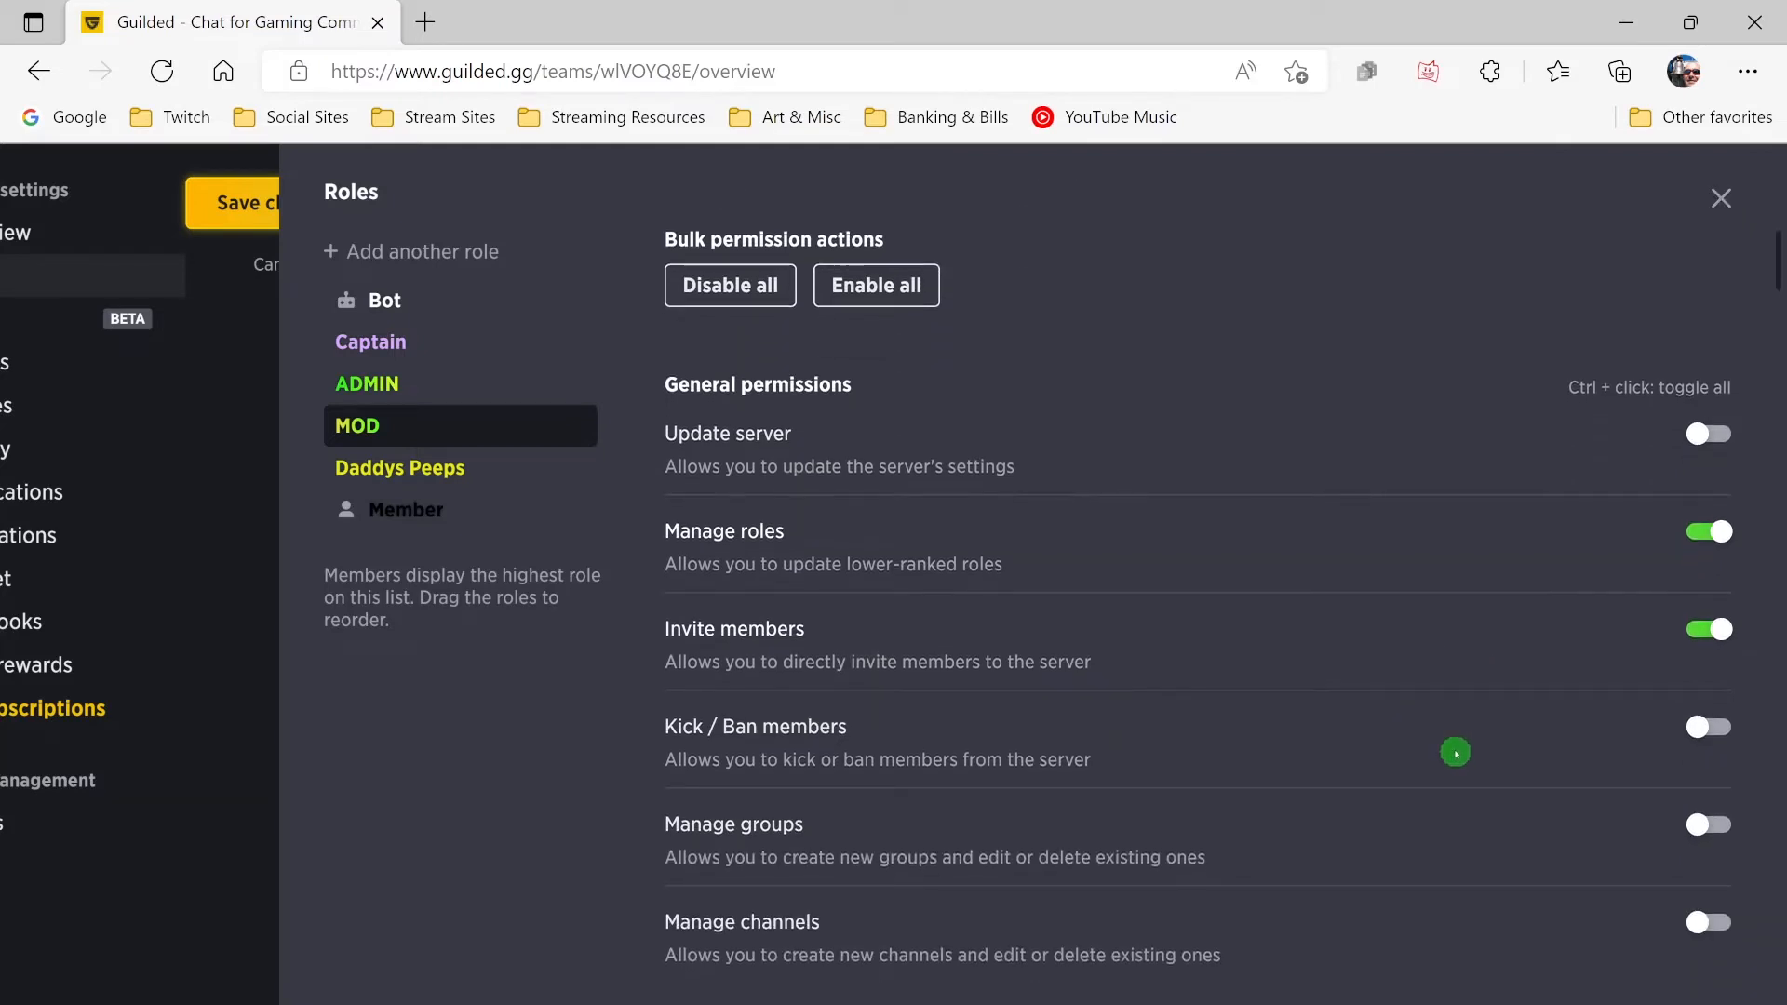
pyautogui.click(1709, 737)
pyautogui.scroll(-1, 1563, 755)
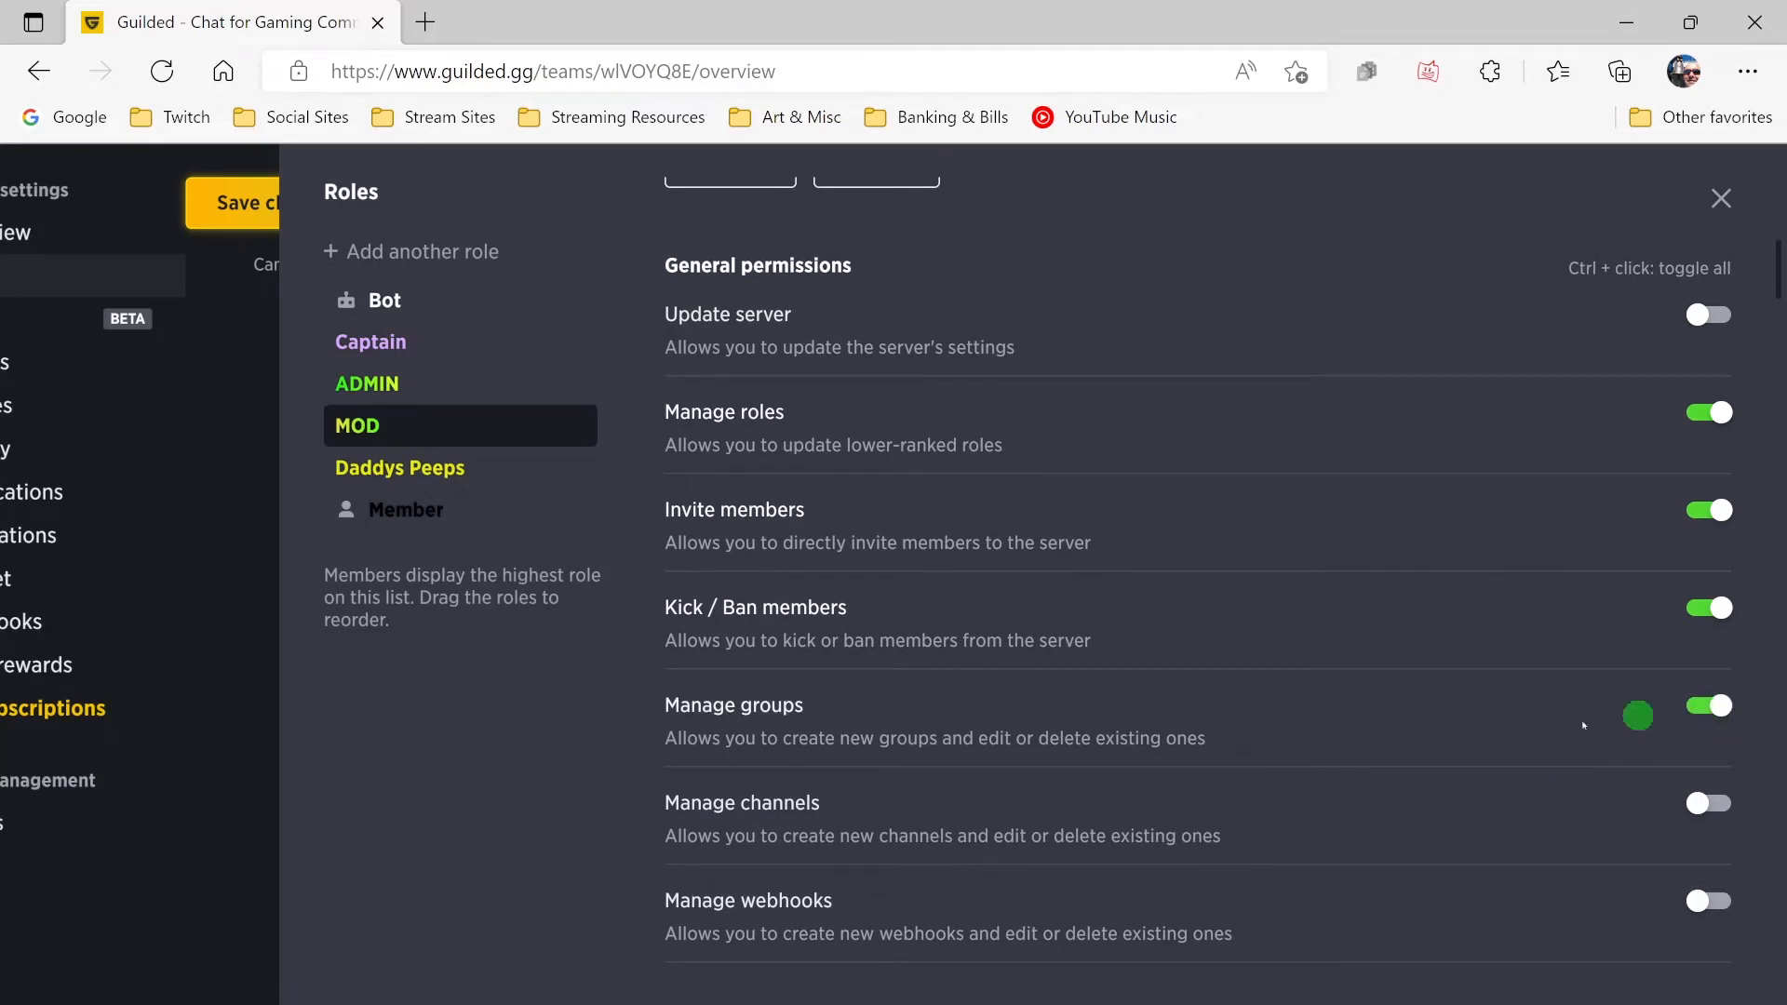
pyautogui.scroll(-1, 1383, 768)
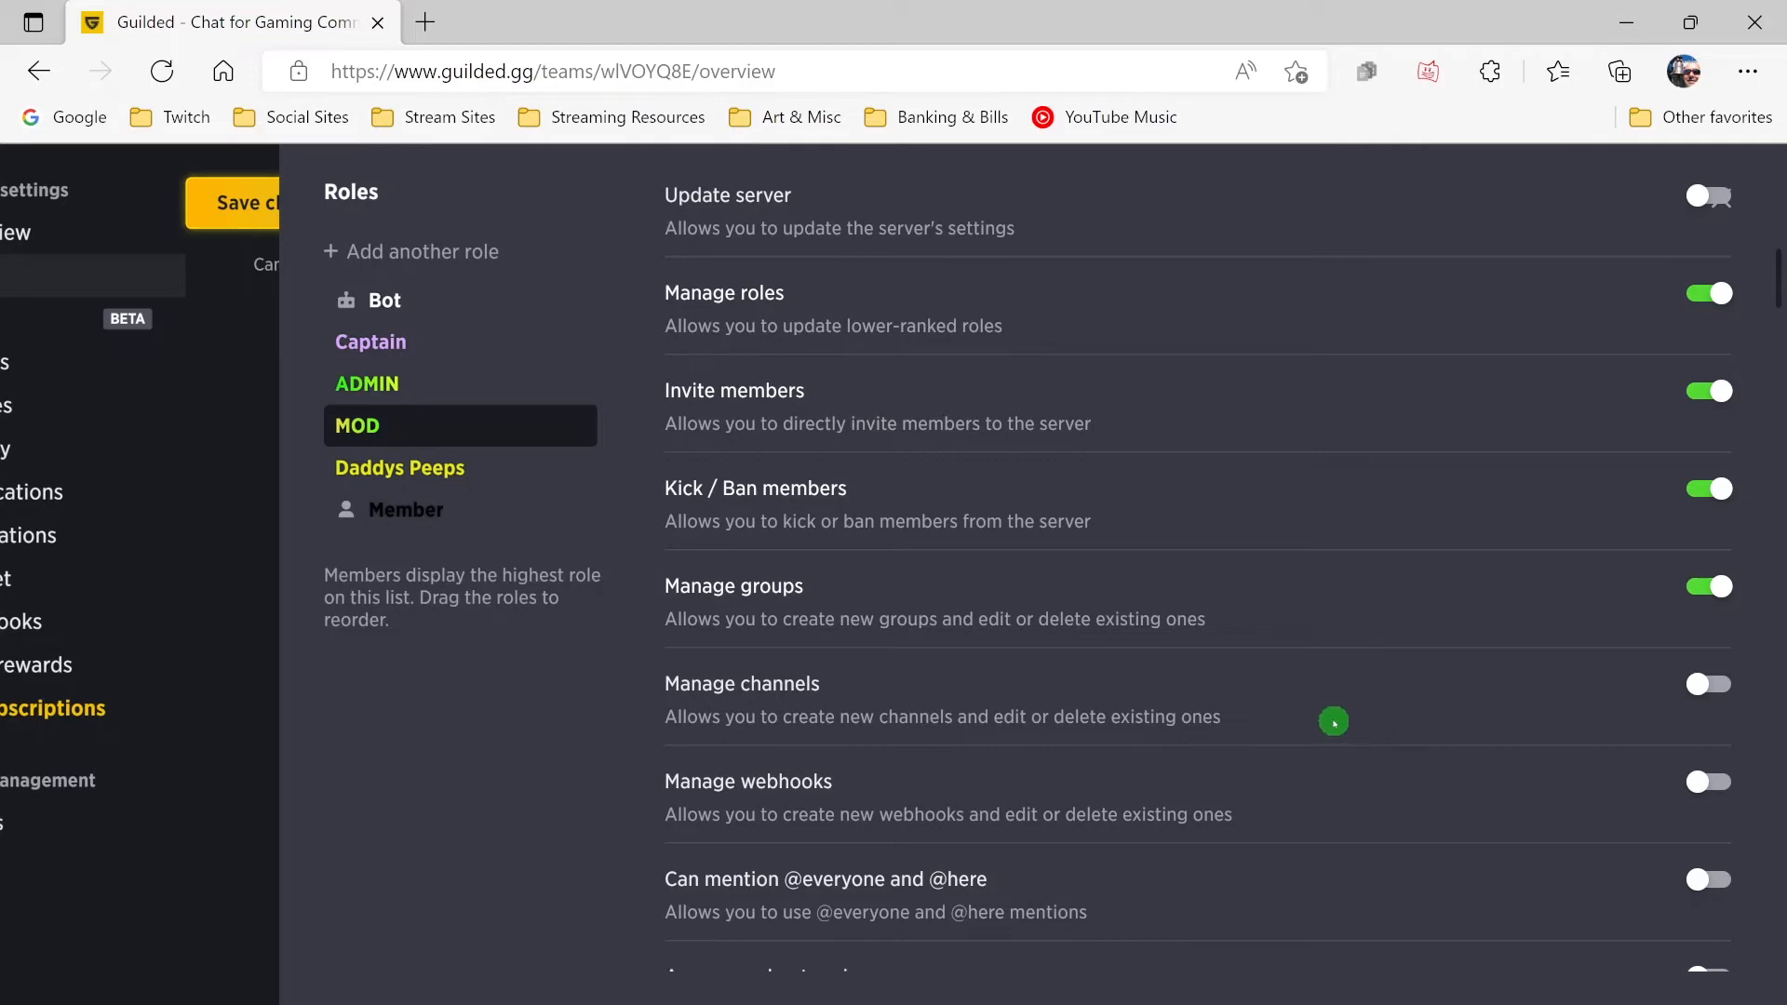
pyautogui.scroll(-2, 1313, 742)
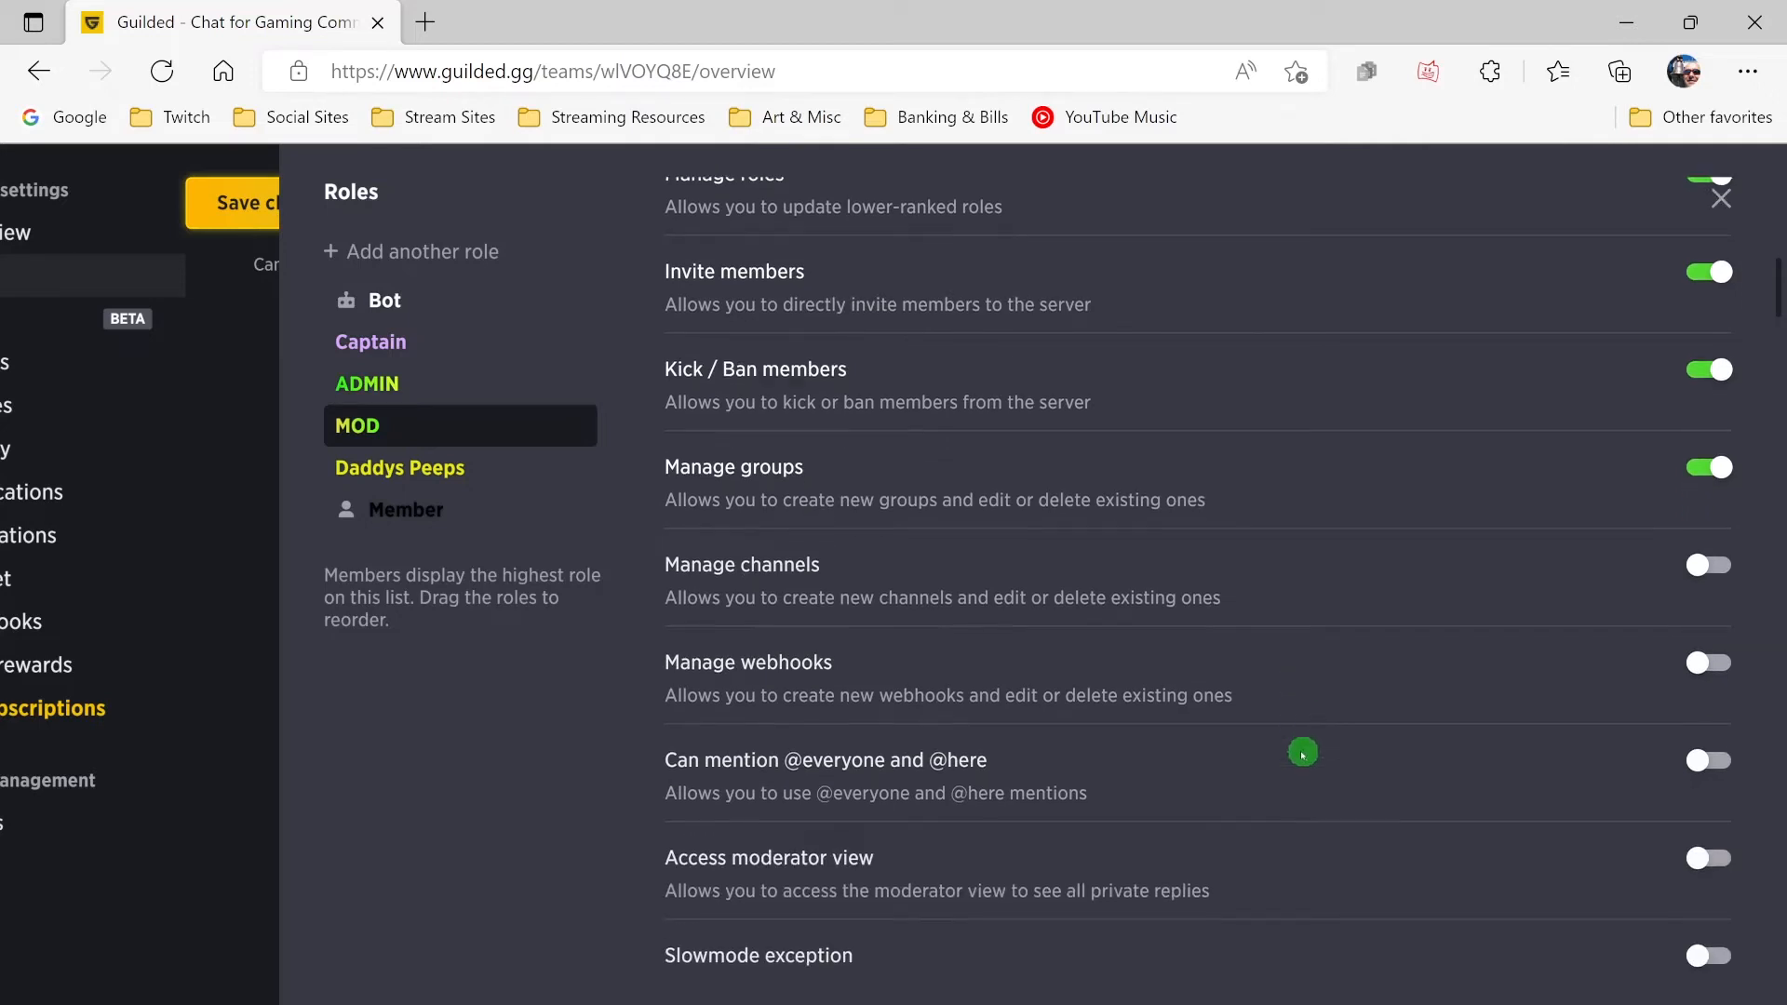
pyautogui.scroll(-2, 1298, 749)
pyautogui.click(1708, 642)
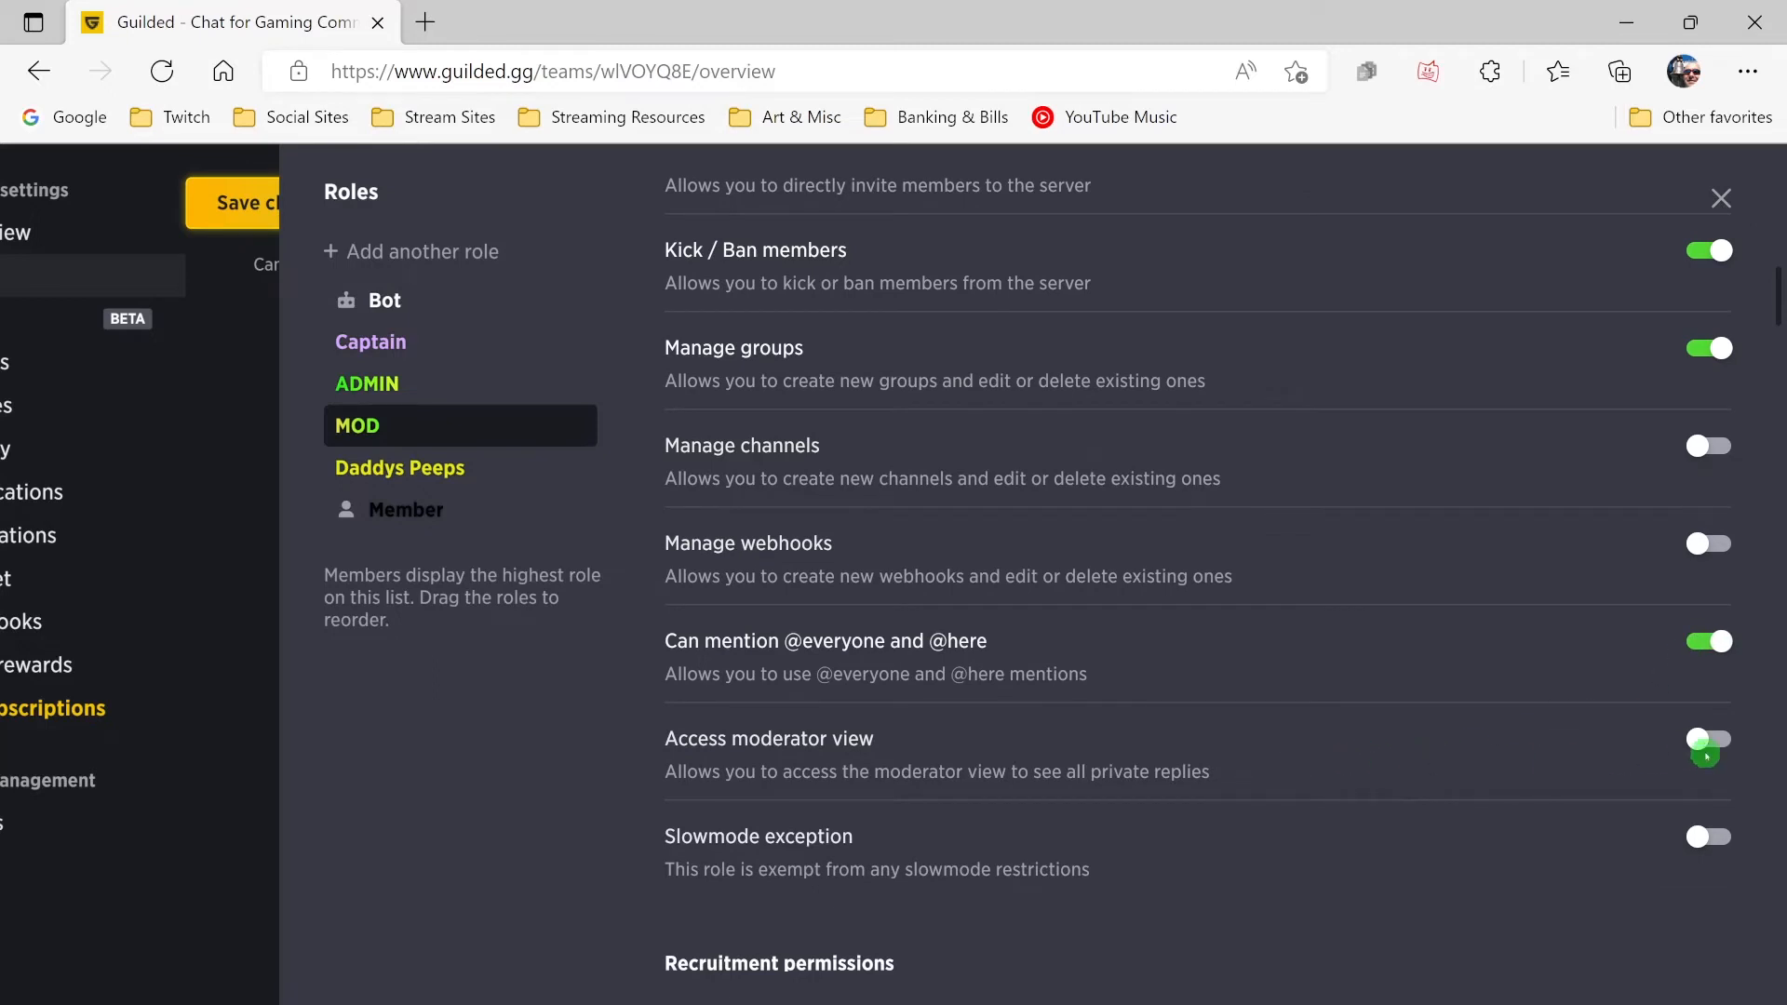
pyautogui.scroll(-2, 1491, 847)
pyautogui.click(1710, 722)
# - Enable the View announcements, Create and remove announcements and Manage announcements permissions for the MOD role
pyautogui.scroll(-1, 1481, 756)
pyautogui.scroll(-3, 1480, 755)
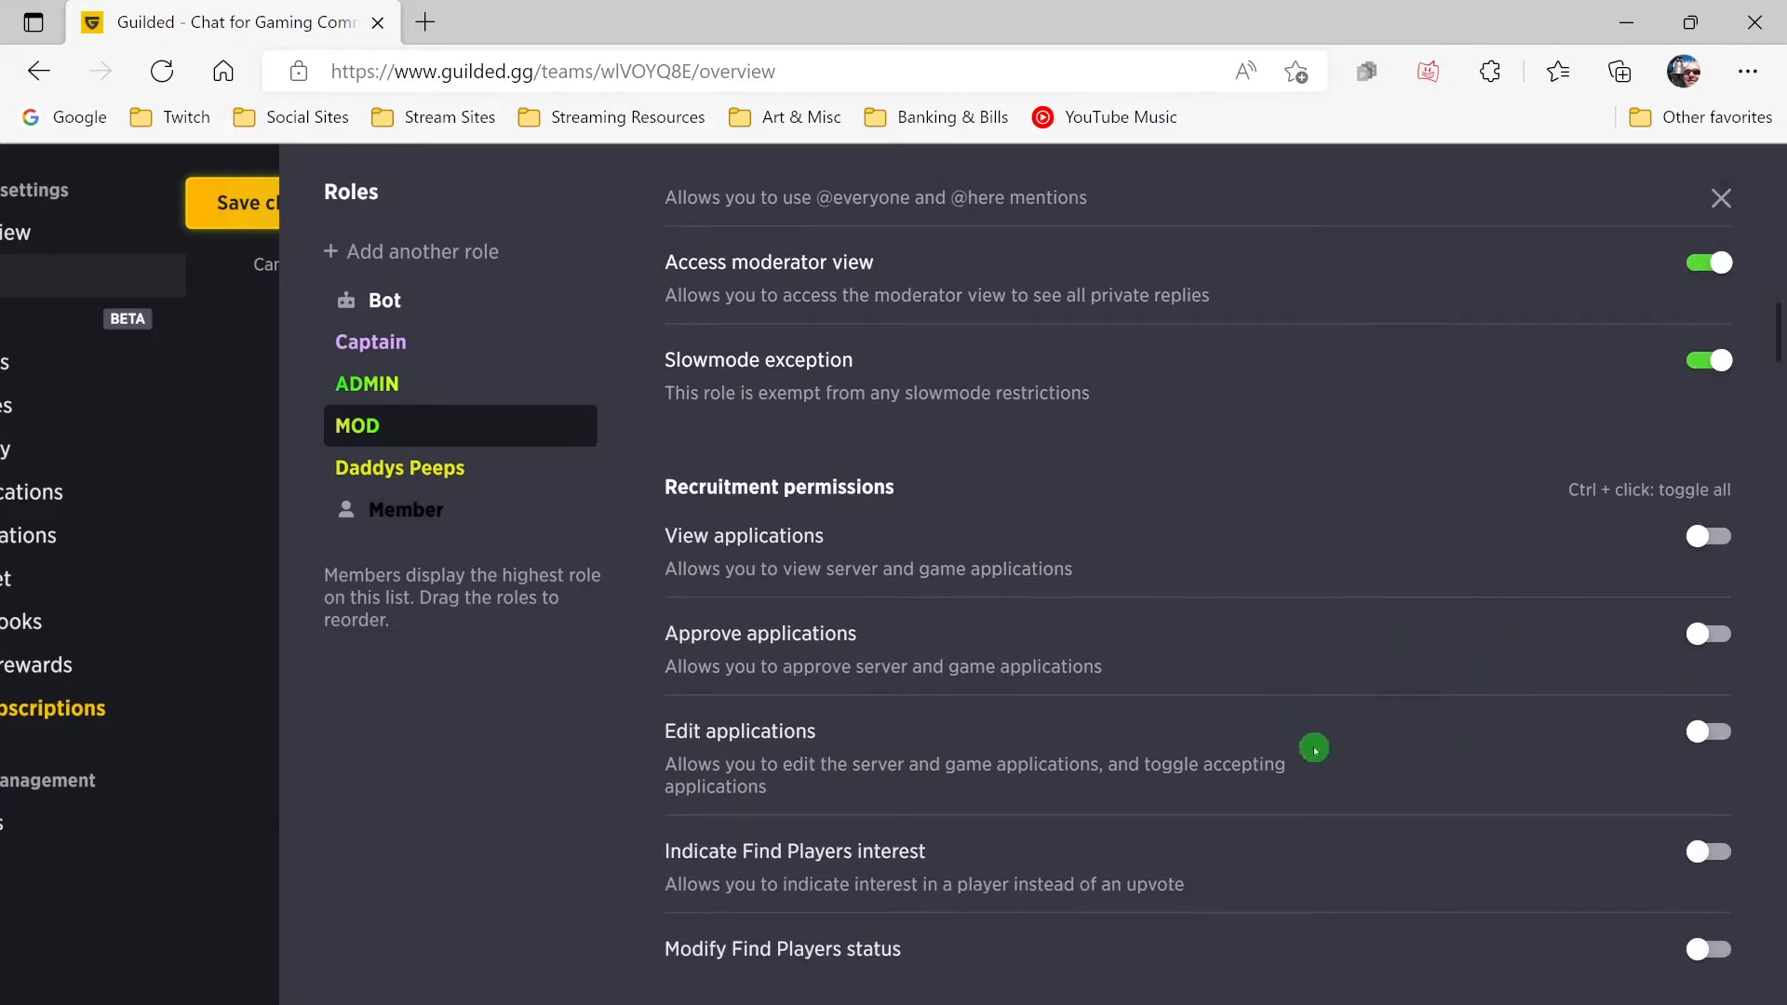
pyautogui.scroll(-2, 1313, 745)
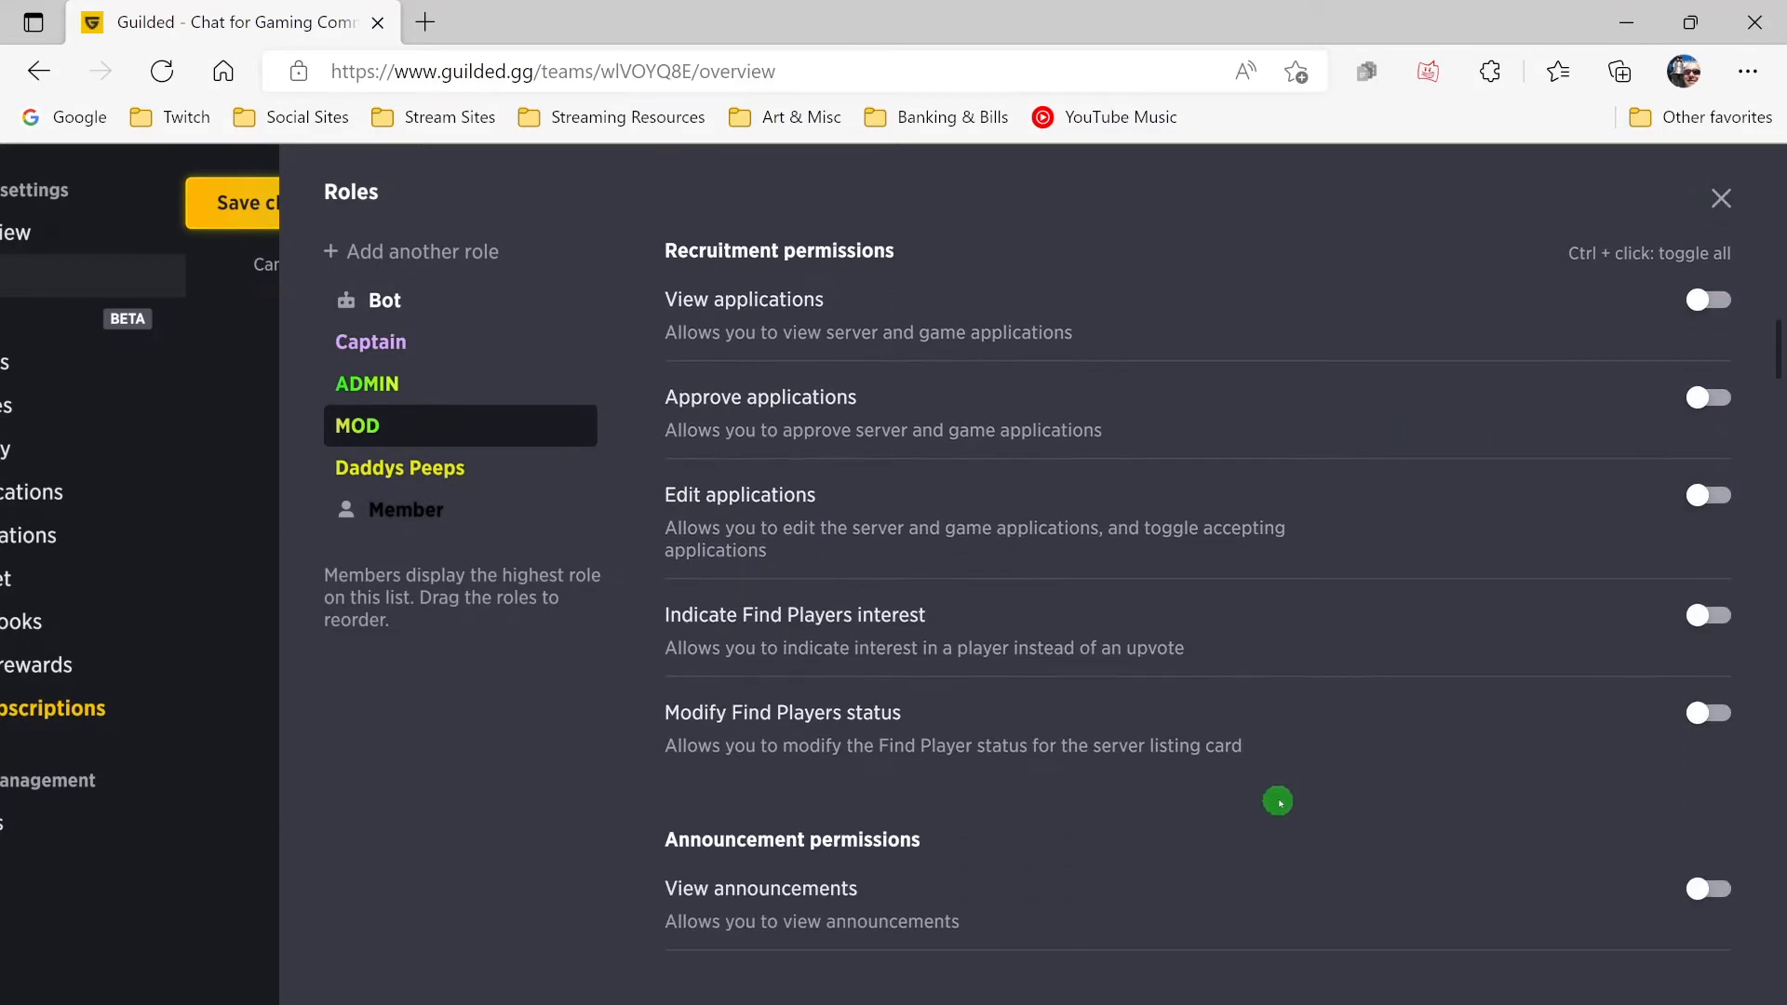
pyautogui.scroll(-1, 1322, 791)
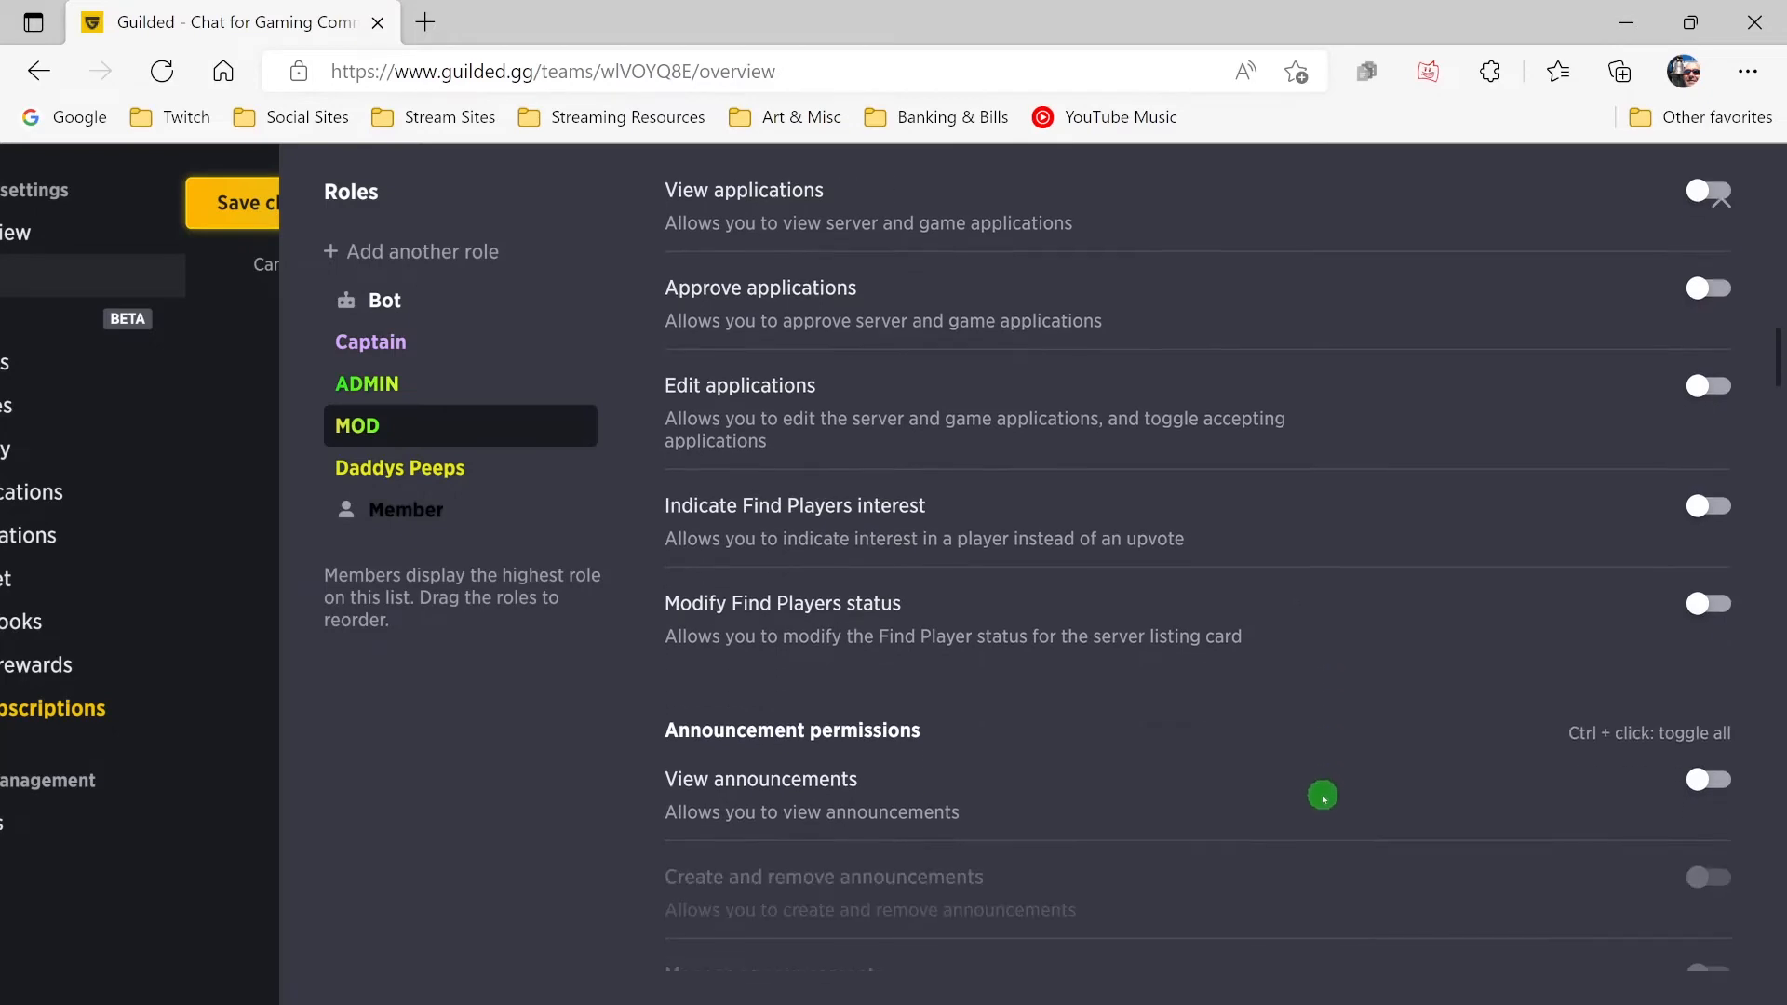
pyautogui.click(1698, 766)
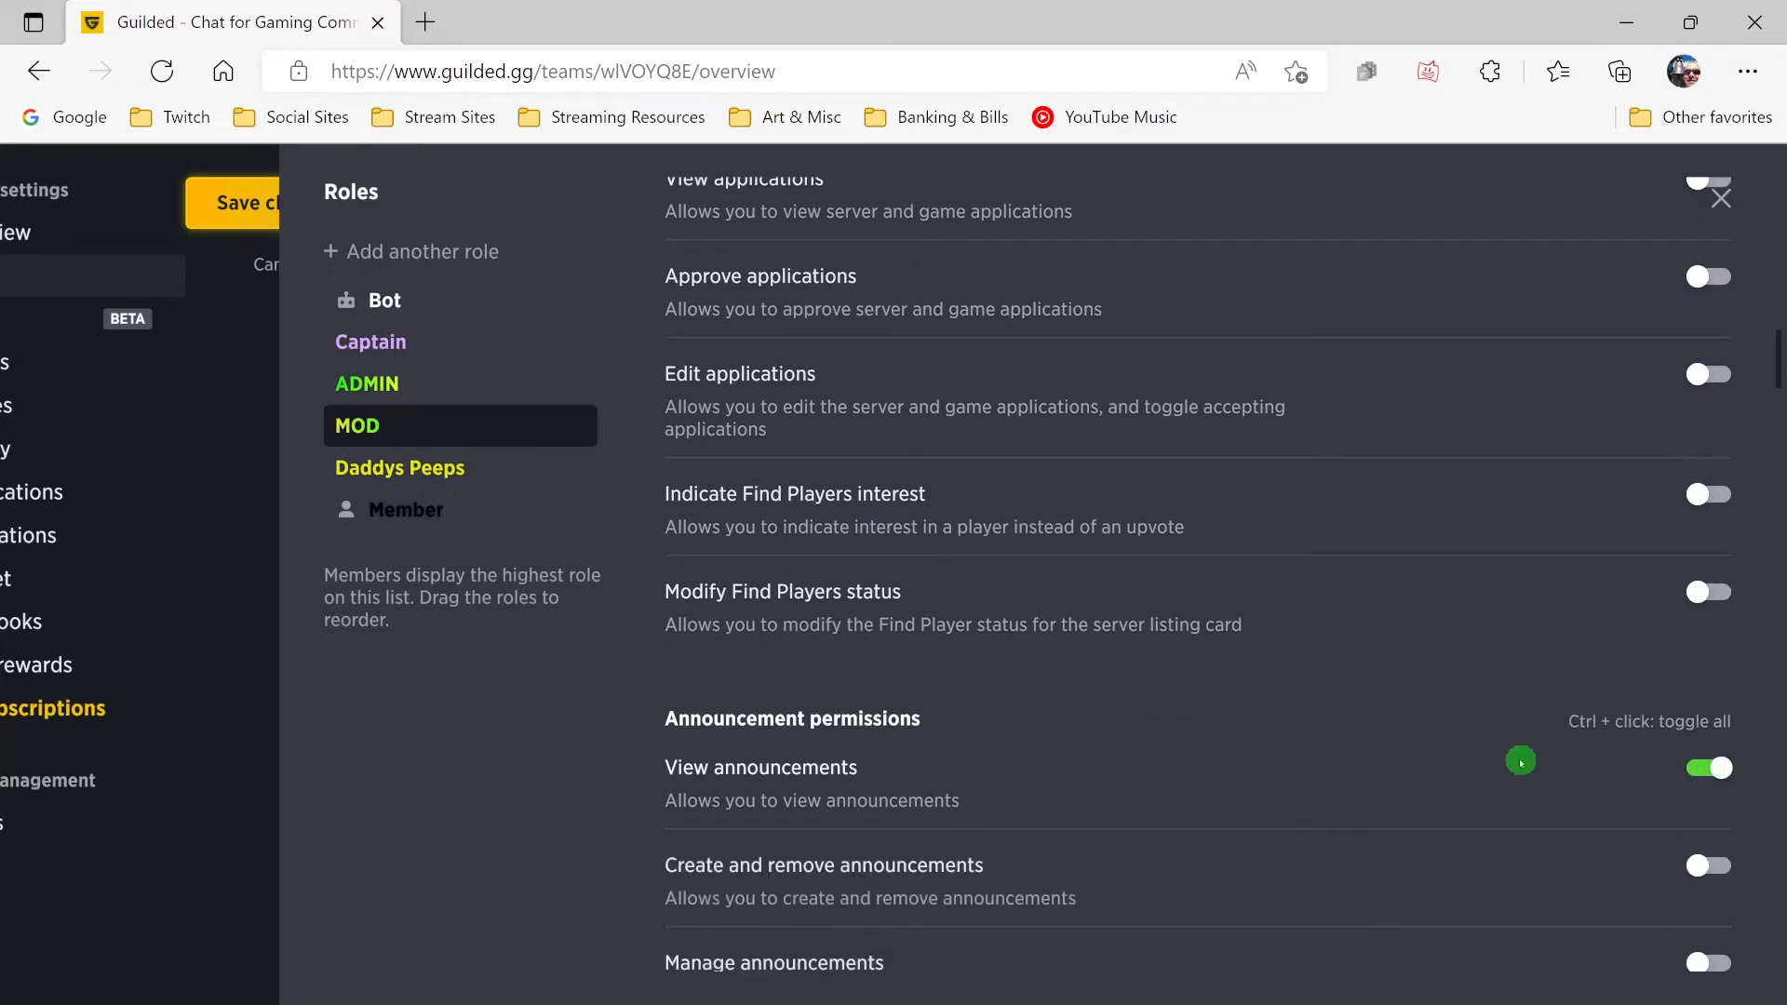
pyautogui.scroll(-2, 1520, 762)
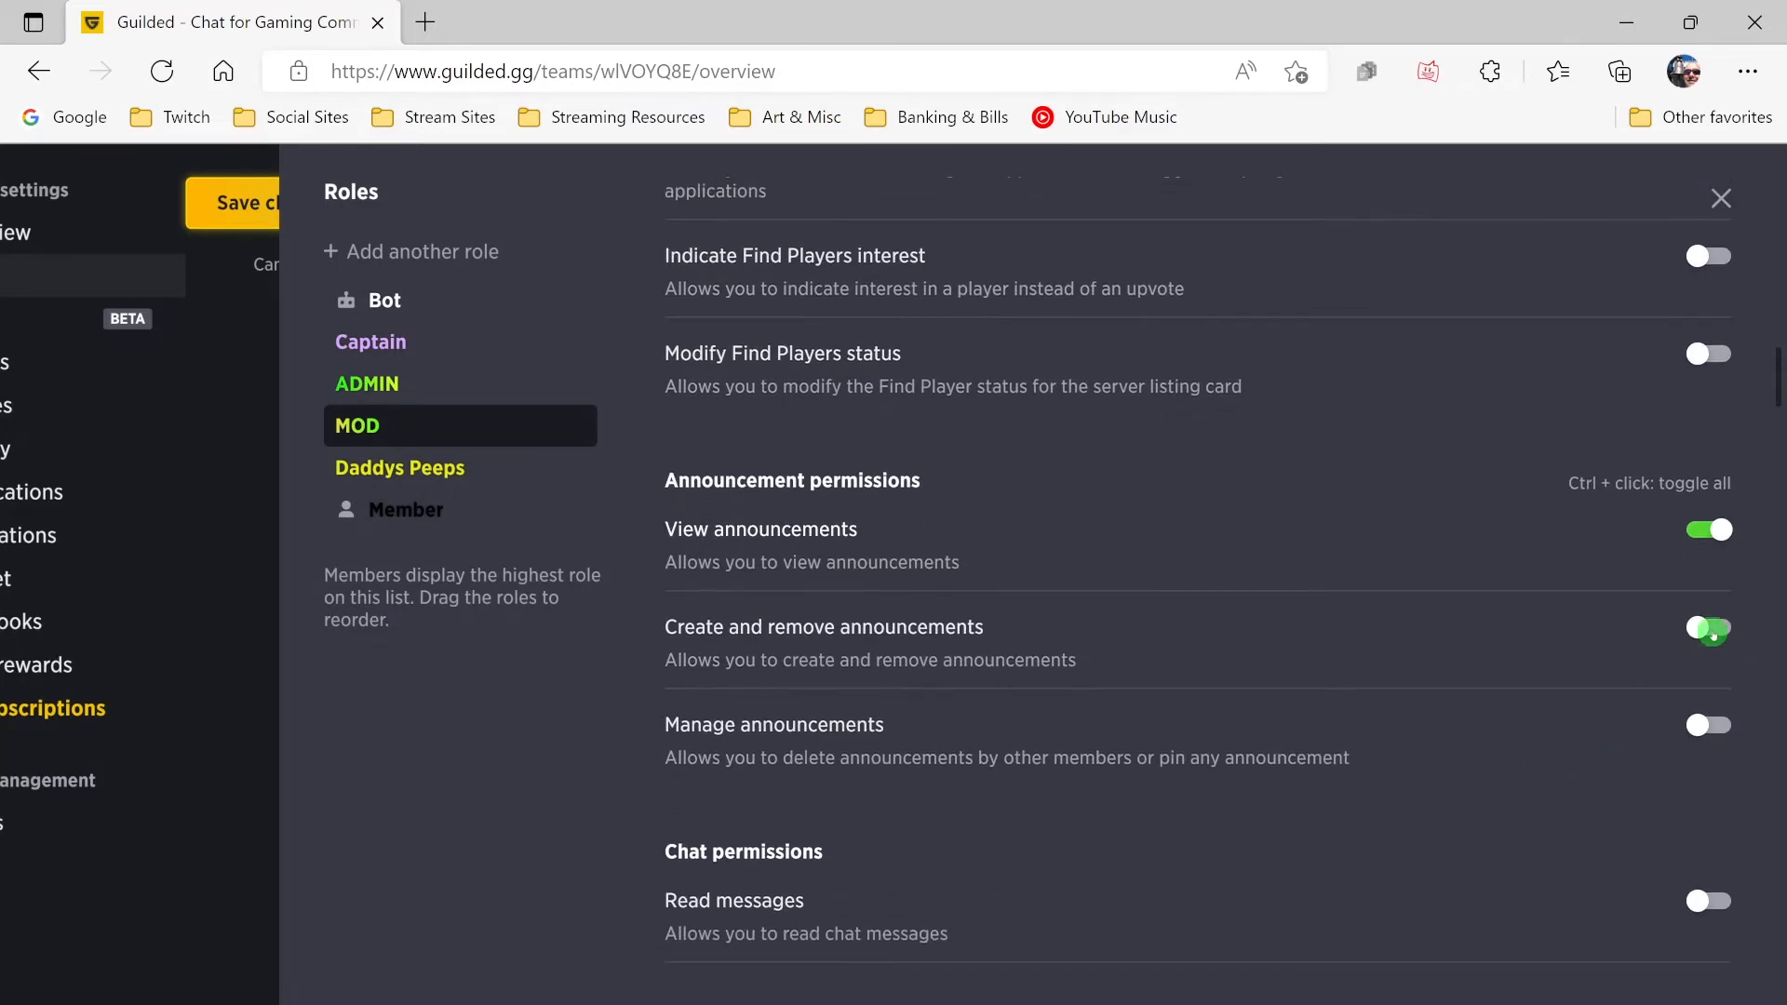
pyautogui.click(1708, 725)
# - Enable the Read messages, Send messages, Upload media and Create threads chat permissions for the MOD role
pyautogui.scroll(-1, 1489, 735)
pyautogui.scroll(-3, 1484, 740)
pyautogui.click(1710, 544)
pyautogui.click(1694, 667)
pyautogui.click(1719, 750)
pyautogui.click(1723, 840)
# - Enable Send messages in threads, Send private messages, Manage messages and Manage threads for the MOD role
pyautogui.scroll(-4, 1582, 786)
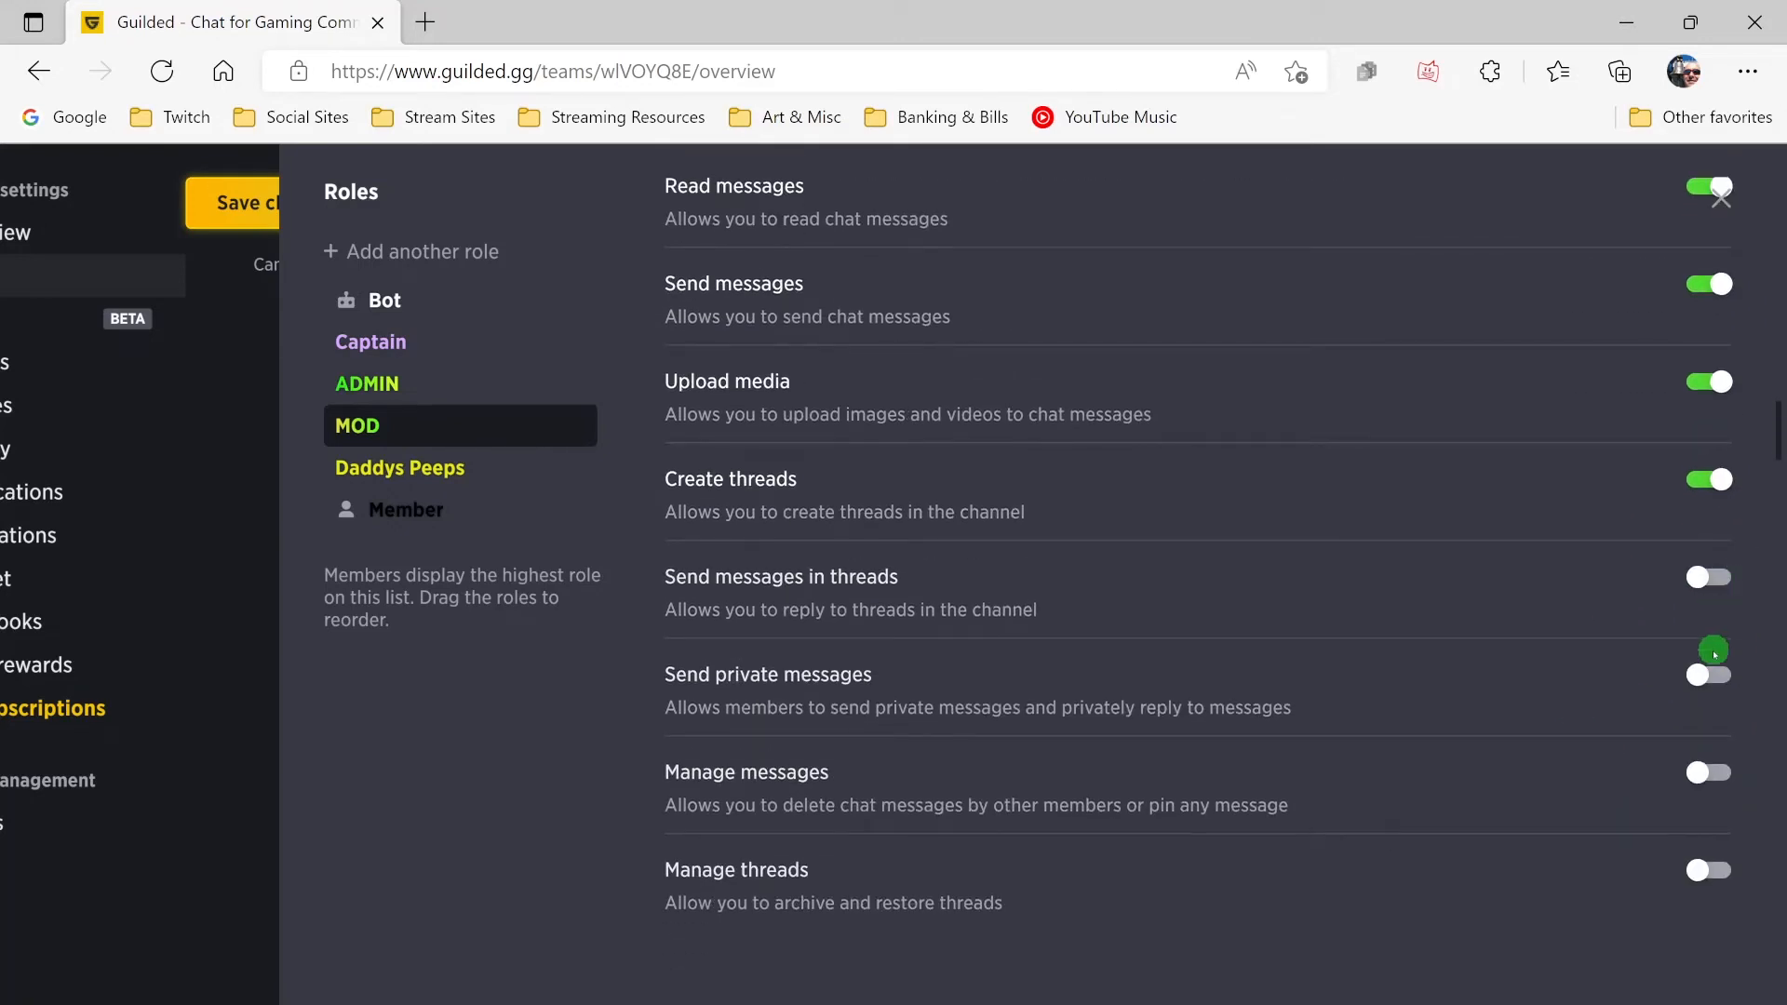
pyautogui.click(1706, 671)
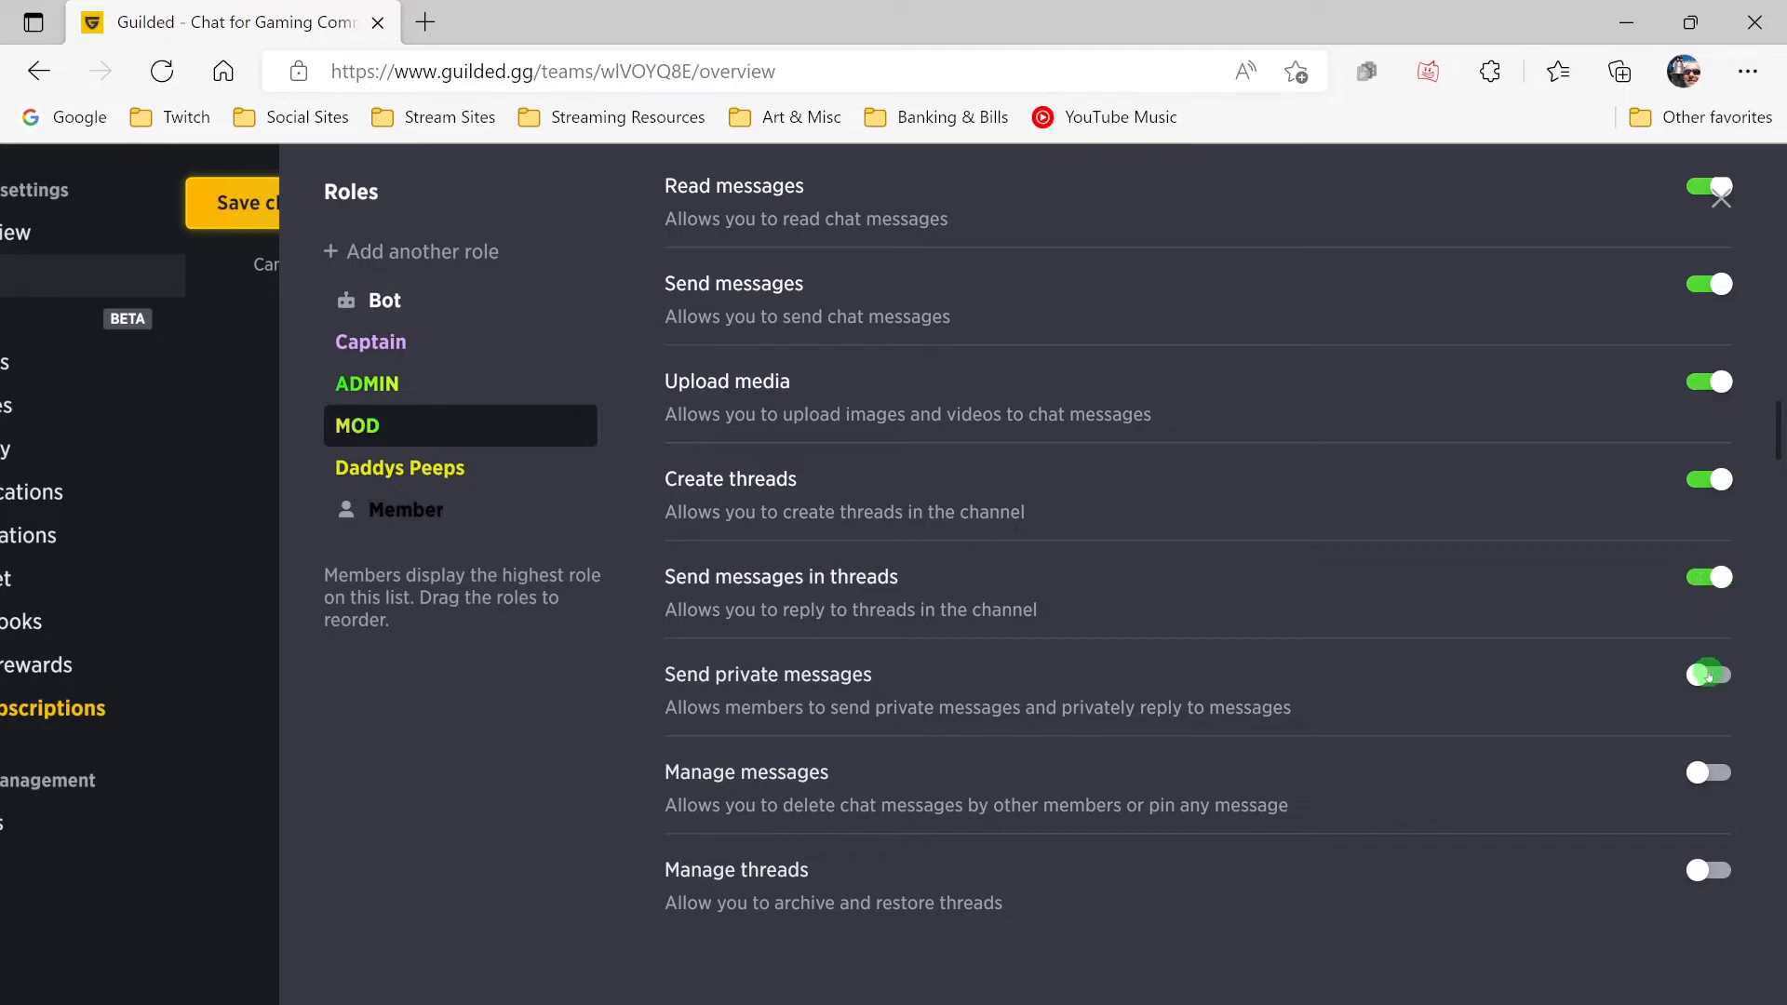
pyautogui.click(1715, 776)
pyautogui.click(1708, 904)
pyautogui.click(1731, 860)
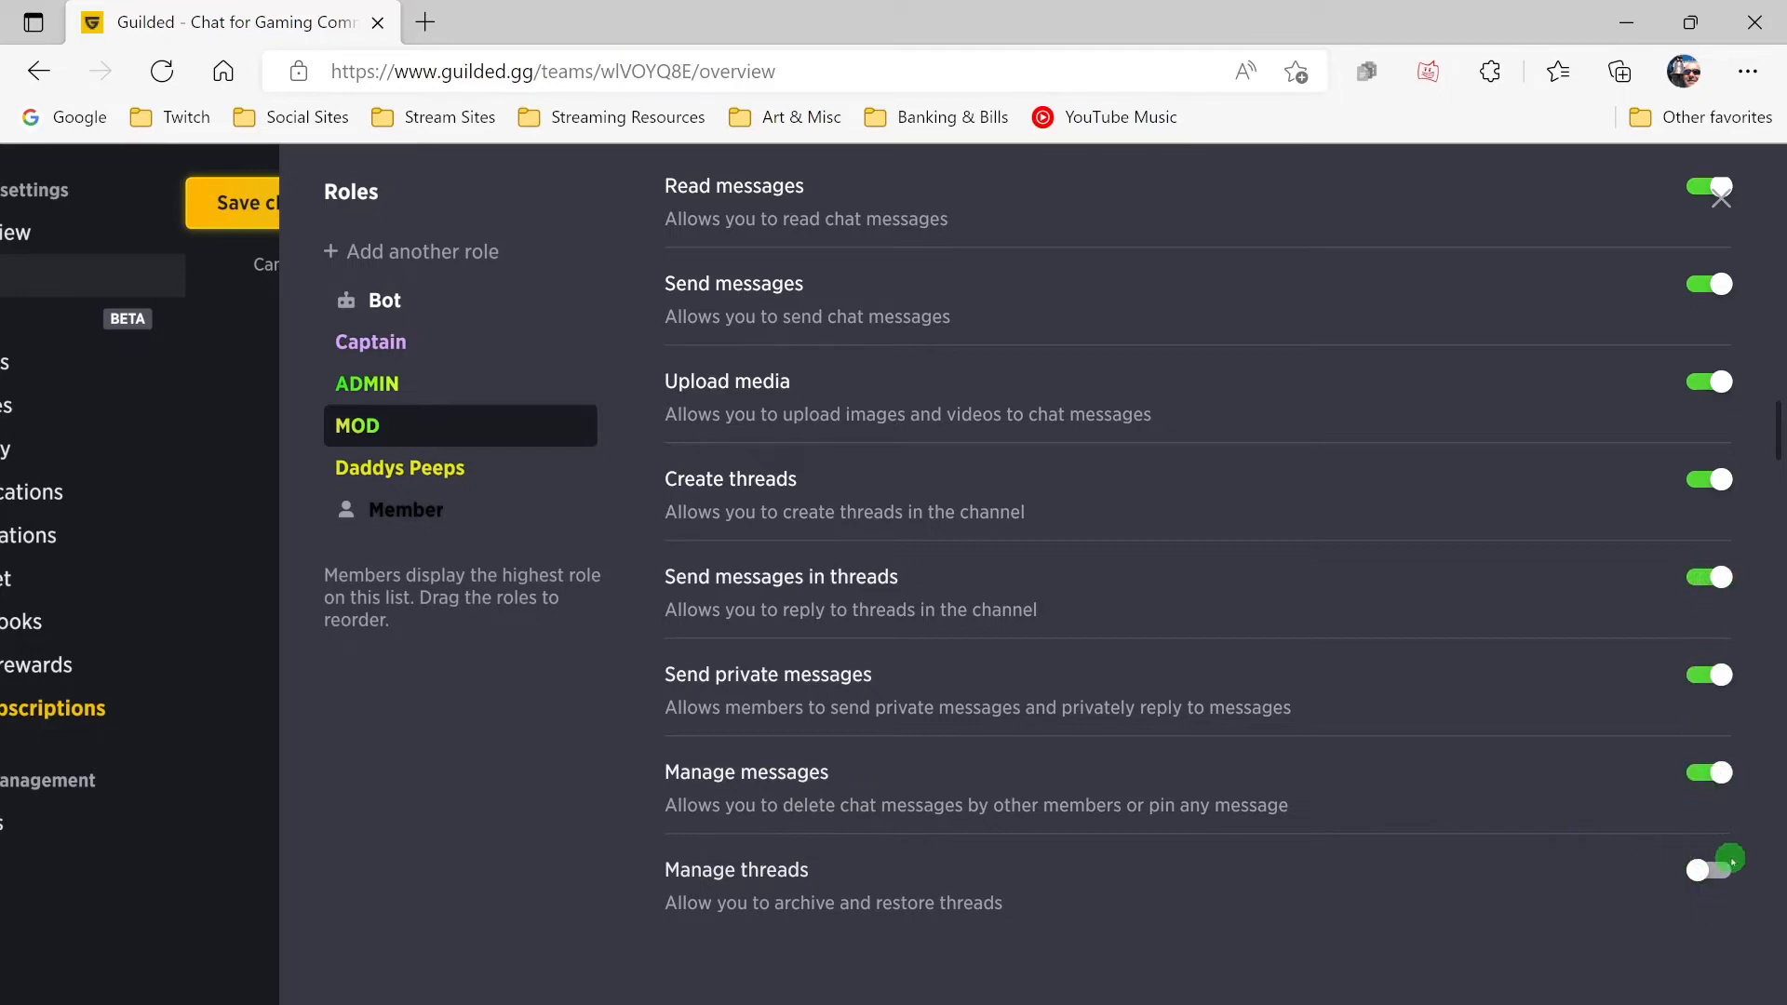
# - Enable the View events, Create events, Manage events and Remove events calendar permissions for the MOD role
pyautogui.scroll(-5, 1475, 742)
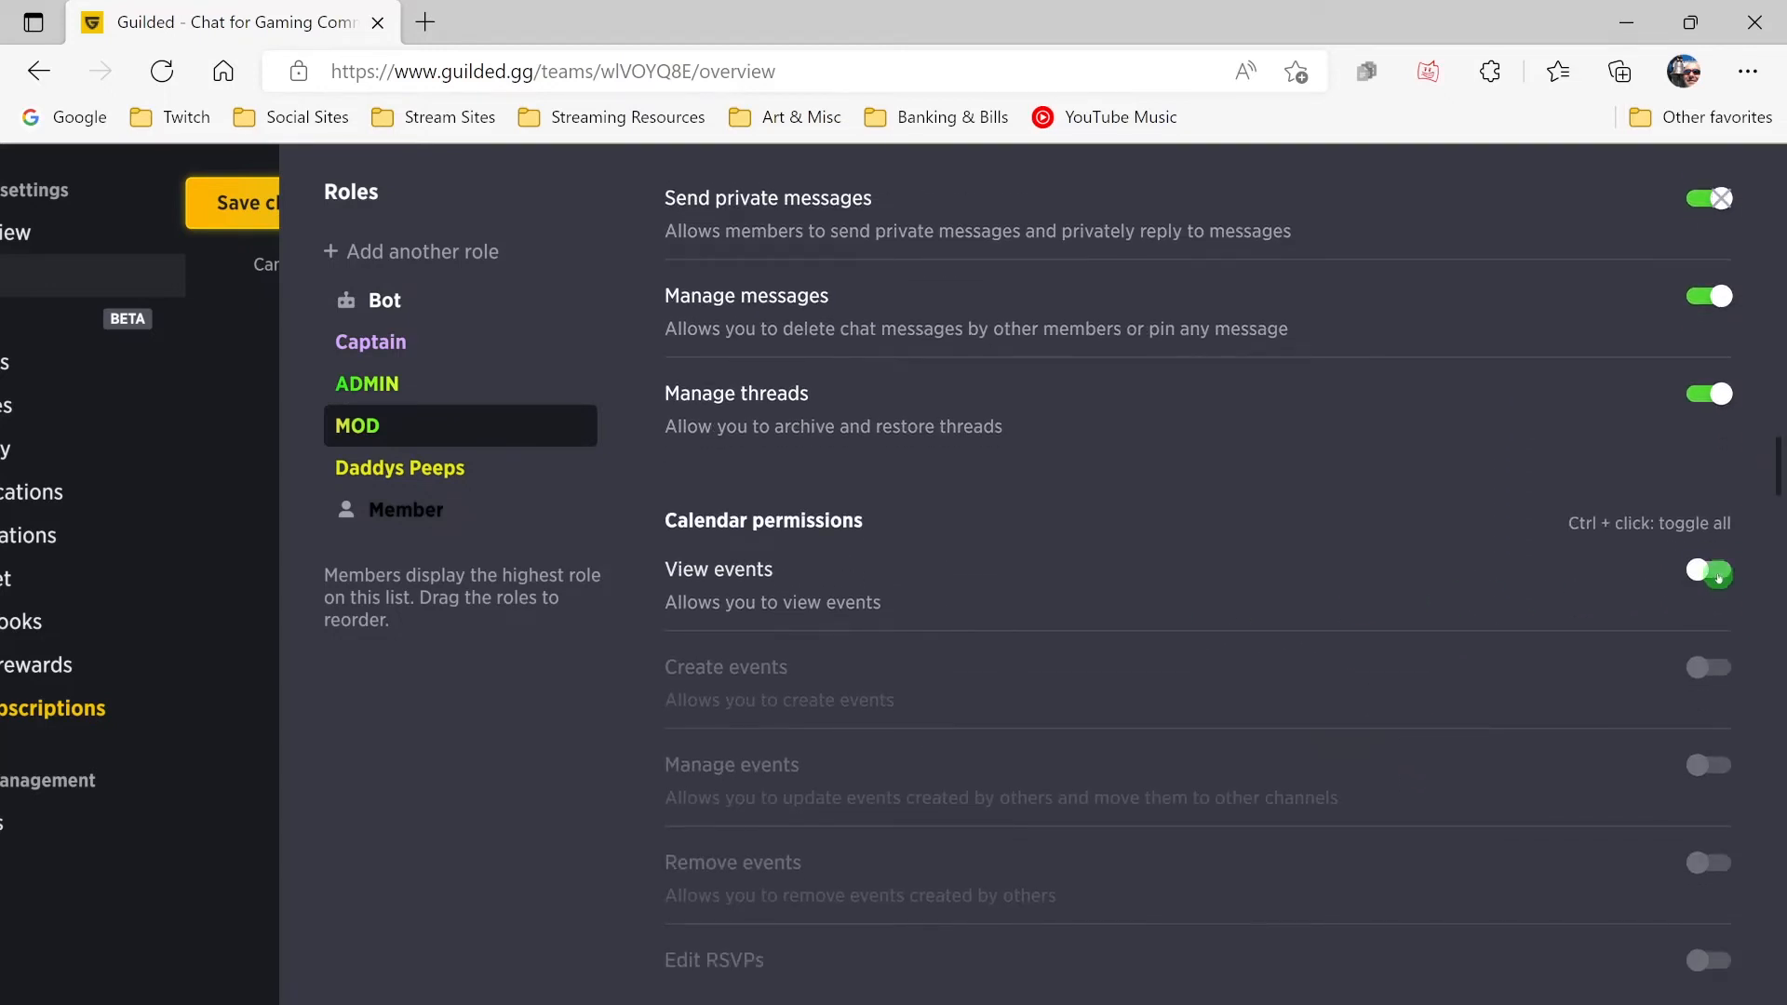
pyautogui.click(1718, 577)
pyautogui.click(1714, 667)
pyautogui.click(1715, 766)
pyautogui.click(1713, 876)
# - Enable the Read forums, Create forum topics and Create topic replies permissions for the MOD role
pyautogui.scroll(-4, 1544, 801)
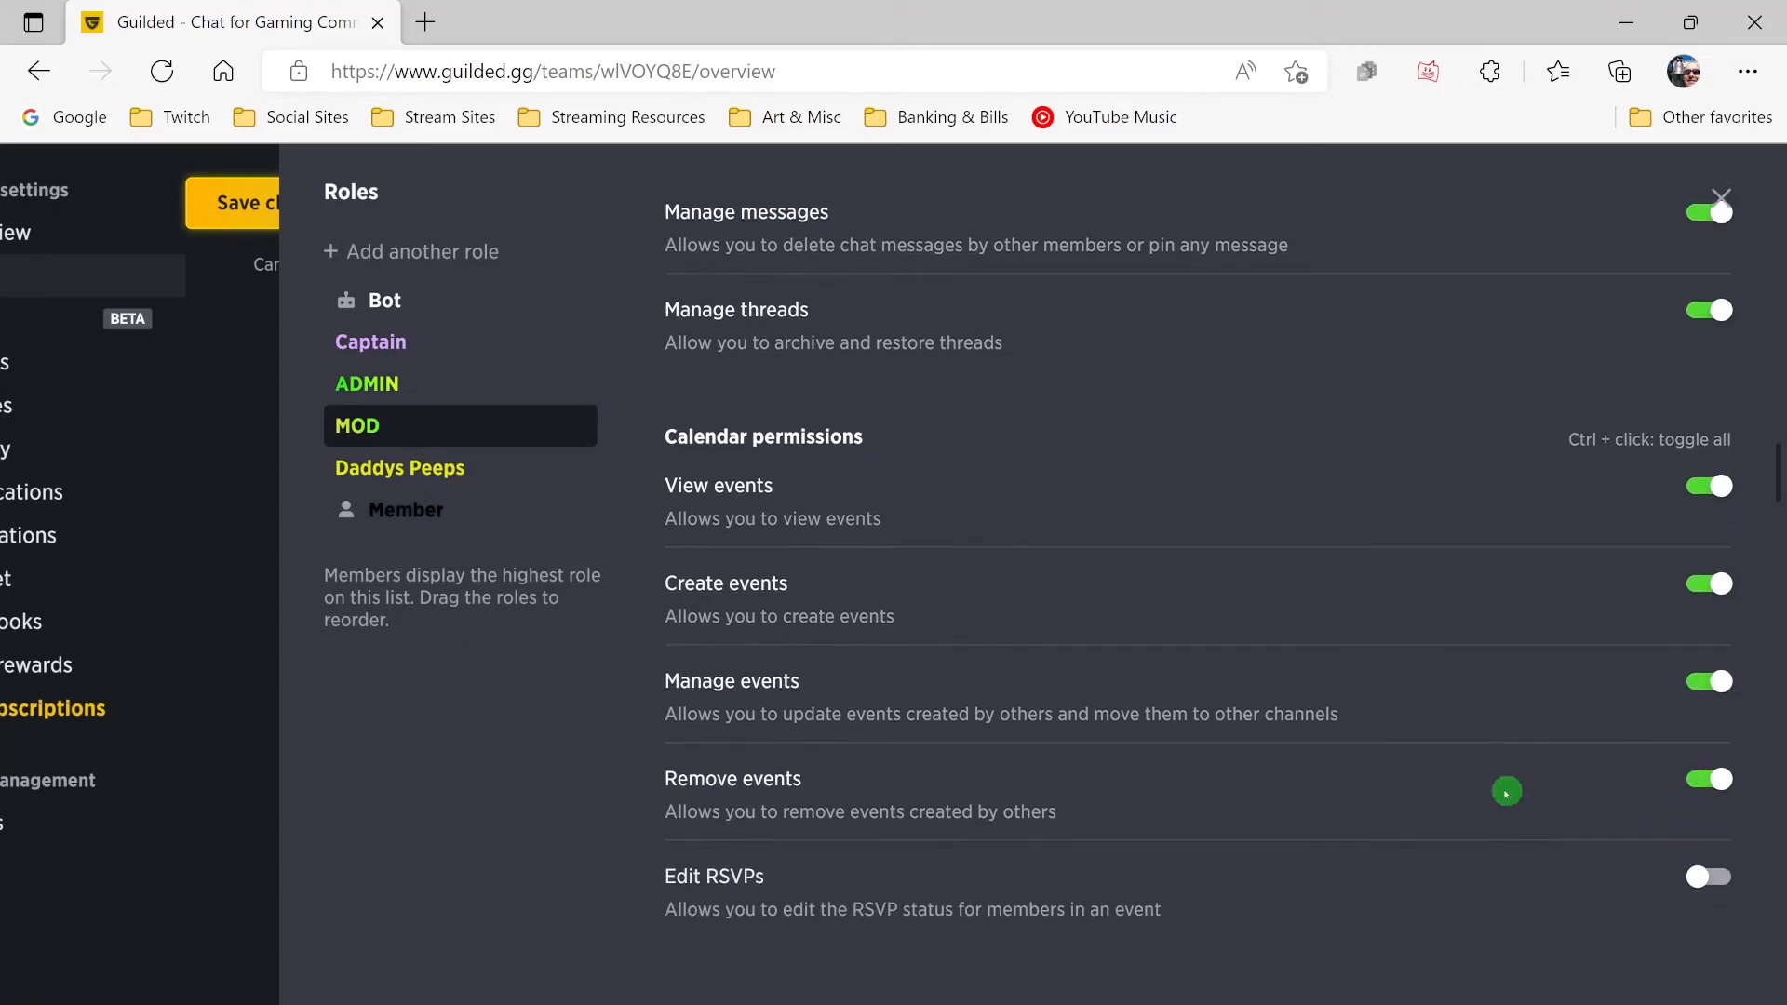
pyautogui.scroll(-1, 1351, 769)
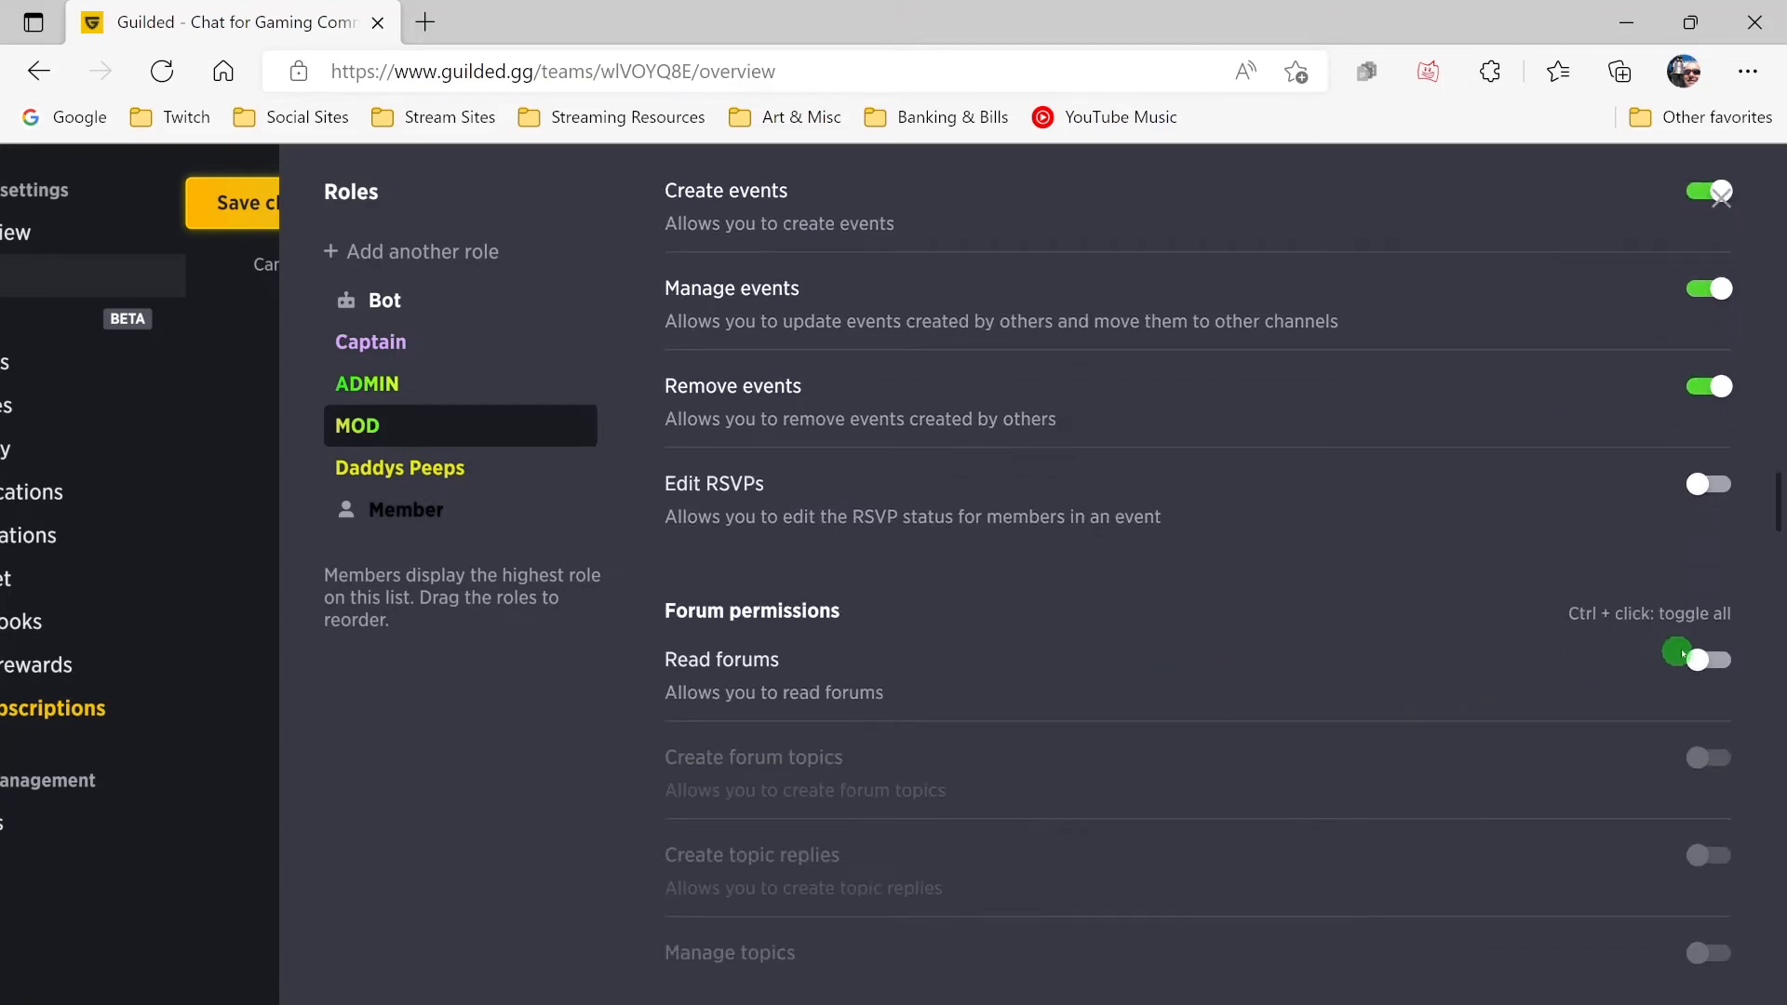
pyautogui.scroll(-2, 1507, 680)
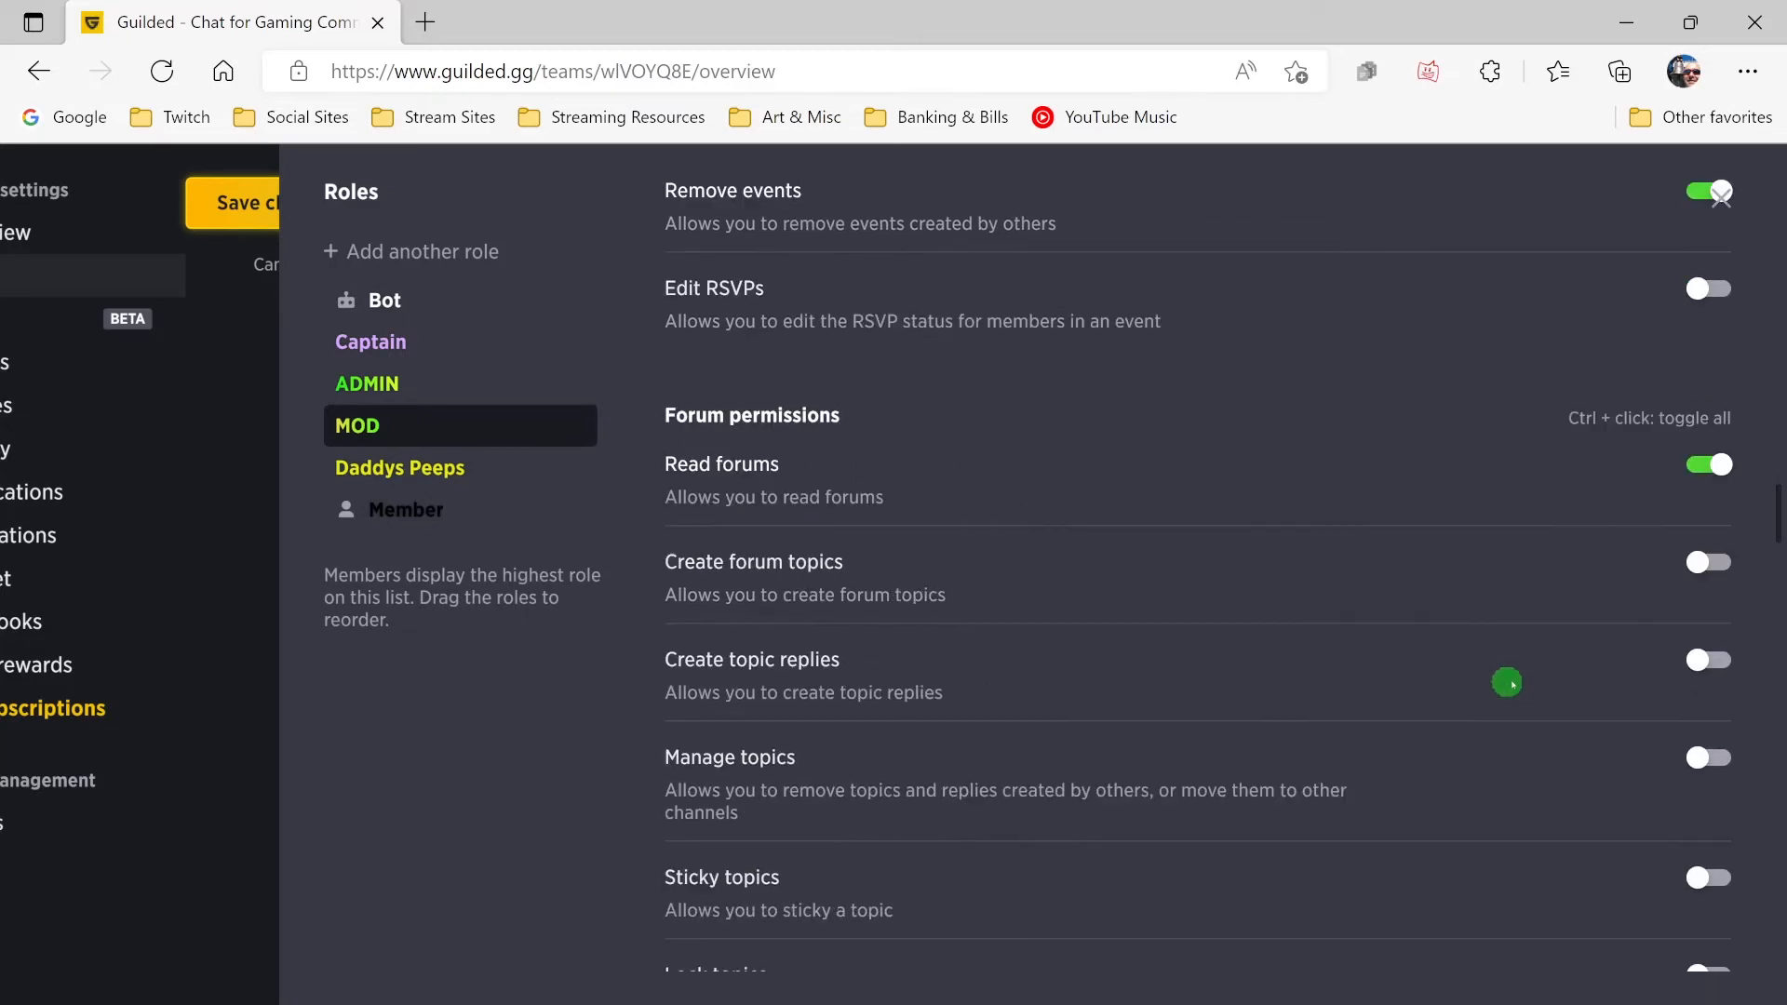
pyautogui.click(1706, 523)
pyautogui.click(1705, 619)
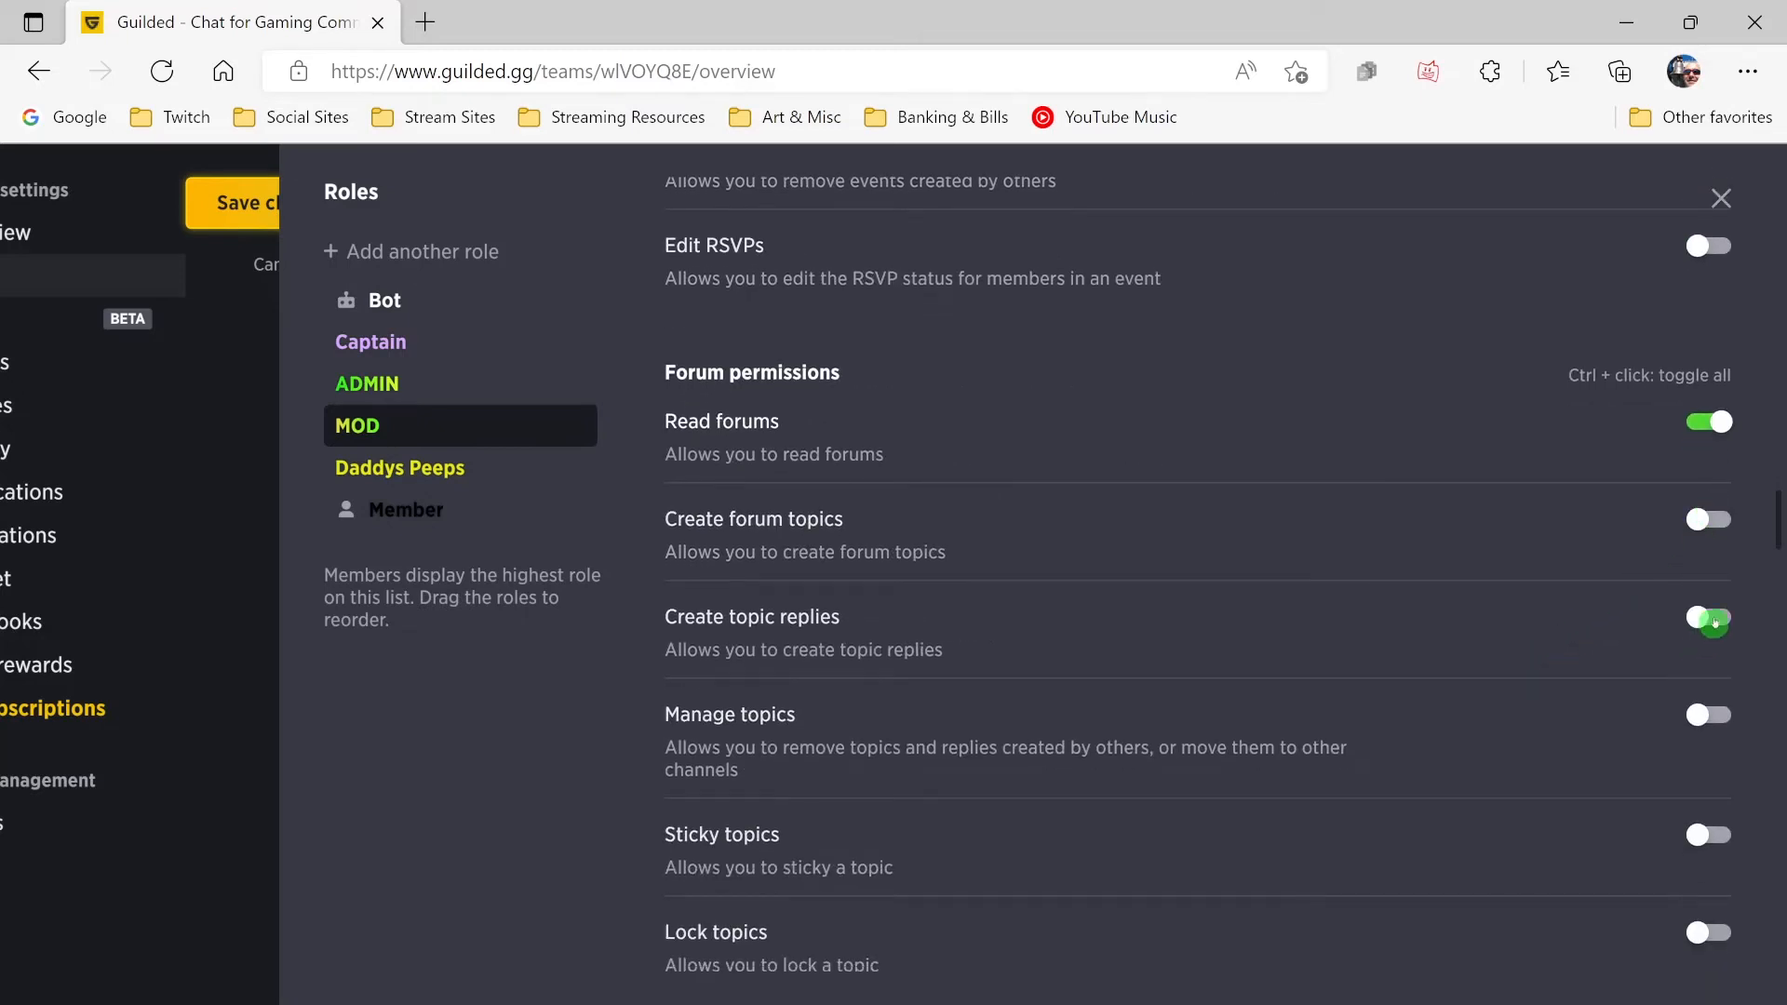
pyautogui.click(1712, 522)
# - Enable the Manage topics, Sticky topics and Lock topics forum permissions for the MOD role
pyautogui.click(1715, 729)
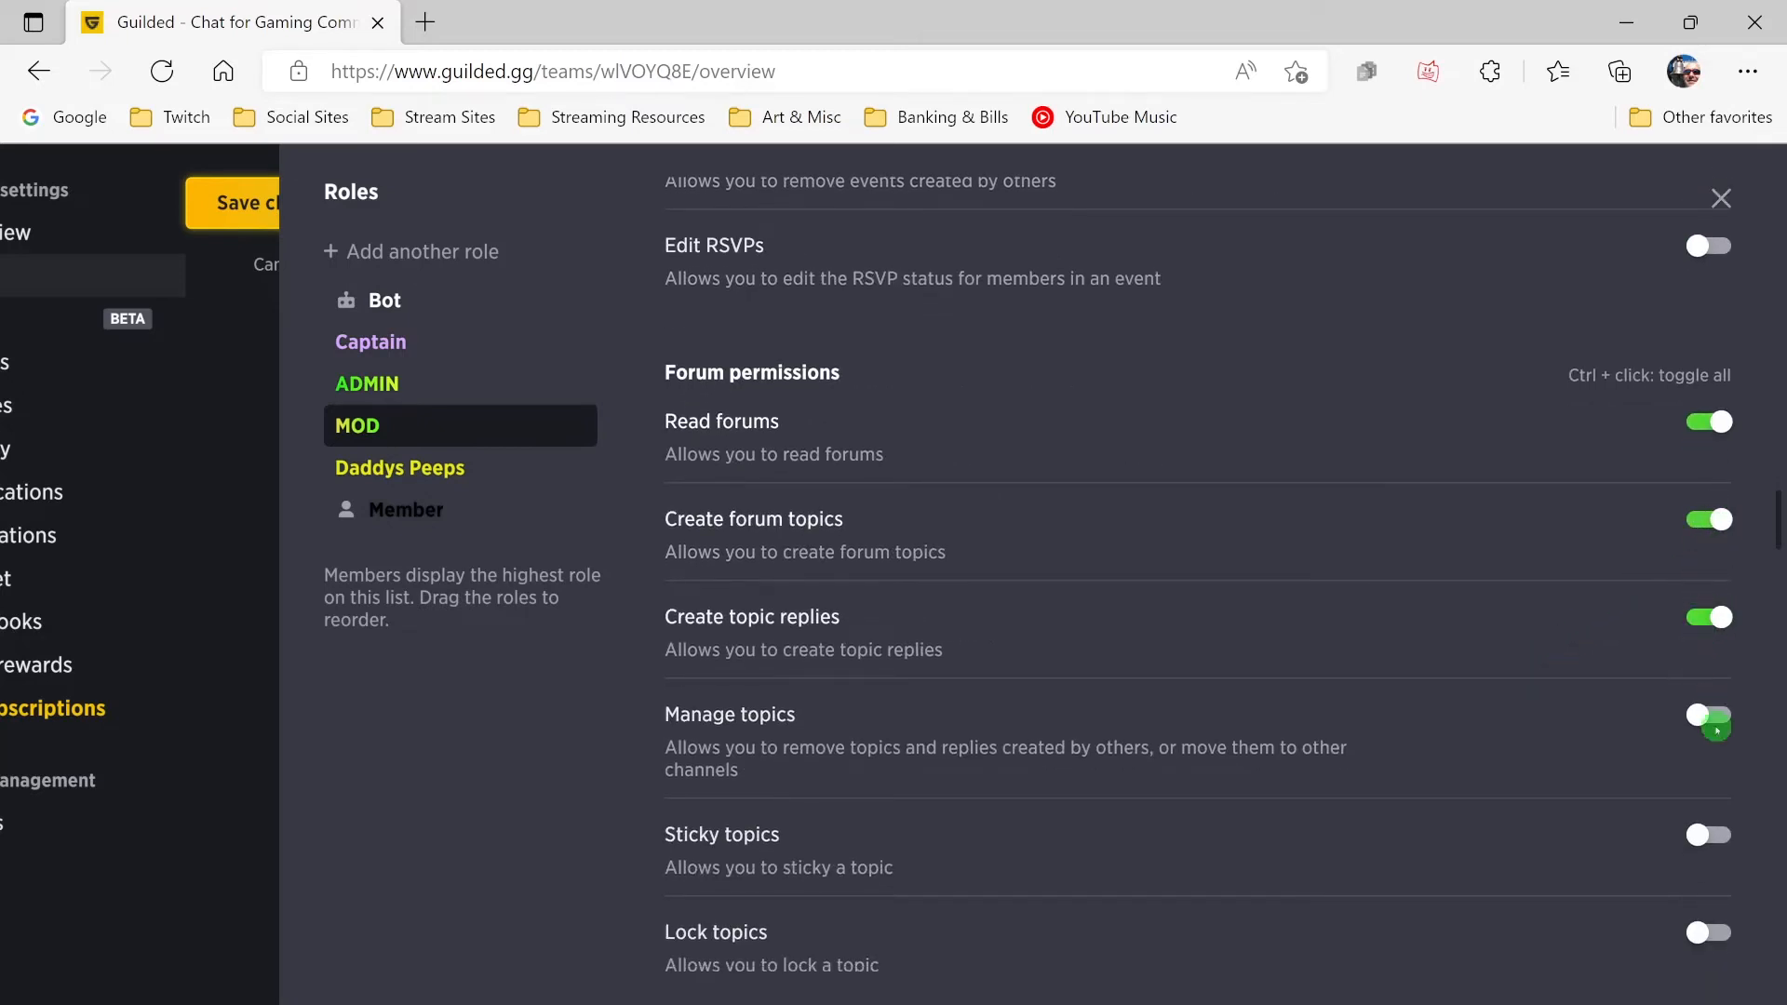
pyautogui.click(1710, 836)
pyautogui.scroll(-1, 1595, 816)
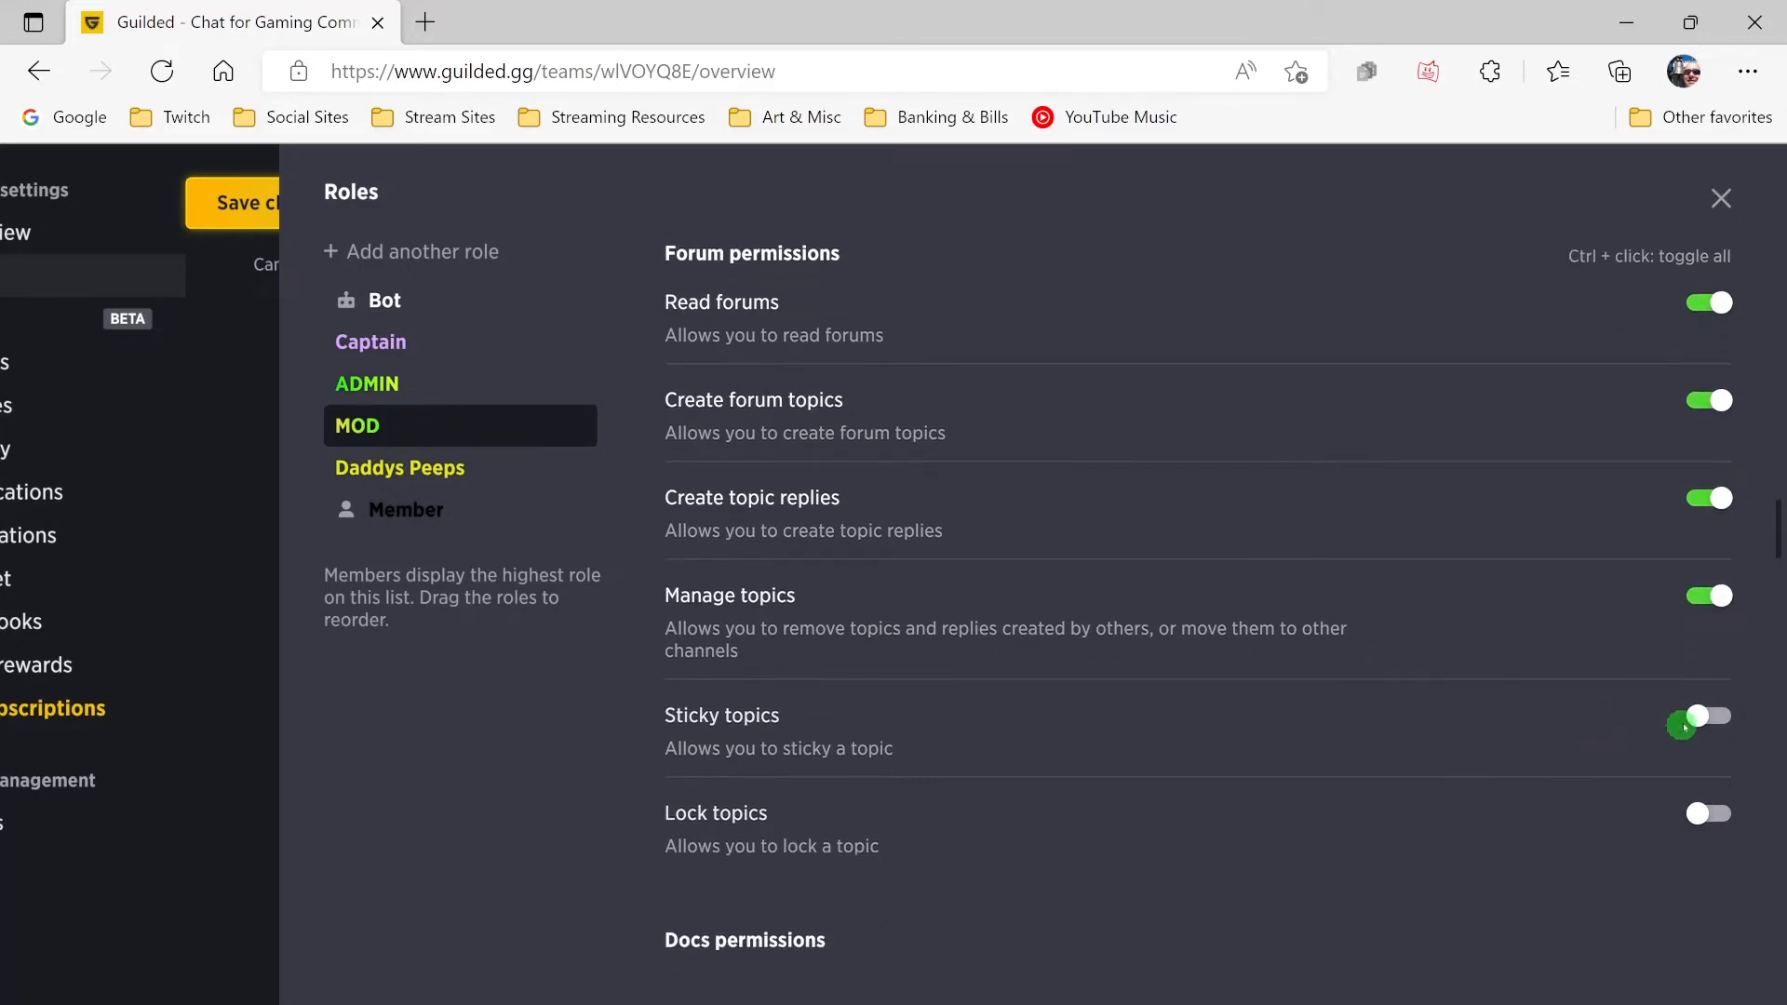
pyautogui.click(1702, 719)
pyautogui.click(1686, 808)
# - Enable the View docs, Create docs, Manage docs and Remove docs permissions for the MOD role
pyautogui.scroll(-3, 1543, 753)
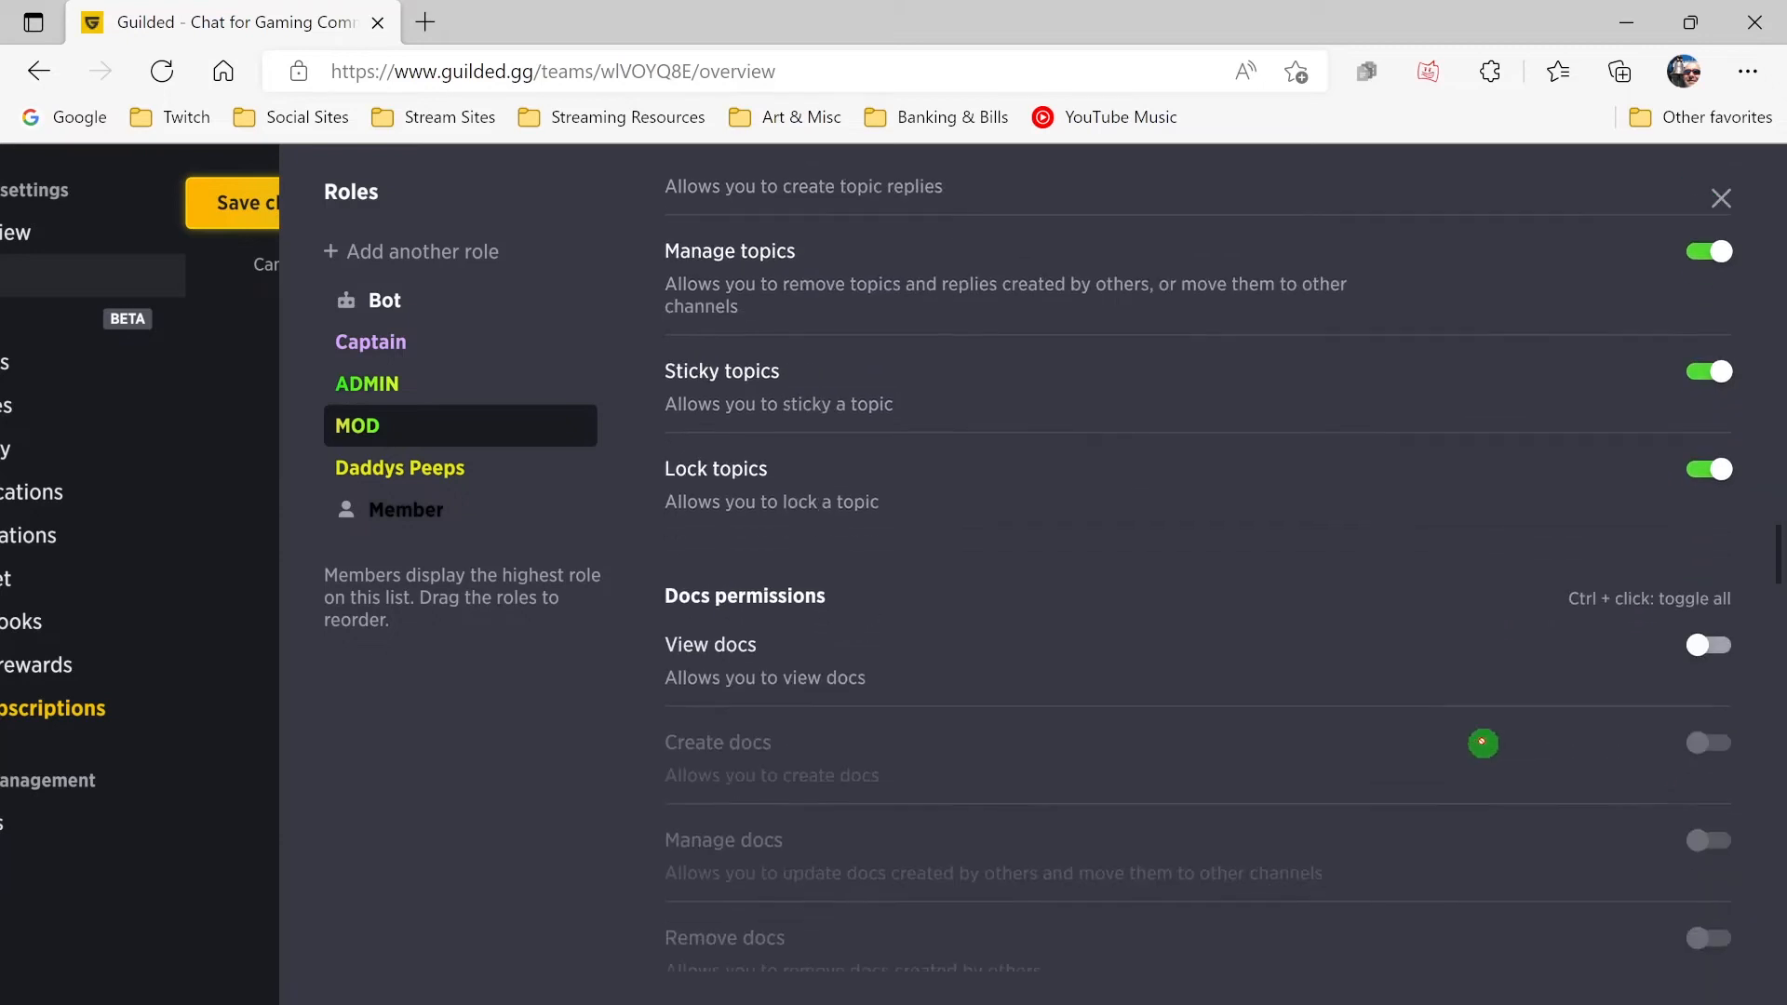
pyautogui.click(1698, 640)
pyautogui.click(1684, 737)
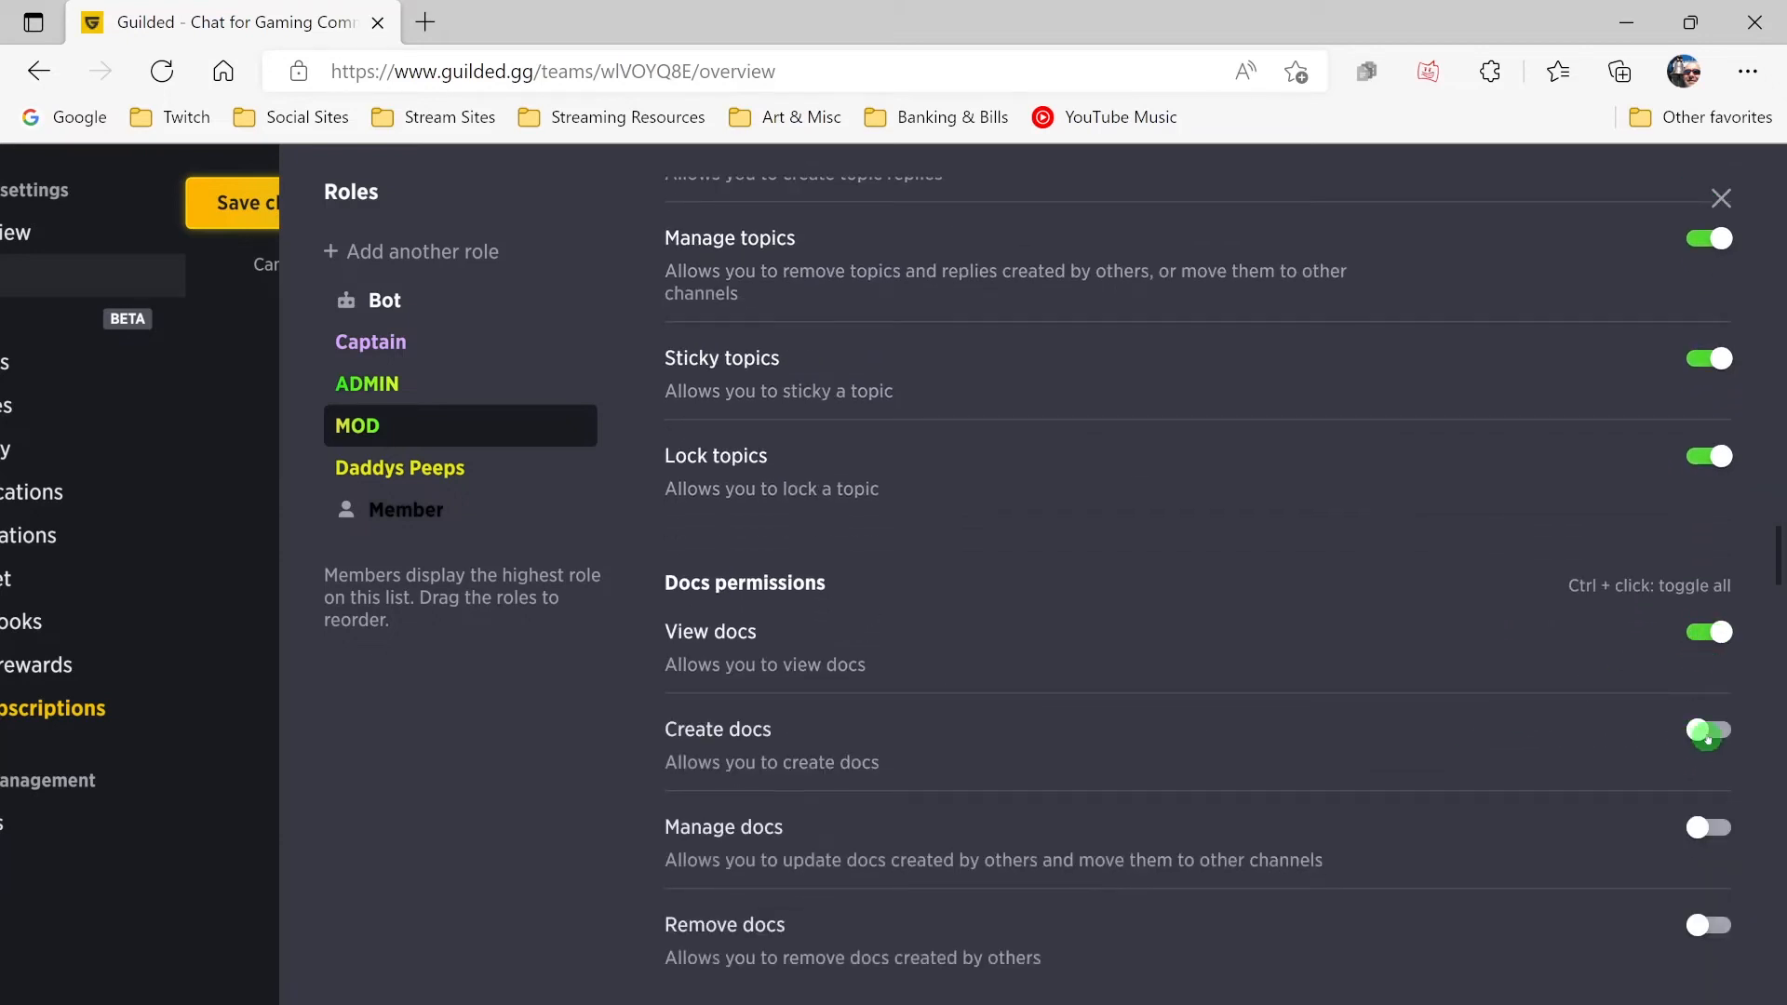
pyautogui.scroll(-2, 1639, 770)
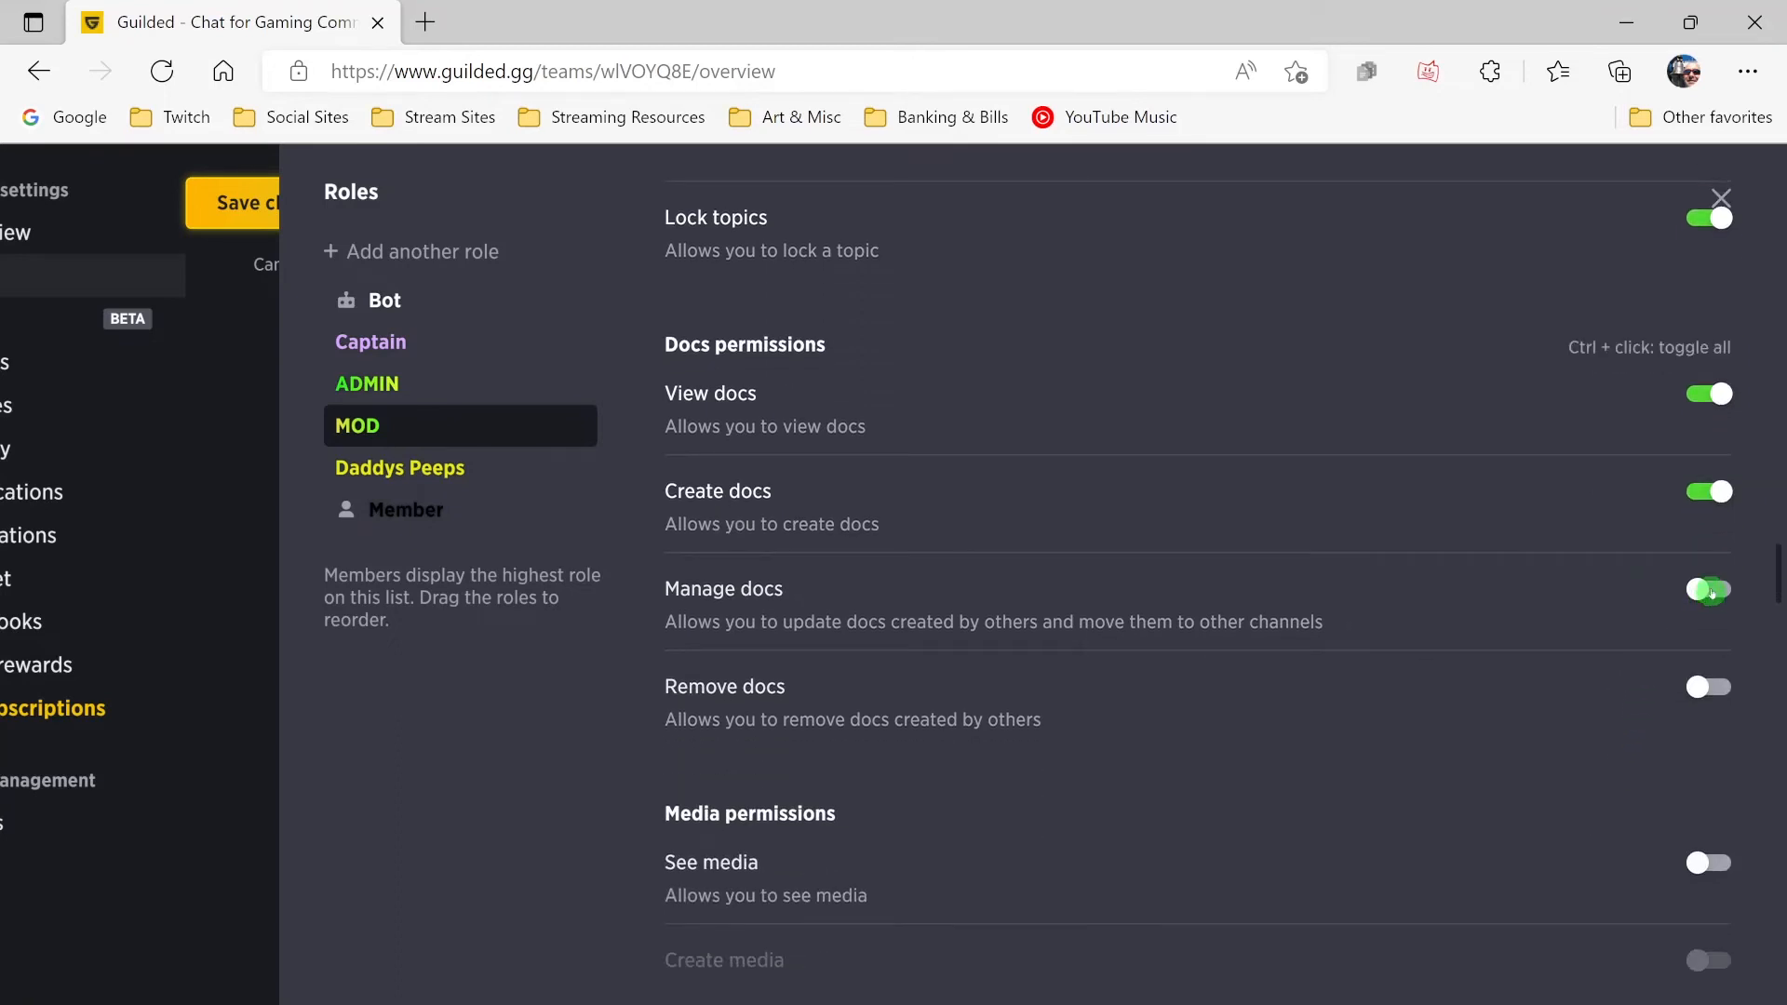
pyautogui.click(1698, 688)
# - Enable the See media, Create media, Manage media and Remove media permissions for the MOD role
pyautogui.scroll(-2, 1535, 685)
pyautogui.click(1729, 633)
pyautogui.click(1720, 705)
pyautogui.click(1716, 818)
pyautogui.scroll(-3, 1611, 785)
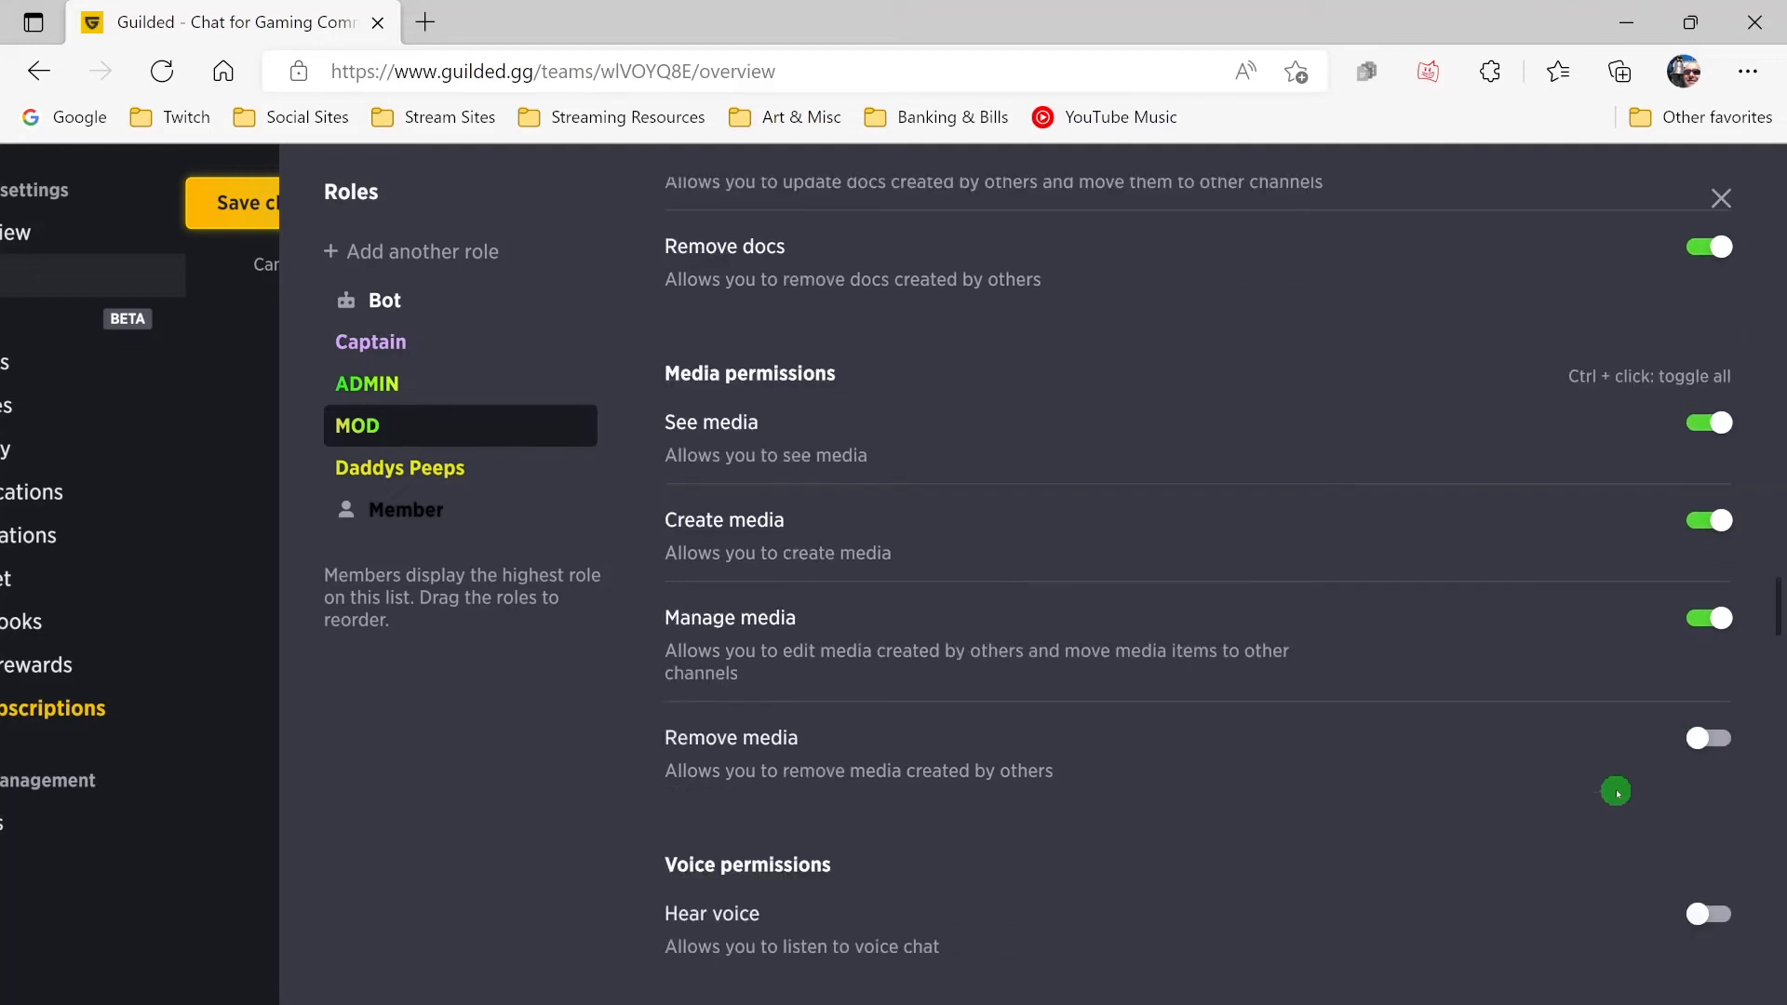
pyautogui.click(1717, 700)
# - Enable the Hear voice, Add voice, Manage Voice Rooms and Move members voice permissions for the MOD role
pyautogui.scroll(-3, 1628, 773)
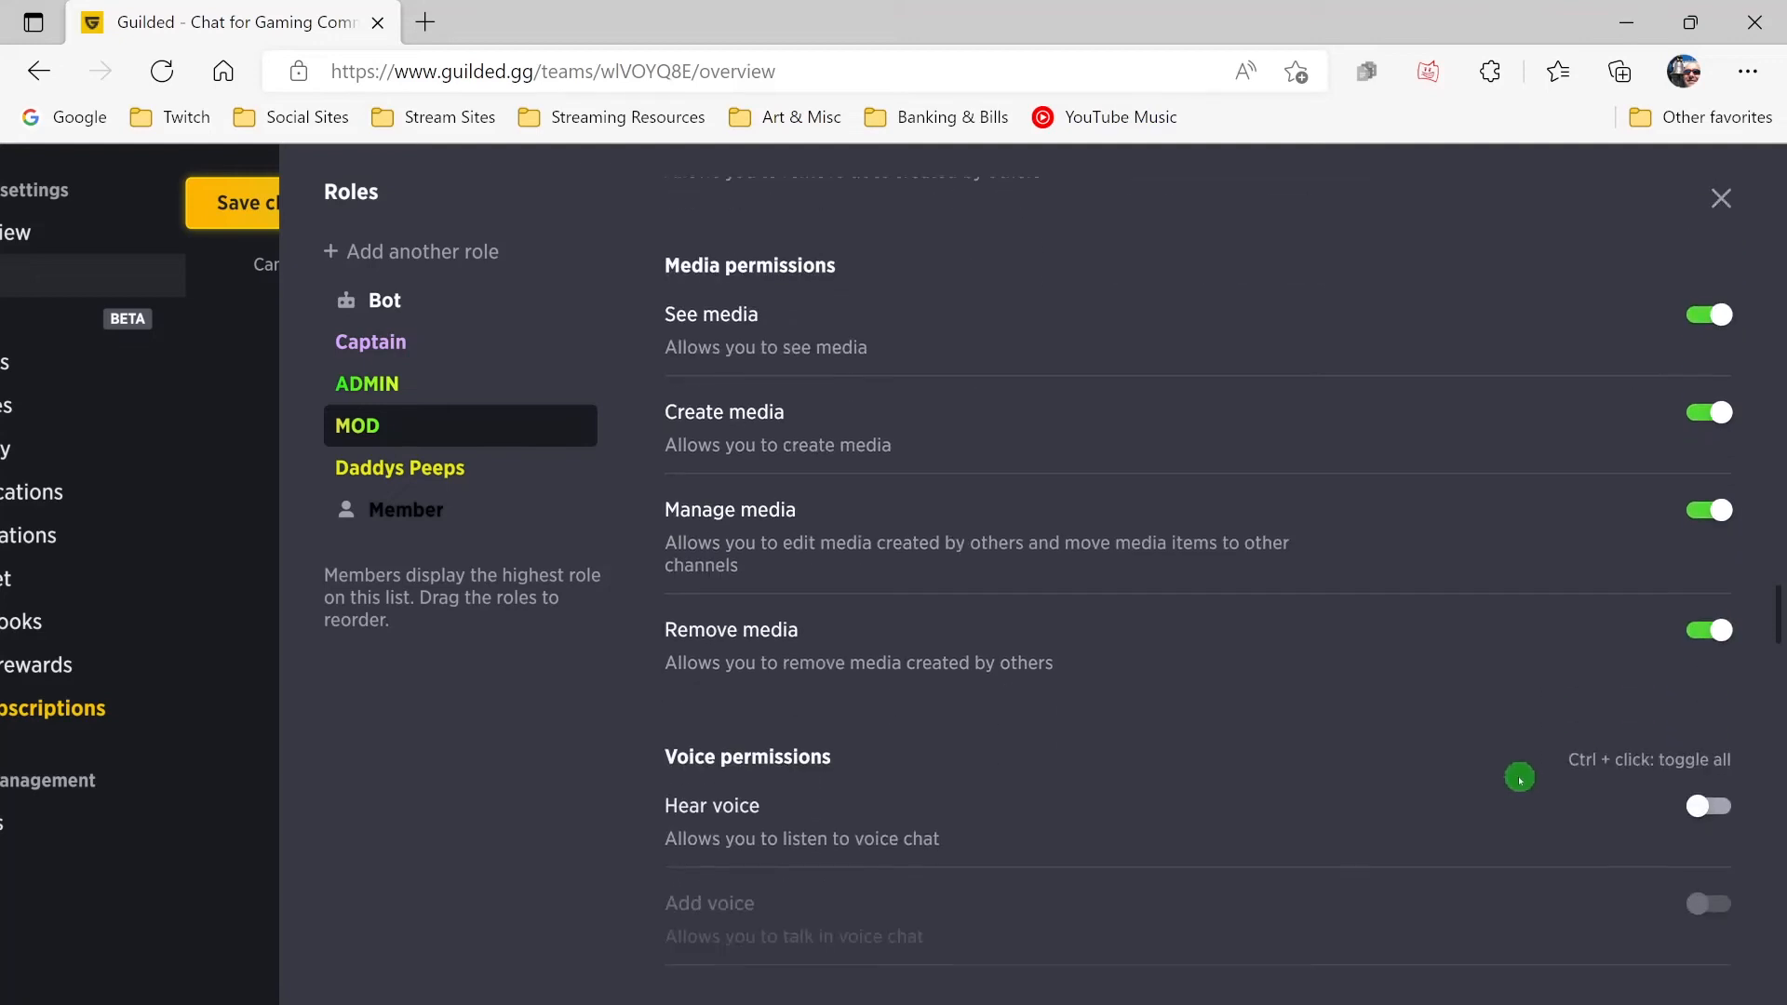
pyautogui.click(1699, 745)
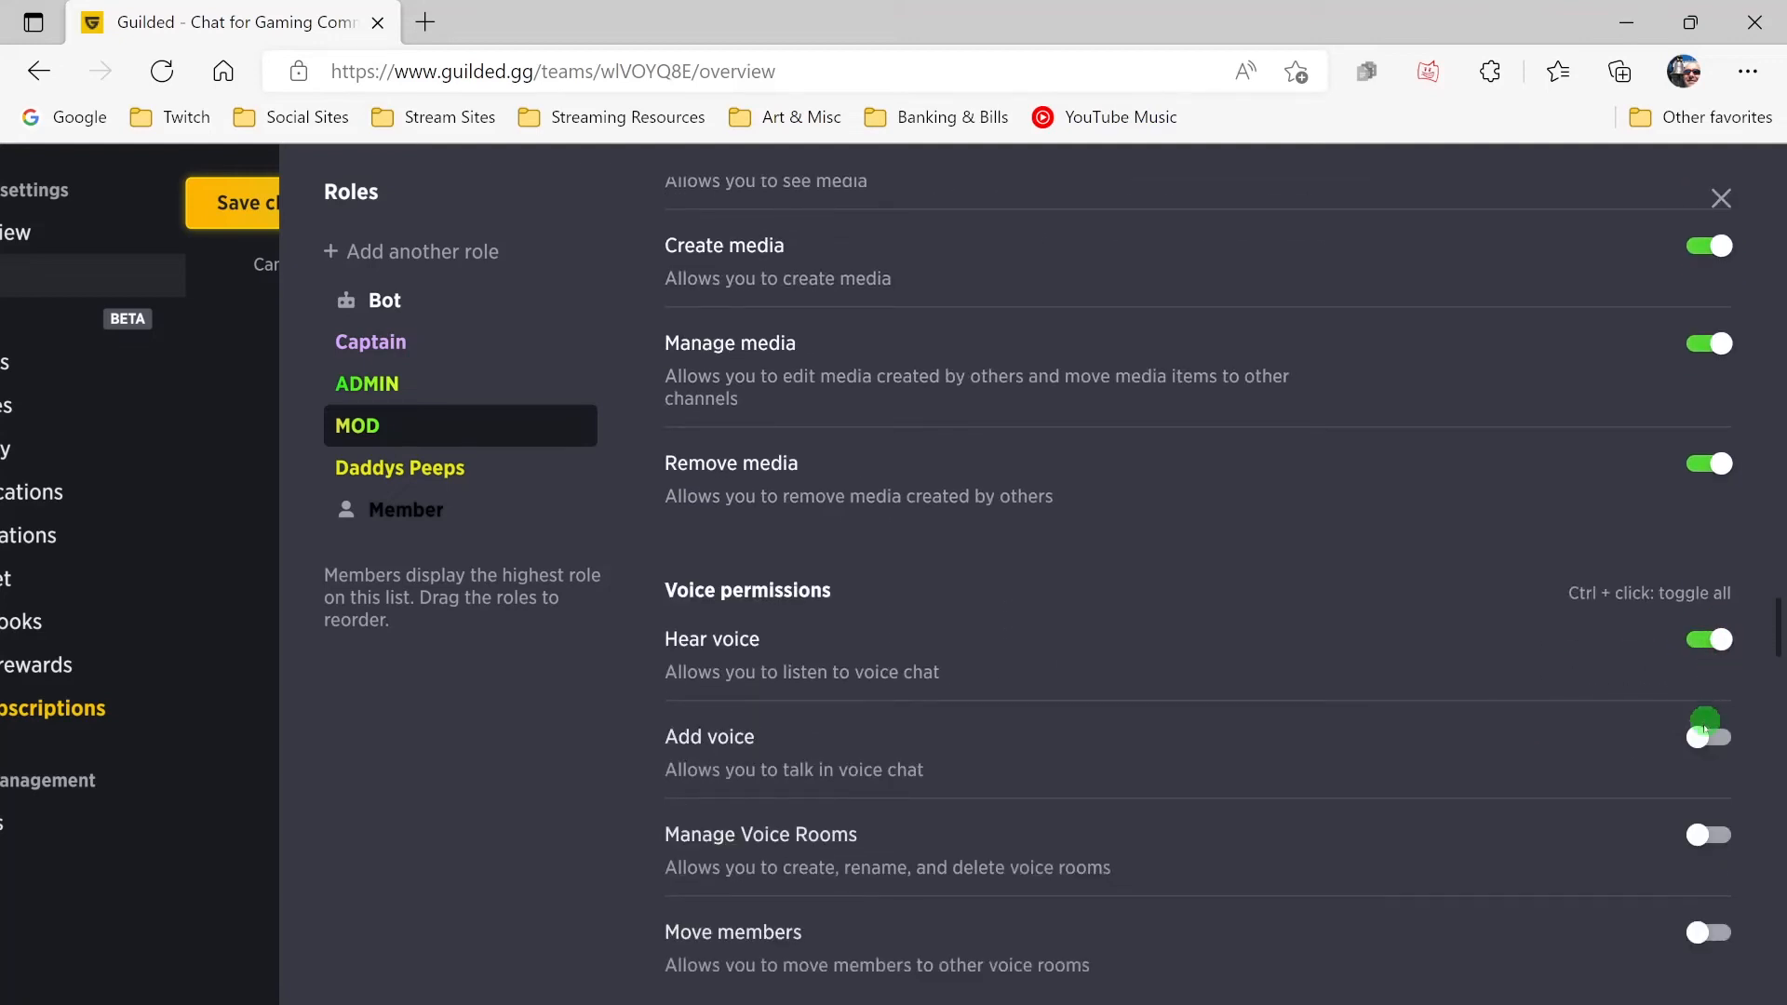
pyautogui.scroll(-1, 1614, 749)
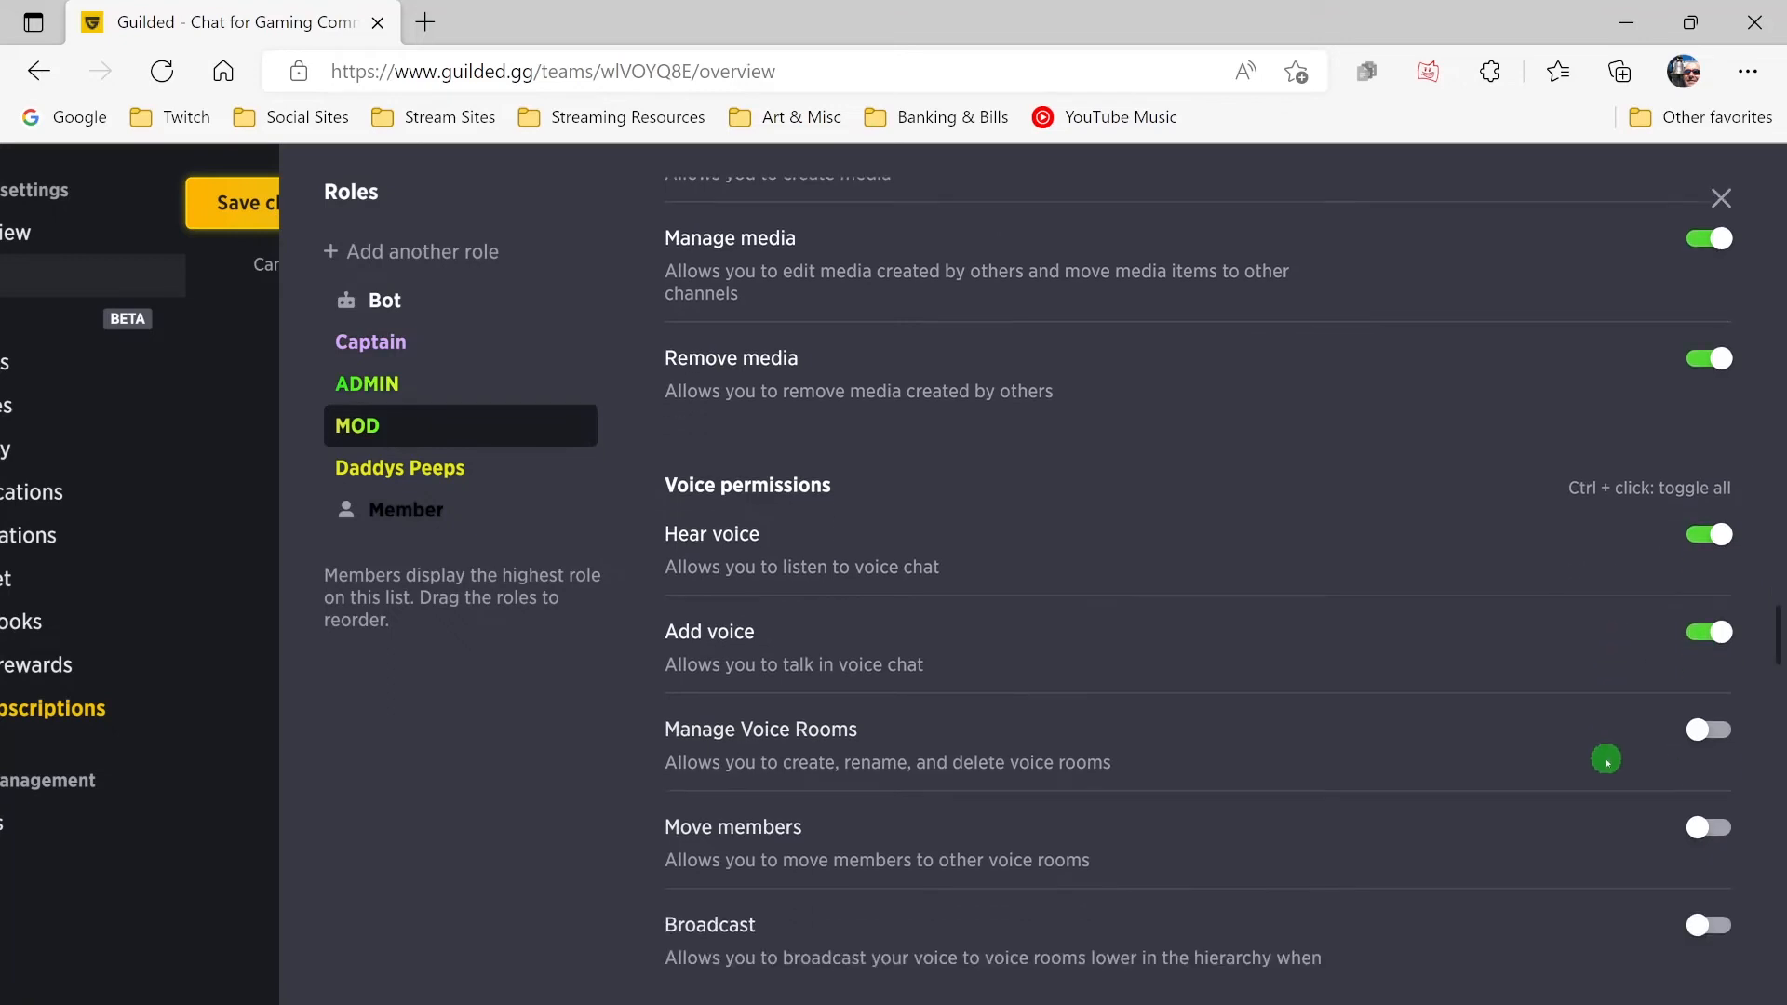
pyautogui.click(1719, 723)
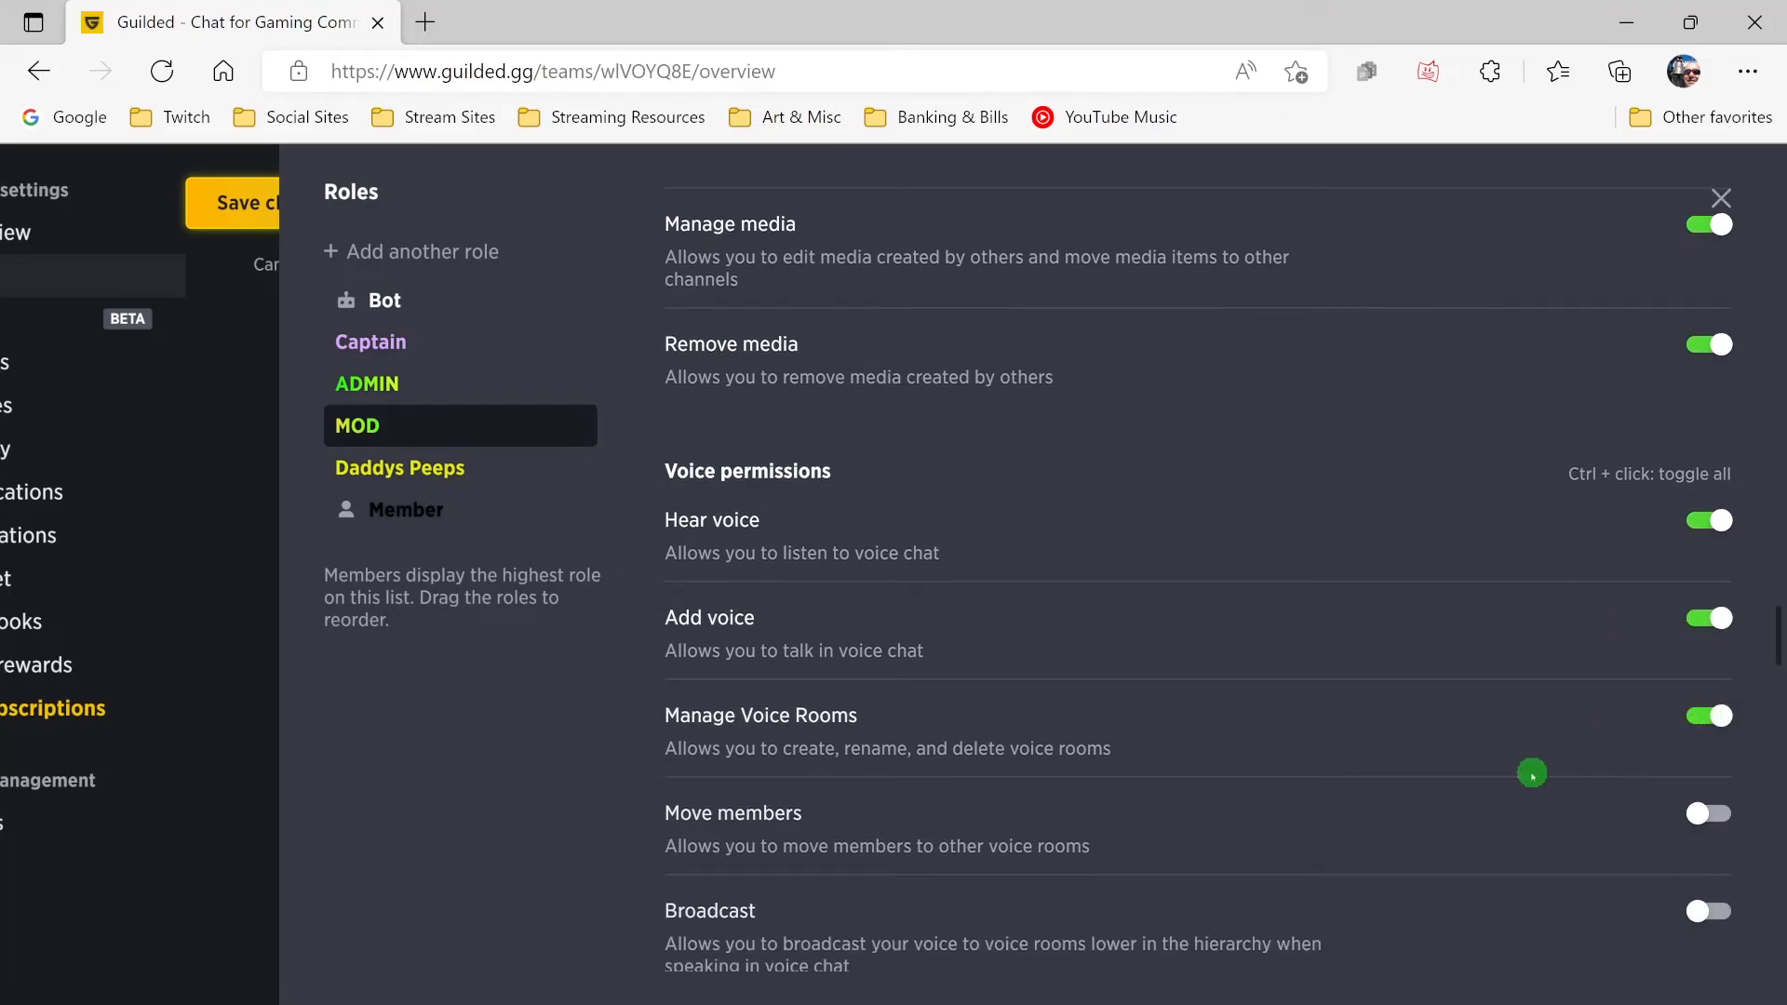
pyautogui.click(1704, 817)
# - Enable the Broadcast, Whisper and Priority speaker voice permissions for the MOD role
pyautogui.scroll(-2, 1655, 790)
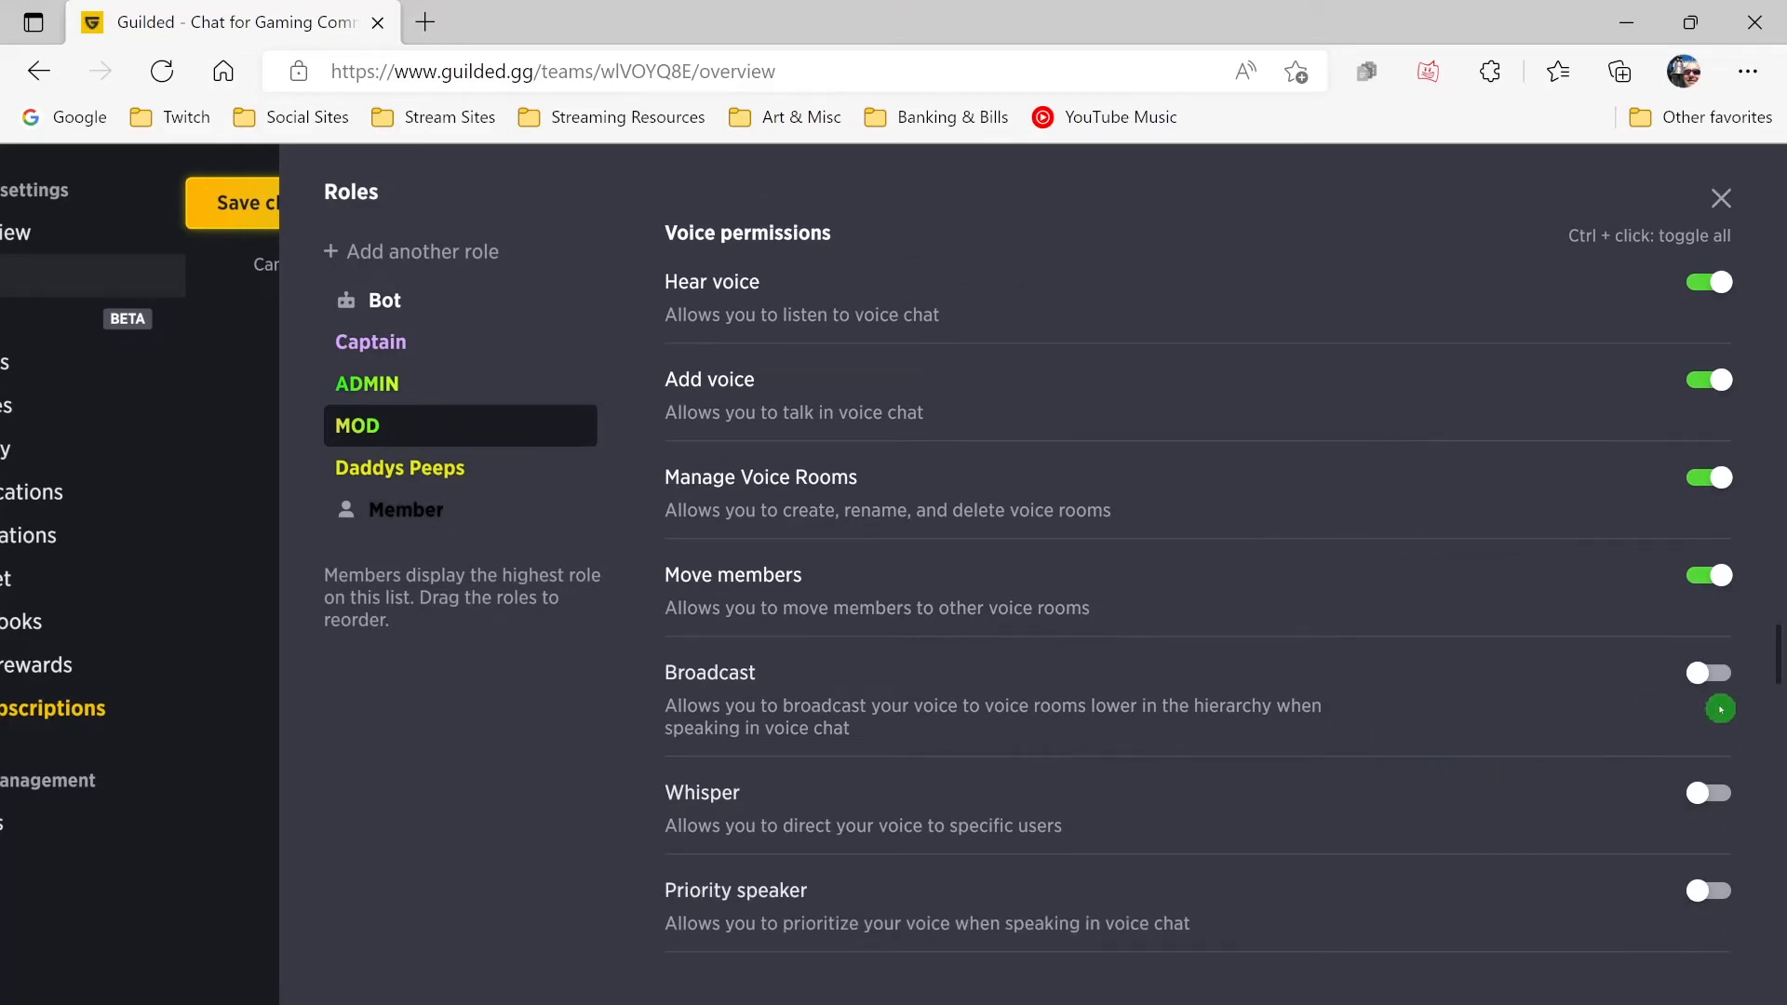
pyautogui.click(1697, 796)
pyautogui.click(1699, 882)
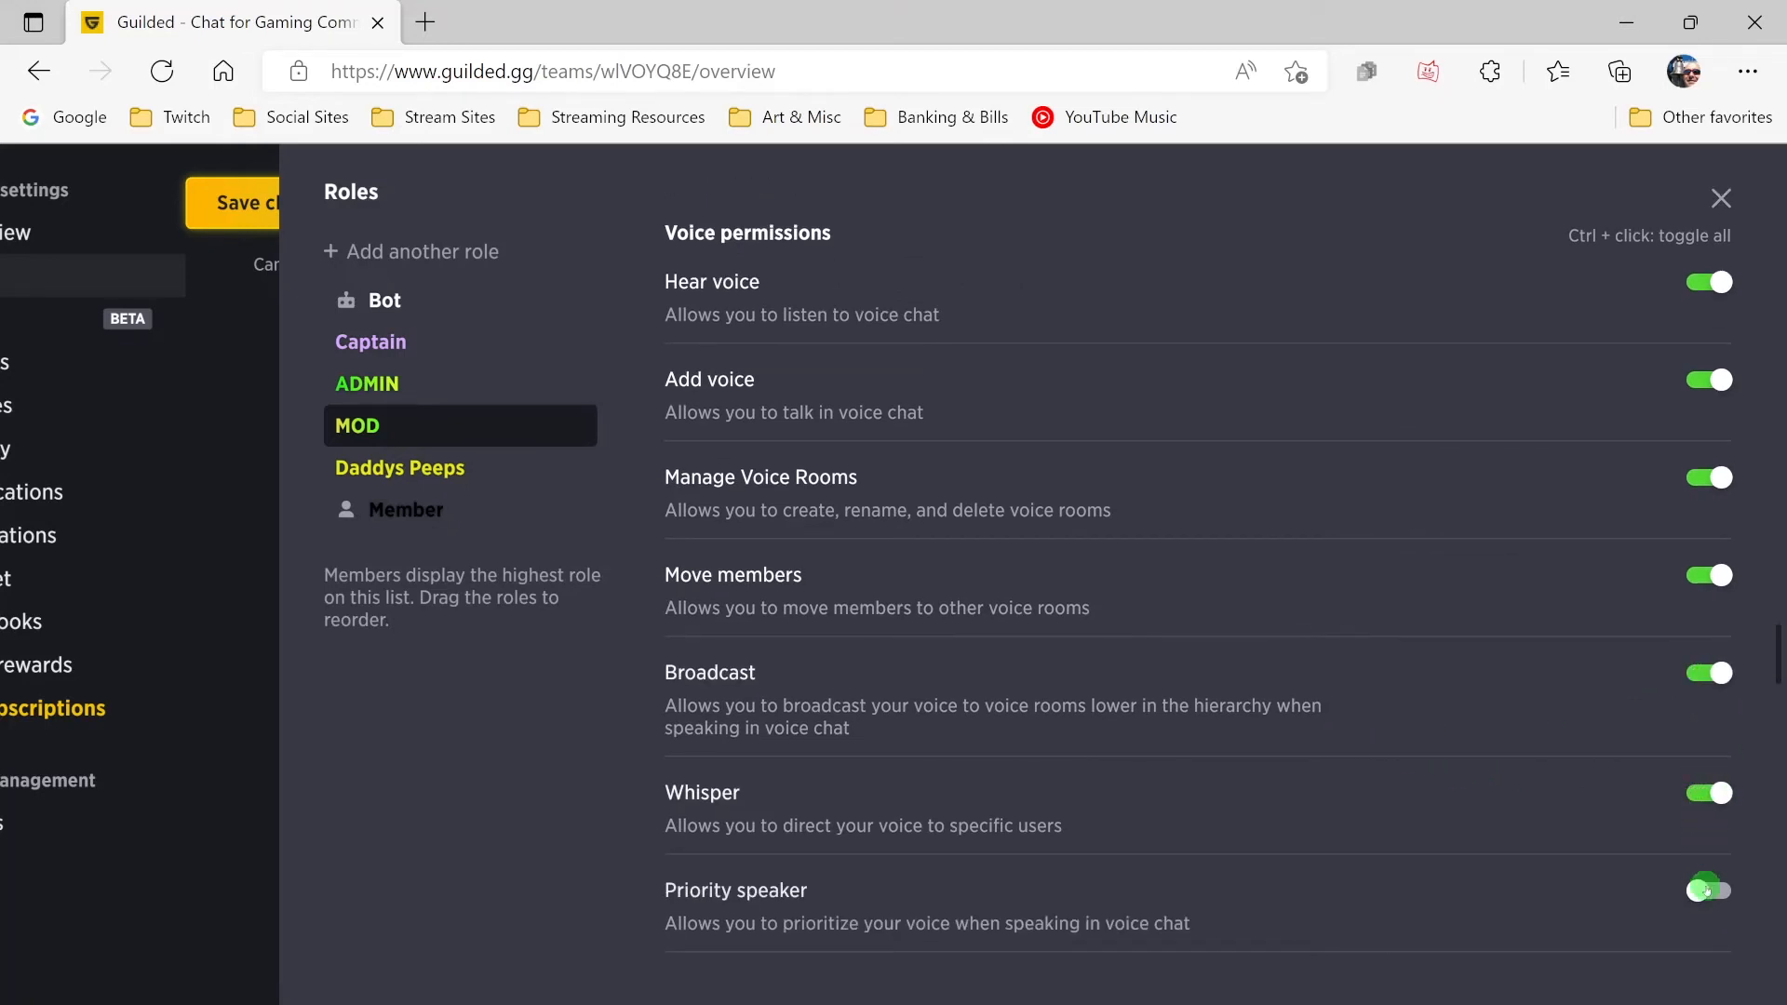
# - Enable Use voice activity, Mute members, Deafen members and Send messages in the MOD role's voice permissions
pyautogui.scroll(-1, 1665, 844)
pyautogui.click(1702, 752)
pyautogui.click(1702, 849)
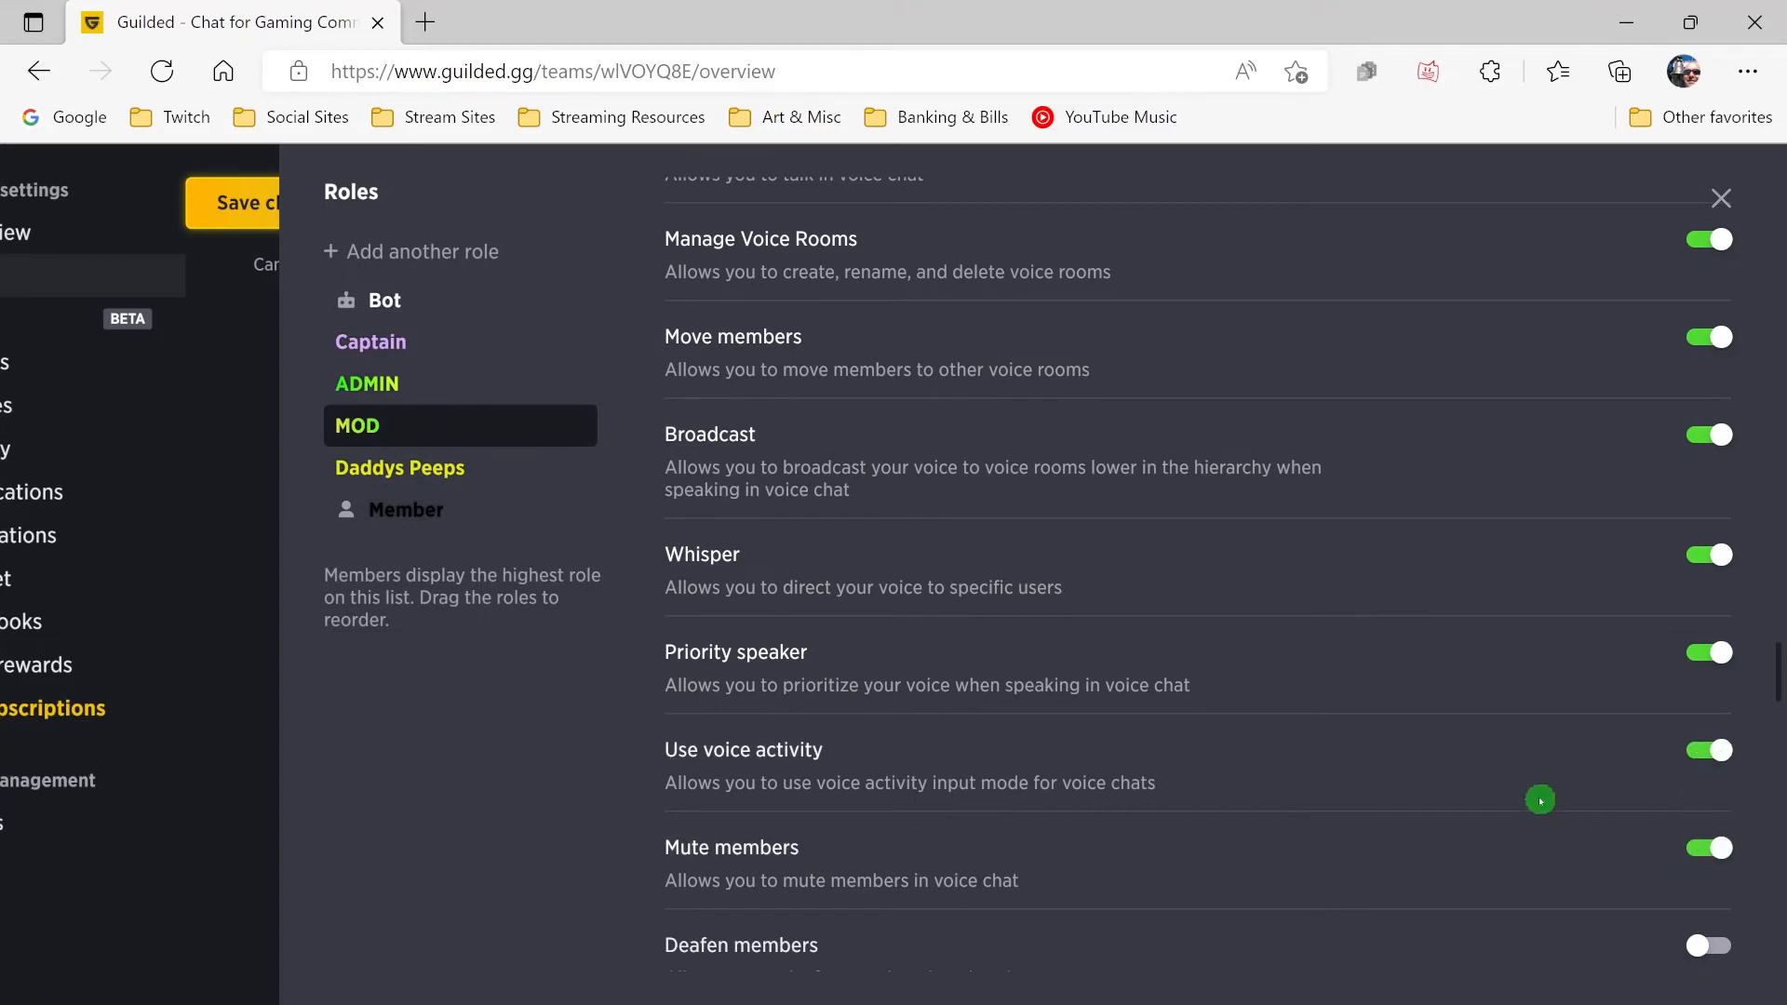
pyautogui.scroll(-3, 1539, 796)
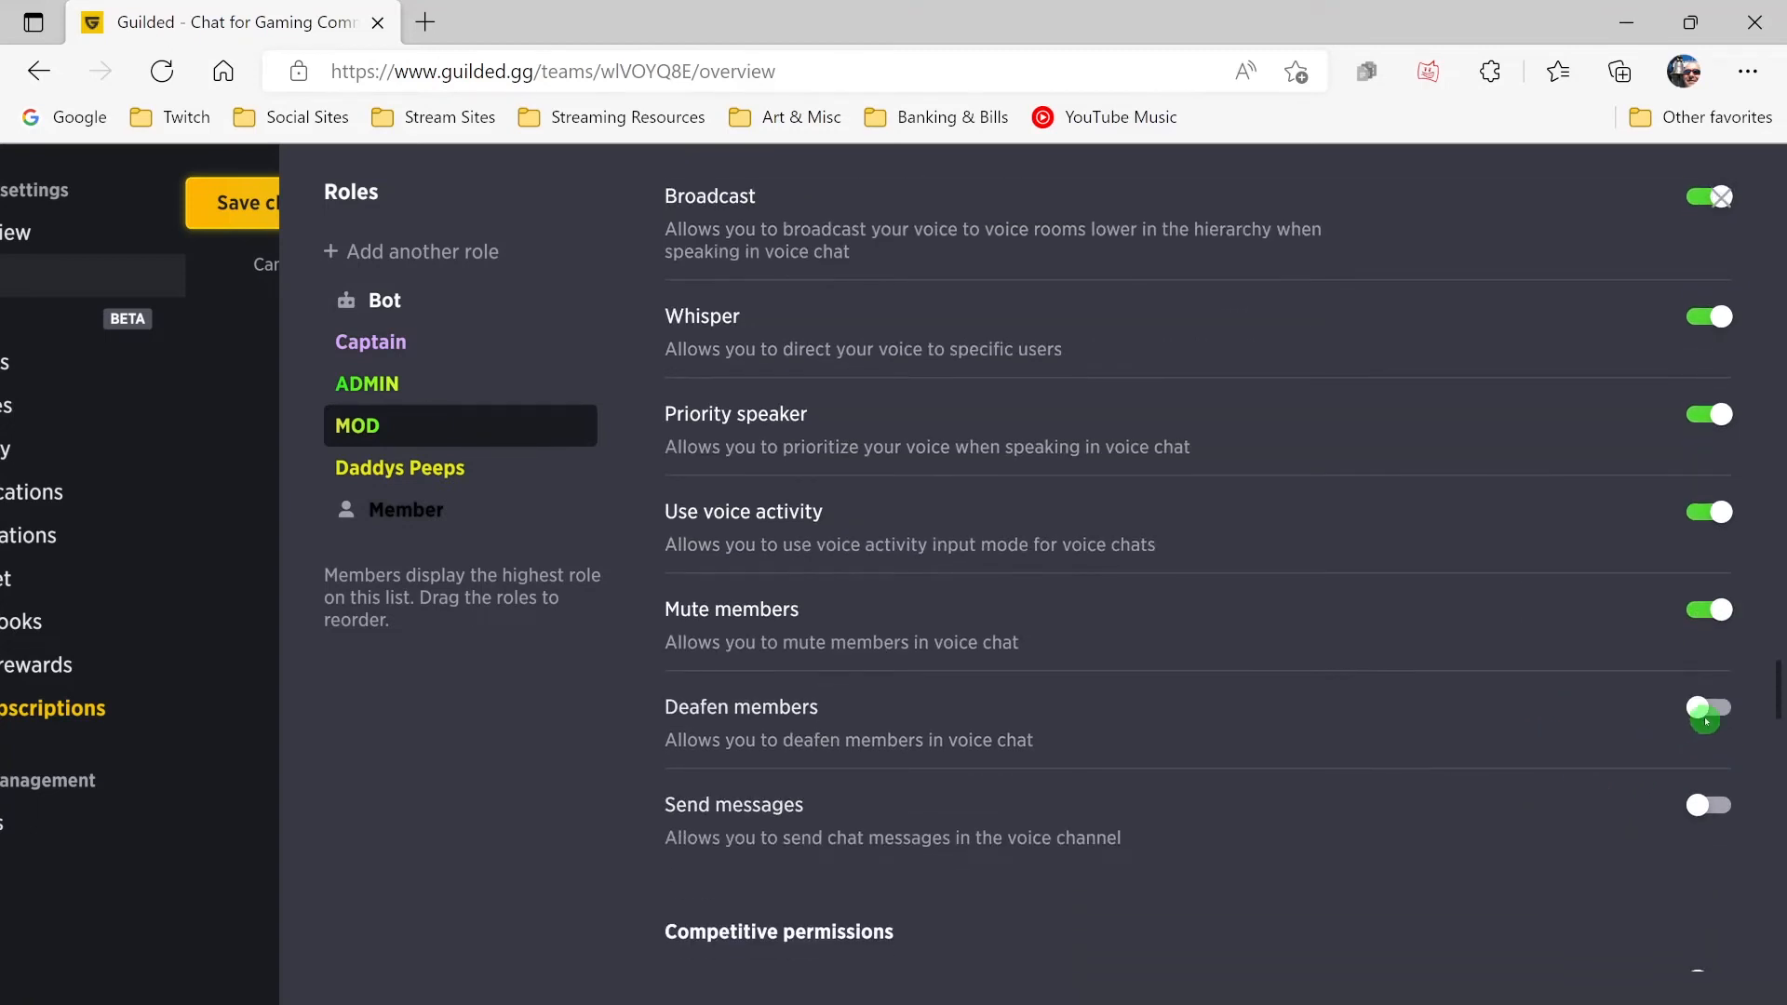
pyautogui.click(1709, 802)
# - Enable the Manage emoji, Change Nickname and Manage Nicknames customization permissions for the MOD role
pyautogui.scroll(-4, 1536, 769)
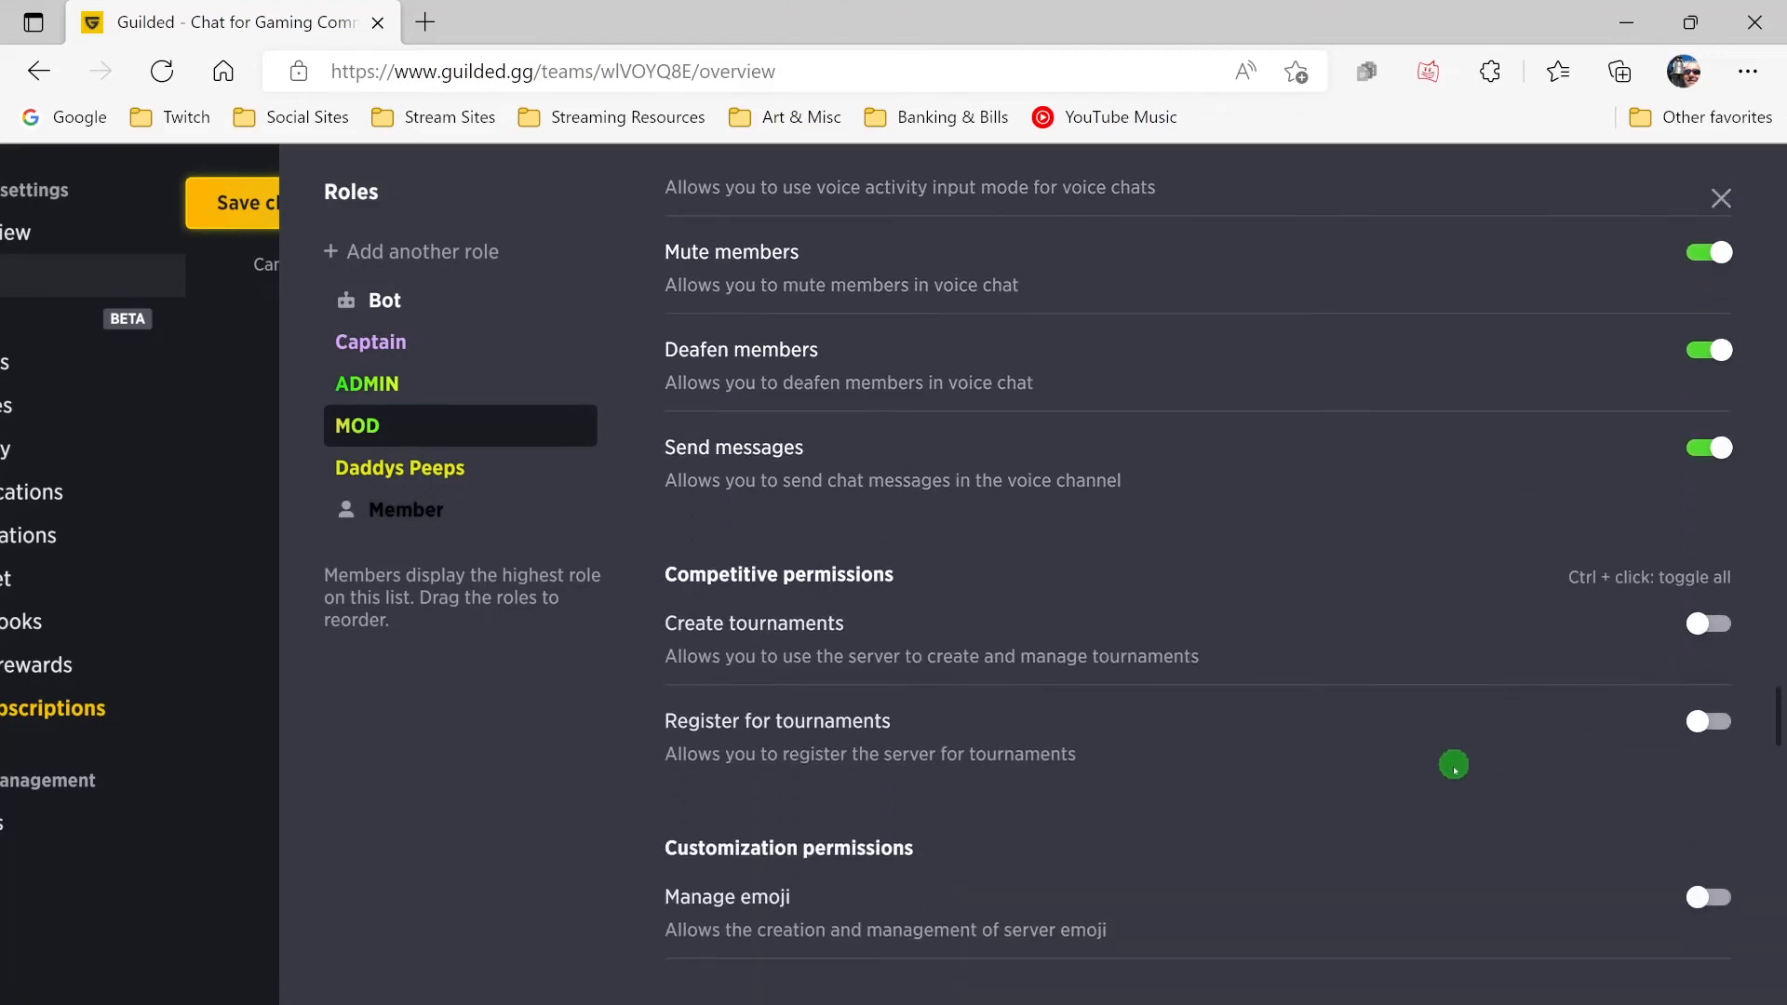
pyautogui.scroll(-4, 1455, 757)
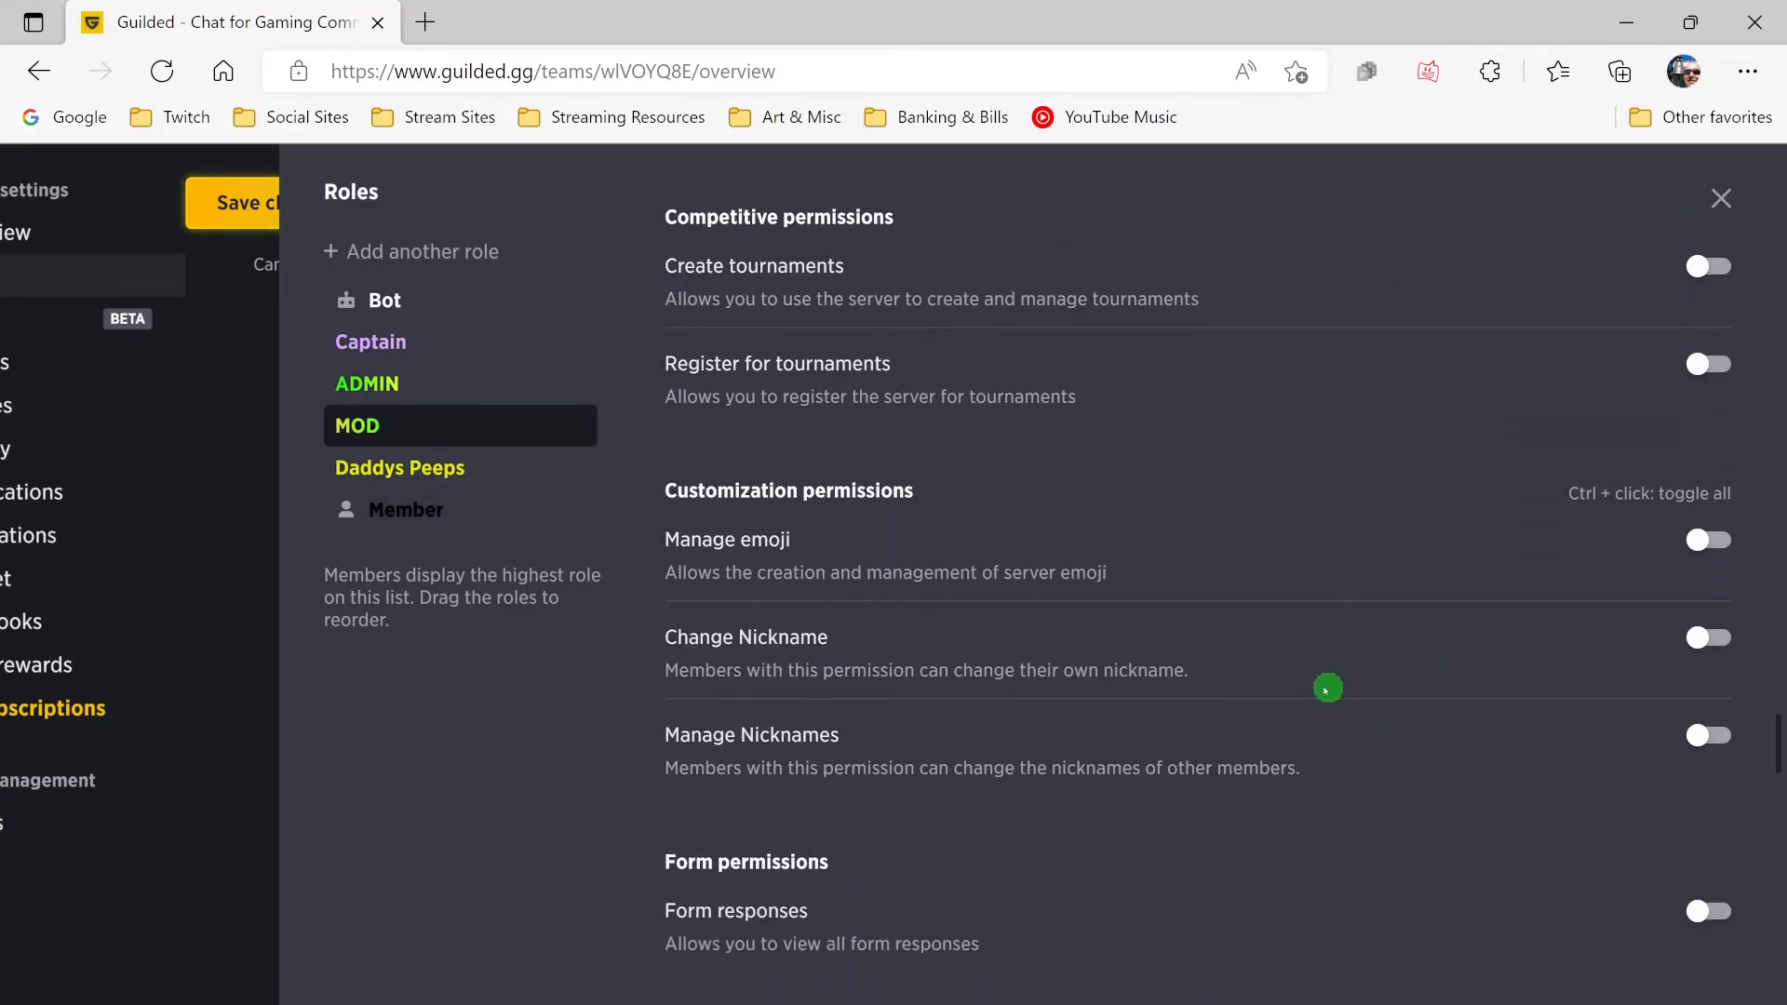
pyautogui.click(1697, 540)
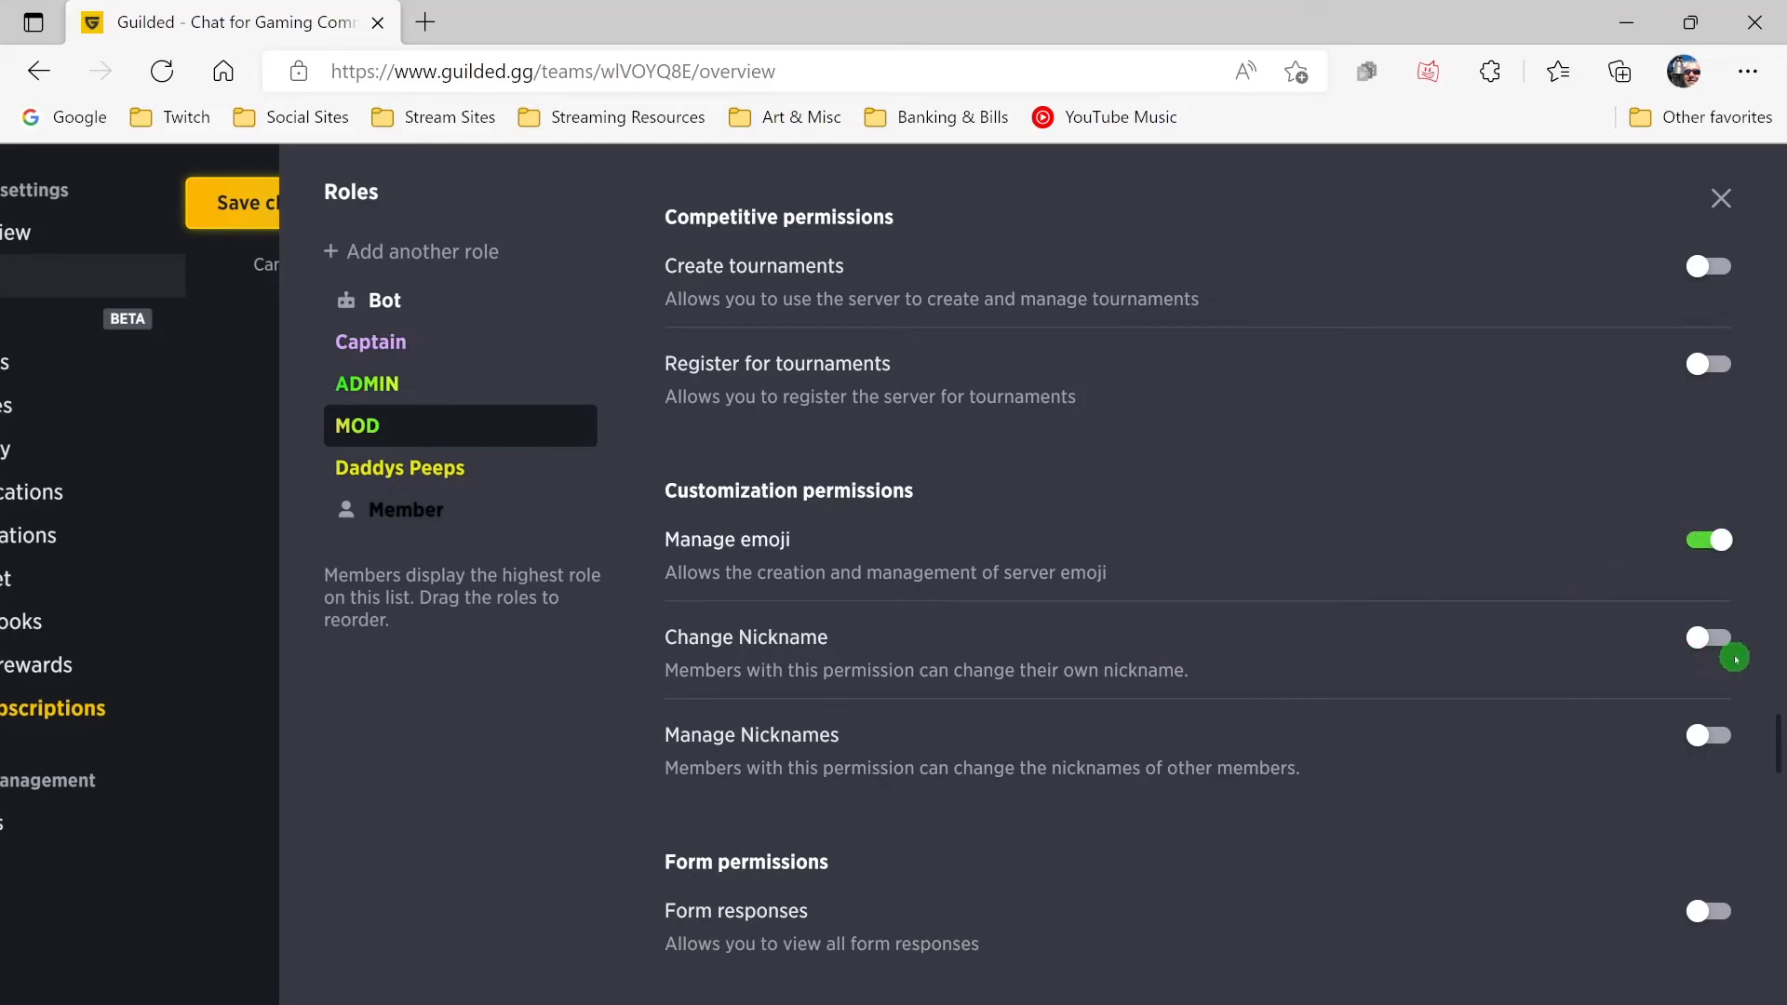
pyautogui.click(1690, 652)
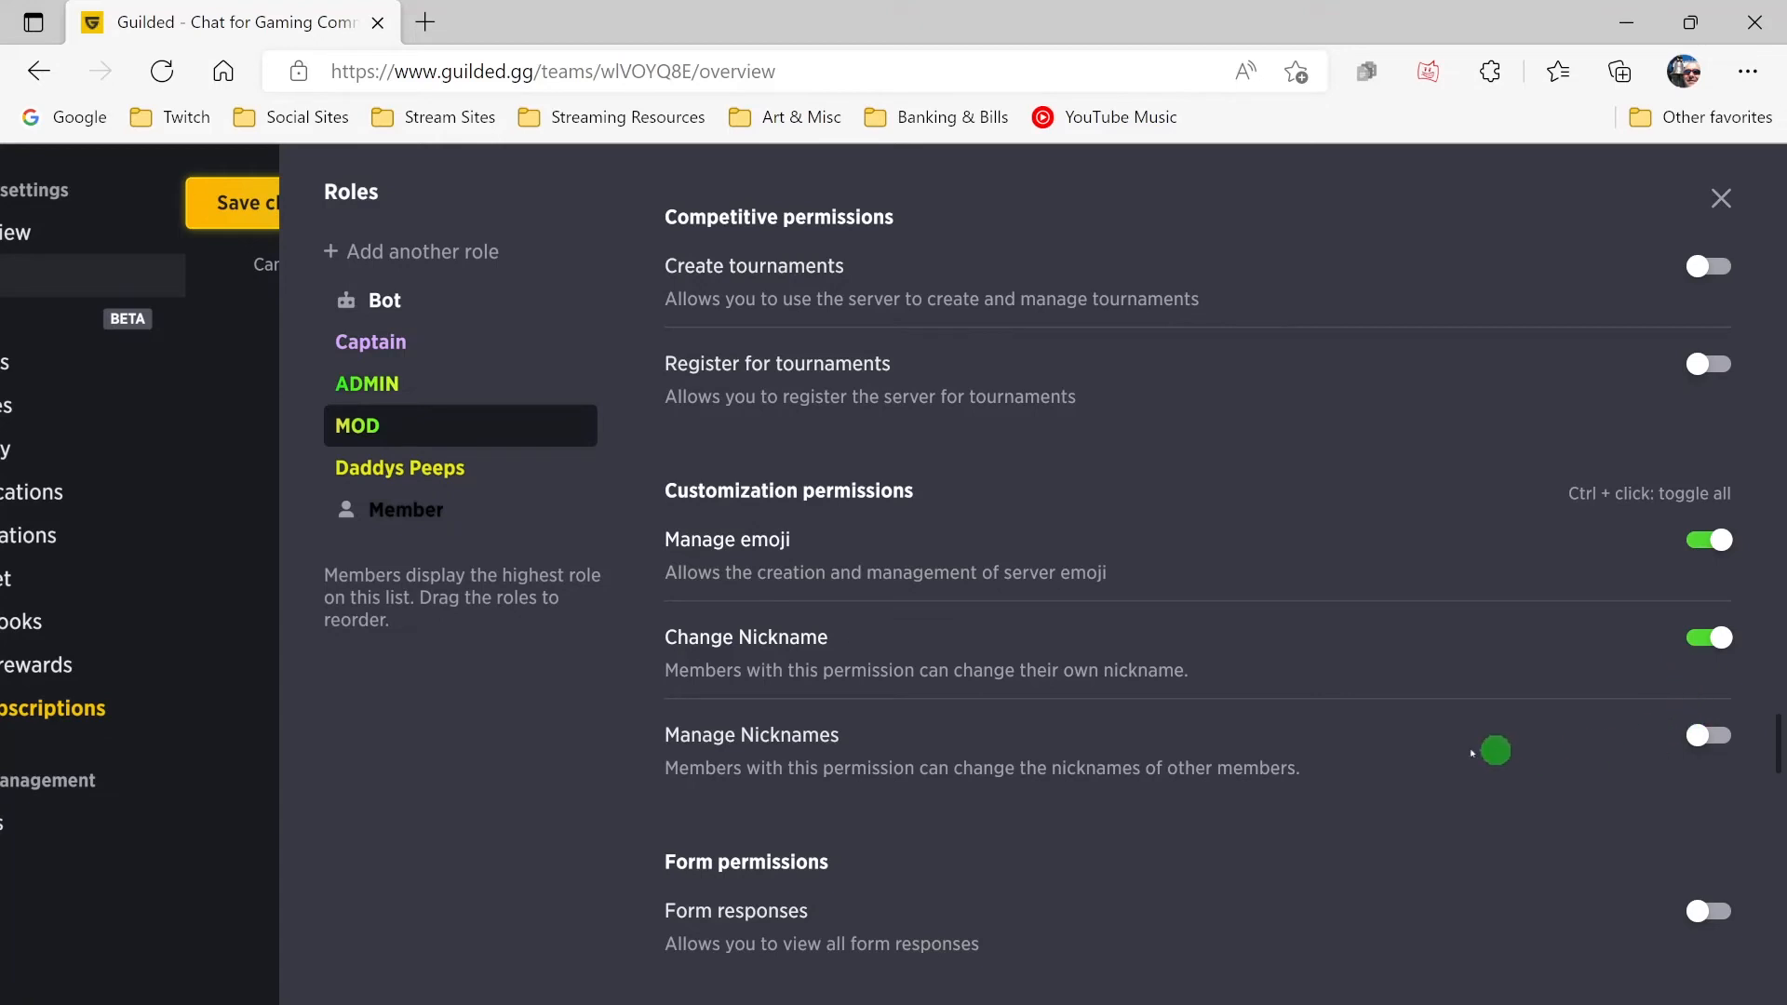
pyautogui.click(1711, 737)
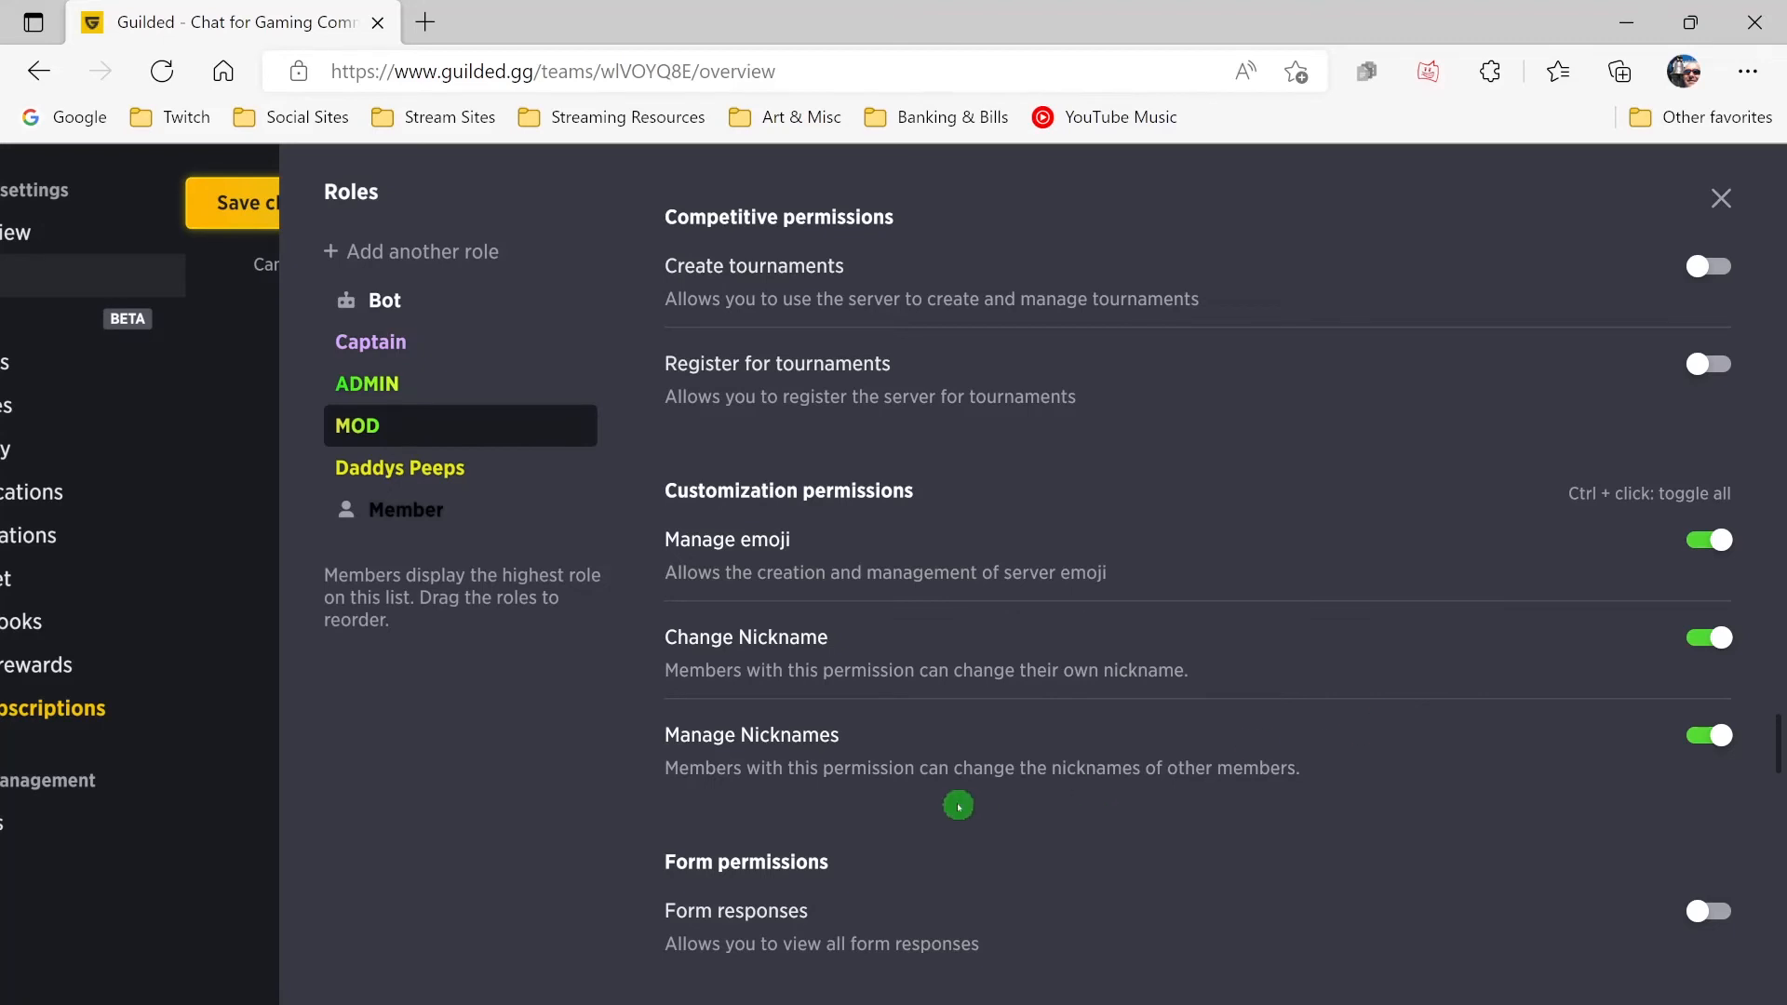
# - Enable the Form responses and Poll results form permissions for the MOD role
pyautogui.scroll(-1, 1332, 763)
pyautogui.scroll(-2, 1331, 764)
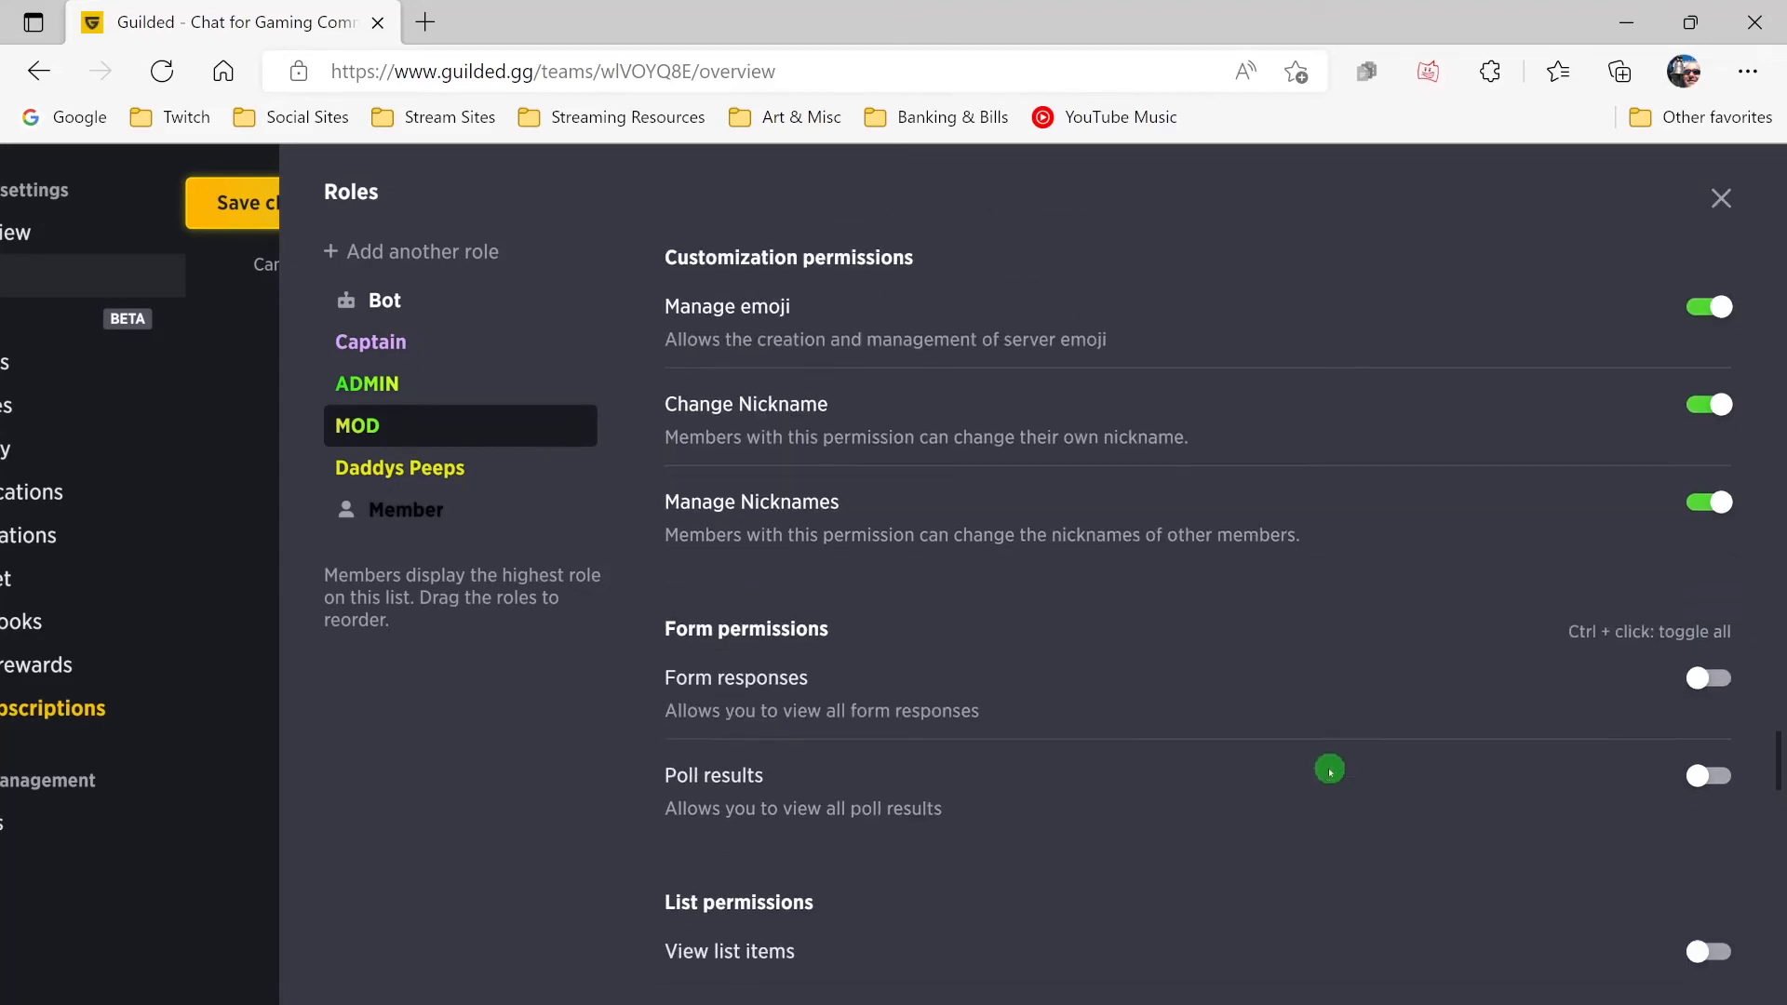
pyautogui.scroll(-2, 1331, 763)
pyautogui.click(1703, 558)
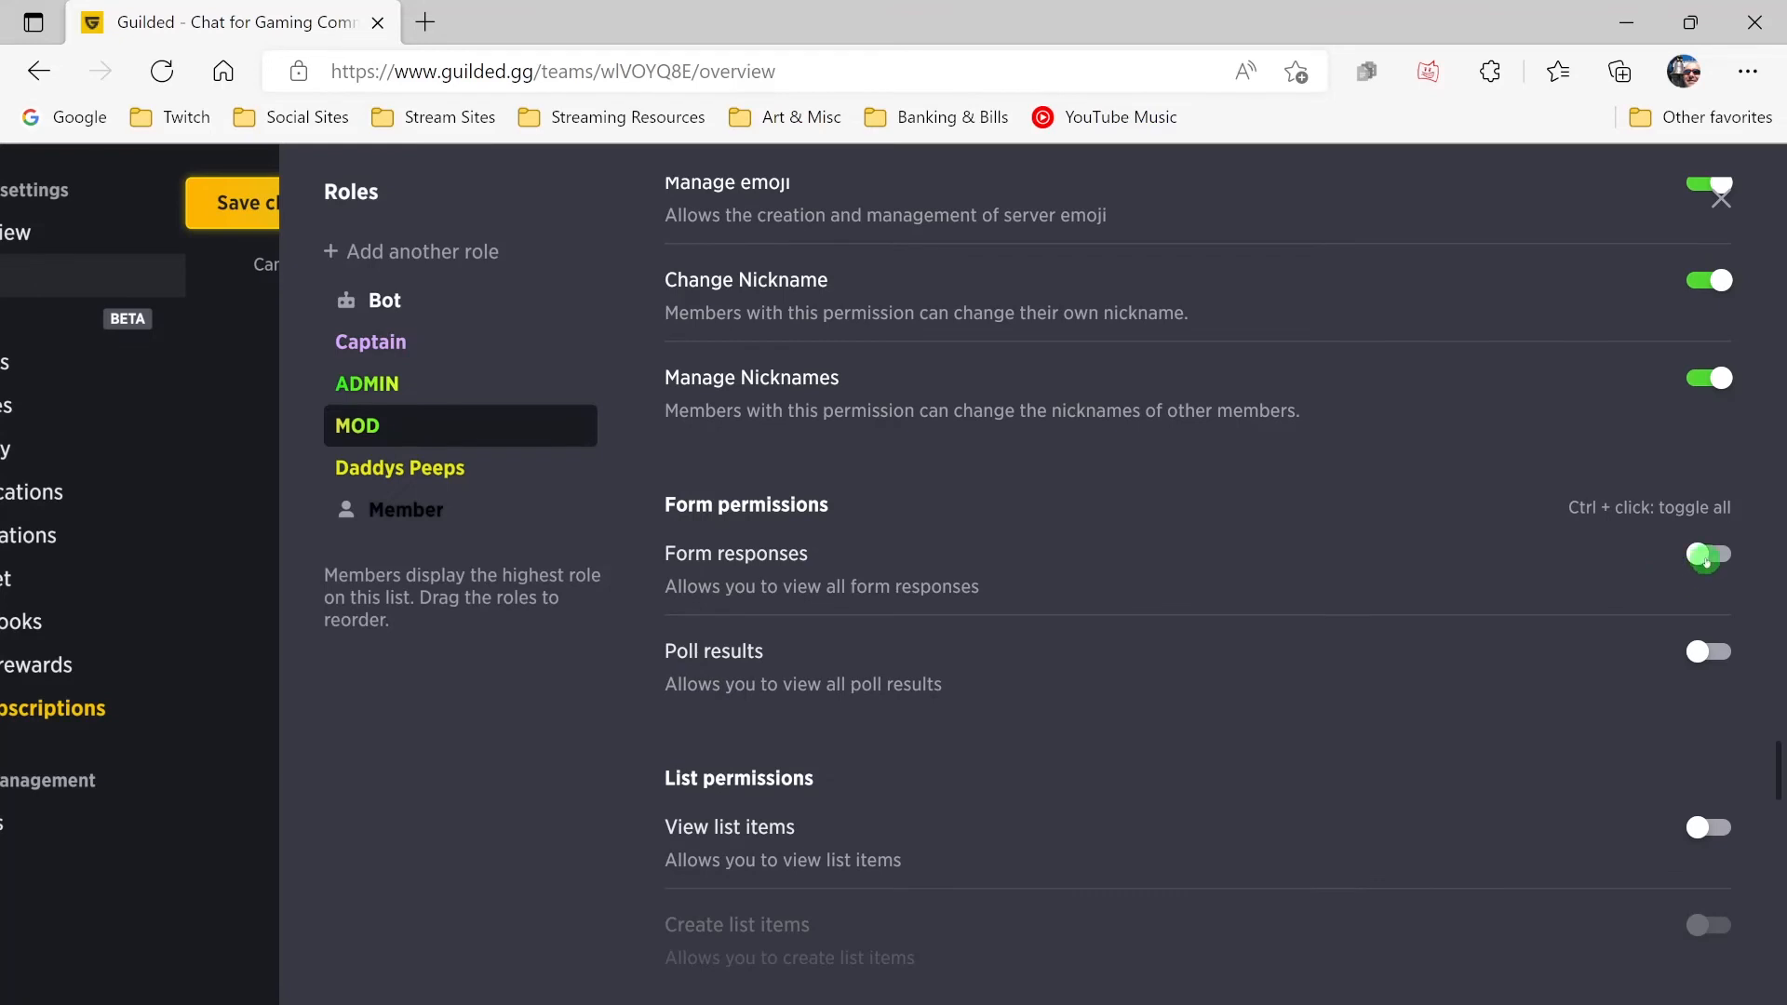
pyautogui.click(1710, 652)
pyautogui.scroll(-3, 1545, 700)
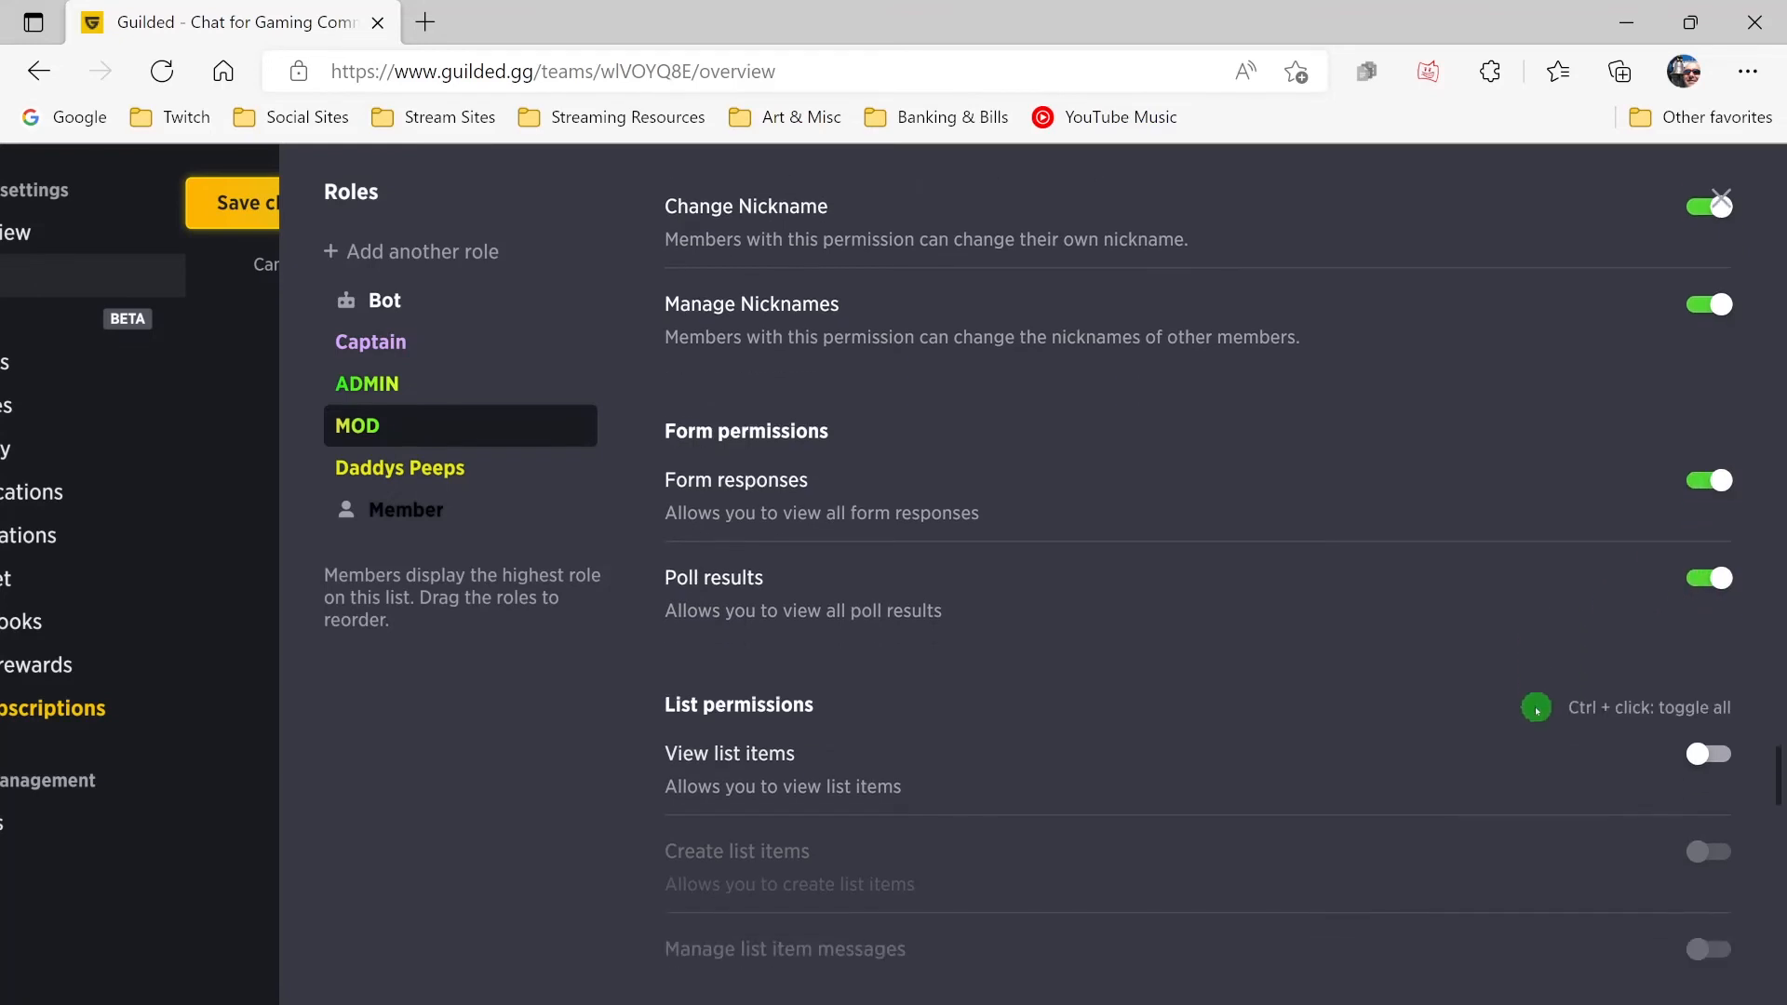
# - Enable the View, Create, Manage messages, Remove, Complete and Reorder list item permissions for the MOD role
pyautogui.click(1718, 595)
pyautogui.click(1707, 689)
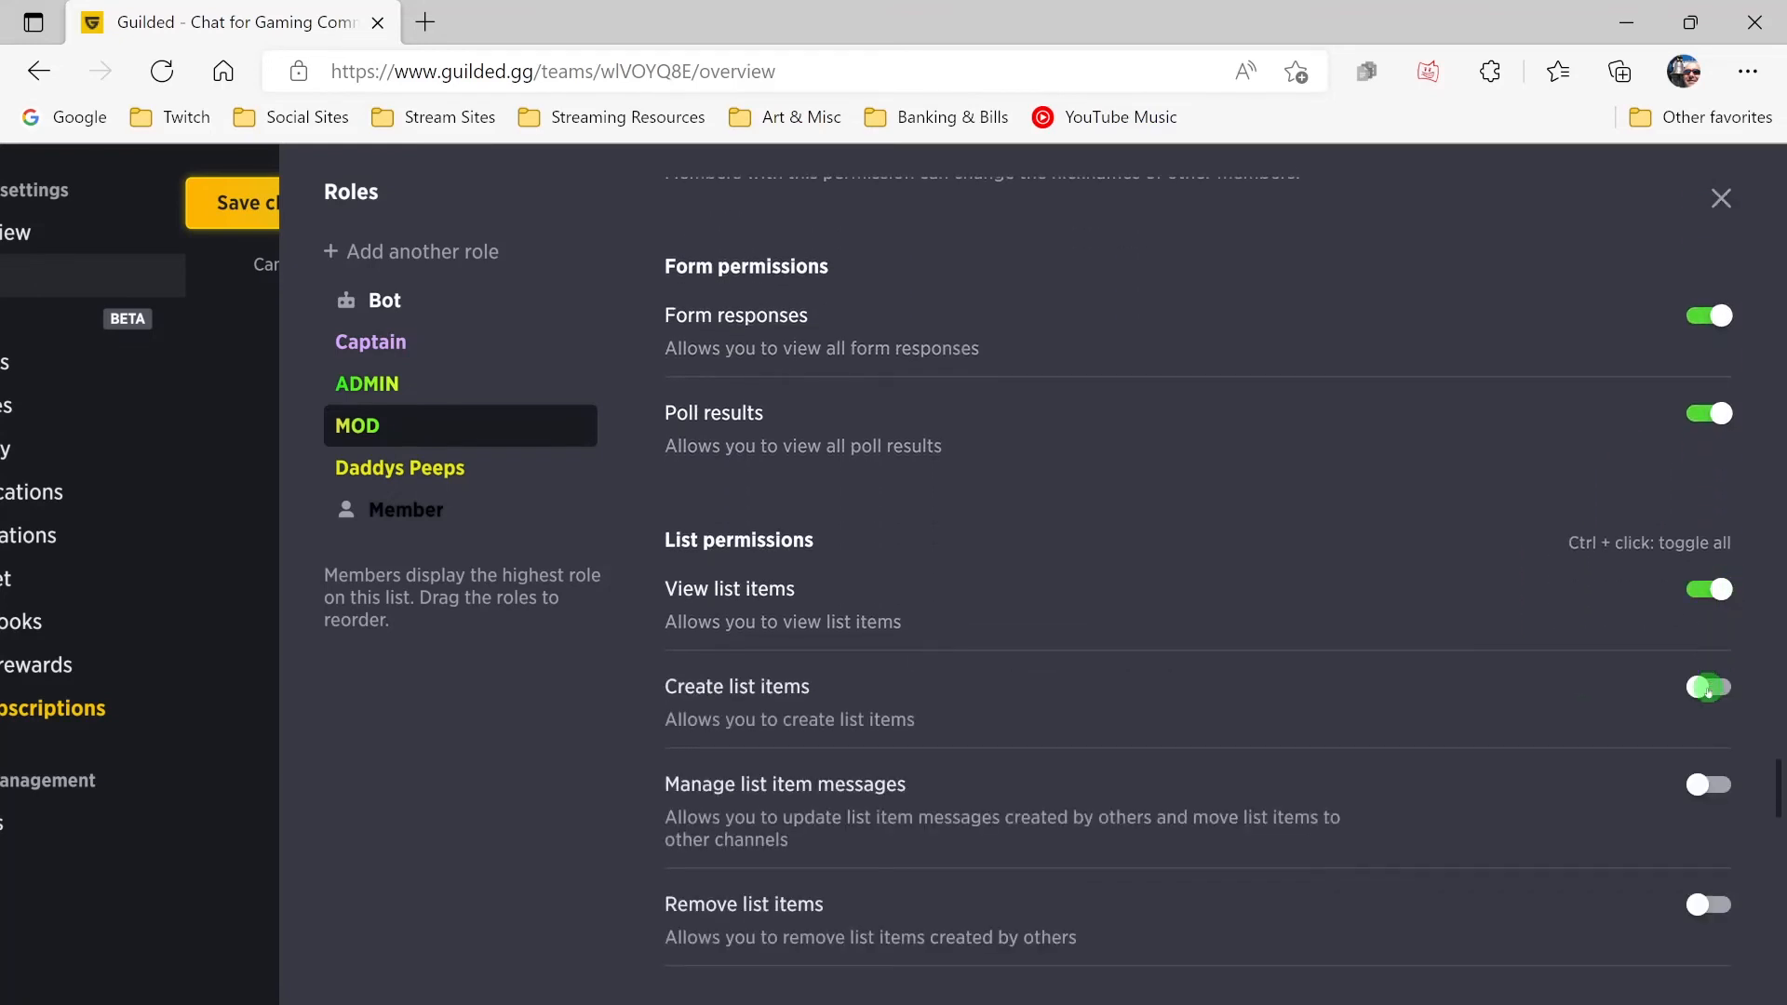
pyautogui.scroll(-3, 1639, 726)
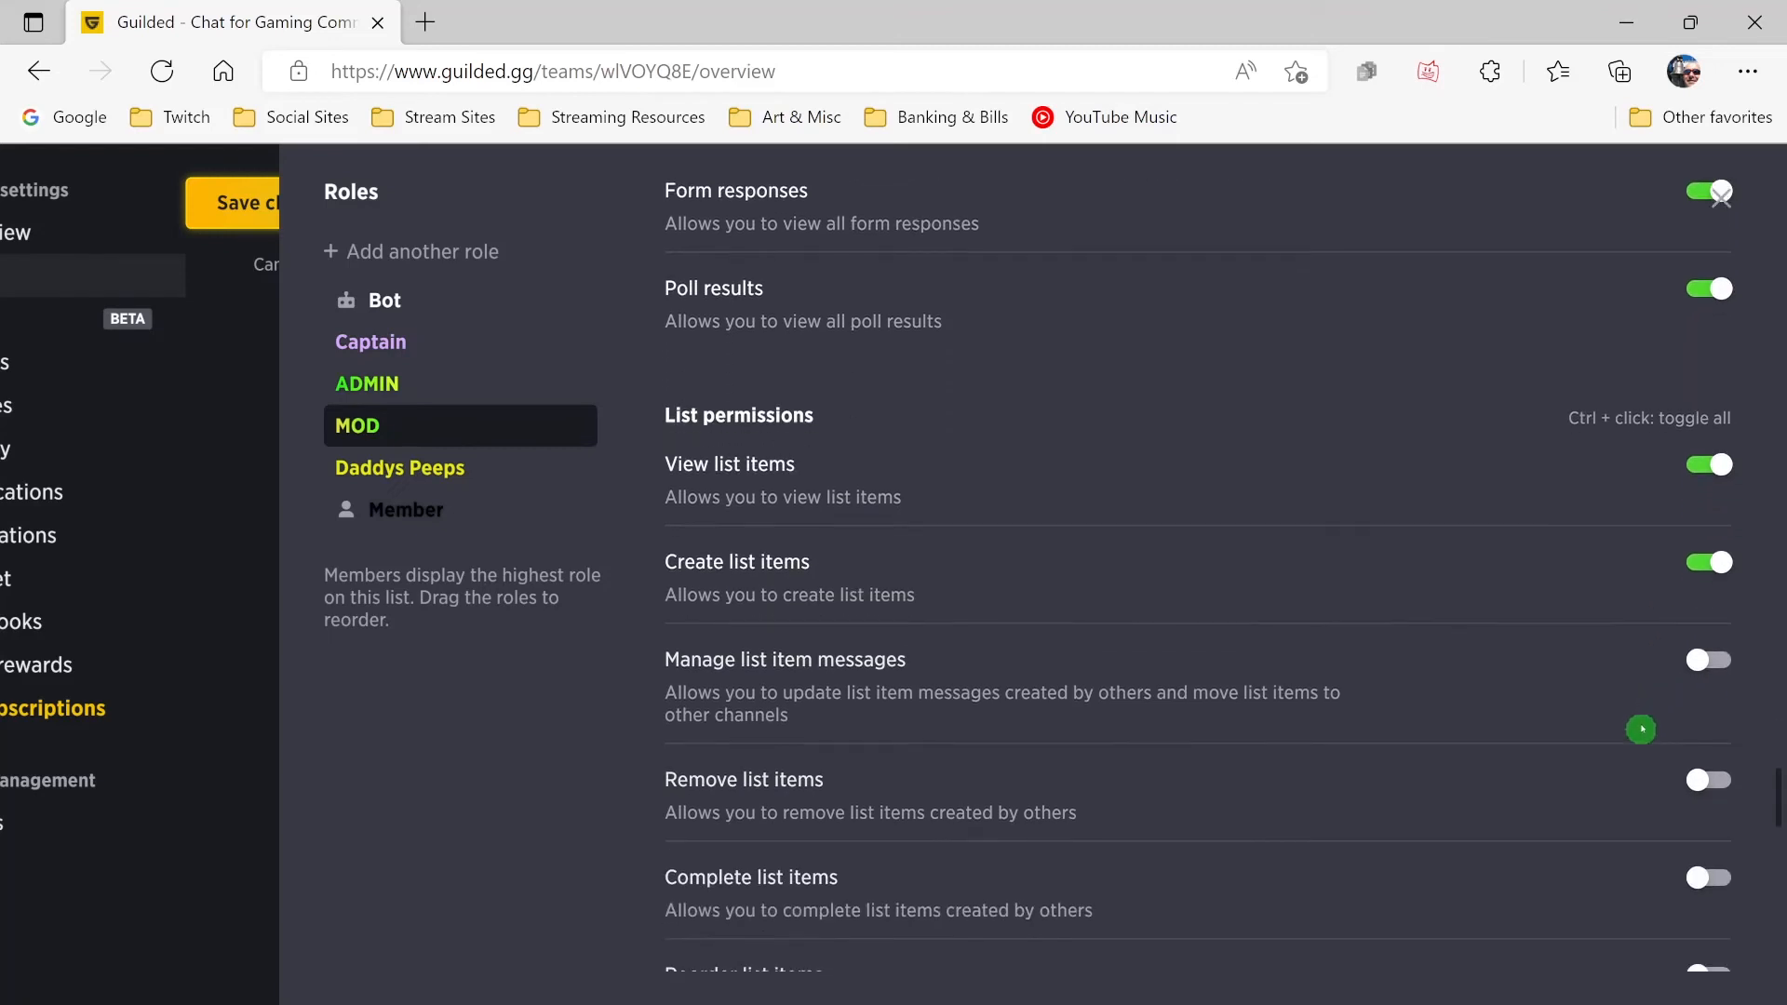
pyautogui.click(1710, 550)
pyautogui.click(1695, 667)
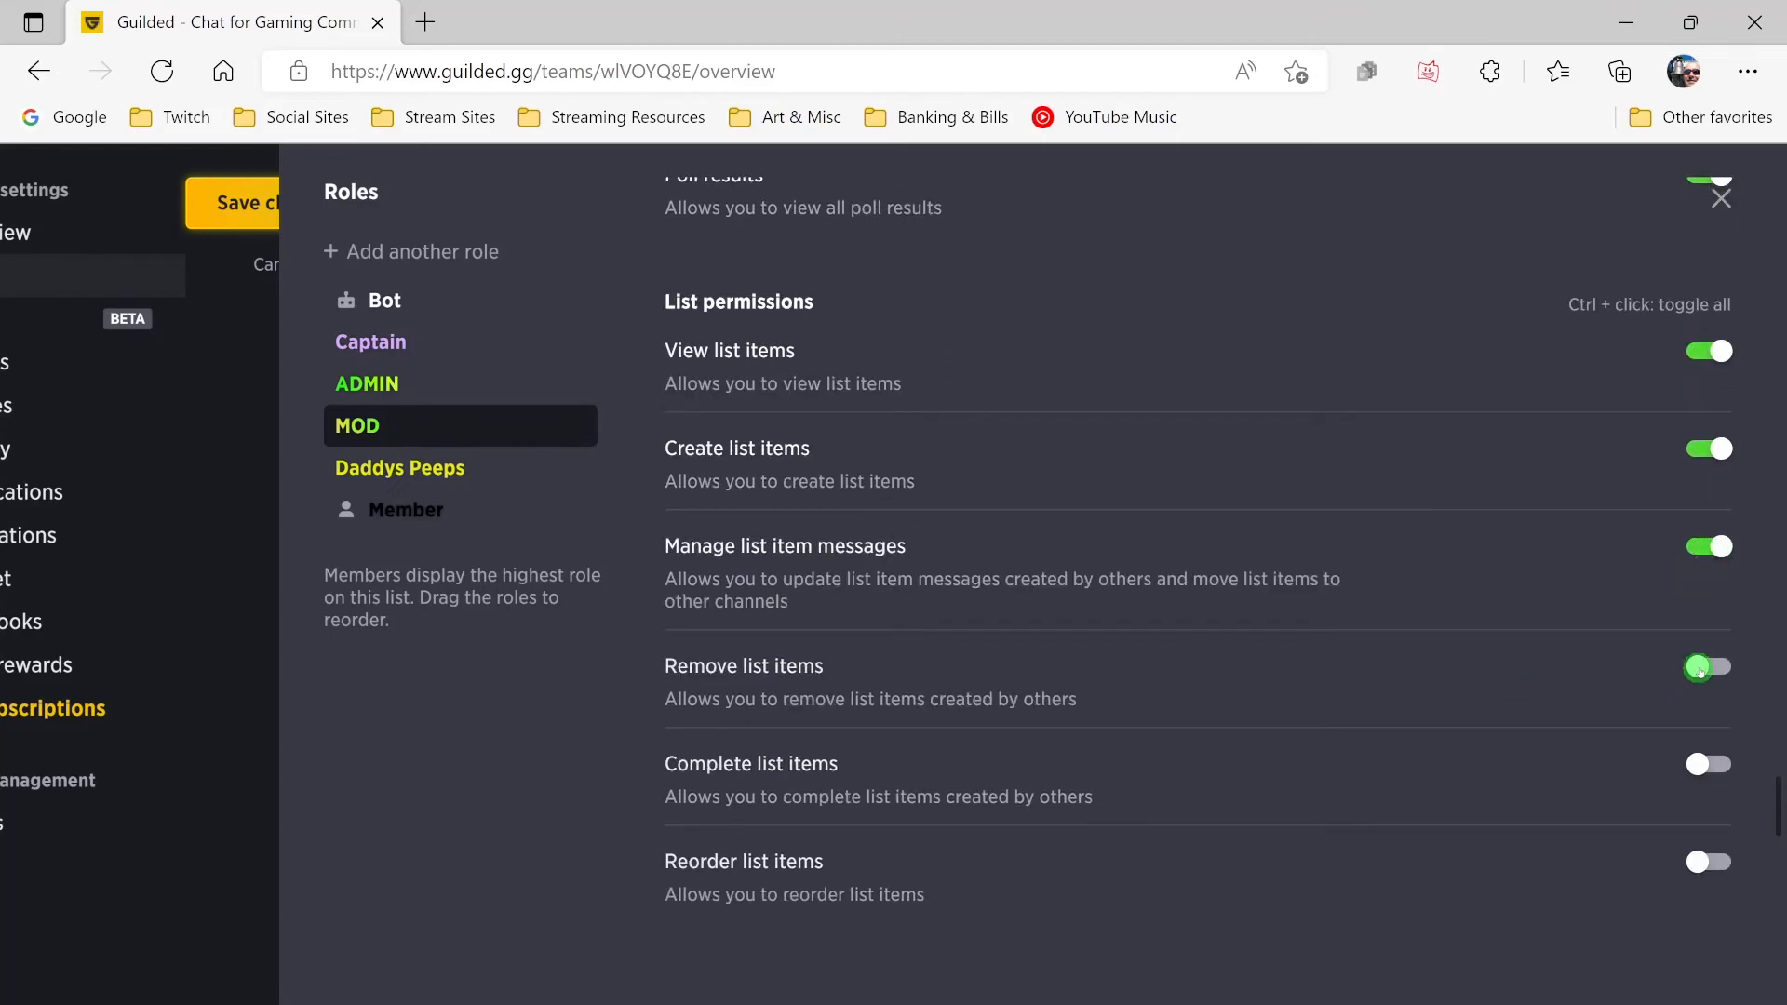
pyautogui.click(1714, 769)
pyautogui.scroll(-2, 1715, 771)
pyautogui.click(1717, 739)
# - Enable the View schedules, Create schedule and Delete schedule permissions for the MOD role
pyautogui.scroll(-4, 1549, 734)
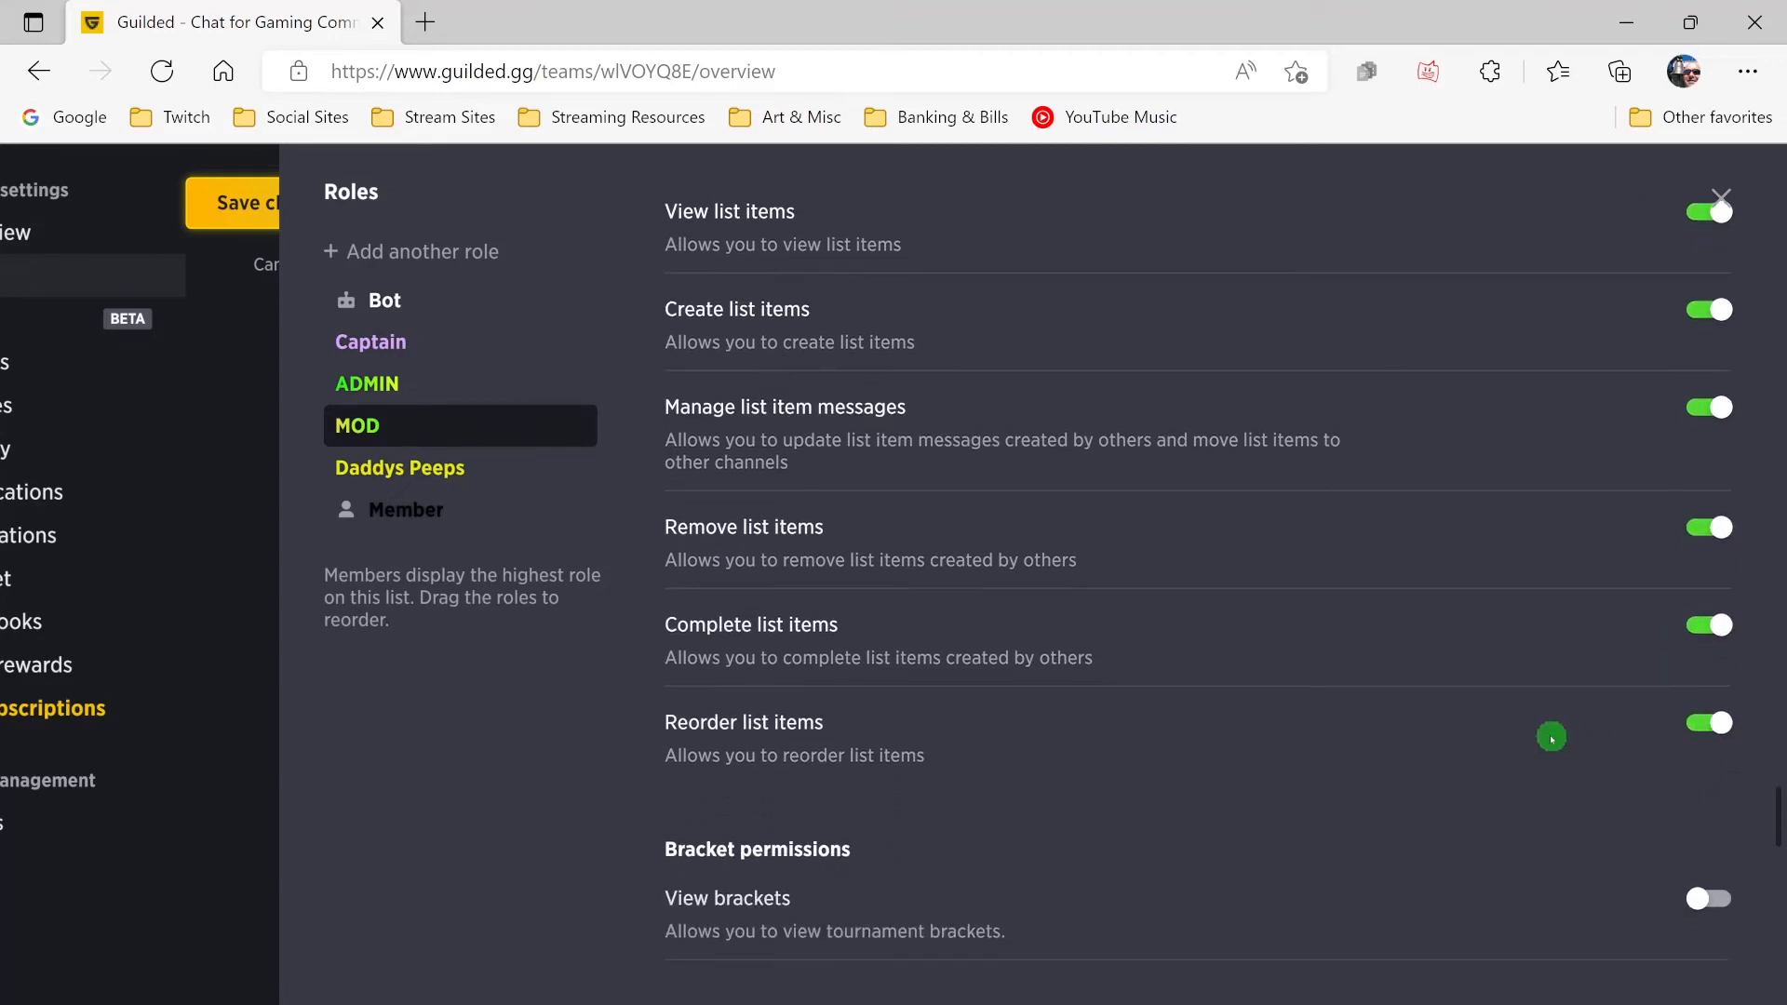
pyautogui.scroll(-2, 1447, 689)
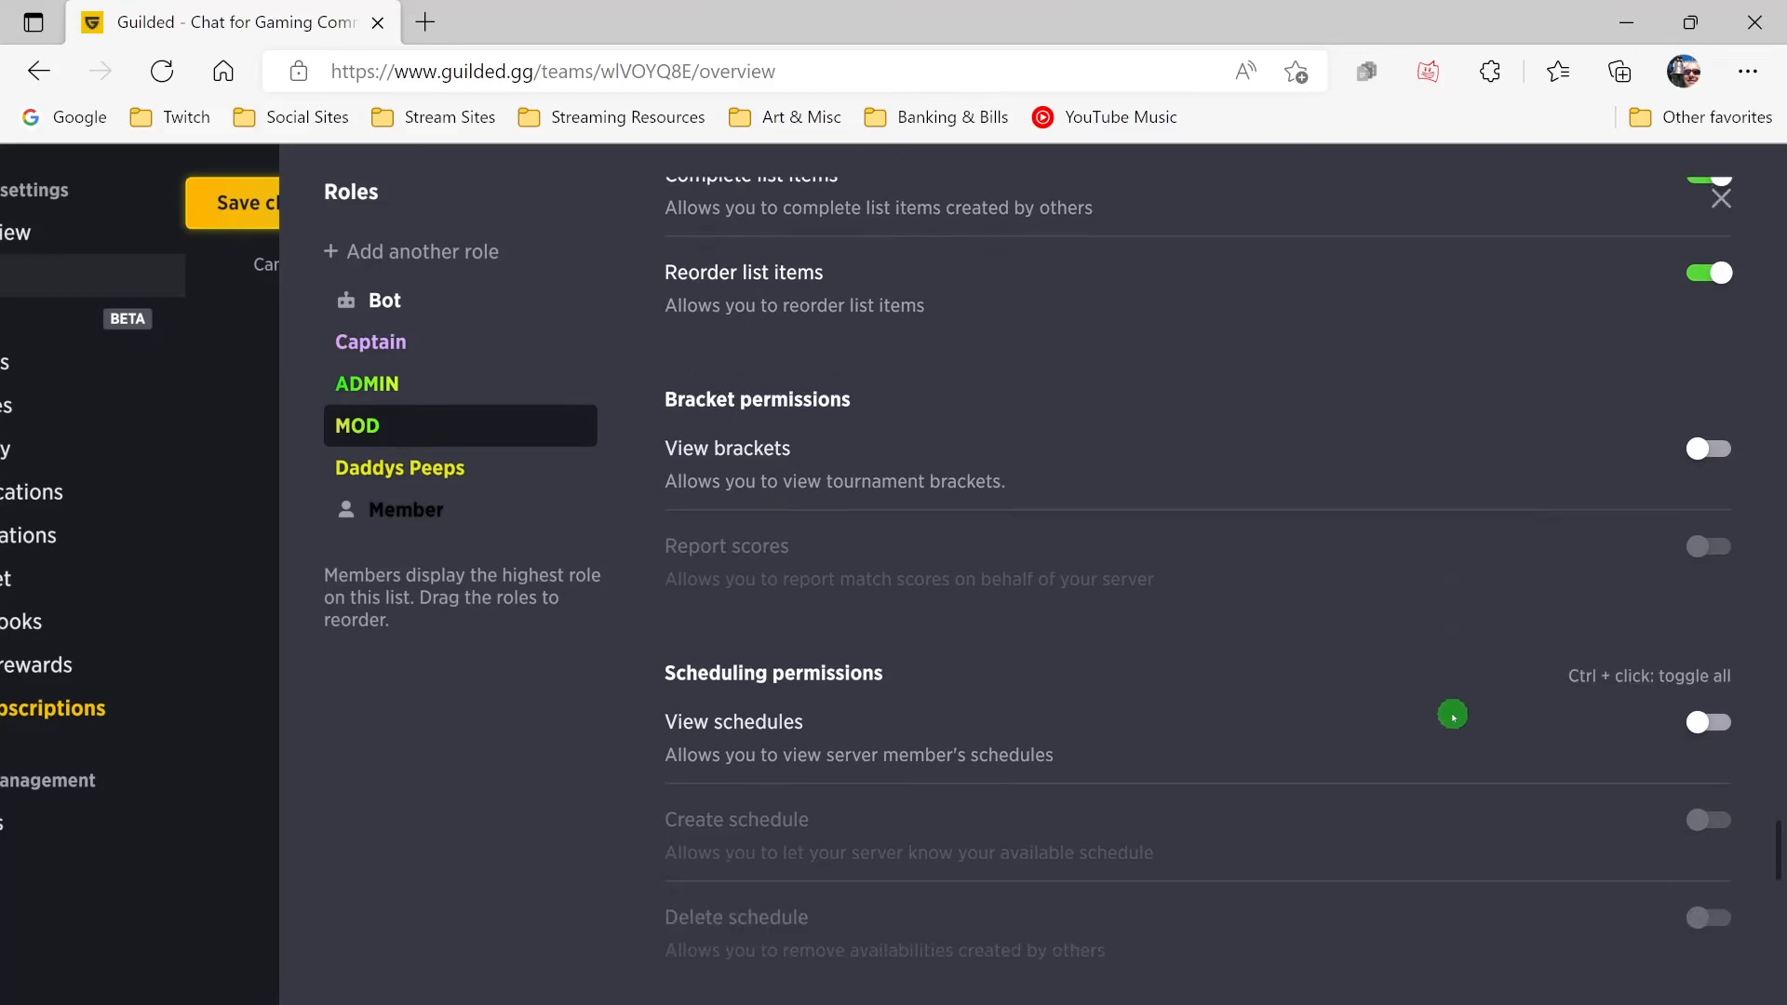
pyautogui.click(1712, 712)
pyautogui.click(1708, 813)
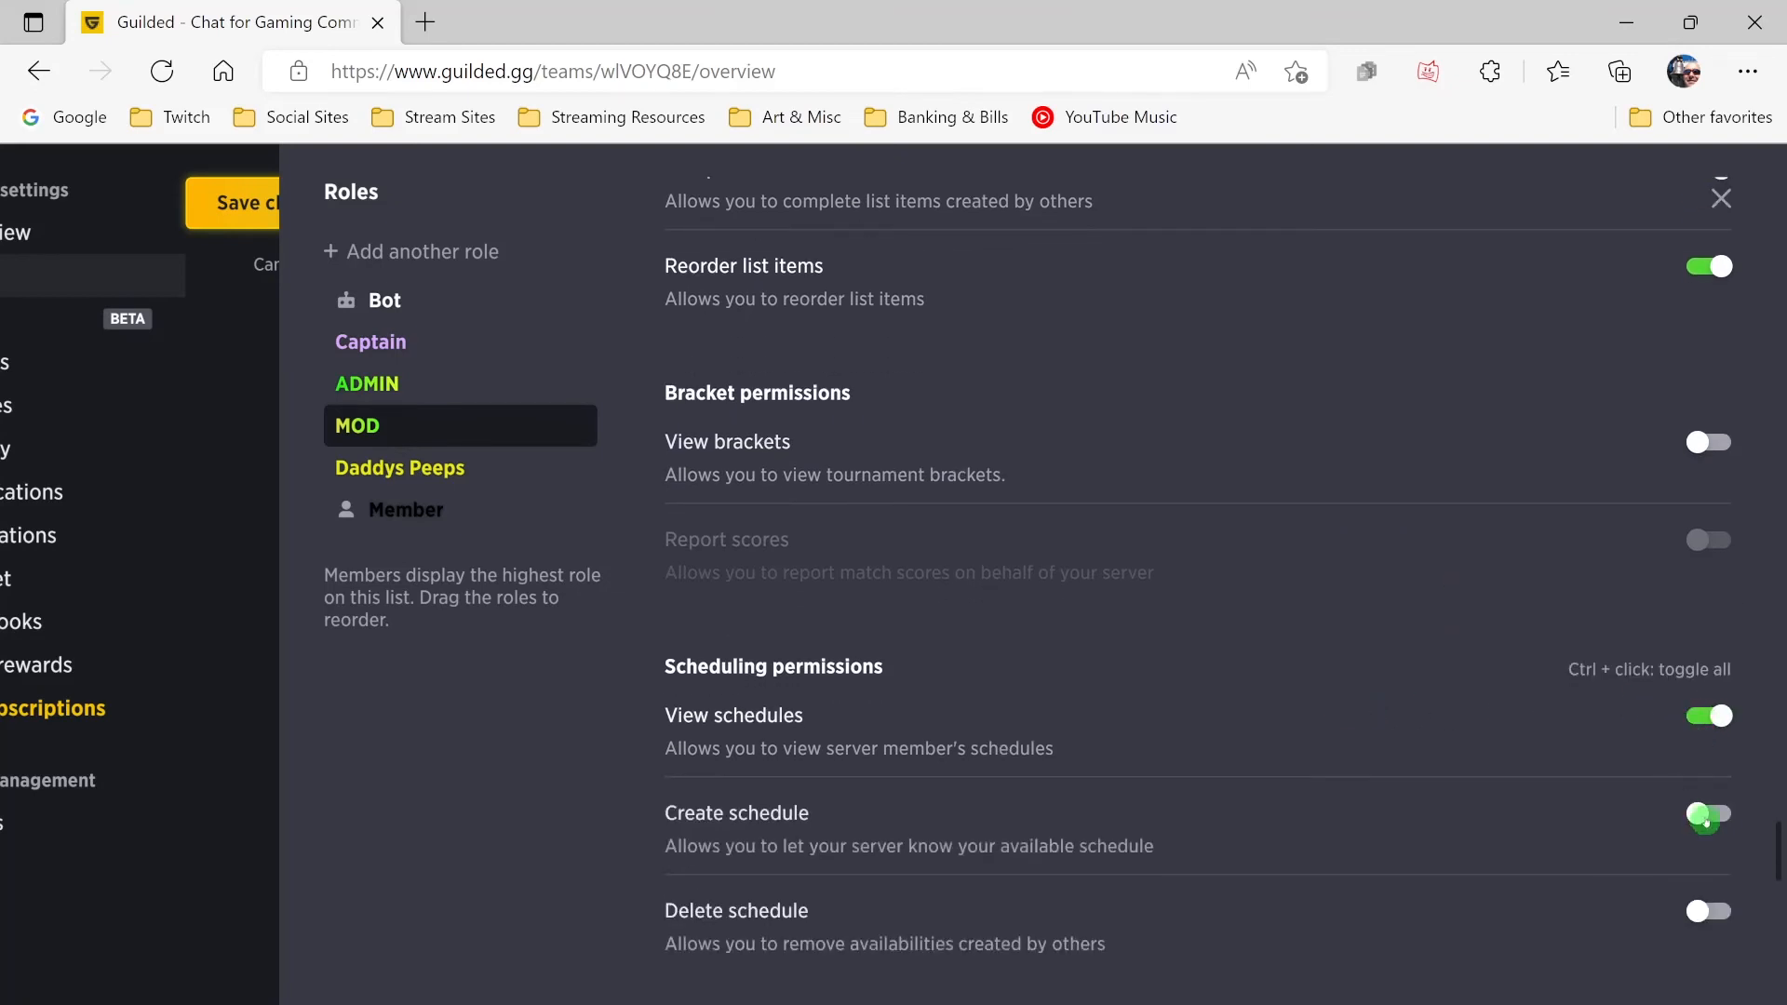
pyautogui.scroll(-2, 1679, 812)
pyautogui.scroll(-3, 1679, 812)
pyautogui.click(1712, 553)
# - Enable every stream permission for the MOD role, from View streams to Use voice activity detection, and save the changes
pyautogui.scroll(-3, 1516, 701)
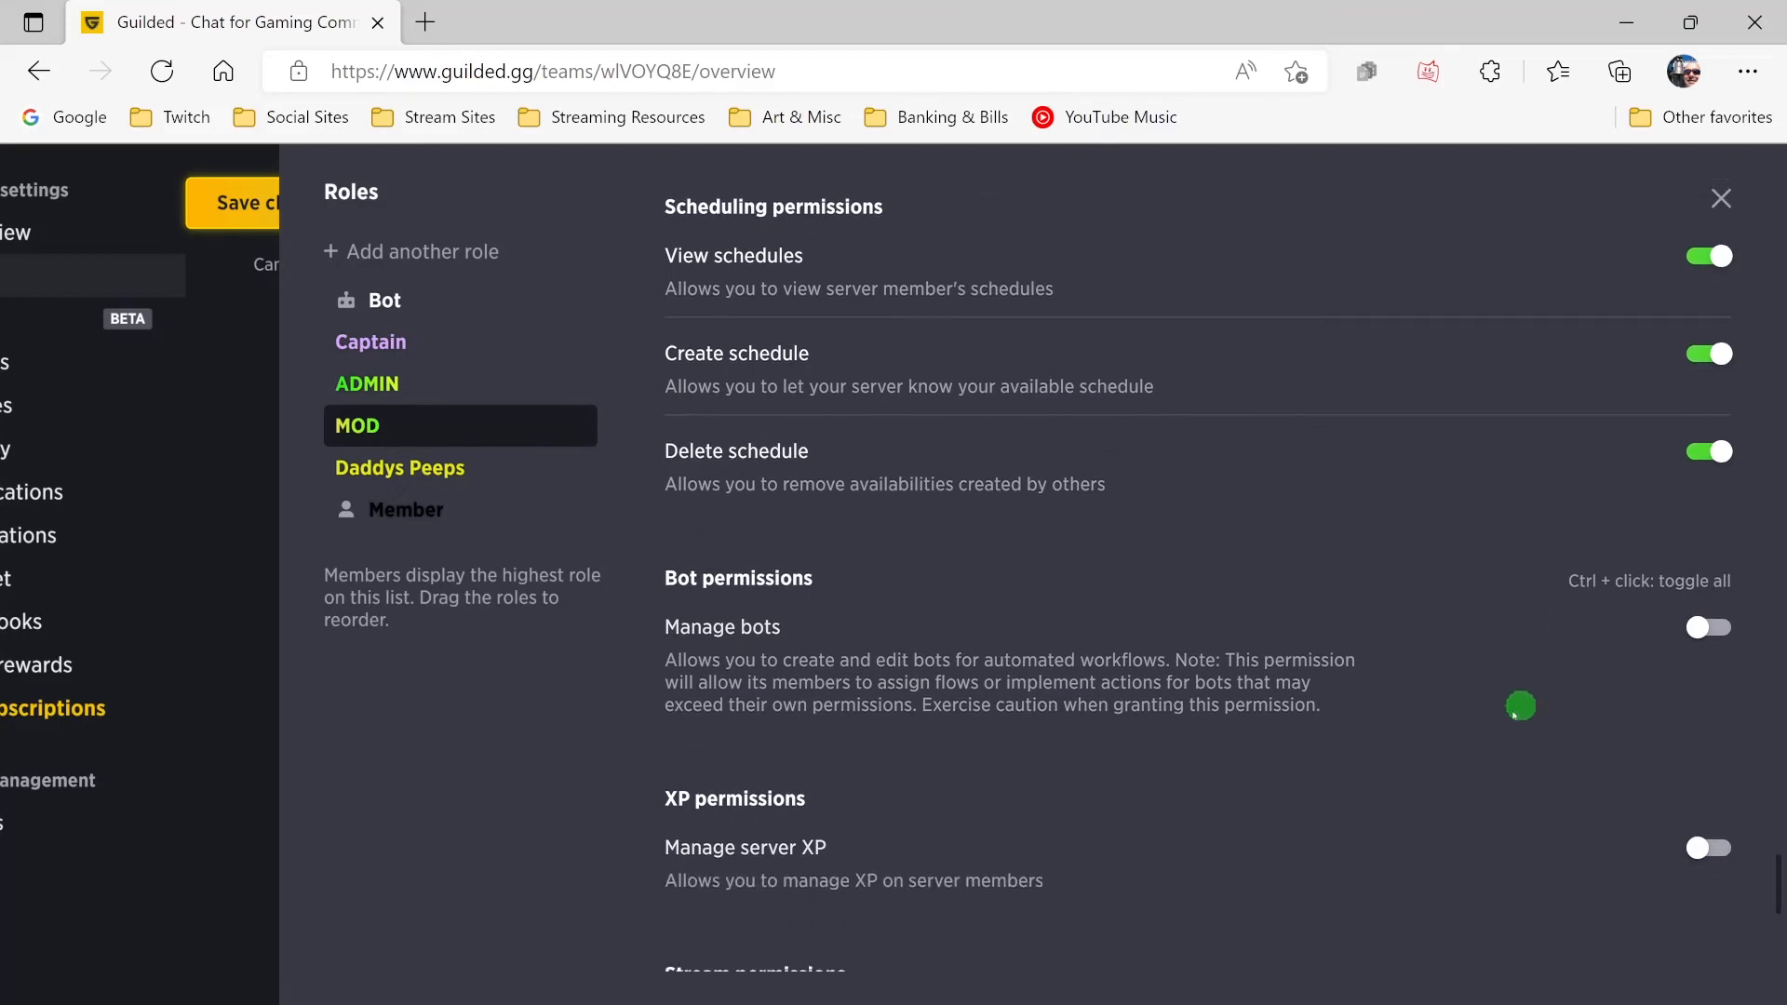
pyautogui.scroll(-3, 1548, 735)
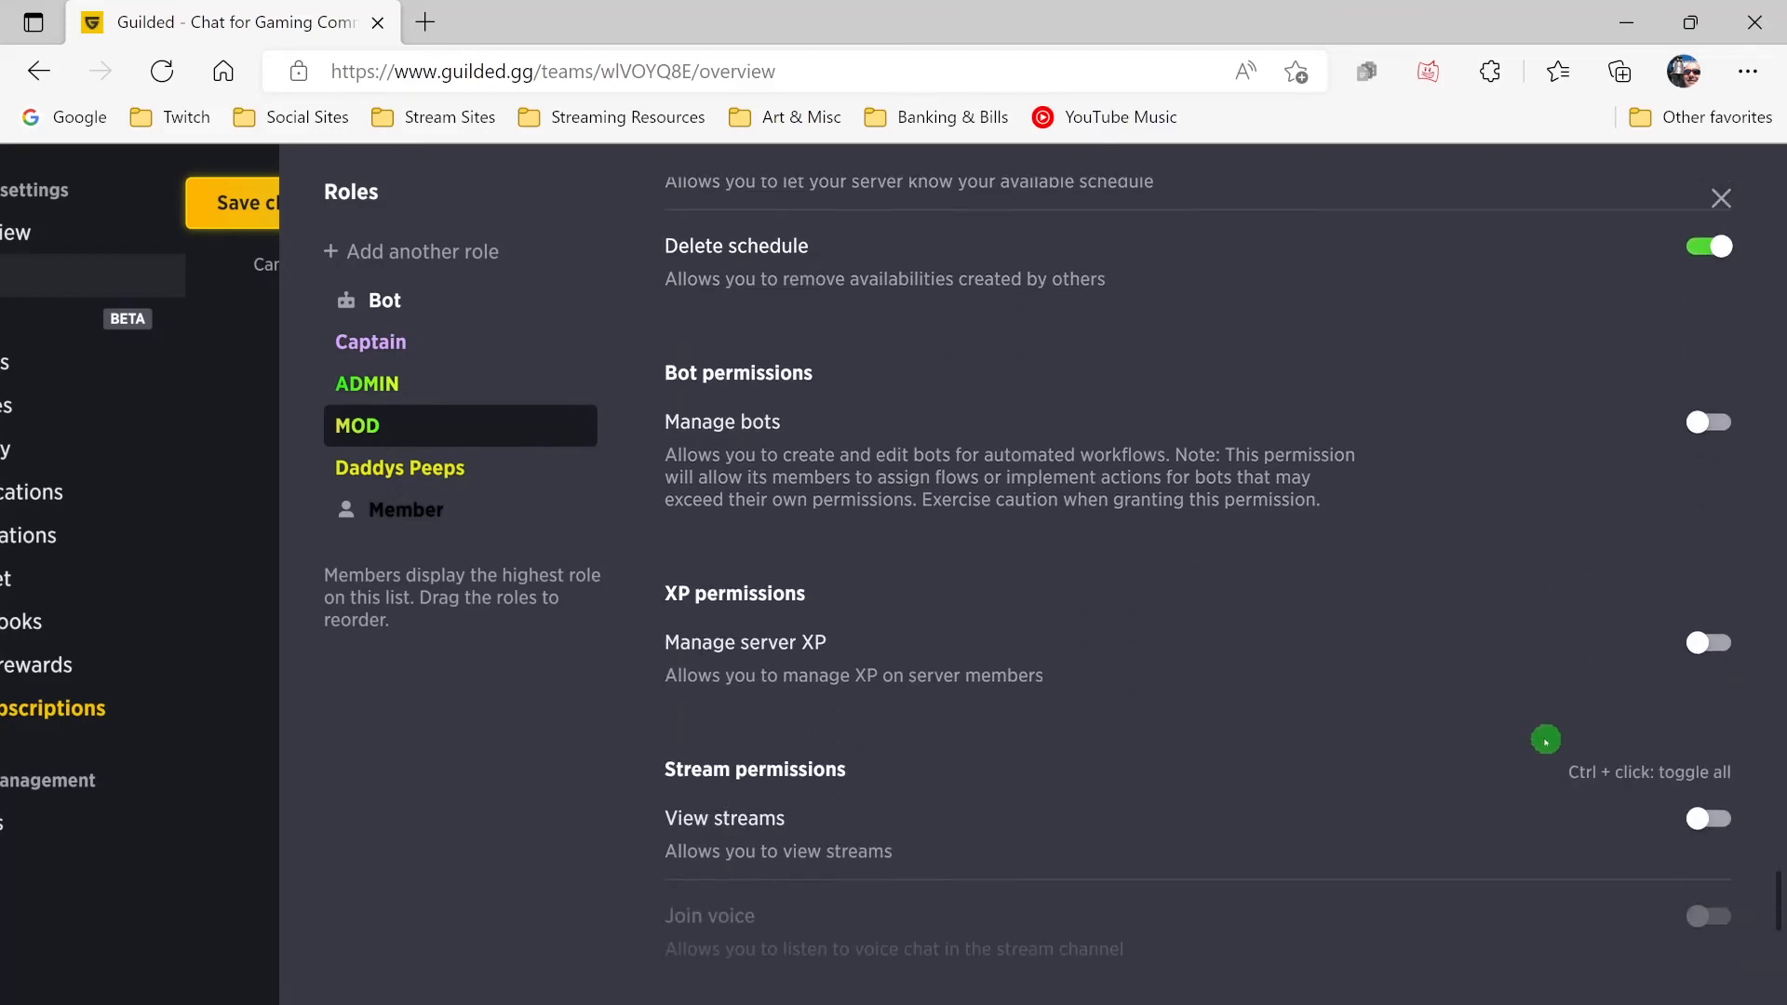
pyautogui.click(1712, 649)
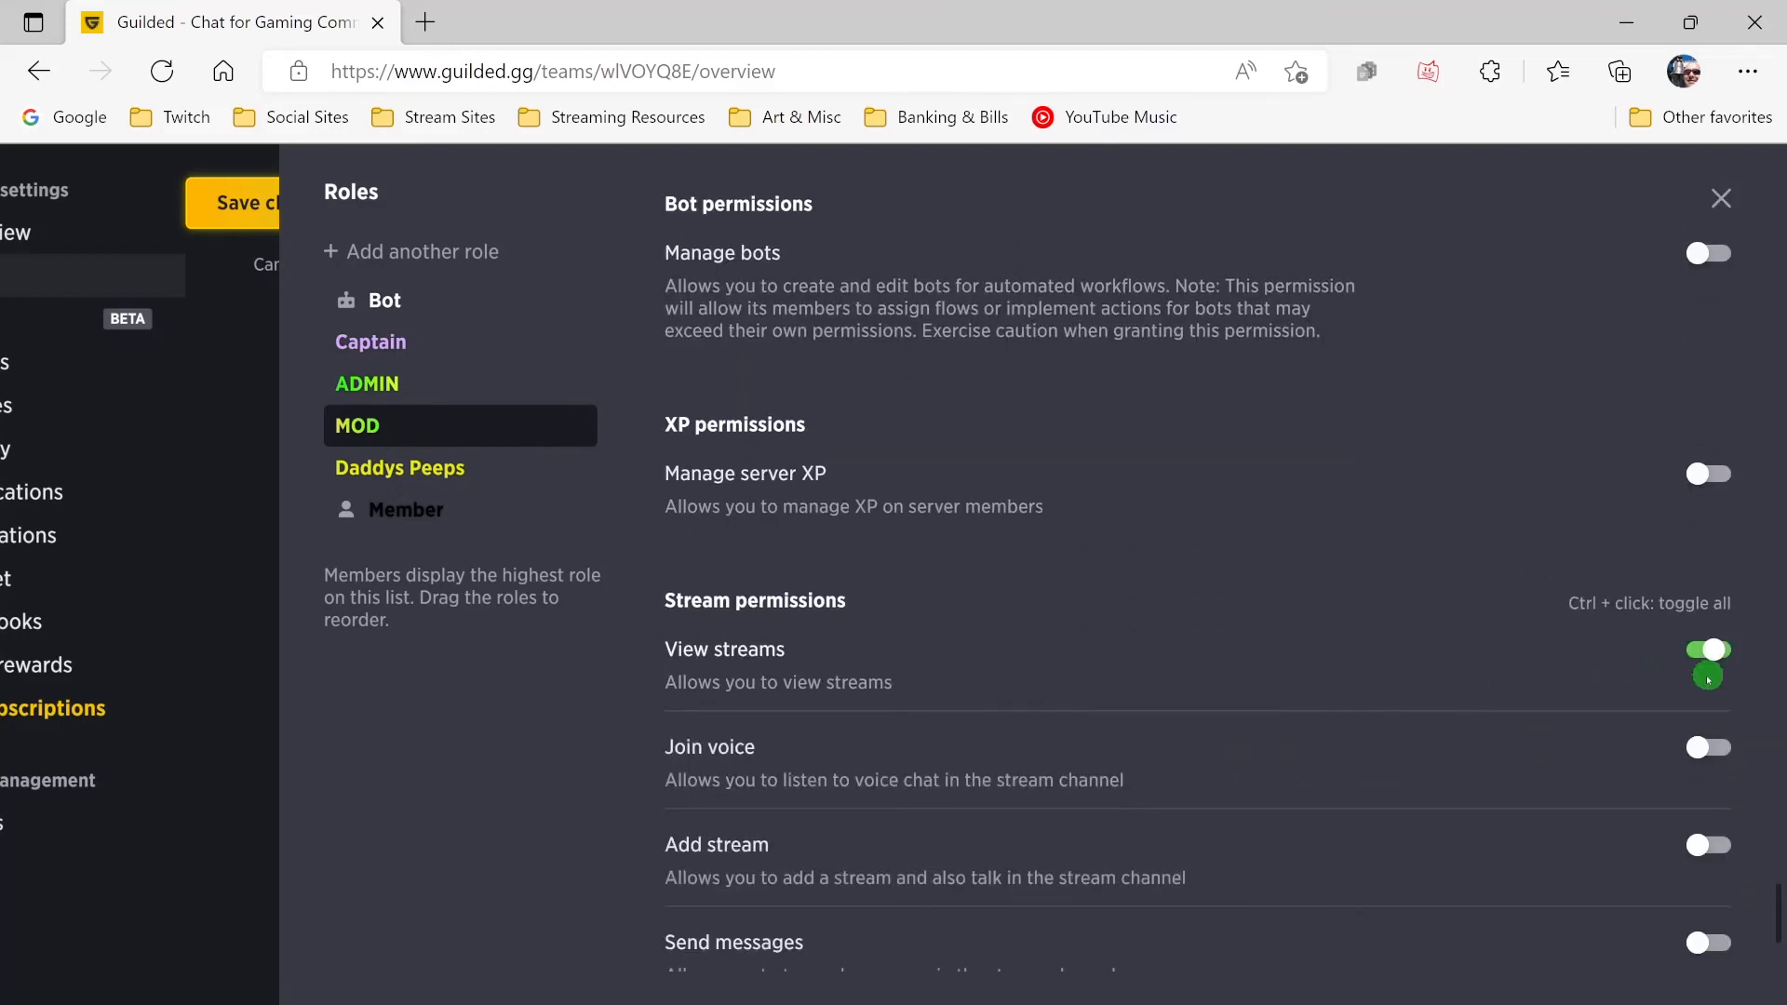
pyautogui.click(1710, 750)
pyautogui.scroll(-3, 1623, 757)
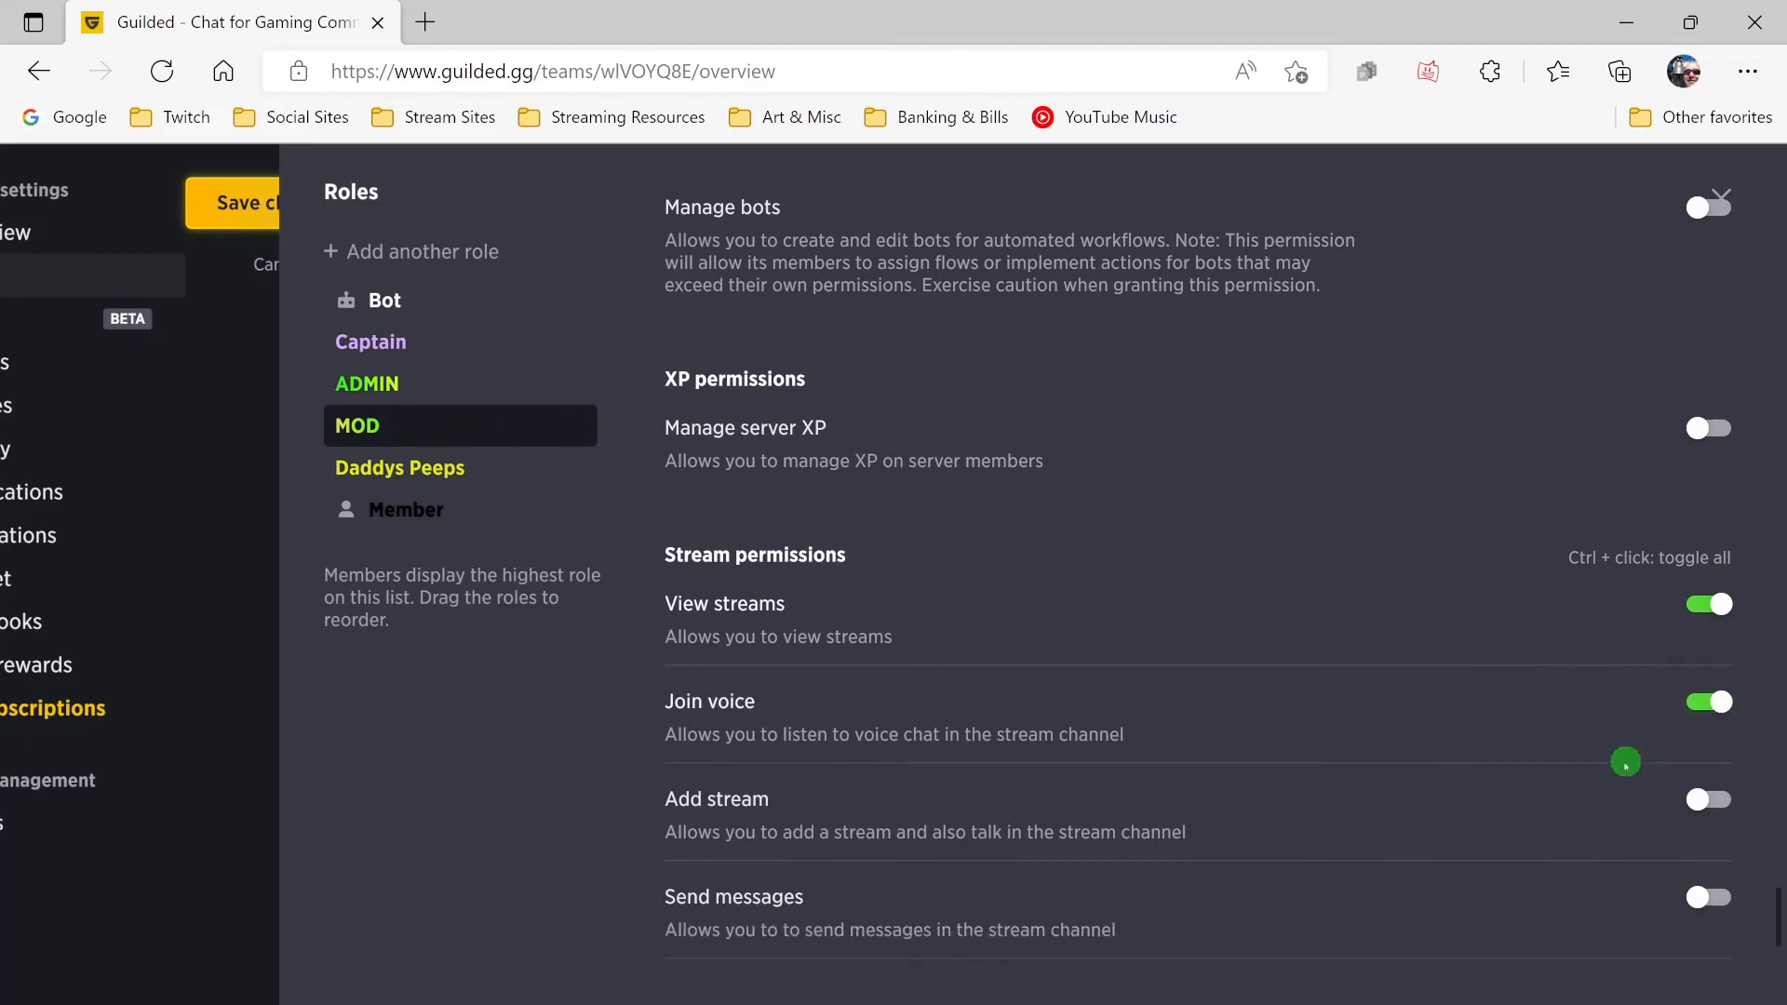
pyautogui.click(1720, 705)
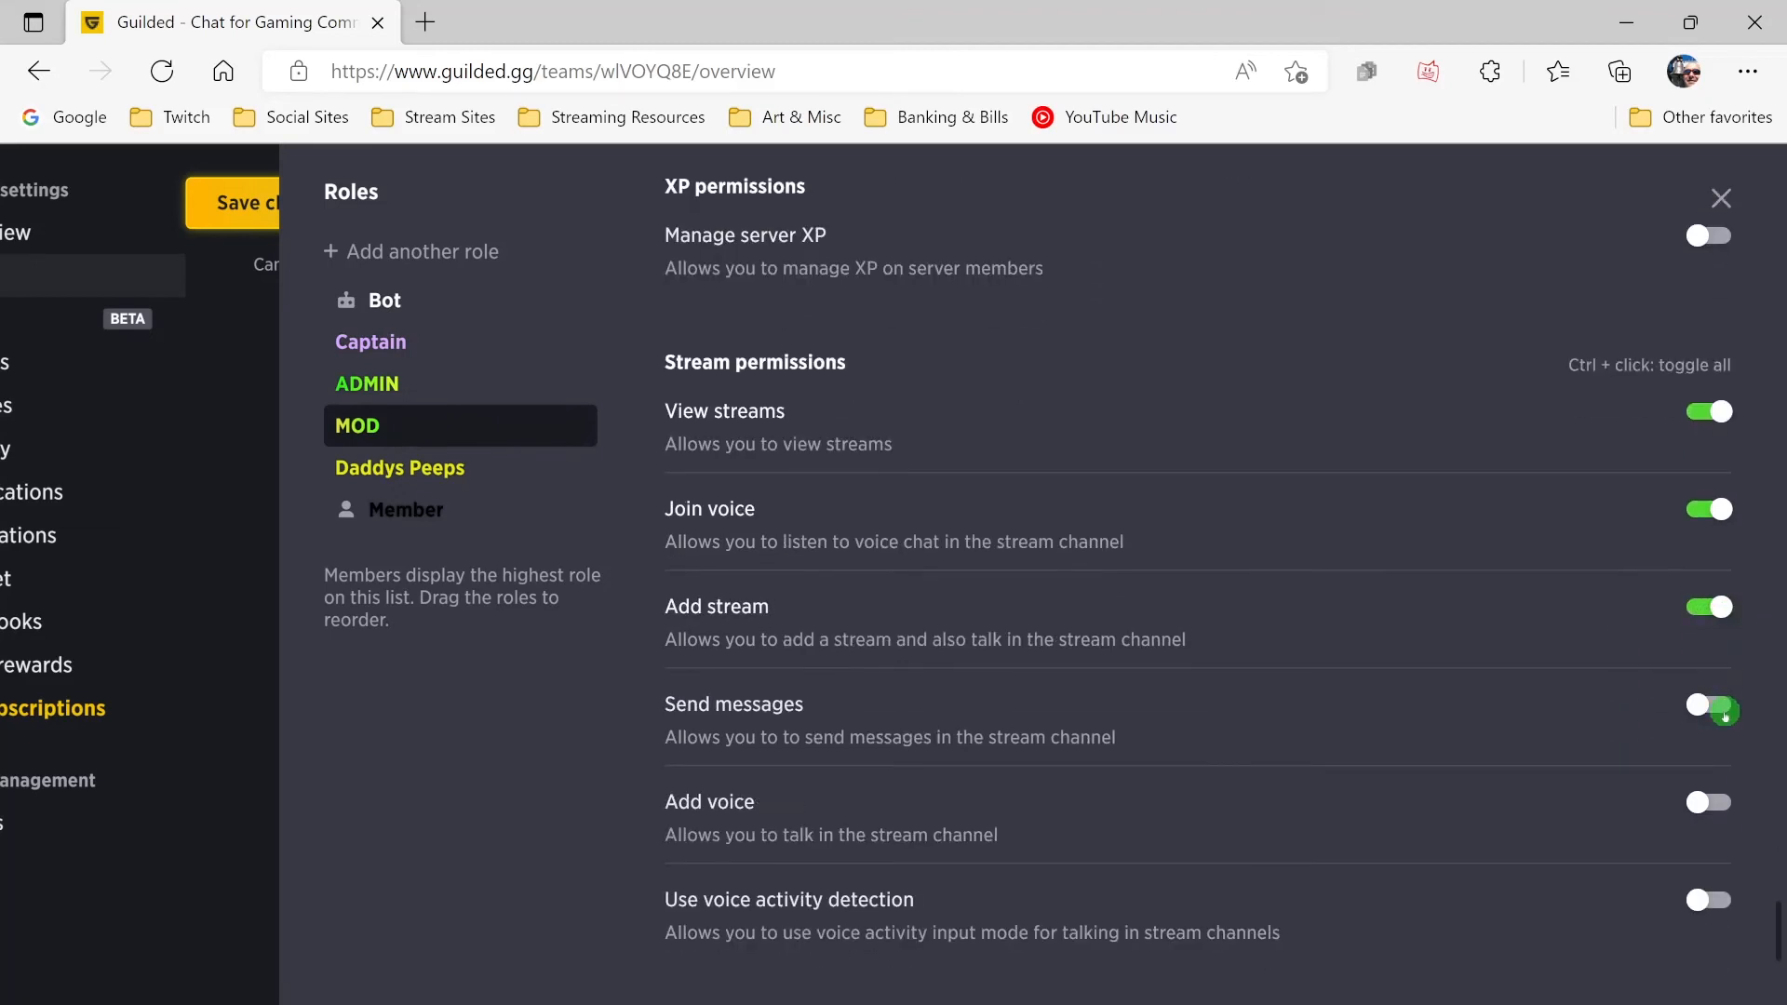
pyautogui.click(1710, 792)
pyautogui.click(1700, 898)
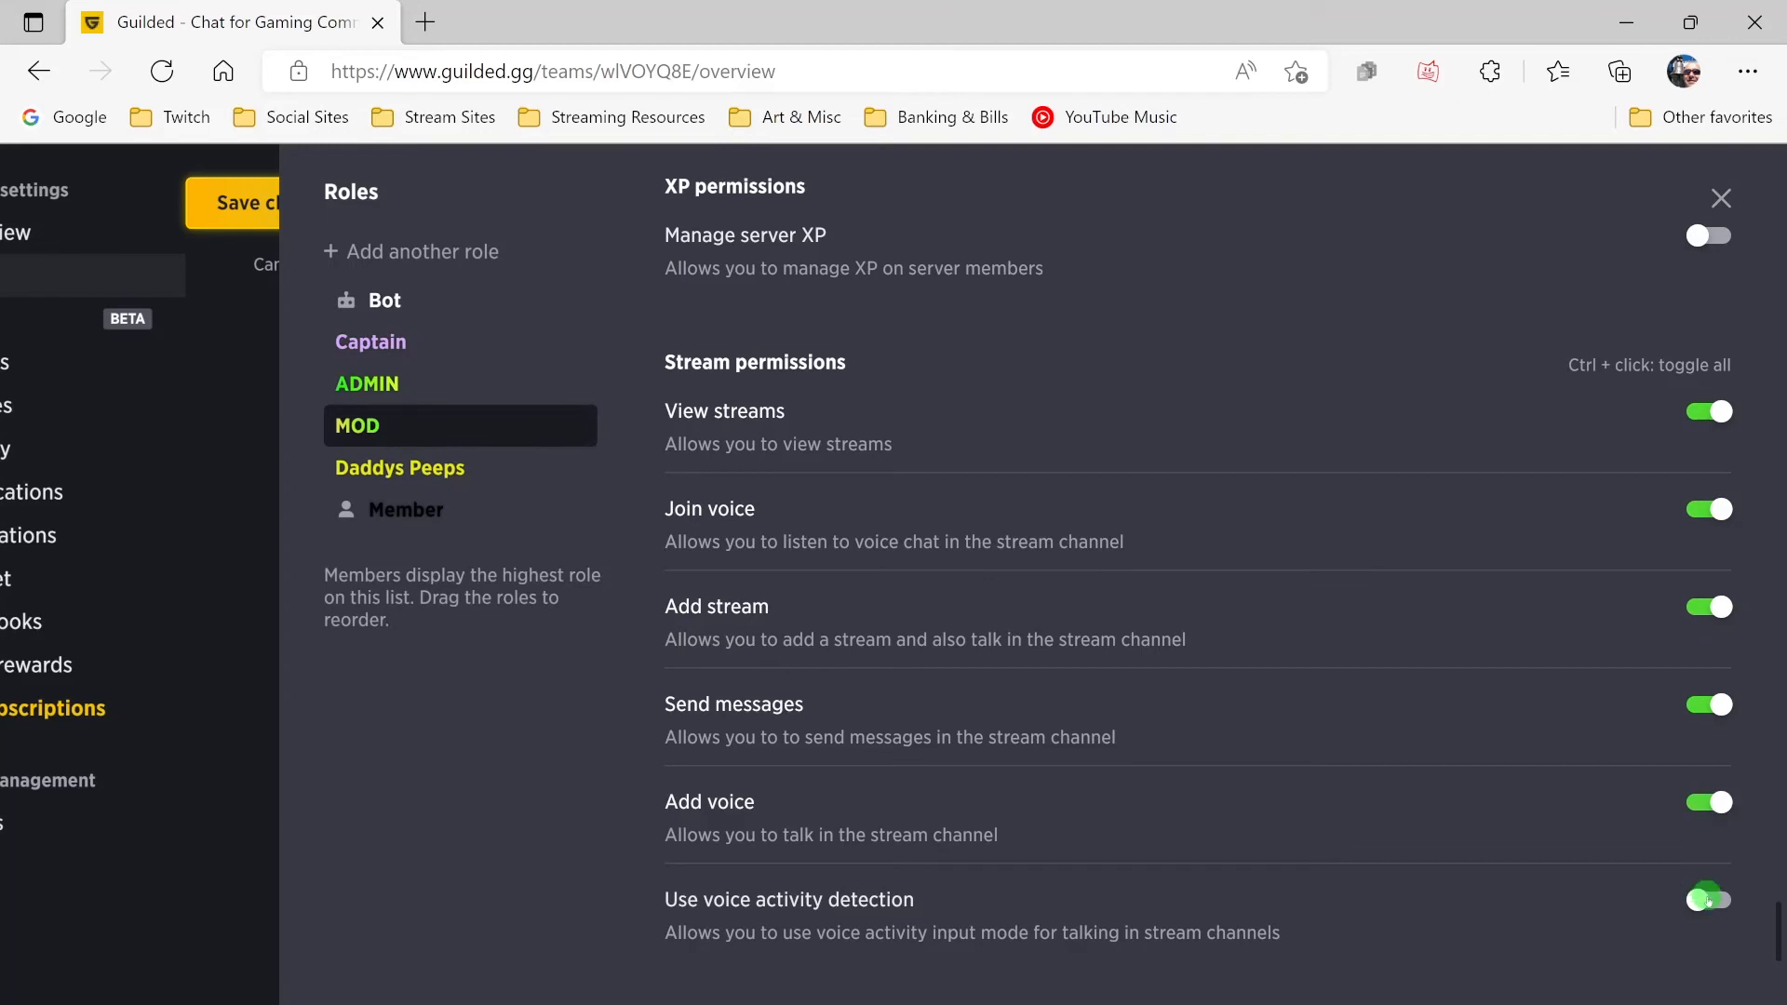
pyautogui.scroll(-1, 1643, 832)
pyautogui.scroll(-1, 1643, 833)
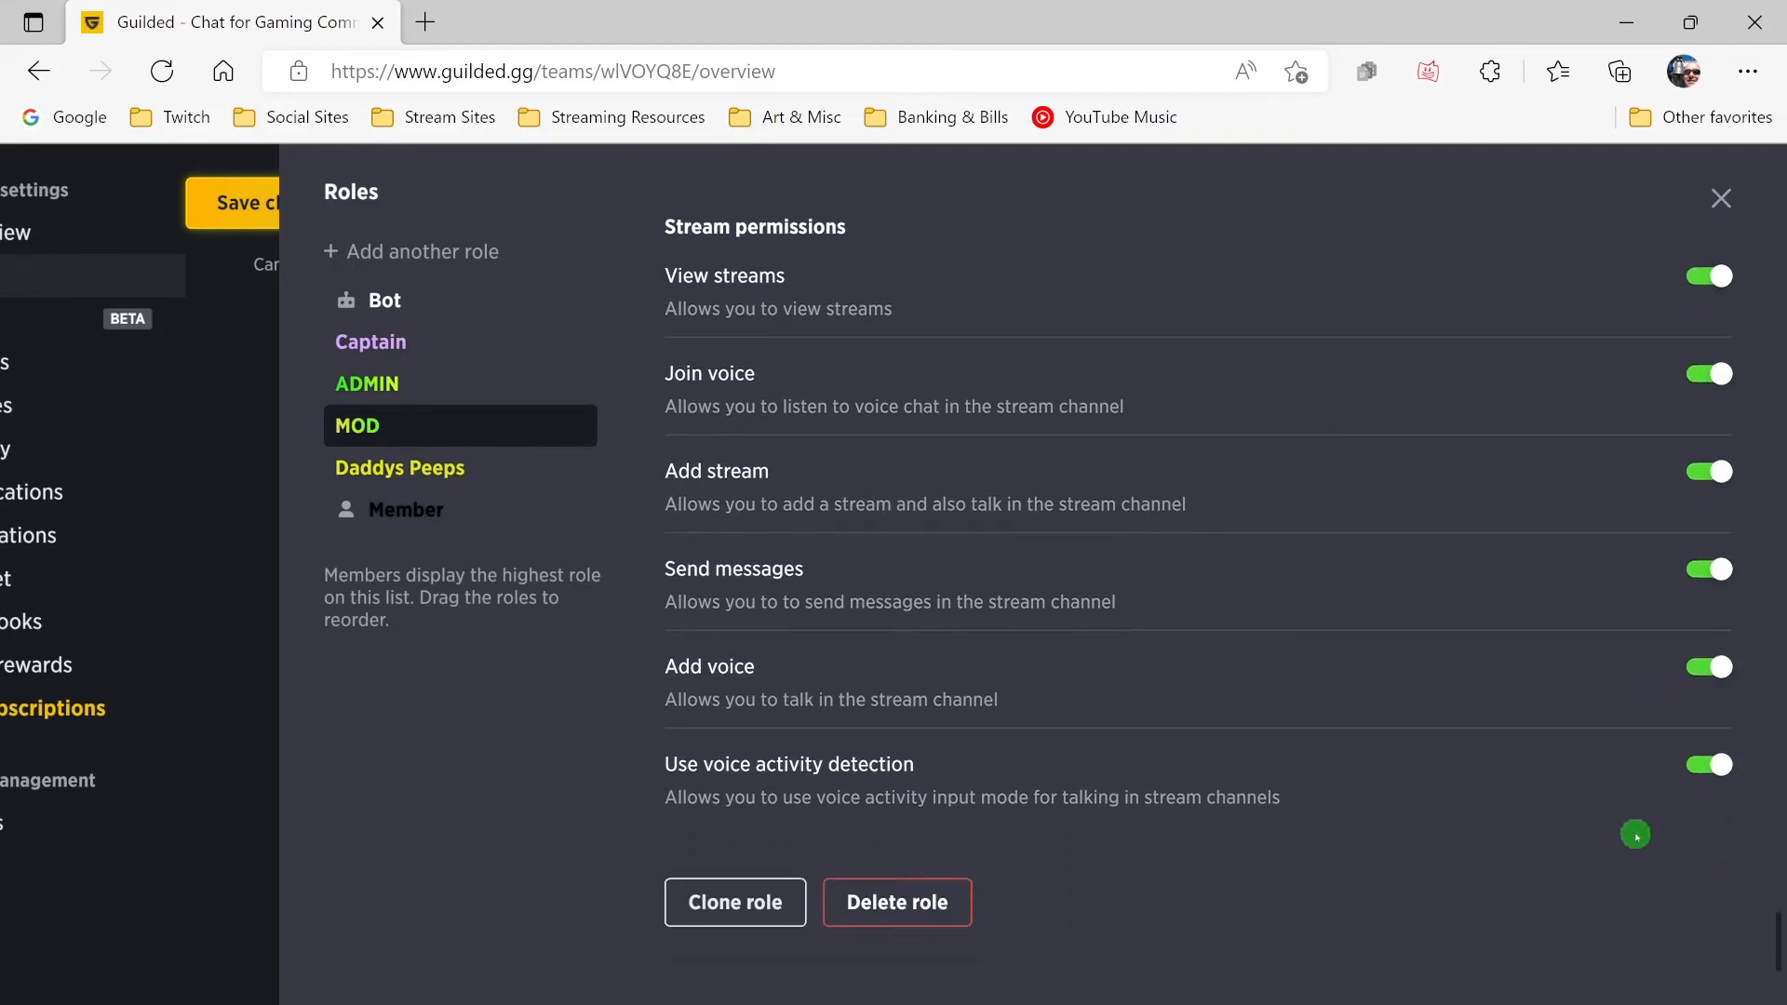
pyautogui.click(225, 212)
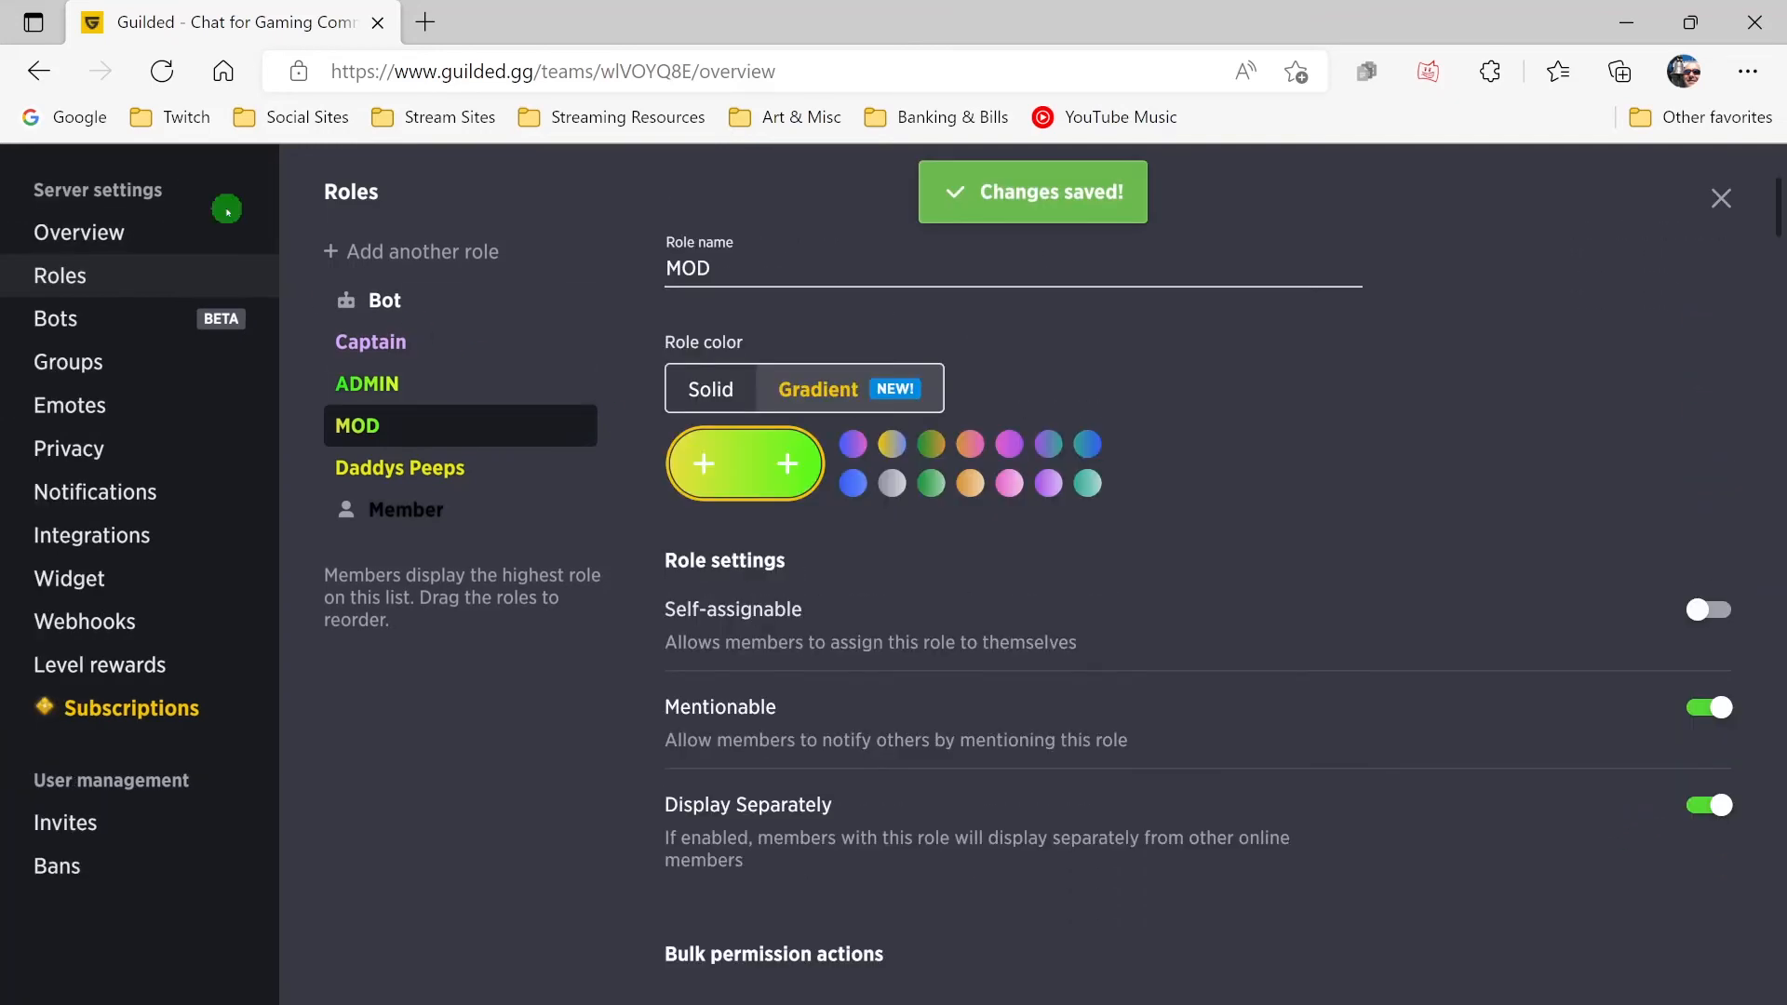
# - Enable all permissions in bulk for the ADMIN role and save the changes
pyautogui.click(410, 389)
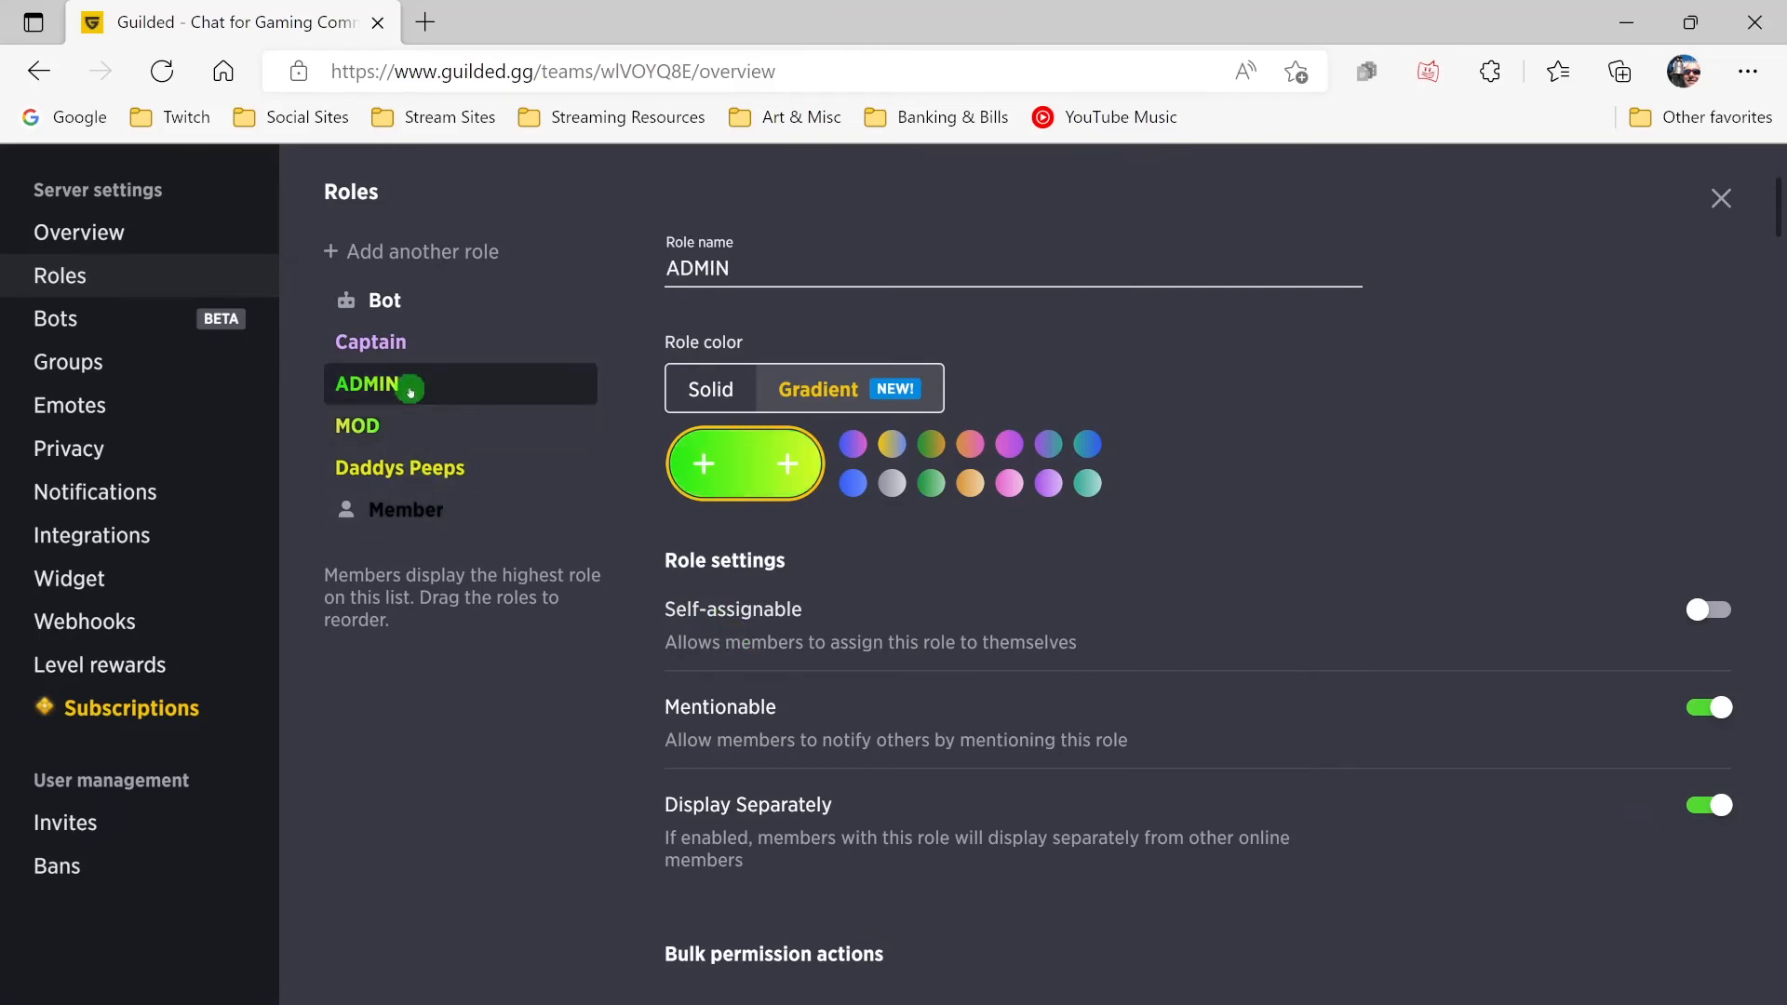
pyautogui.scroll(-2, 1349, 516)
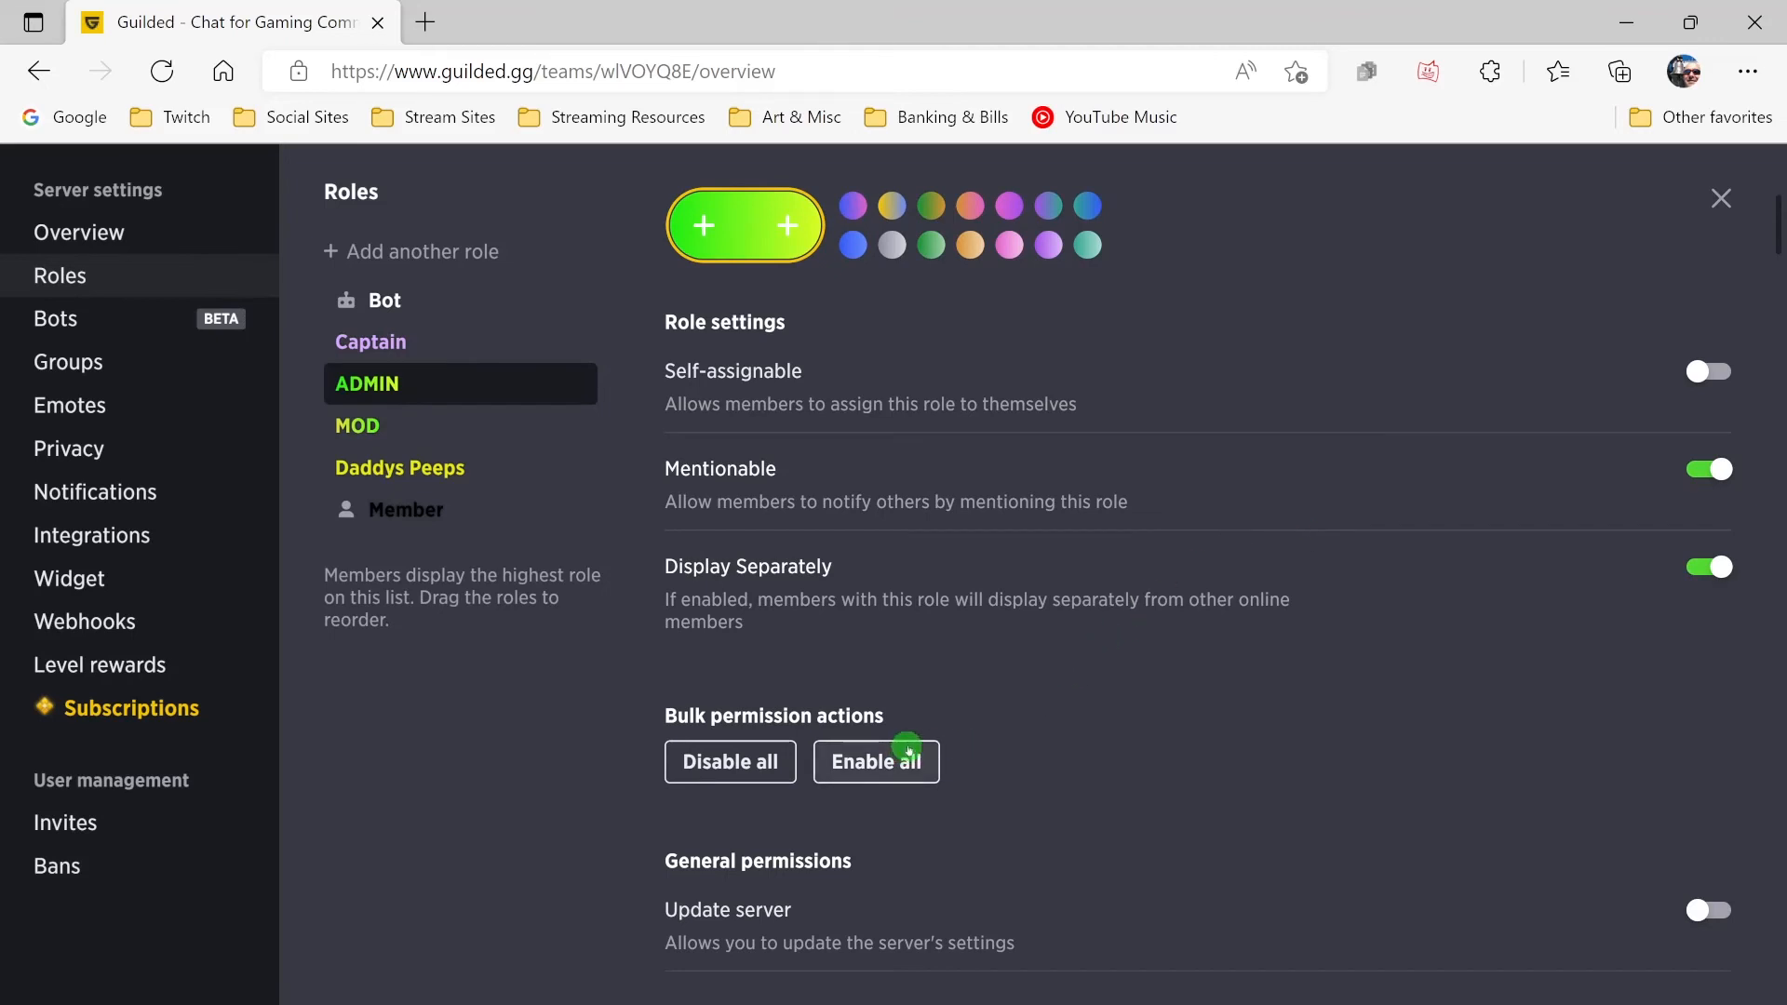
pyautogui.click(873, 762)
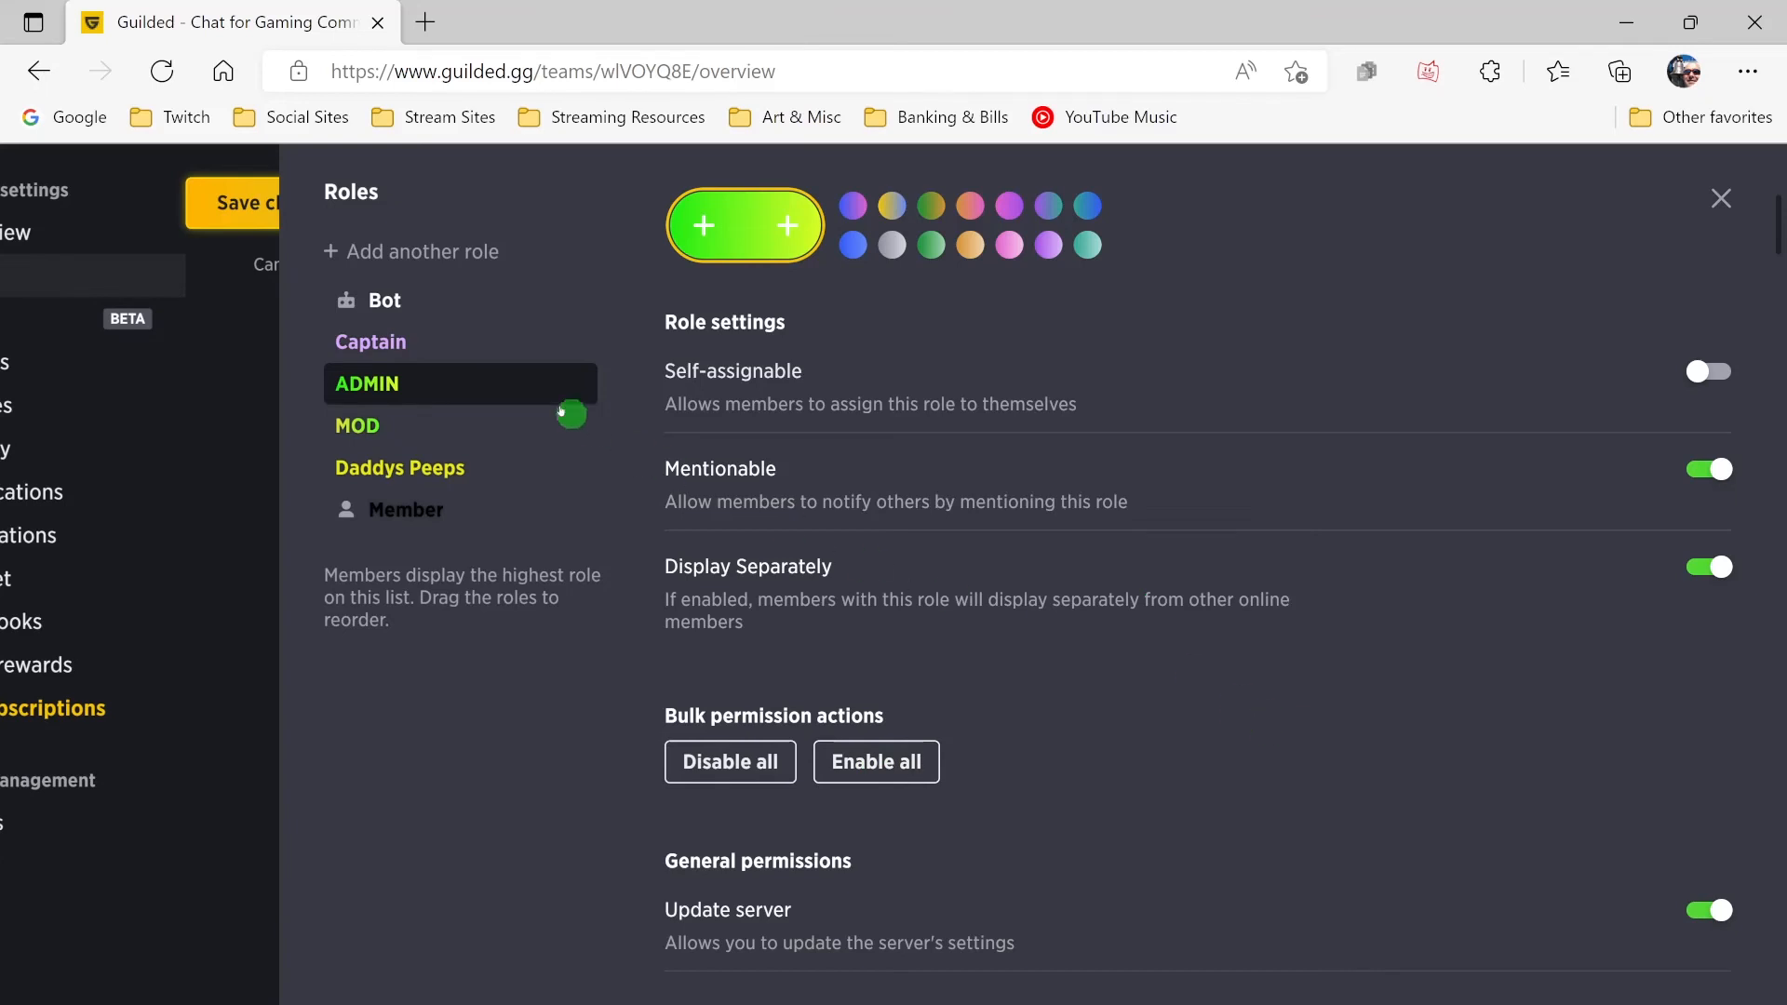
pyautogui.click(236, 204)
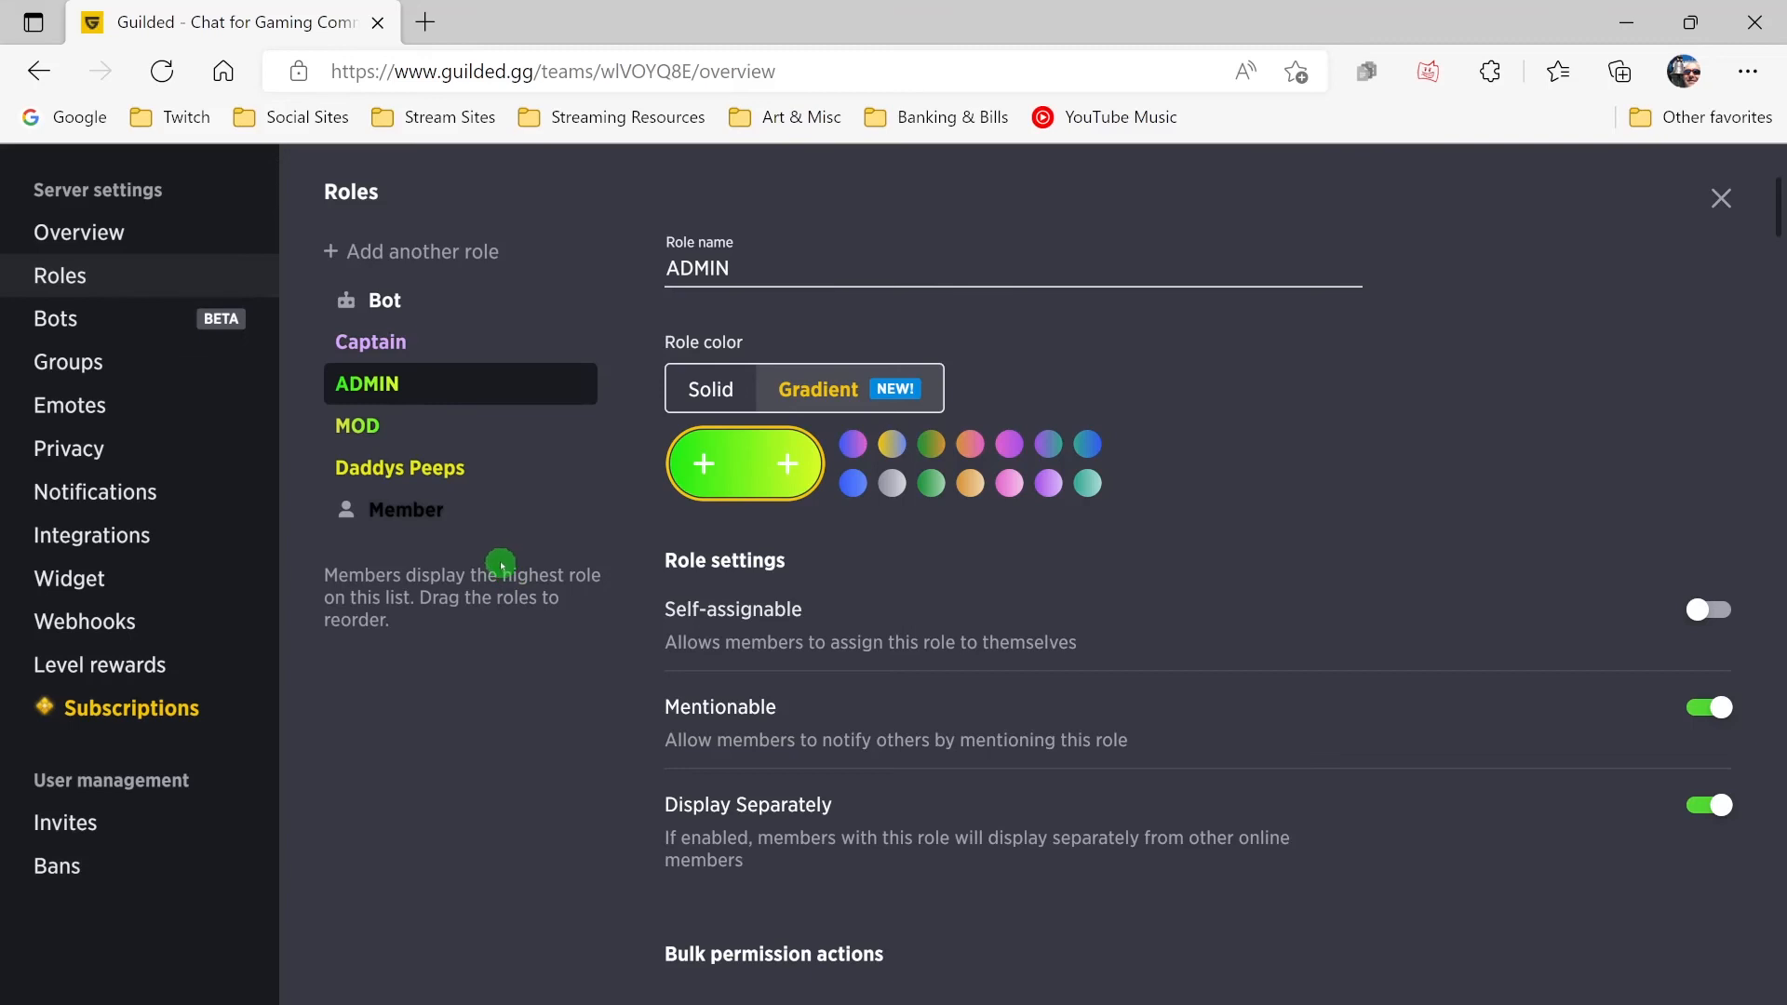
# - Clone the Daddys Peeps role and rename the copy Apex
pyautogui.rightClick(443, 472)
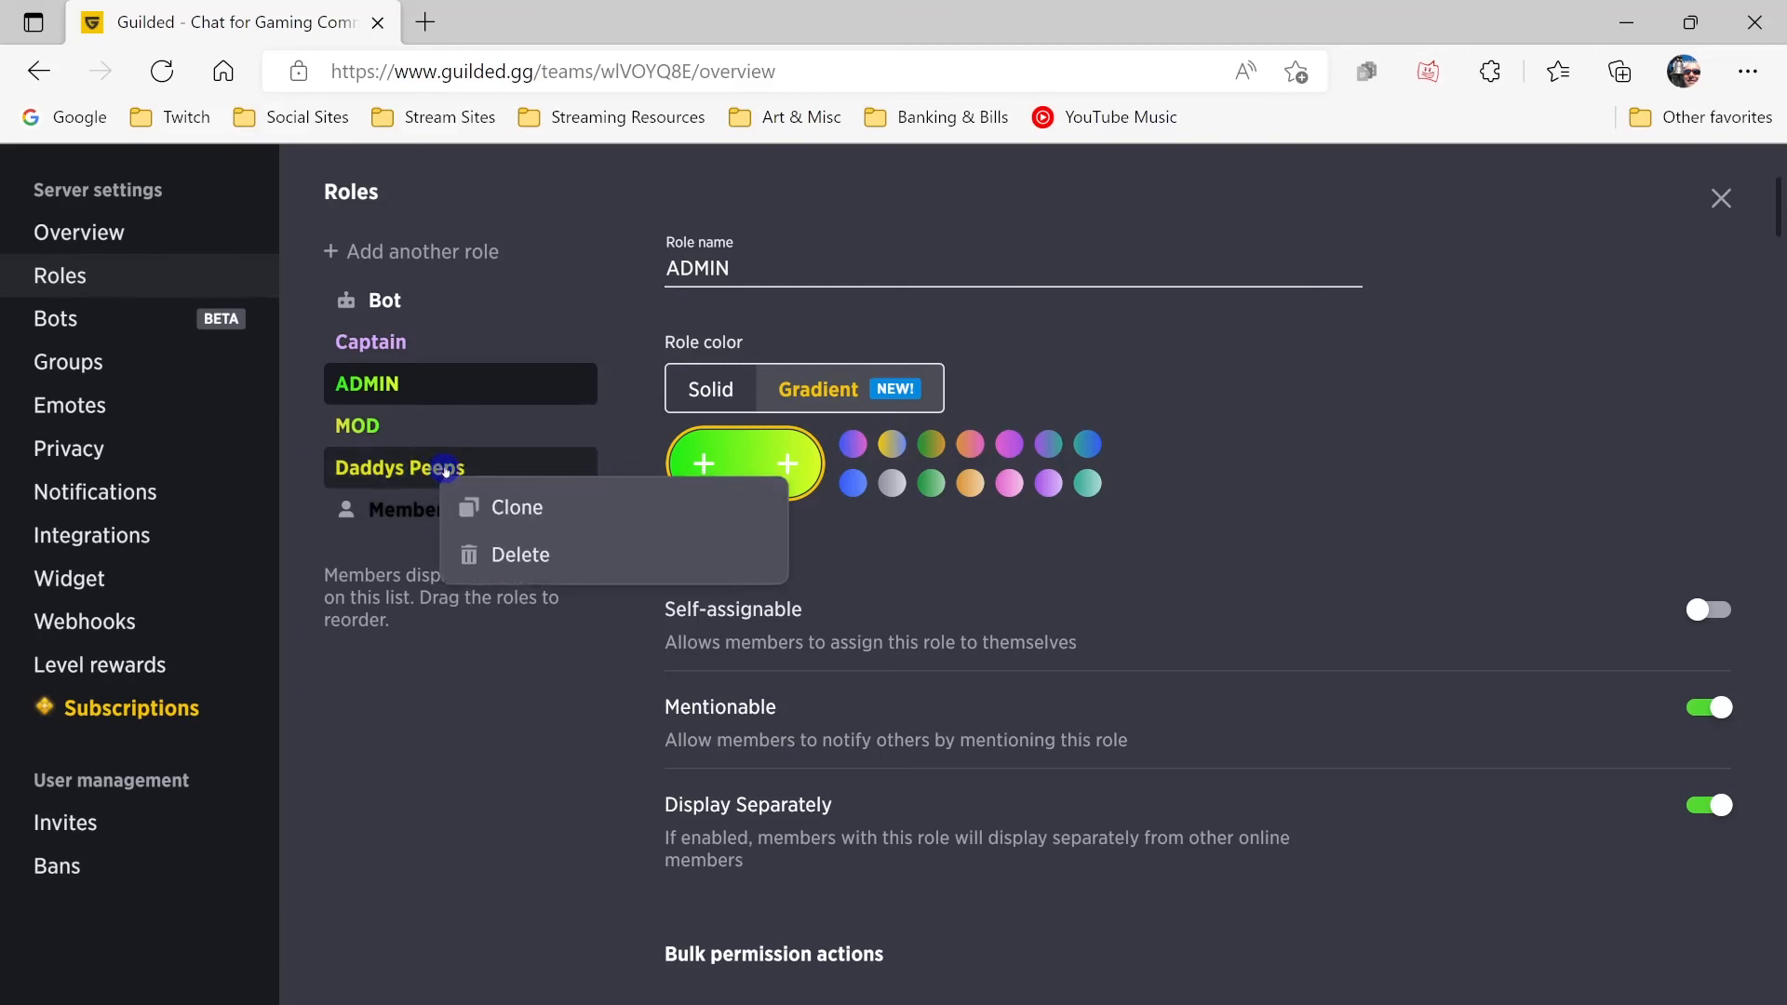
pyautogui.click(512, 507)
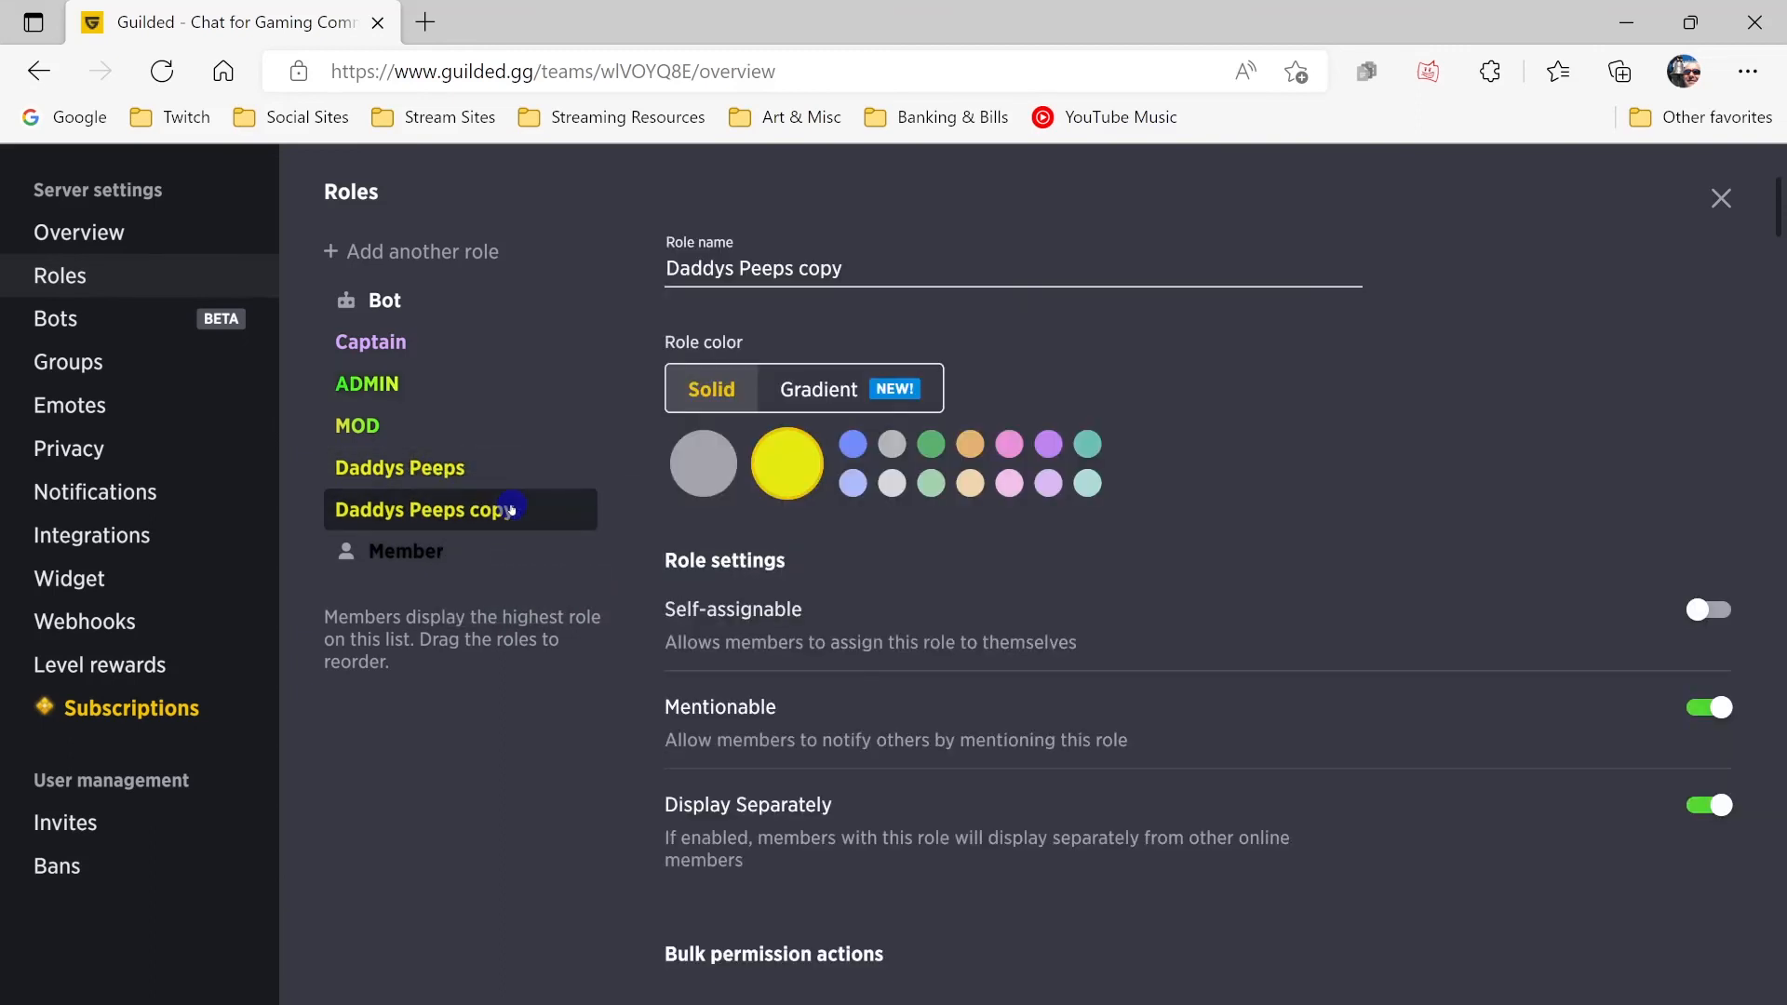
pyautogui.tripleClick(885, 261)
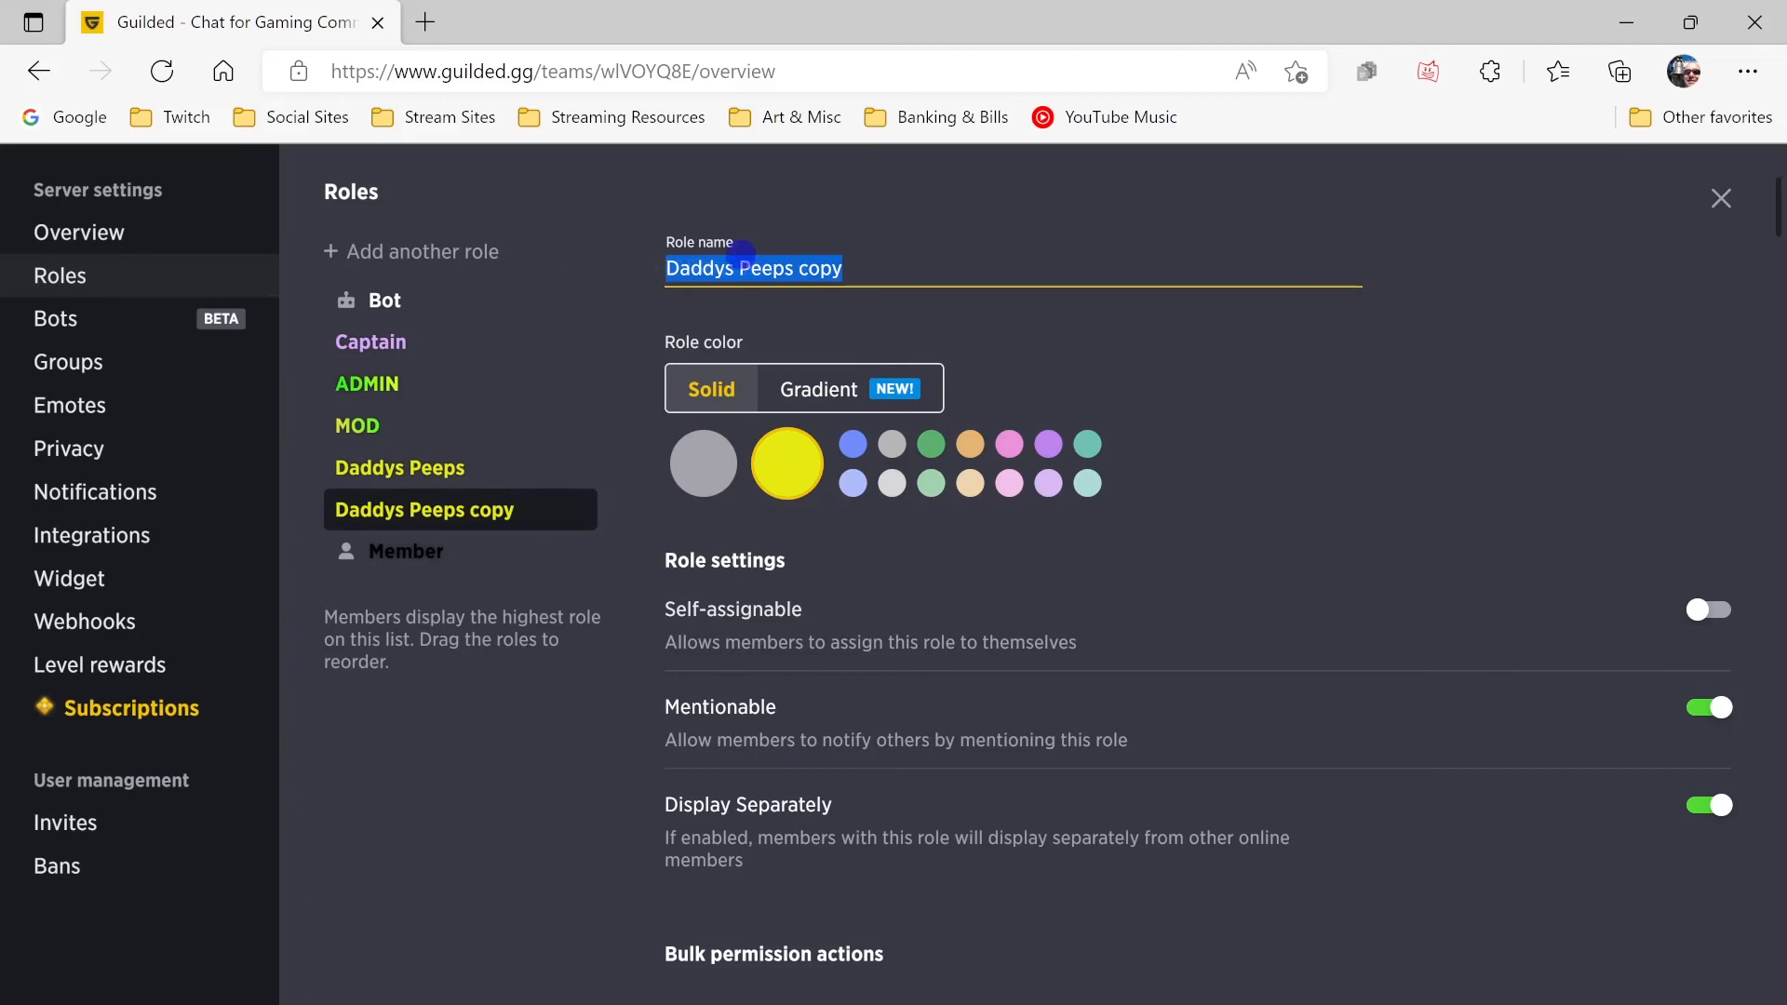
pyautogui.write('Apex')
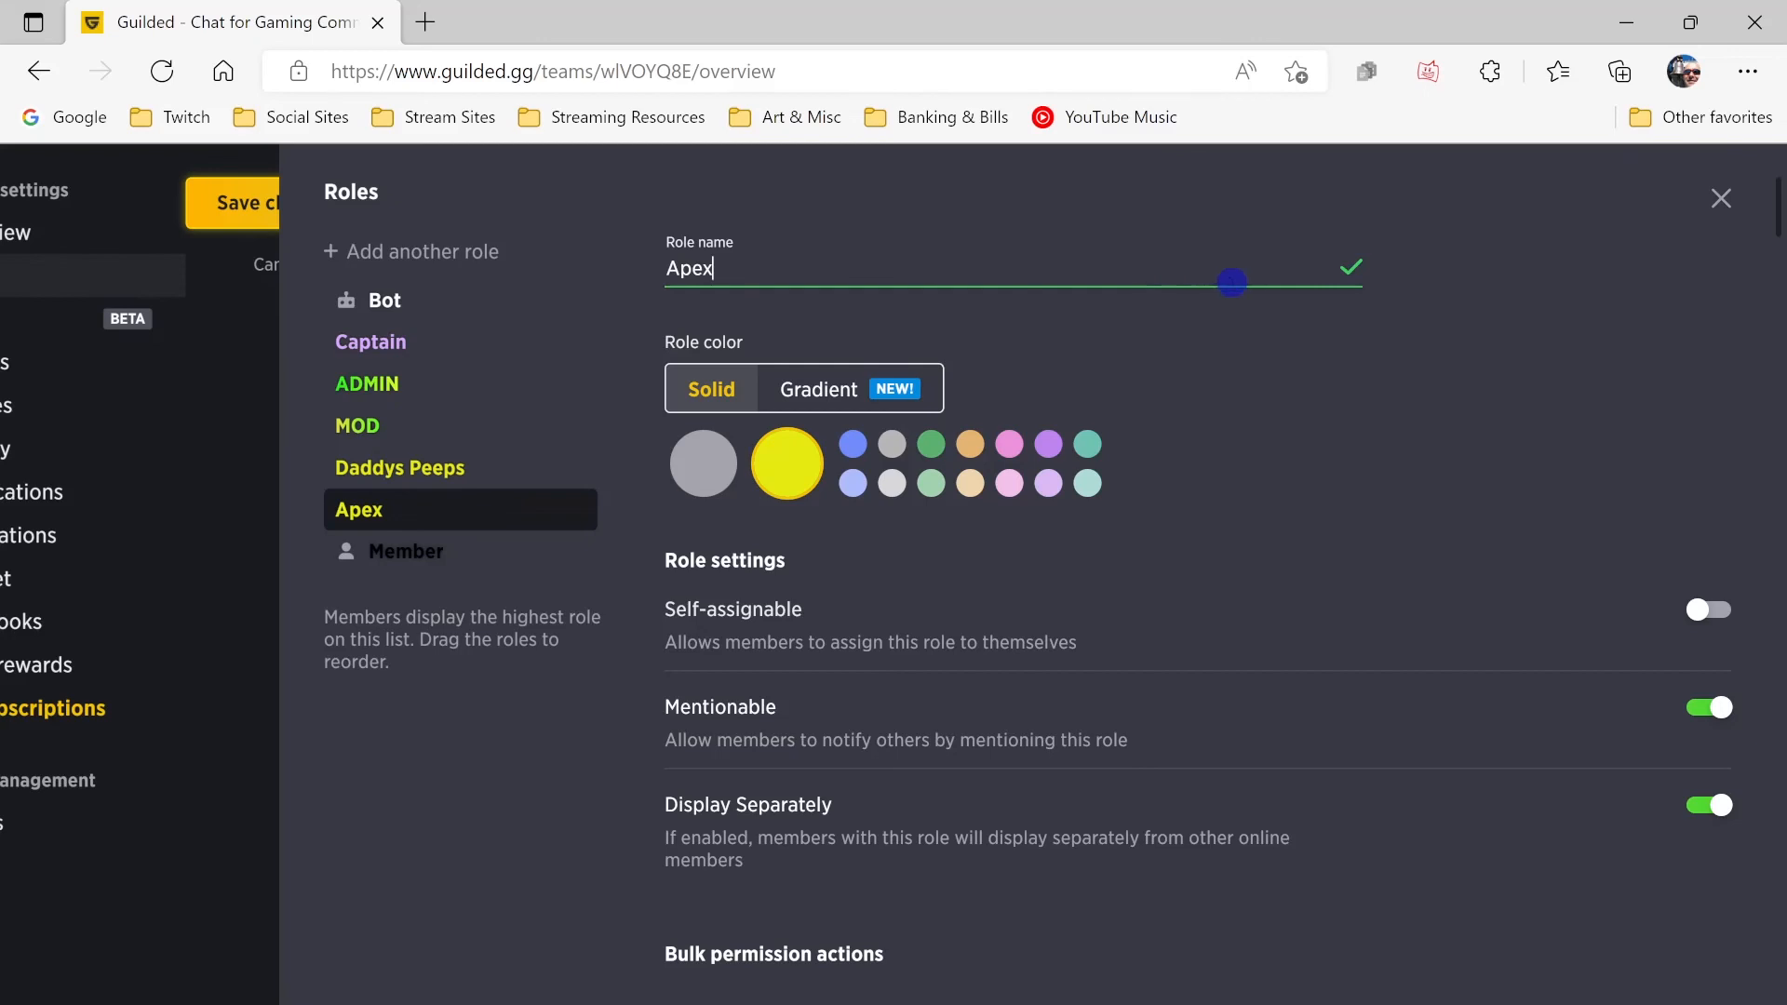
pyautogui.click(227, 198)
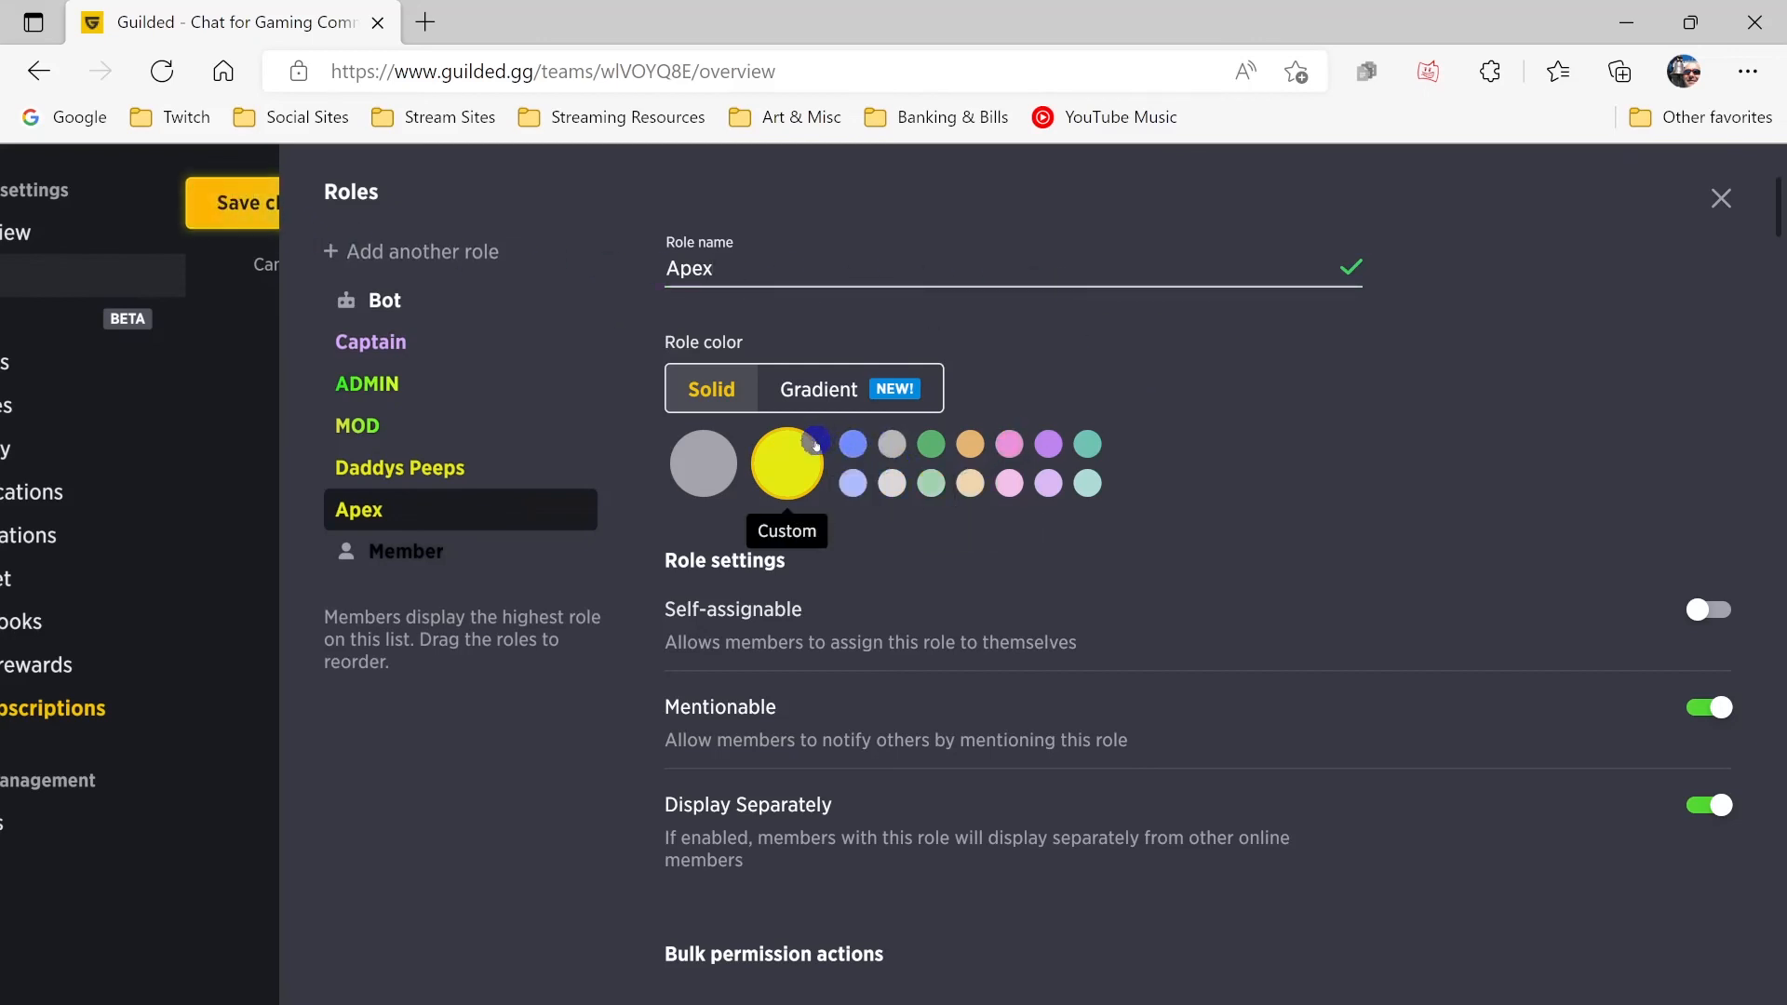
# - Set the Apex role's custom solid color to RGB 242, 38, 99 and make the role self-assignable, saving the changes
pyautogui.click(786, 463)
pyautogui.moveTo(883, 732); pyautogui.dragTo(881, 732)
pyautogui.moveTo(1047, 539); pyautogui.dragTo(1021, 520)
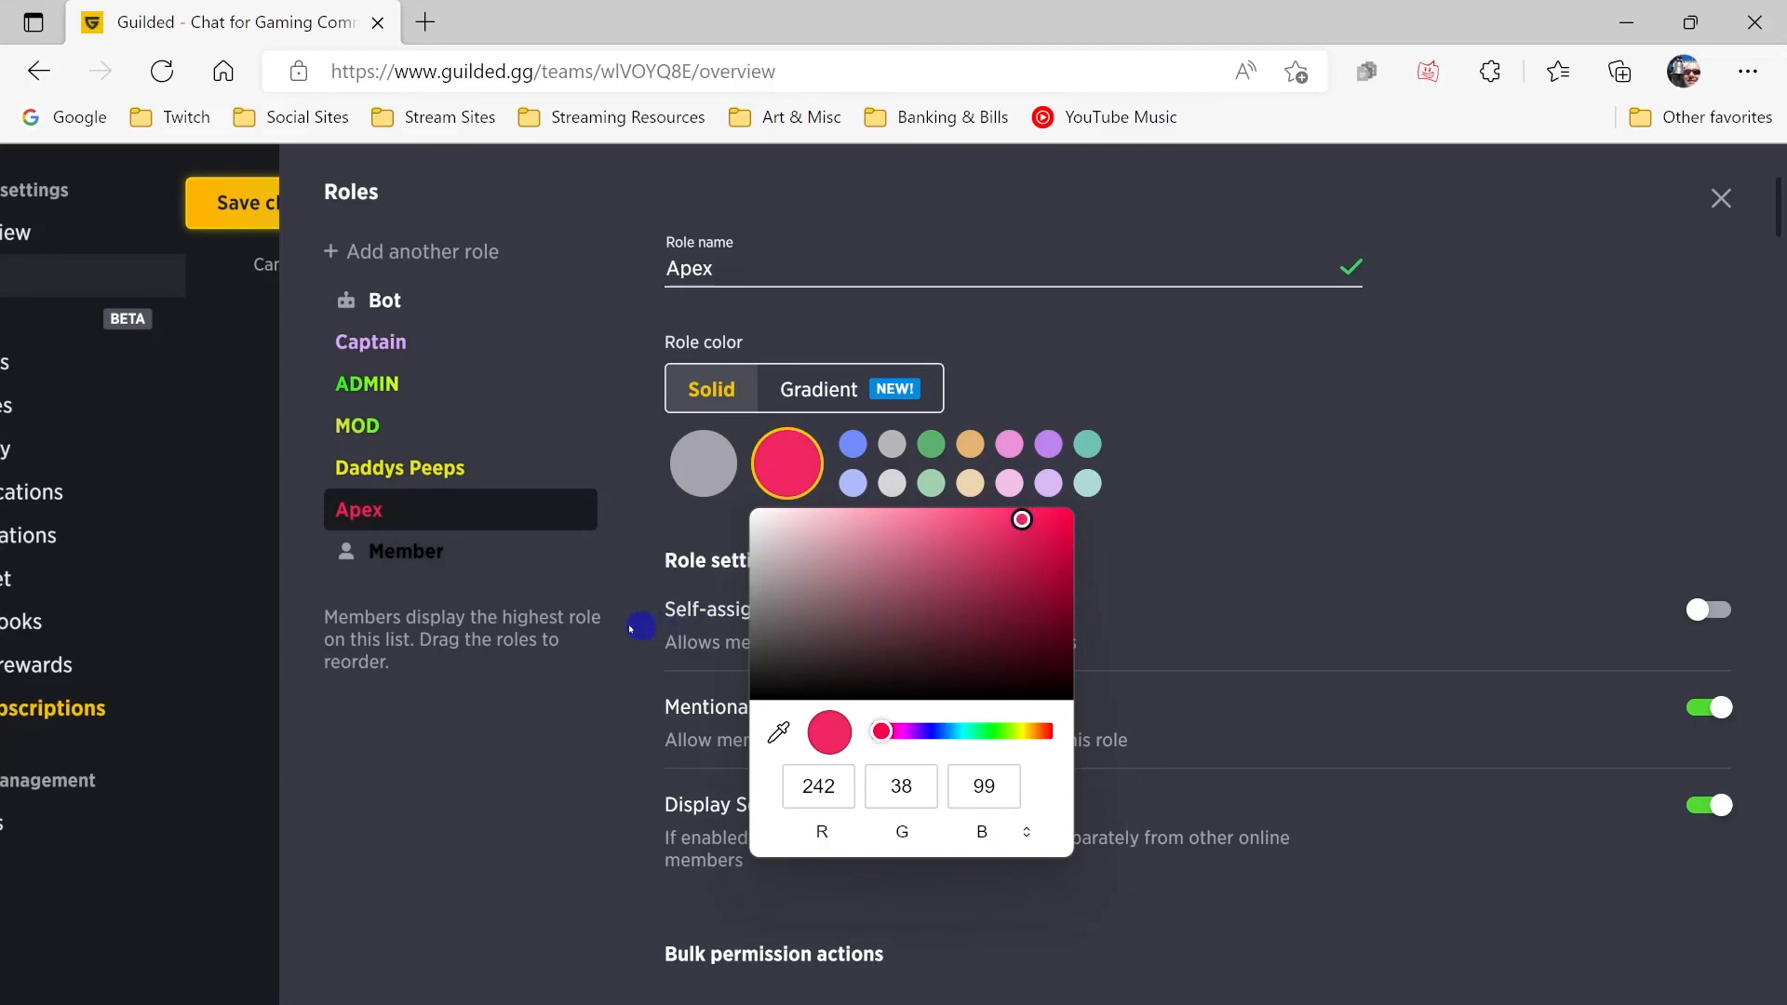
pyautogui.click(570, 683)
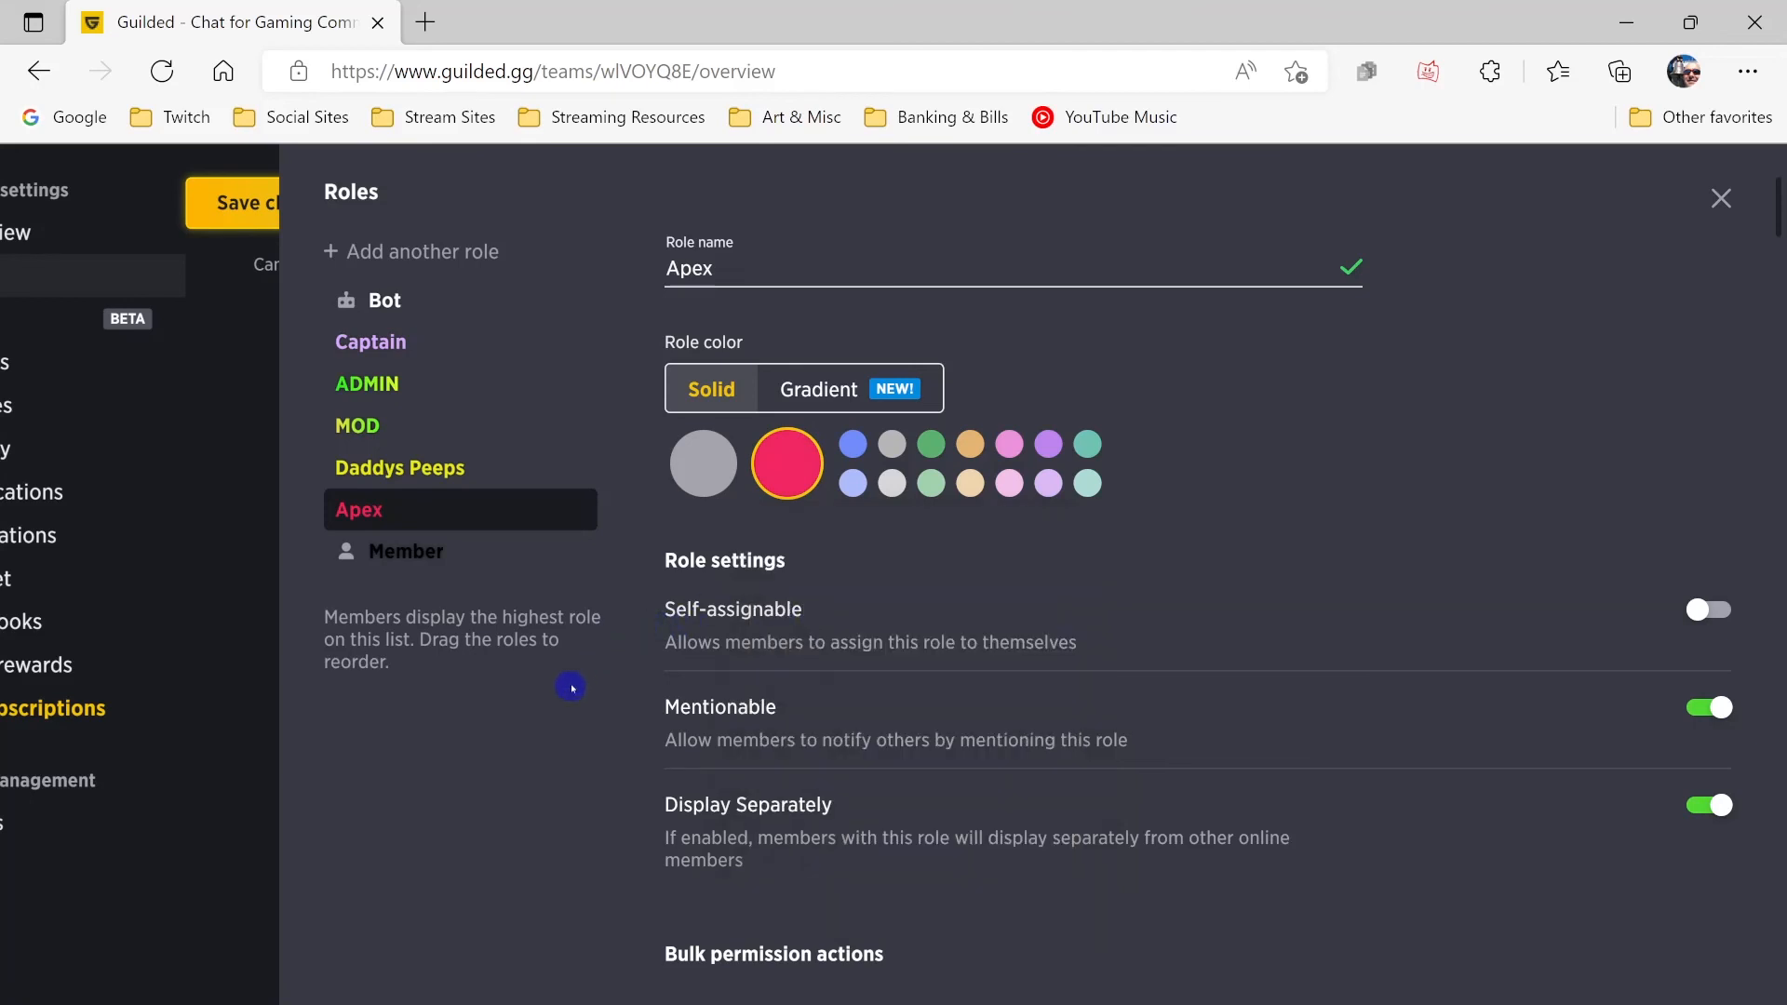
pyautogui.click(232, 202)
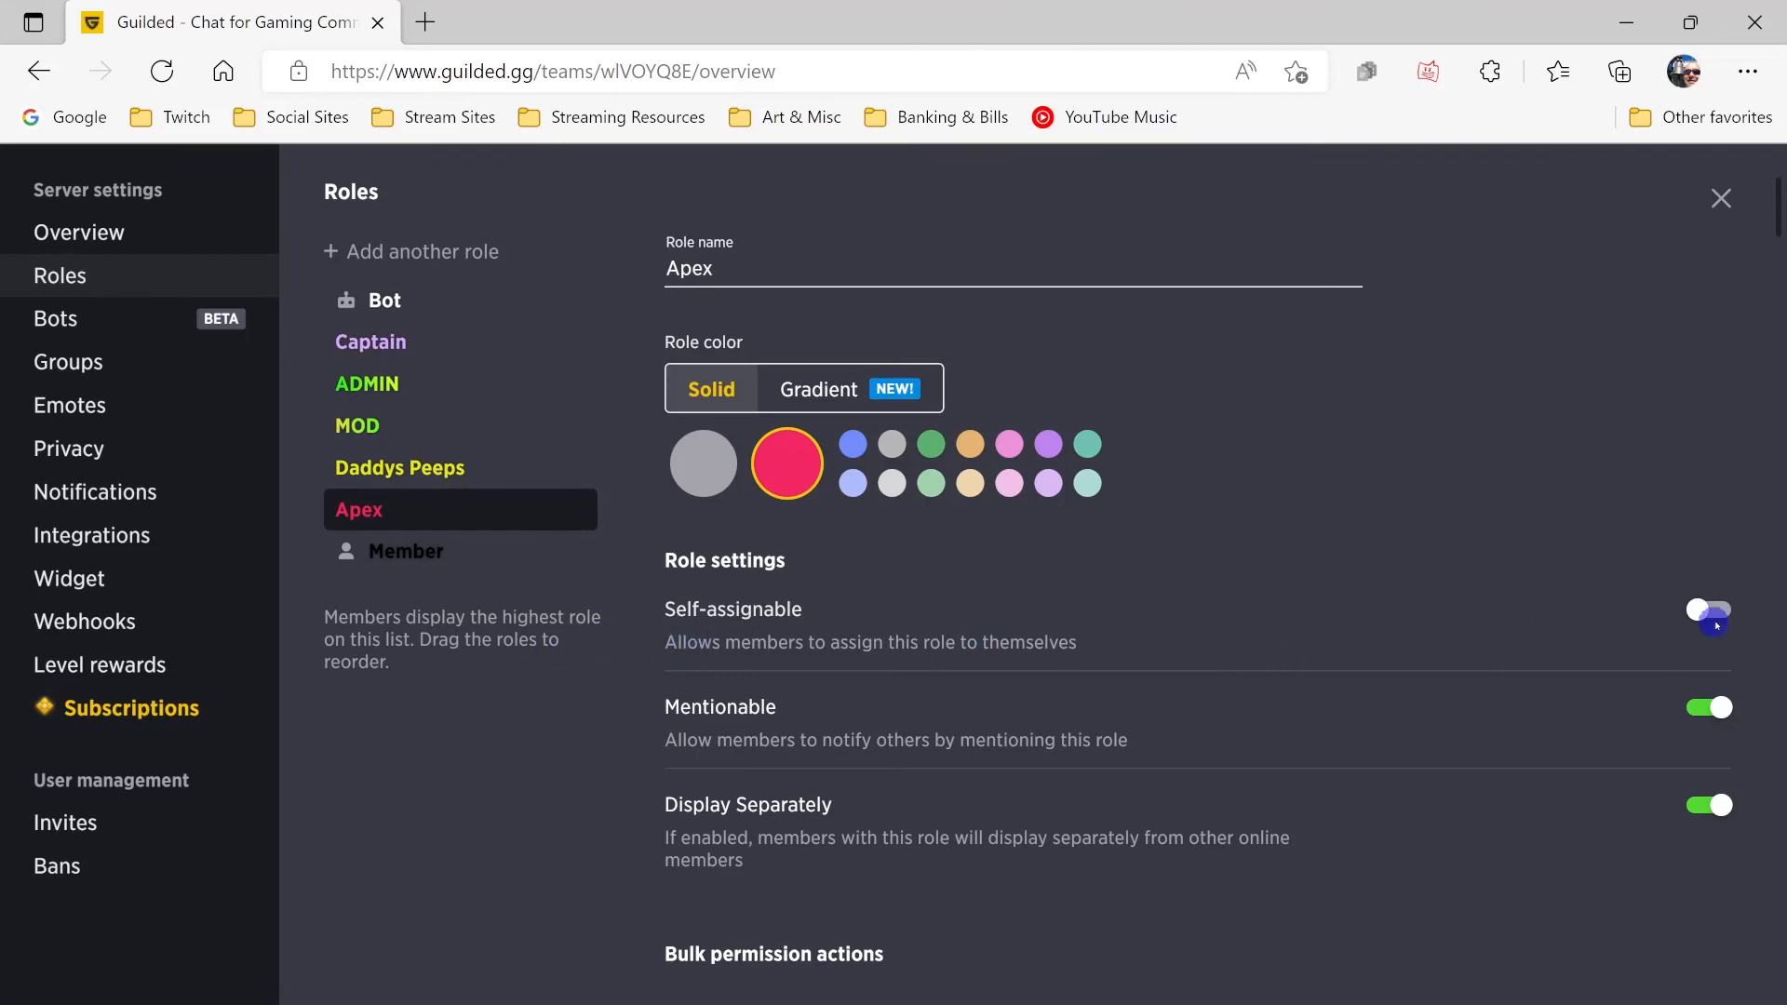
pyautogui.click(1713, 614)
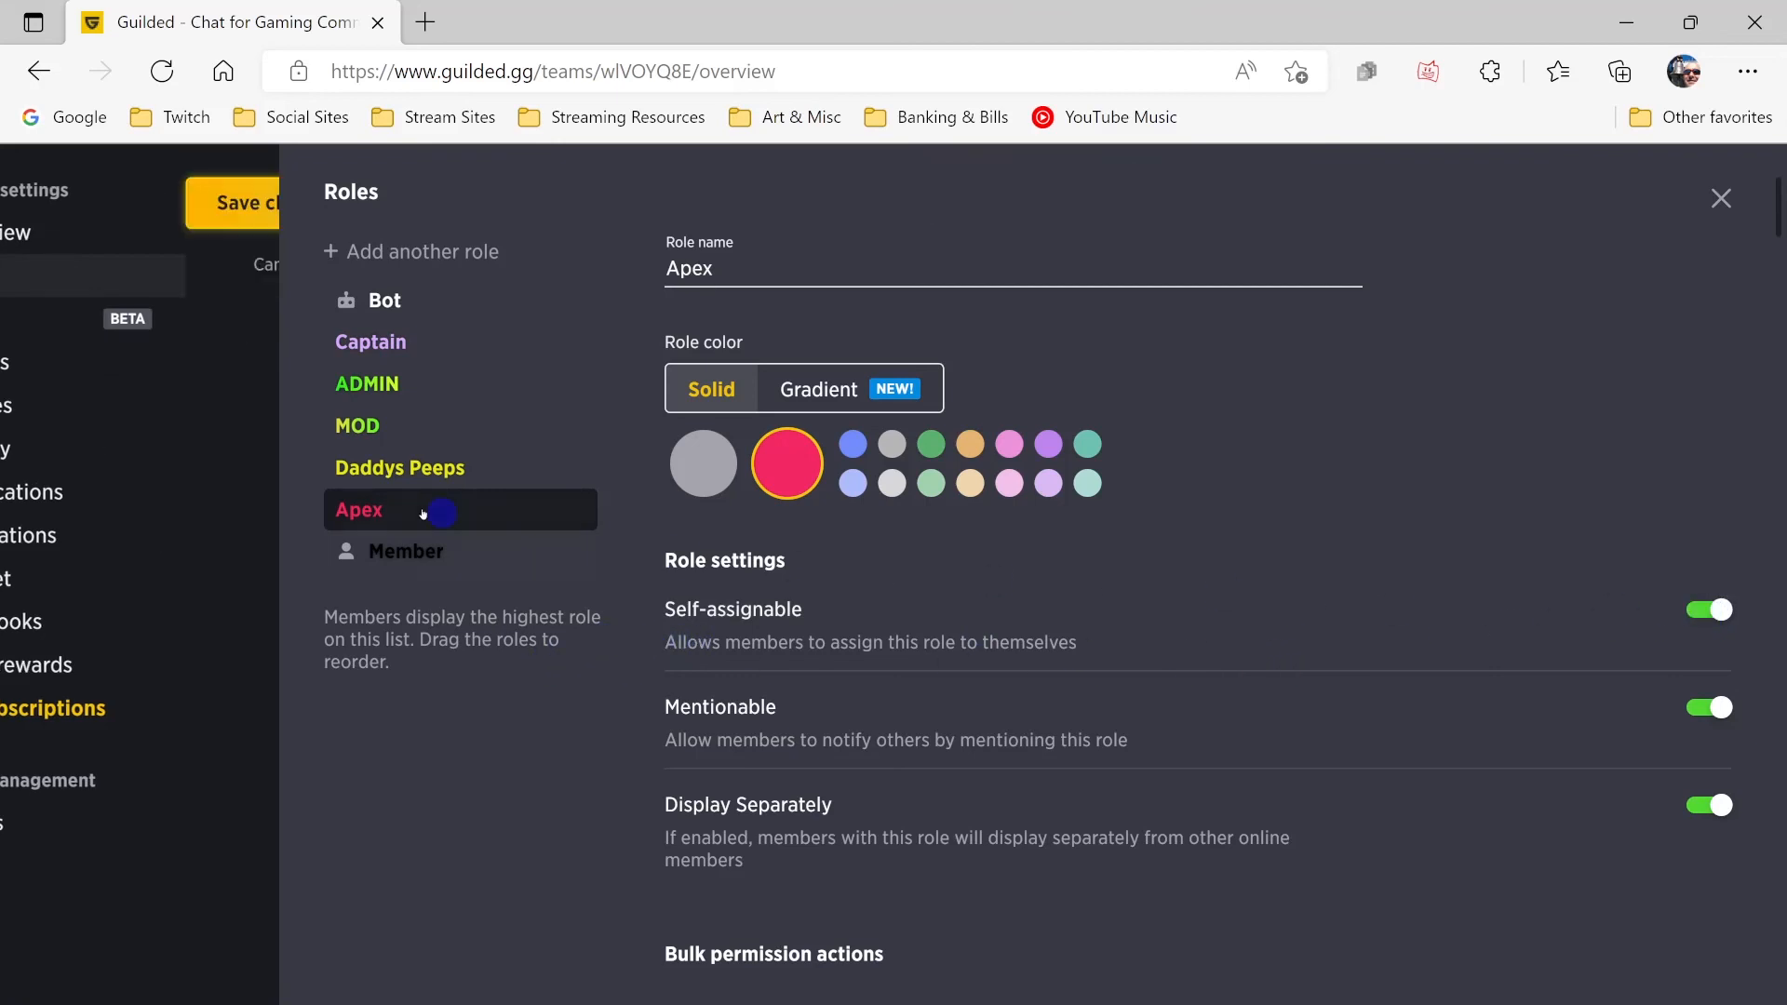
pyautogui.click(237, 204)
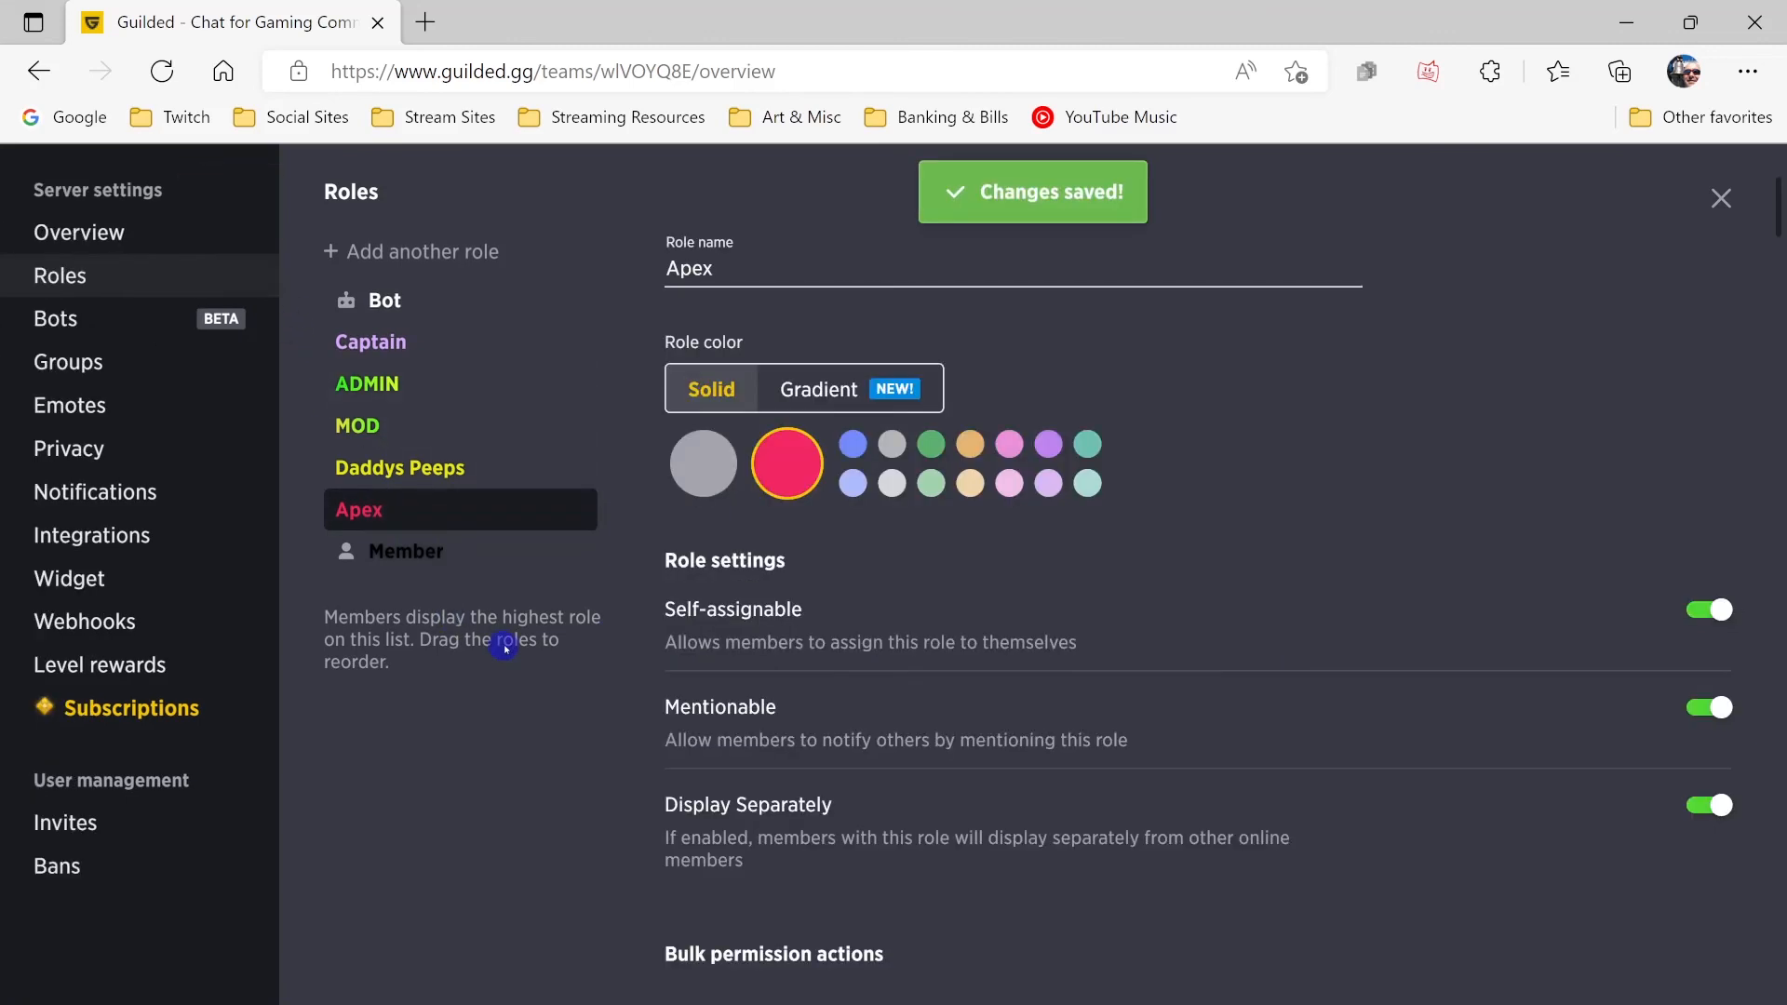